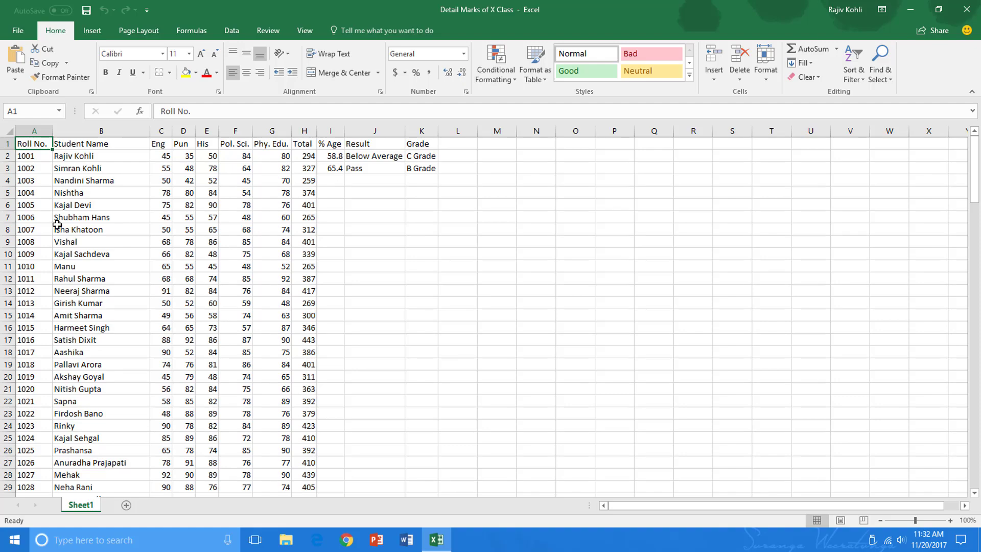
Step: Examine the student marks list from the header row through the last roll number
{"action": "scroll", "coordinate": [77, 306], "scroll_direction": "down", "scroll_amount": 9}
{"action": "scroll", "coordinate": [79, 313], "scroll_direction": "down", "scroll_amount": 16}
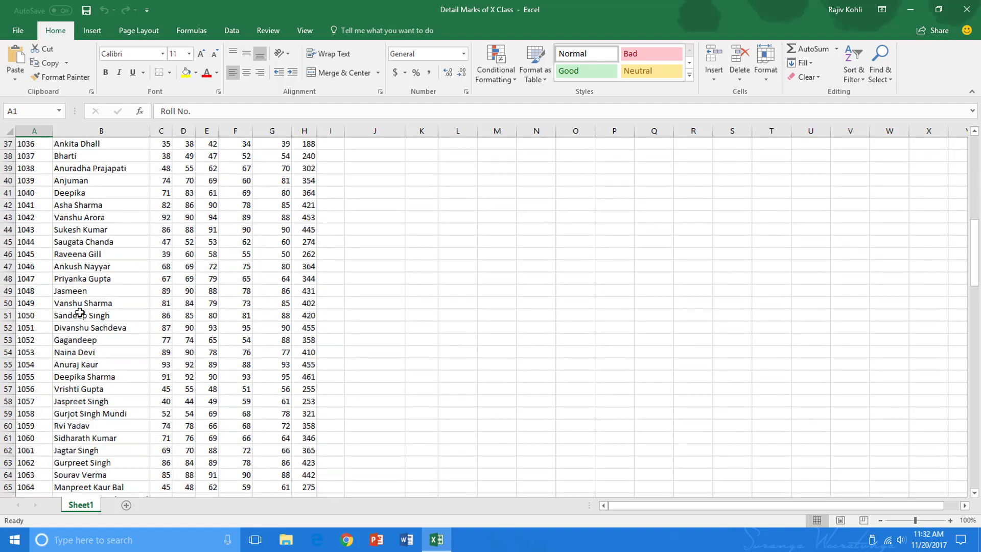
{"action": "scroll", "coordinate": [81, 317], "scroll_direction": "down", "scroll_amount": 4}
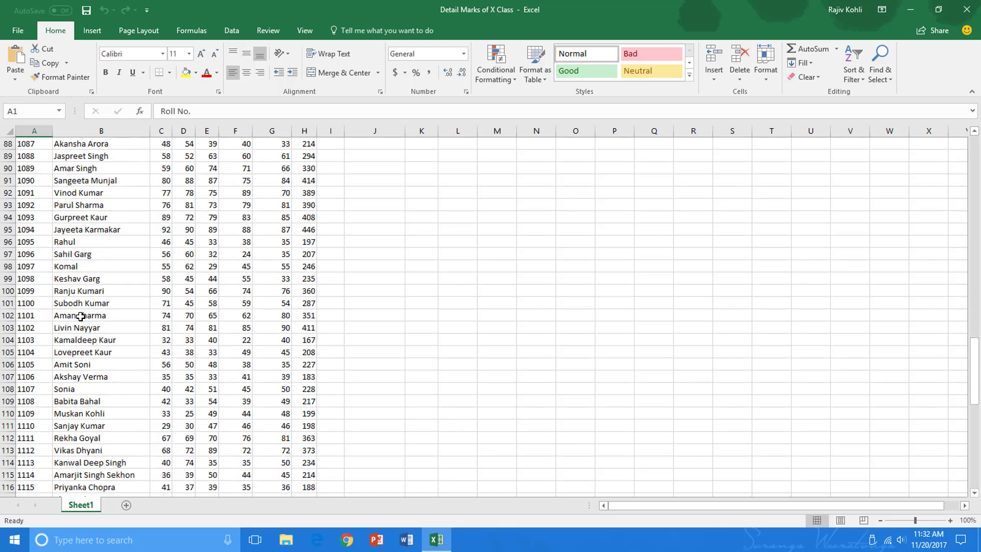
{"action": "scroll", "coordinate": [77, 327], "scroll_direction": "down", "scroll_amount": 3}
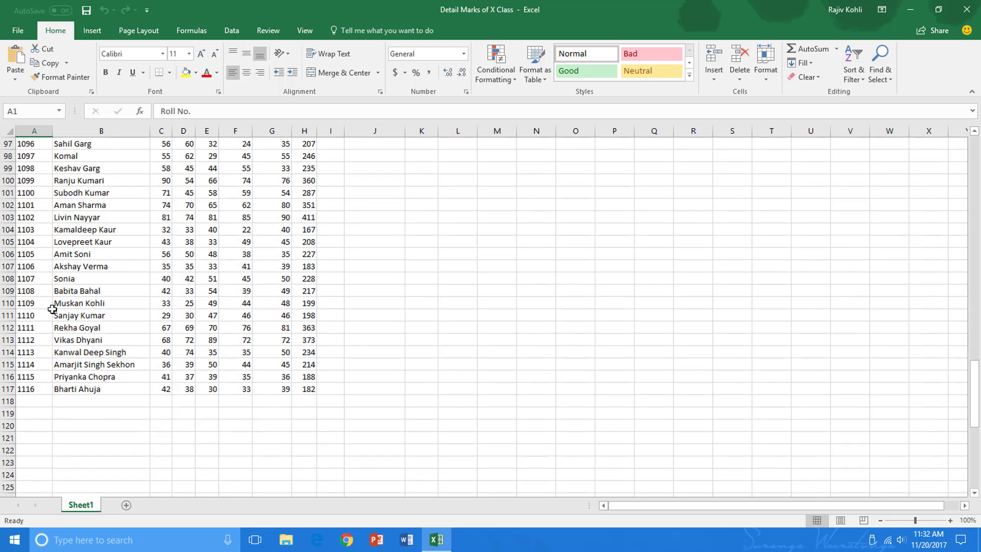
{"action": "scroll", "coordinate": [104, 332], "scroll_direction": "up", "scroll_amount": 15}
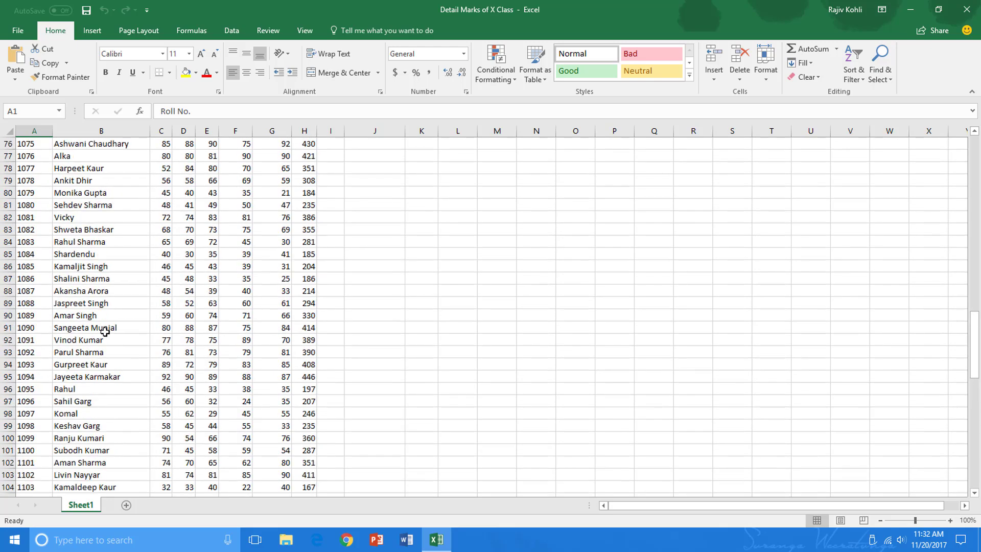
{"action": "scroll", "coordinate": [105, 332], "scroll_direction": "up", "scroll_amount": 17}
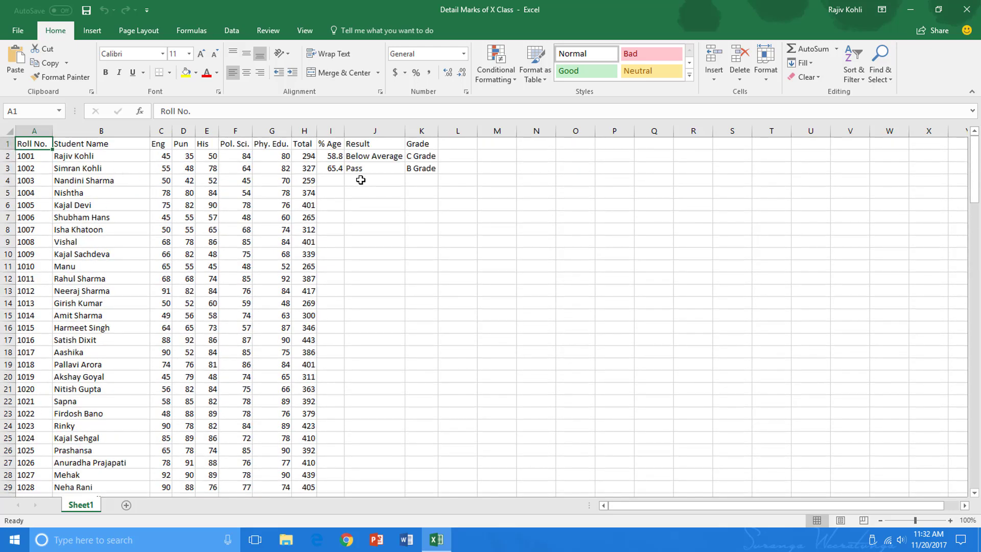
{"action": "scroll", "coordinate": [207, 306], "scroll_direction": "down", "scroll_amount": 14}
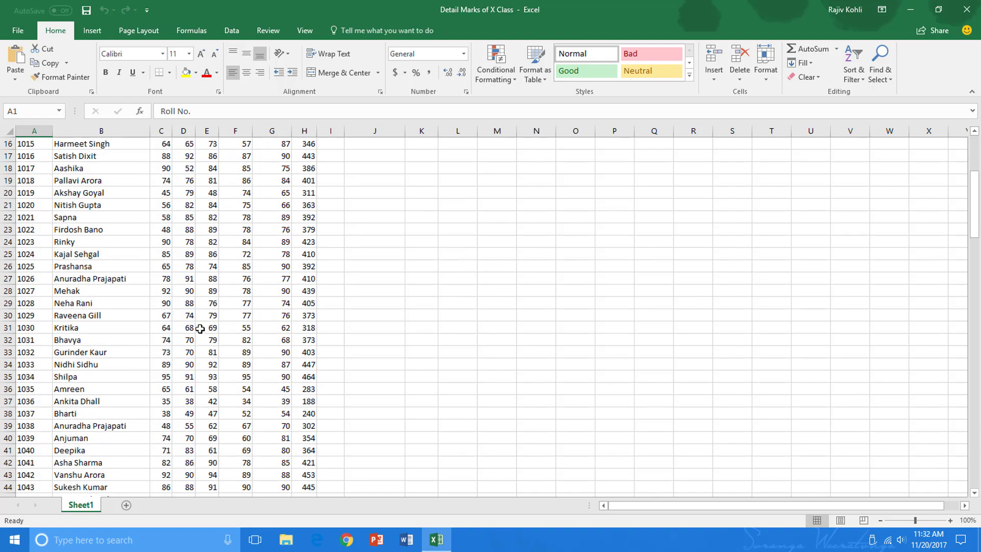
{"action": "scroll", "coordinate": [210, 316], "scroll_direction": "down", "scroll_amount": 10}
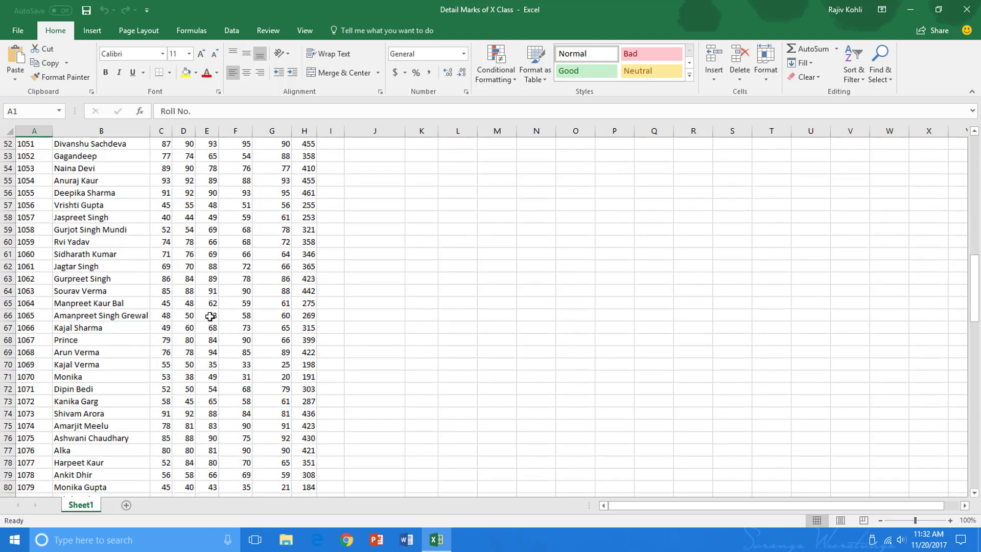
{"action": "scroll", "coordinate": [207, 333], "scroll_direction": "down", "scroll_amount": 6}
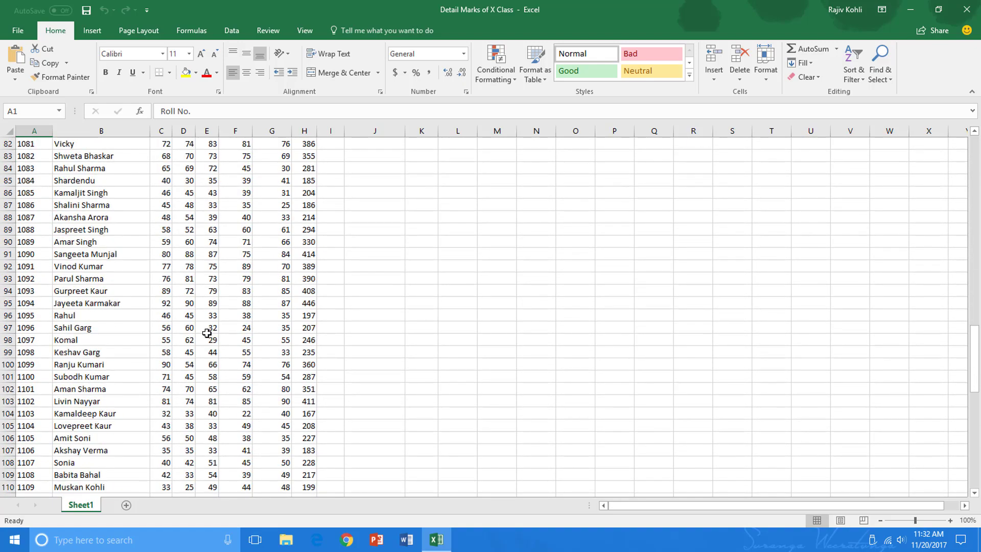
{"action": "scroll", "coordinate": [206, 342], "scroll_direction": "up", "scroll_amount": 20}
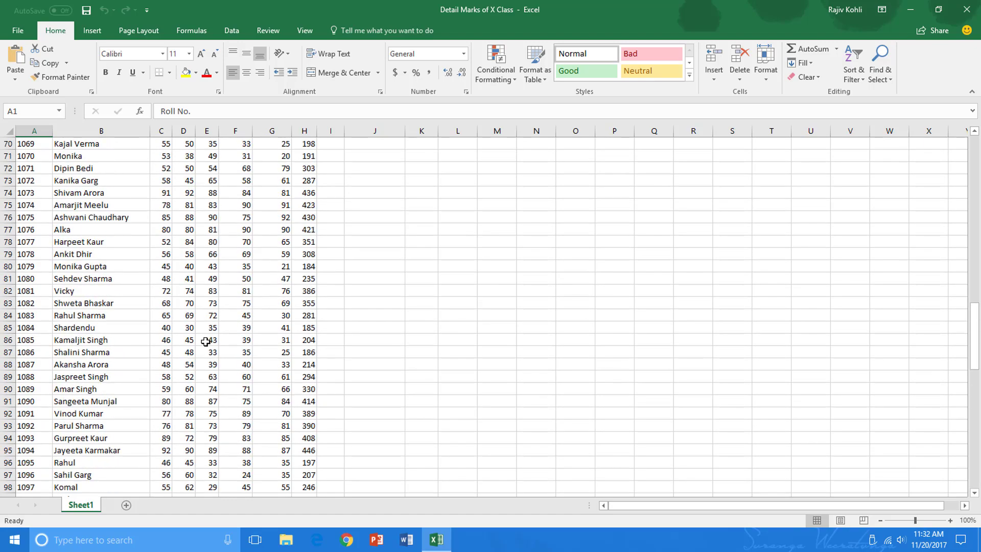
{"action": "scroll", "coordinate": [204, 340], "scroll_direction": "up", "scroll_amount": 4}
{"action": "scroll", "coordinate": [246, 206], "scroll_direction": "up", "scroll_amount": 4}
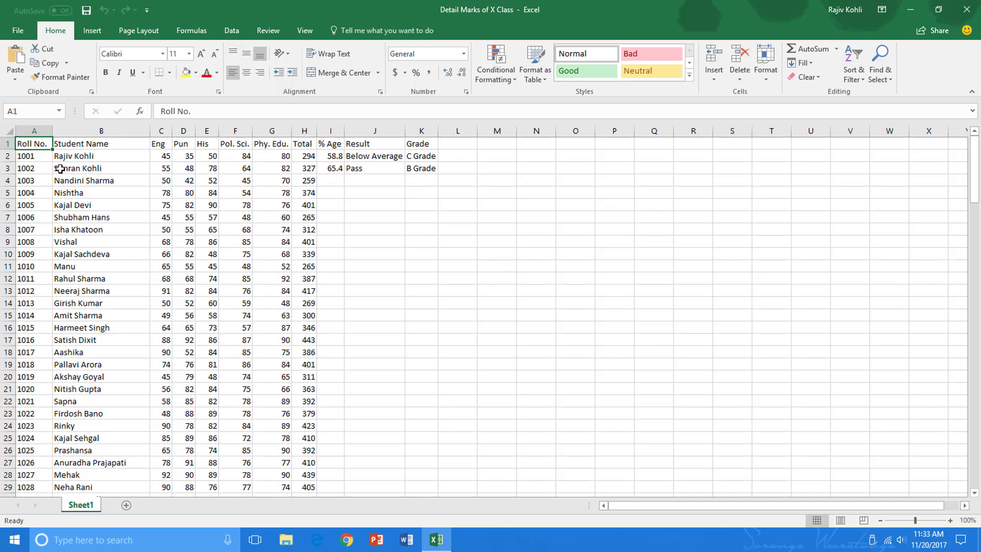
{"action": "scroll", "coordinate": [51, 215], "scroll_direction": "down", "scroll_amount": 20}
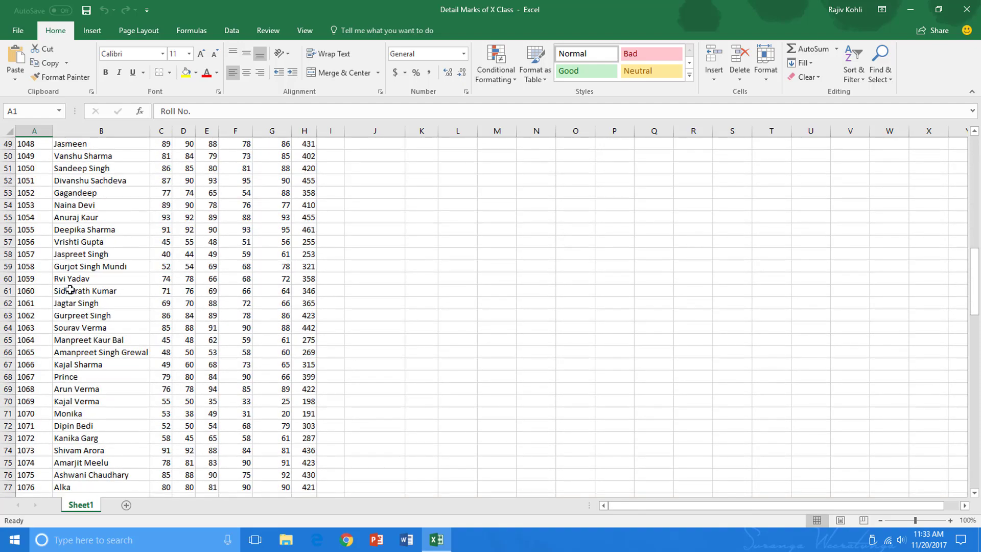
{"action": "scroll", "coordinate": [51, 373], "scroll_direction": "down", "scroll_amount": 12}
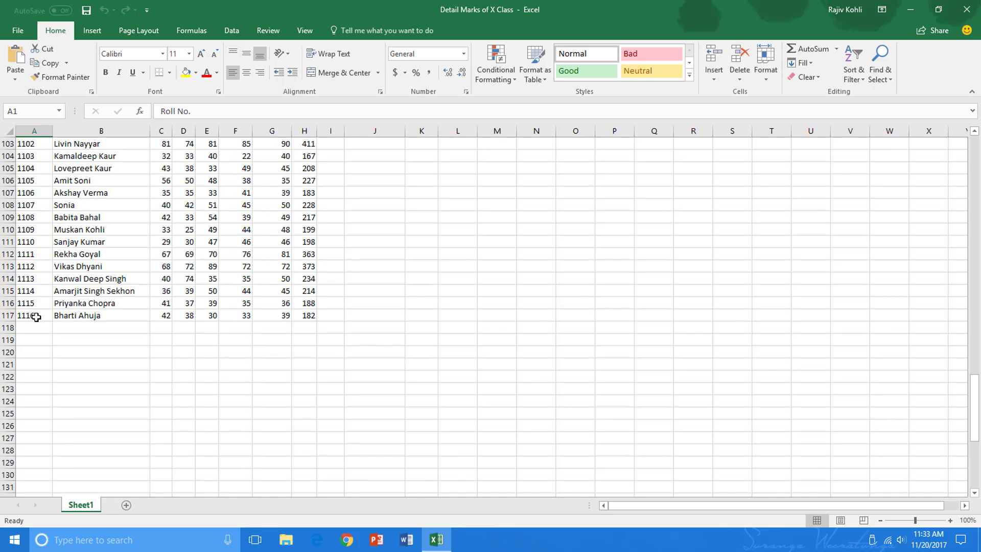
{"action": "scroll", "coordinate": [40, 314], "scroll_direction": "up", "scroll_amount": 8}
{"action": "scroll", "coordinate": [44, 311], "scroll_direction": "up", "scroll_amount": 20}
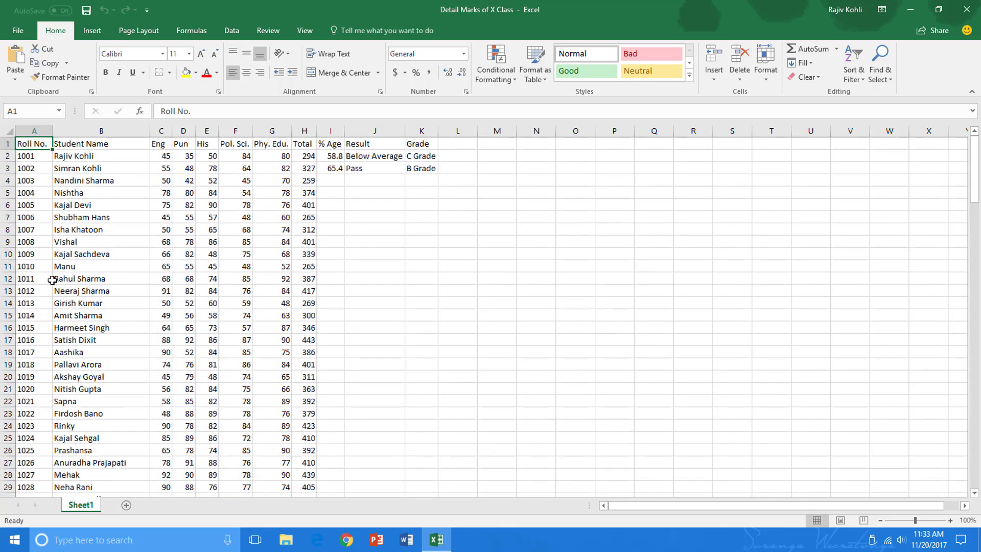
Step: Try bold formatting on the header row A1:K1 and switch it off again
{"action": "left_click", "coordinate": [44, 157]}
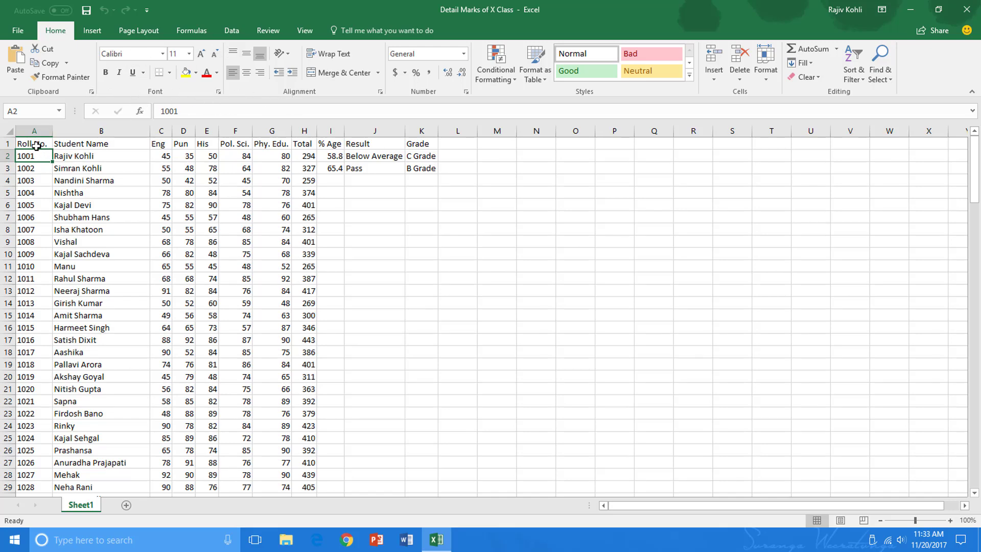
{"action": "left_click_drag", "start_coordinate": [23, 146], "coordinate": [415, 144]}
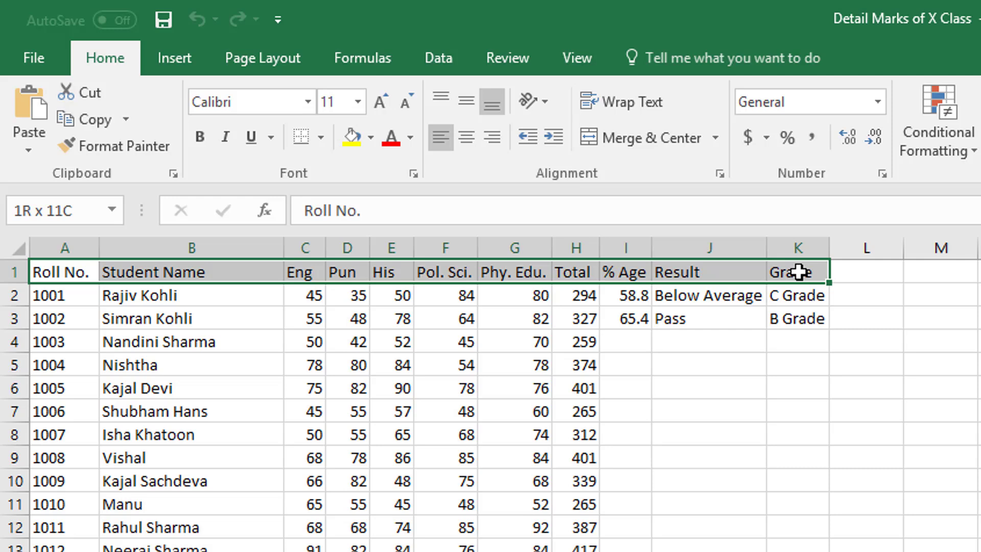
{"action": "left_click_drag", "start_coordinate": [799, 272], "coordinate": [800, 271]}
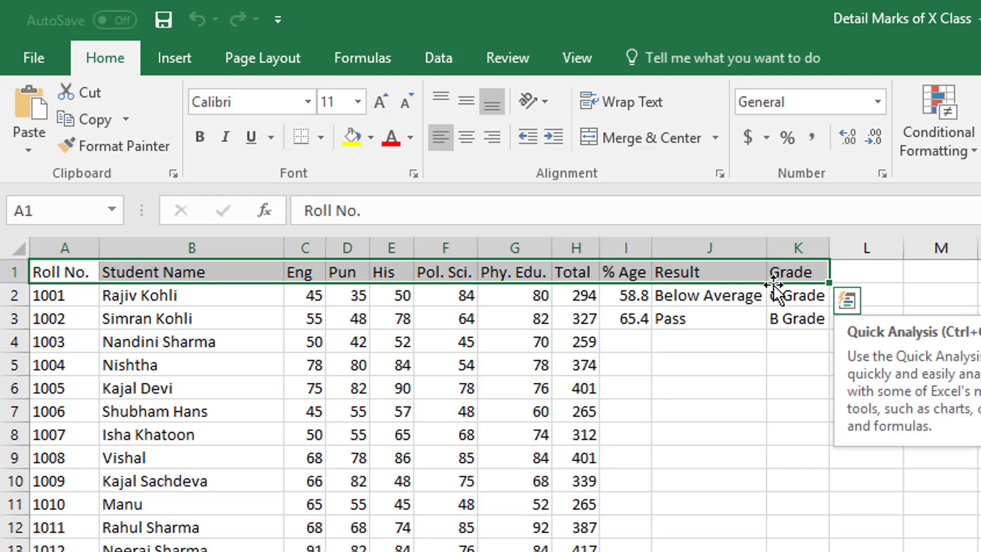
{"action": "left_click", "coordinate": [44, 272]}
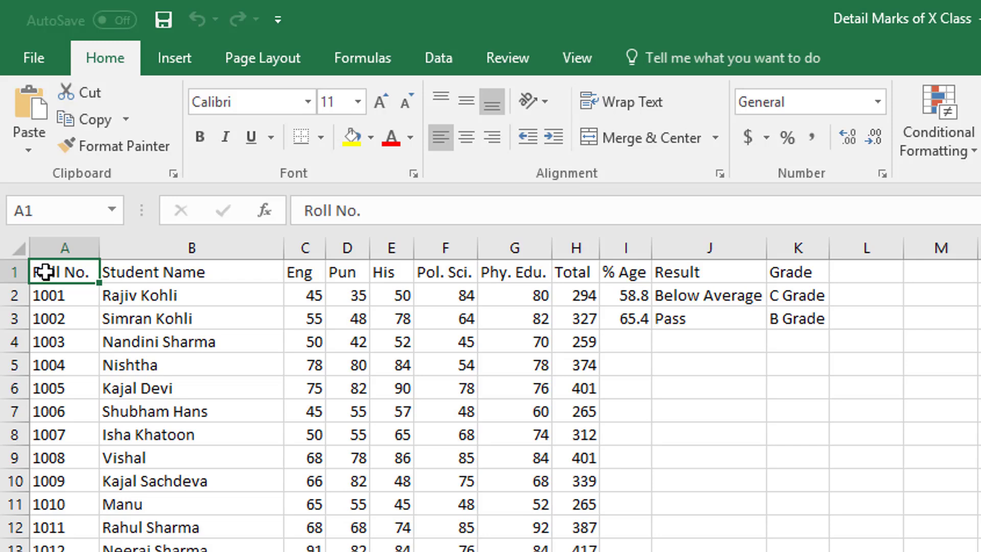
{"action": "left_click_drag", "start_coordinate": [54, 270], "coordinate": [816, 273]}
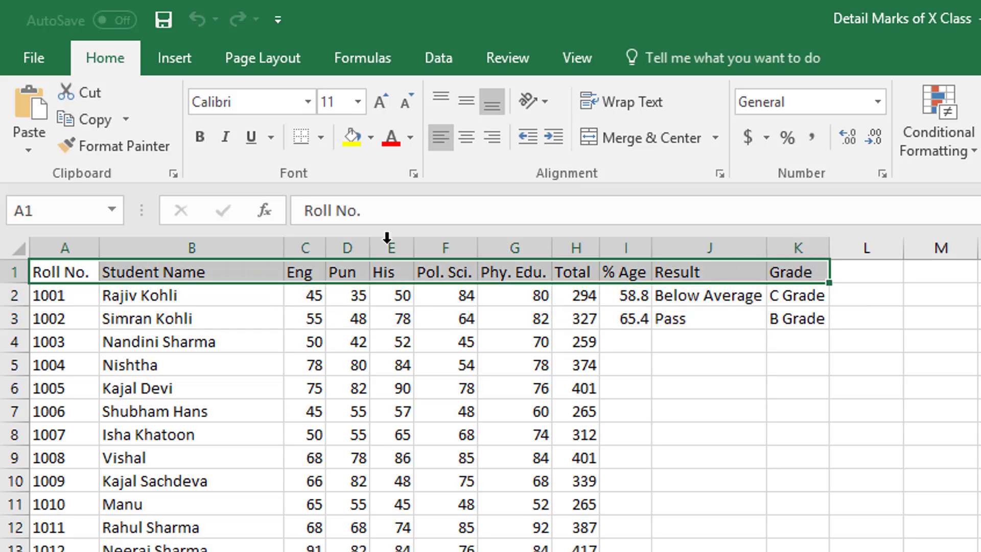
{"action": "left_click", "coordinate": [200, 137]}
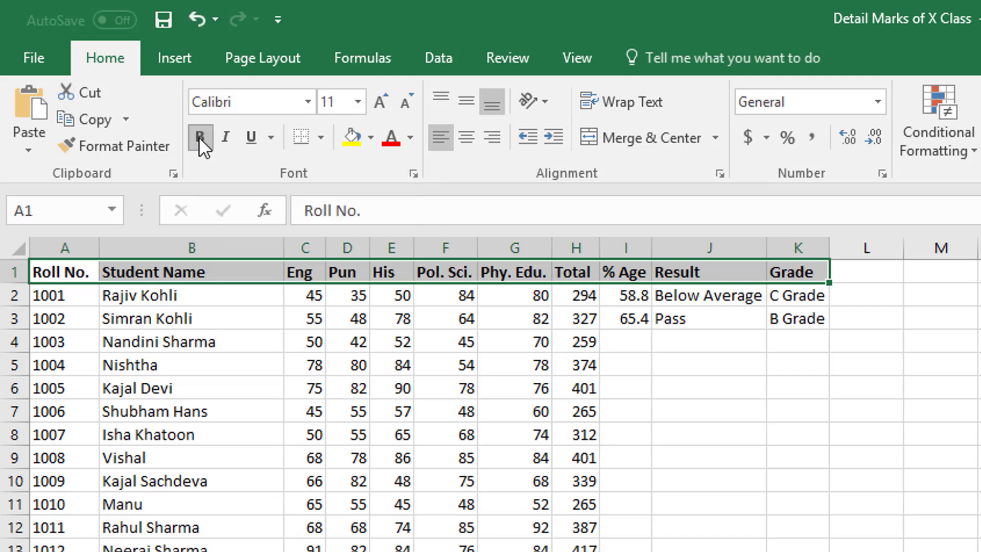
{"action": "left_click", "coordinate": [199, 137]}
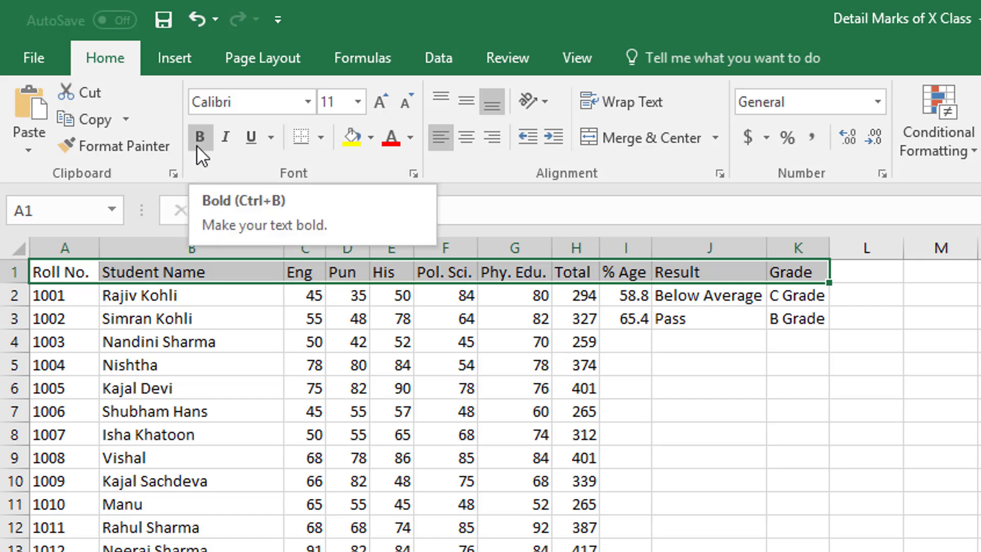
{"action": "left_click", "coordinate": [197, 144]}
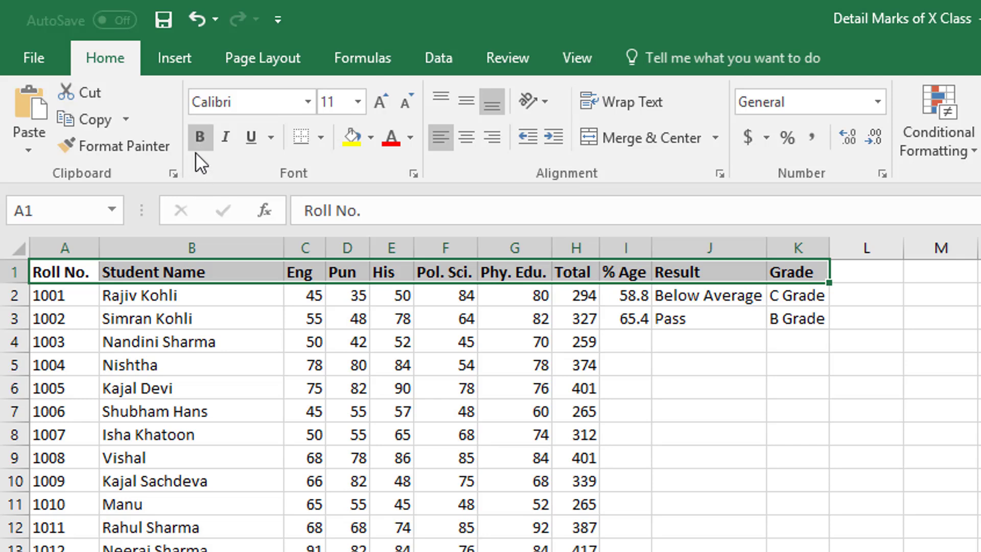
{"action": "left_click", "coordinate": [200, 141]}
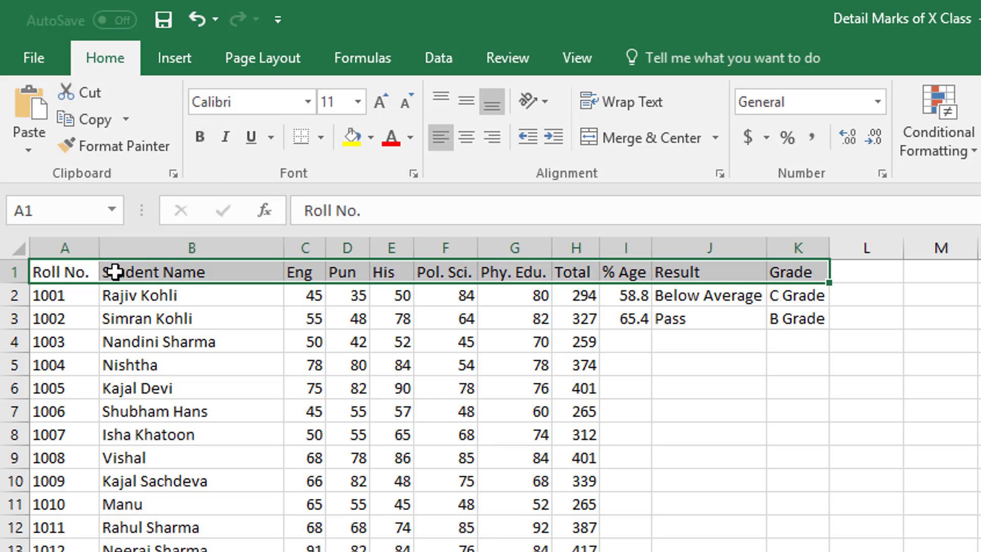
Step: Make the header row A1:K1, from Roll No. to Grade, bold
{"action": "left_click", "coordinate": [84, 273]}
{"action": "left_click_drag", "start_coordinate": [469, 277], "coordinate": [784, 273]}
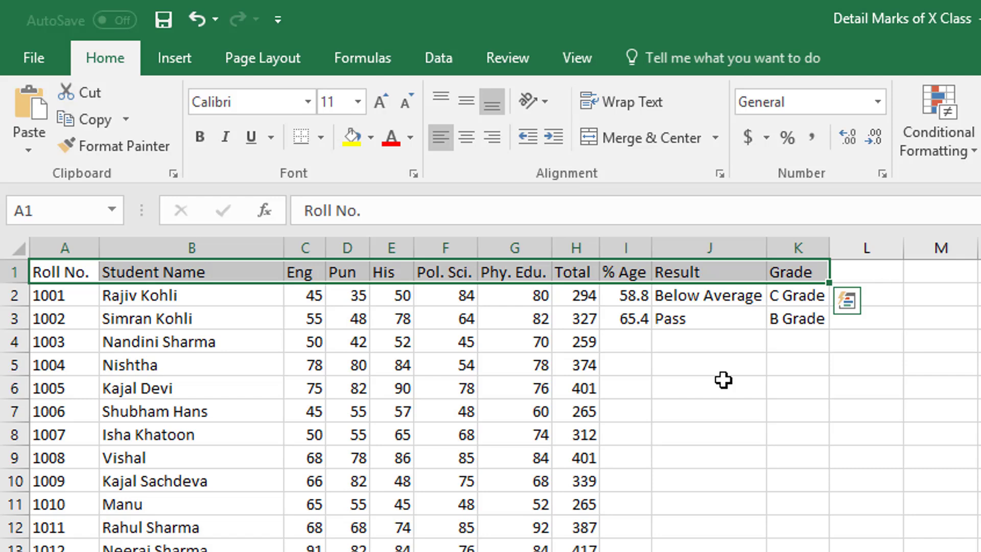
{"action": "key", "text": "ctrl+b"}
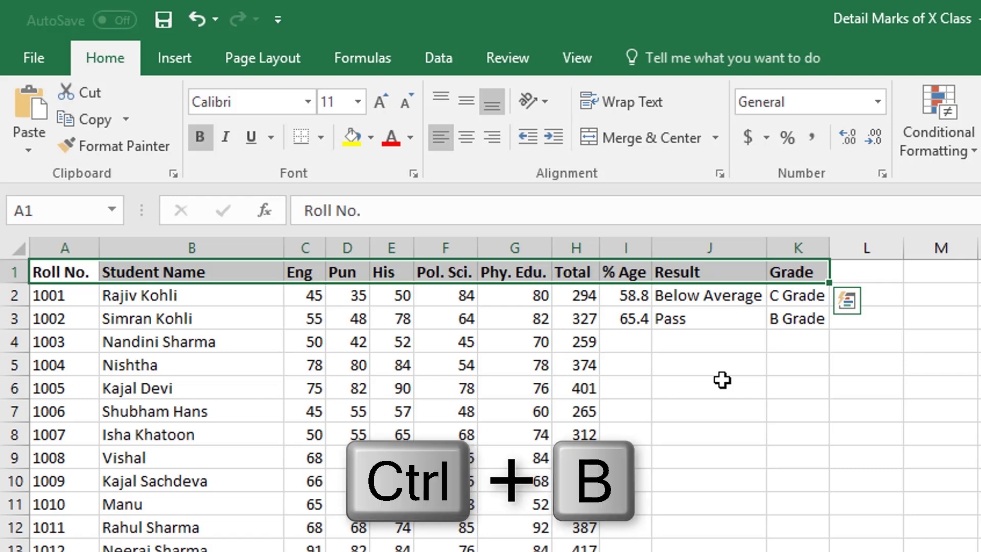
{"action": "key", "text": "ctrl+b"}
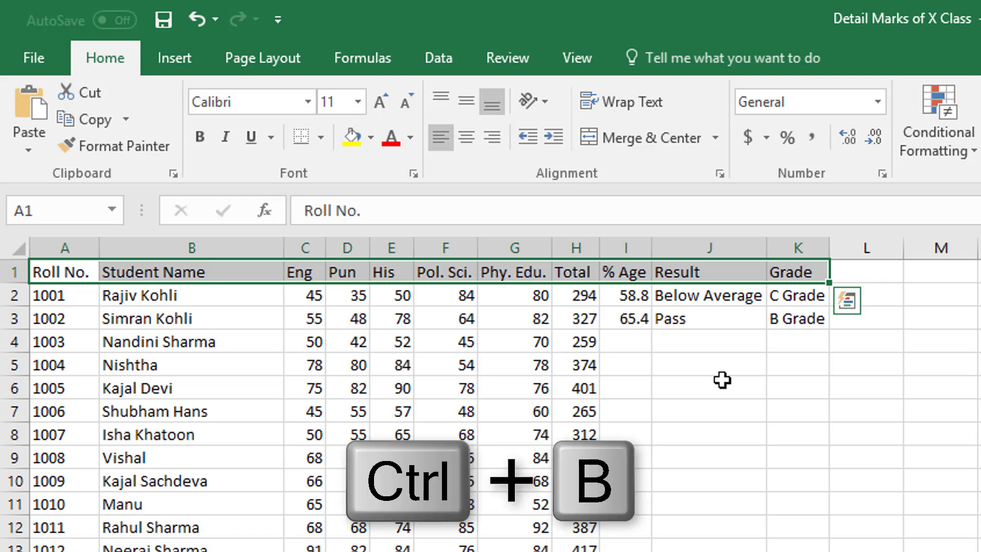
{"action": "left_click", "coordinate": [246, 357]}
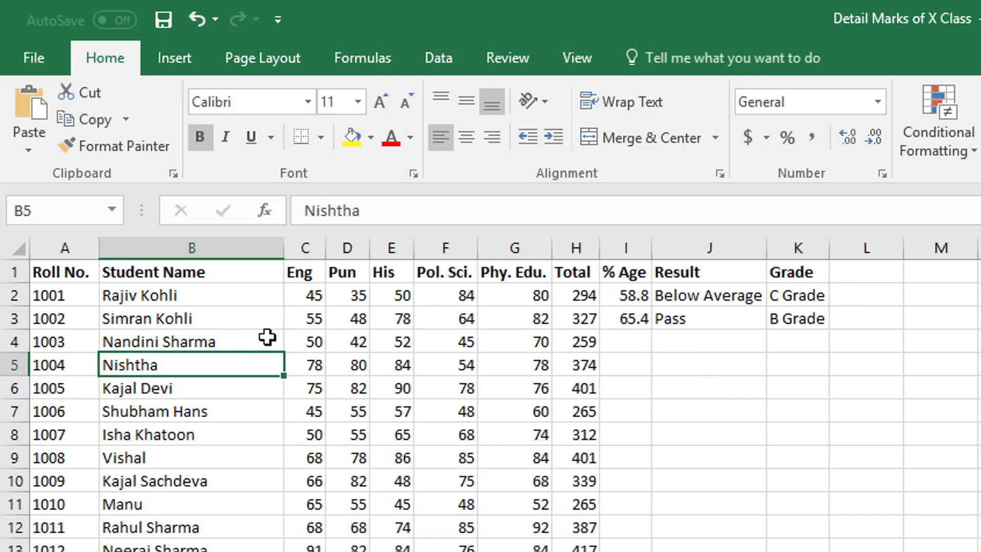
Step: Left-align the marks data and headers in columns C to K, from Eng to Grade
{"action": "left_click", "coordinate": [301, 276]}
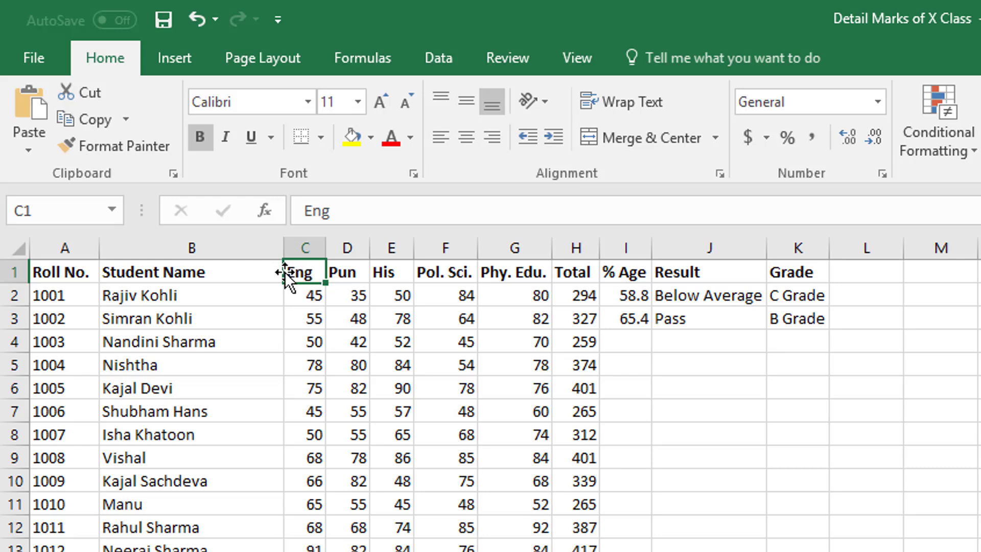
{"action": "left_click", "coordinate": [307, 295]}
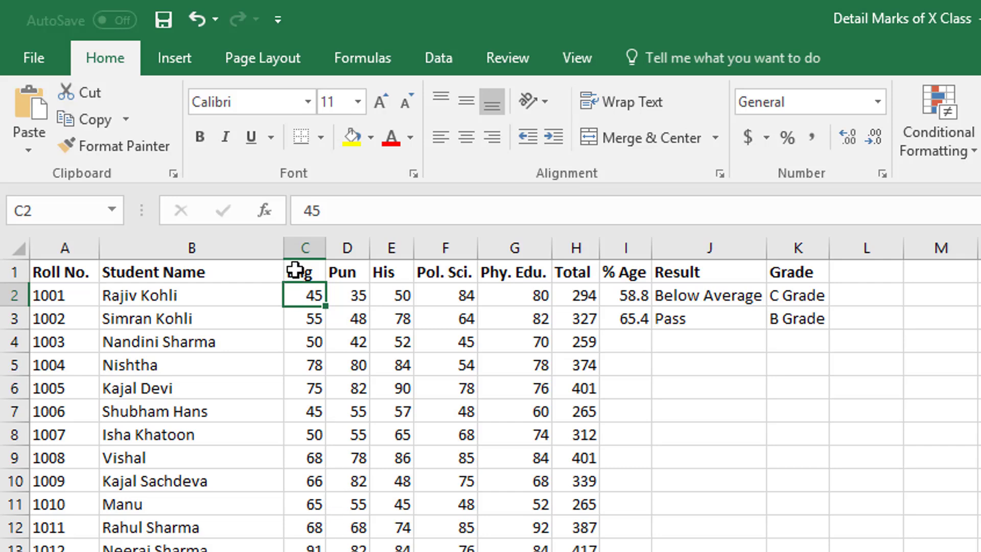
{"action": "left_click_drag", "start_coordinate": [300, 267], "coordinate": [797, 551]}
{"action": "scroll", "coordinate": [418, 280], "scroll_direction": "up", "scroll_amount": 20}
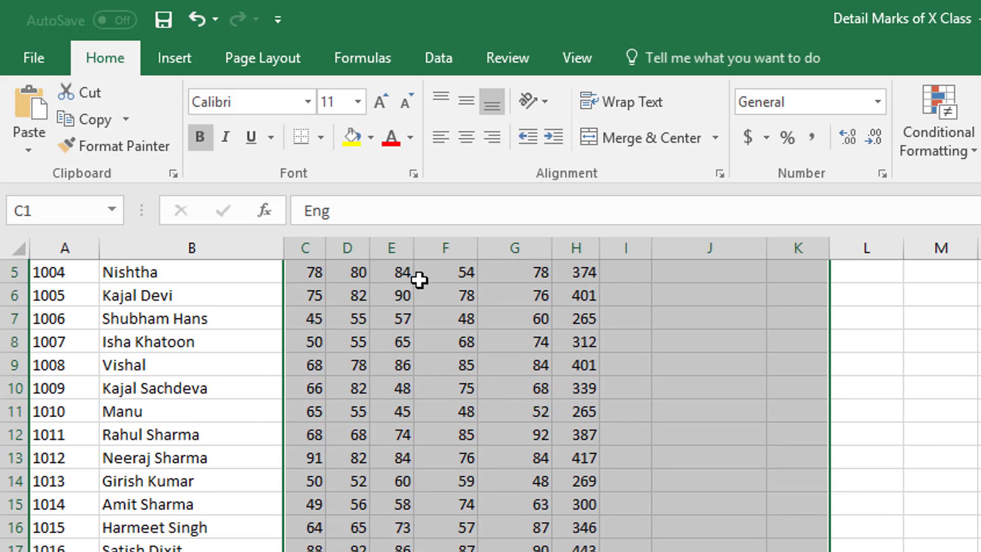
{"action": "scroll", "coordinate": [418, 280], "scroll_direction": "up", "scroll_amount": 2}
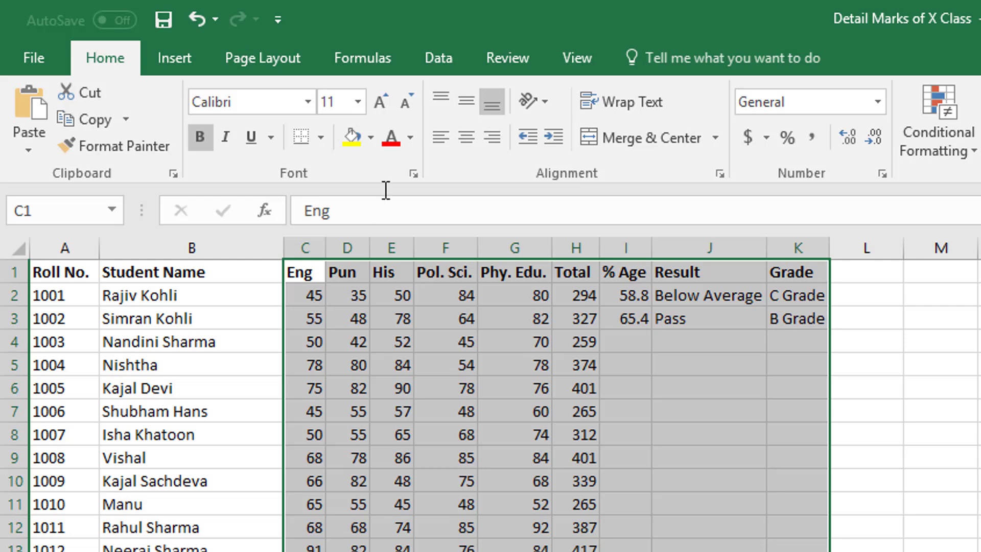
{"action": "left_click", "coordinate": [437, 138]}
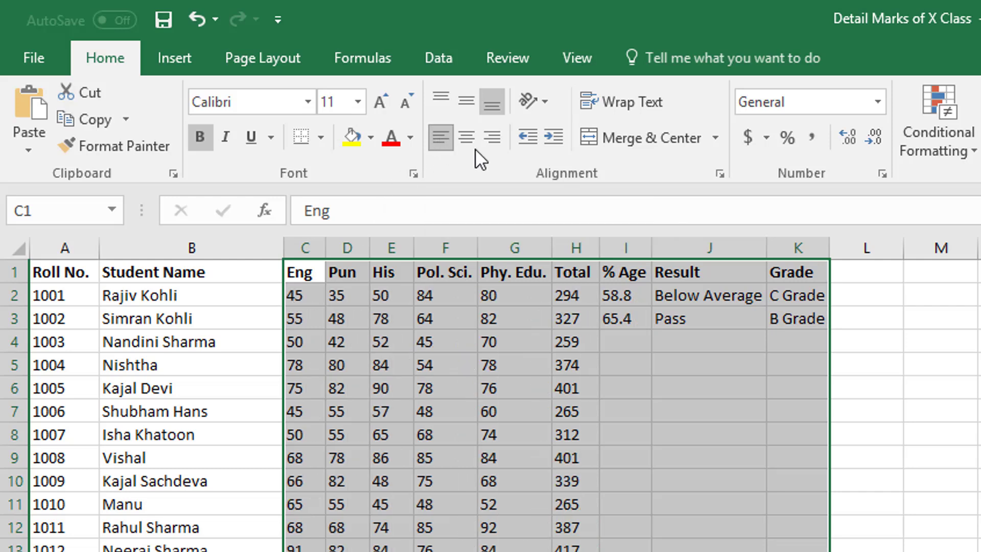
Step: Try right alignment on columns C to K and return them to left alignment
{"action": "left_click", "coordinate": [492, 137]}
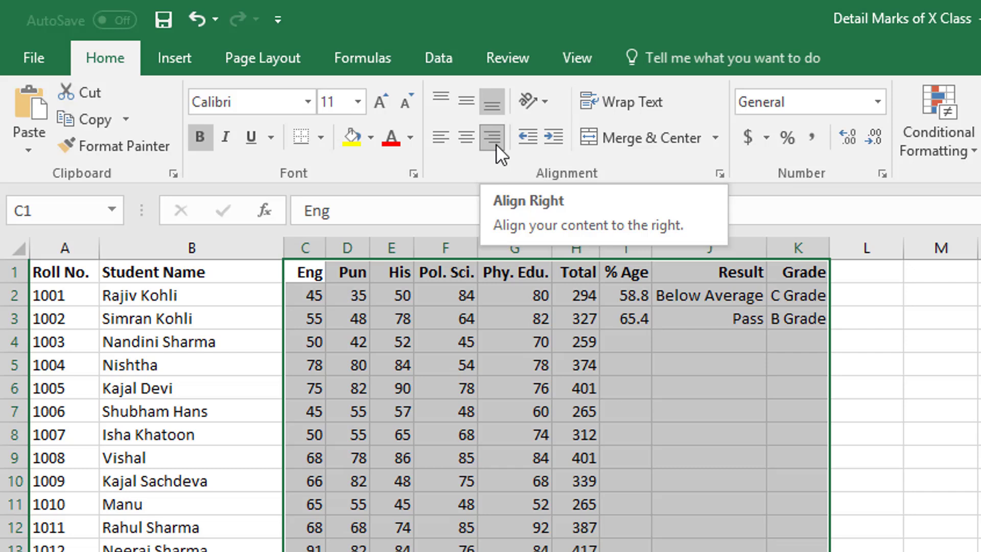
{"action": "left_click", "coordinate": [442, 143]}
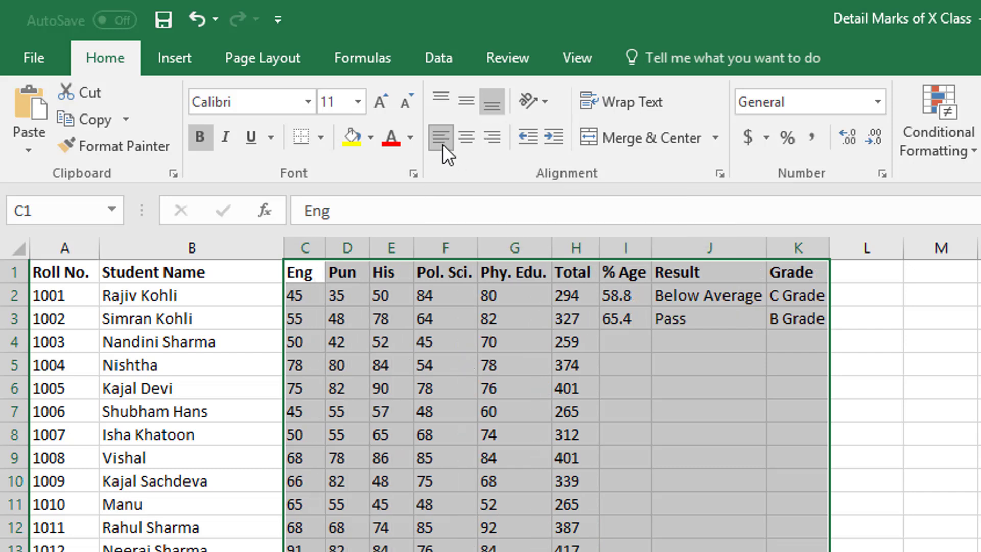
{"action": "left_click", "coordinate": [310, 298]}
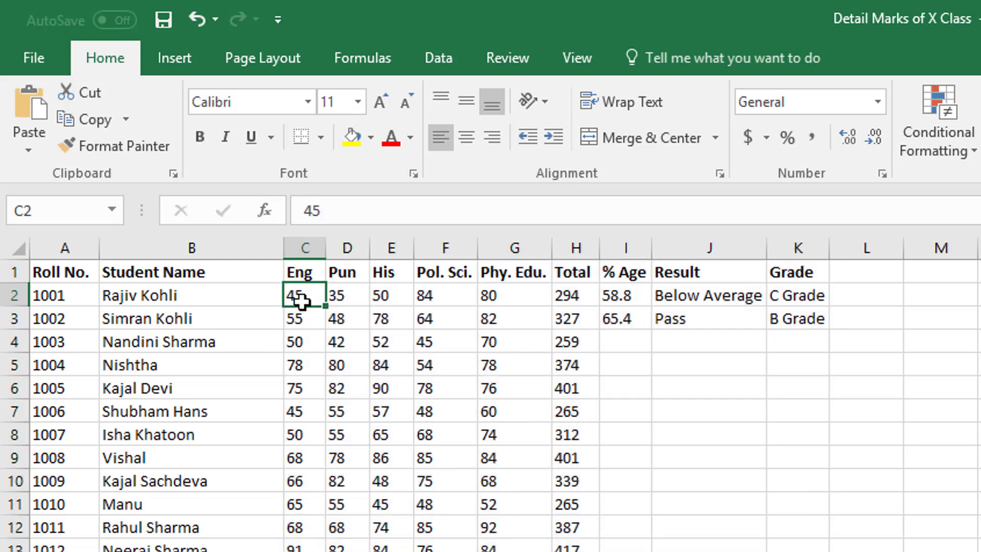
{"action": "left_click", "coordinate": [313, 323]}
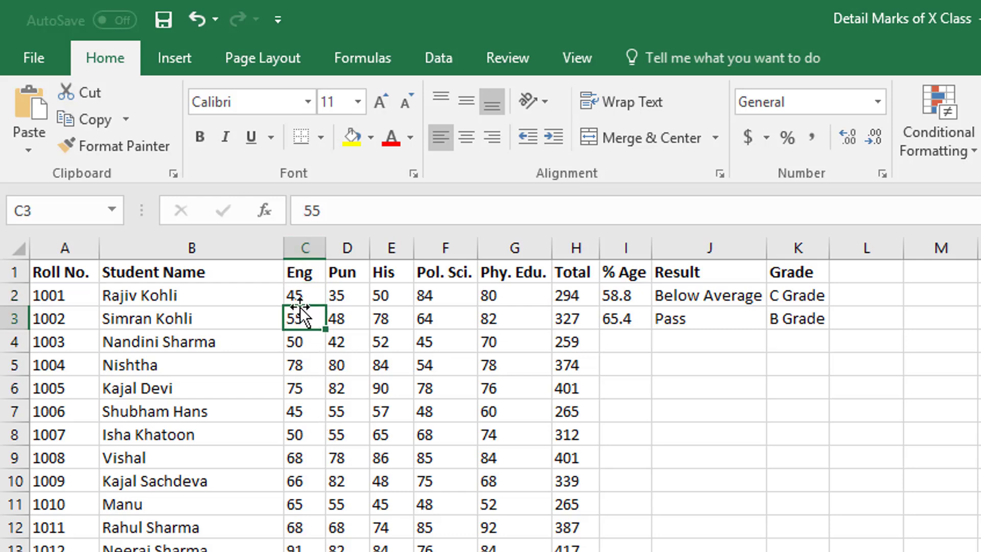
Step: Set the Eng mark of roll number 1002 in cell C3 to 150
{"action": "scroll", "coordinate": [300, 373], "scroll_direction": "down", "scroll_amount": 9}
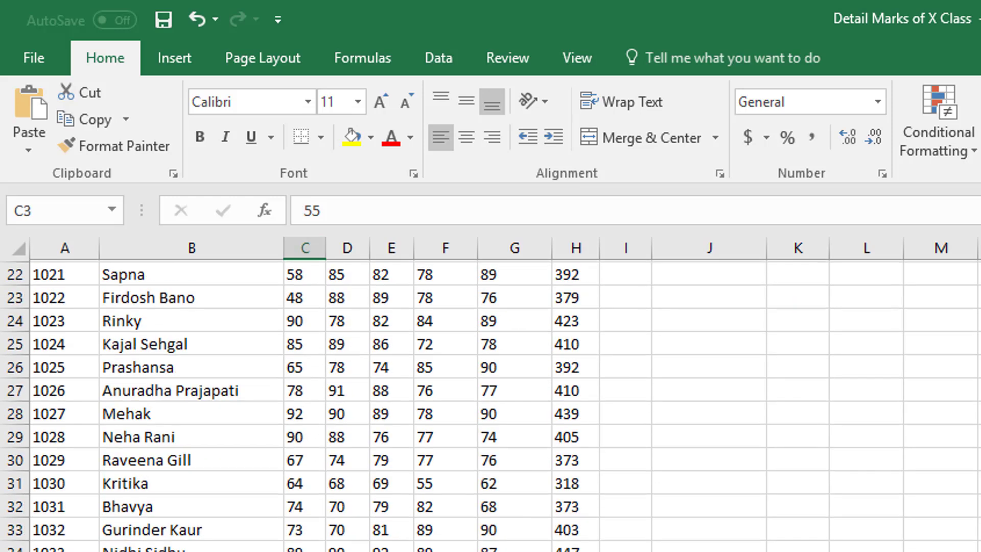
{"action": "scroll", "coordinate": [300, 373], "scroll_direction": "down", "scroll_amount": 3}
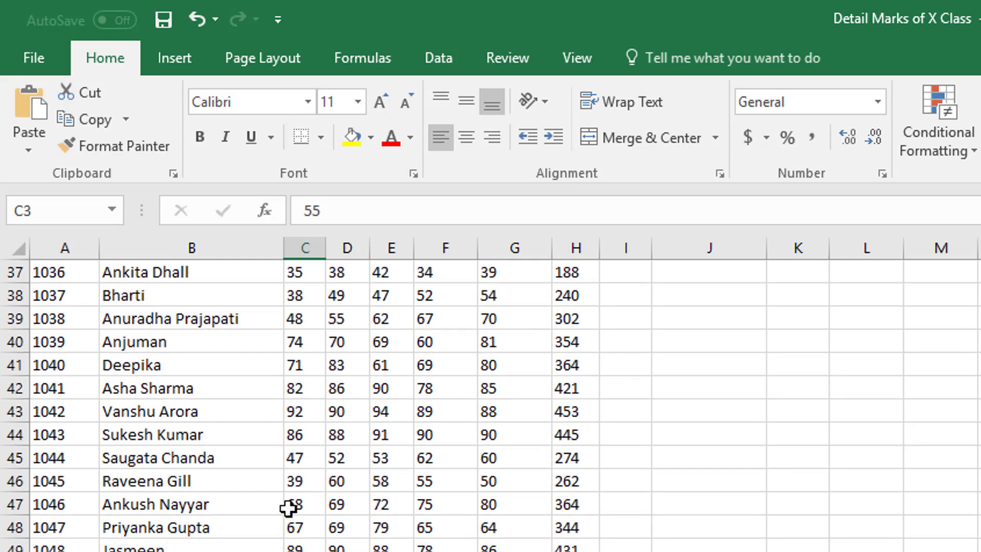
{"action": "scroll", "coordinate": [289, 507], "scroll_direction": "up", "scroll_amount": 12}
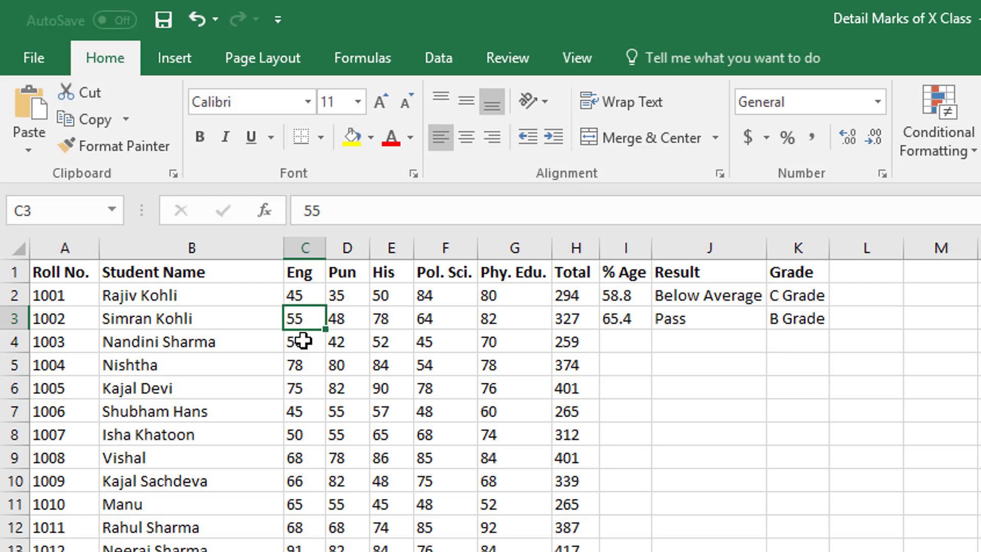
{"action": "type", "text": "150"}
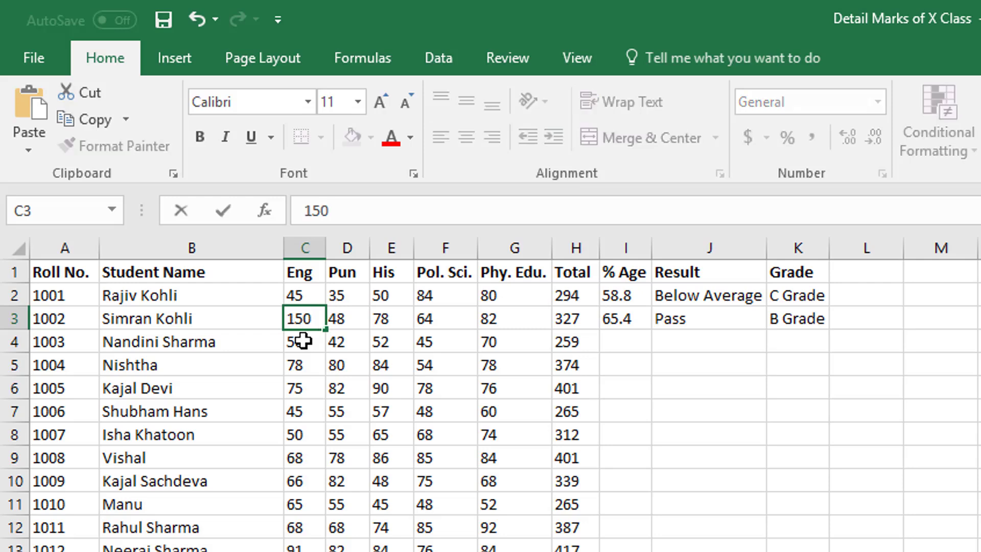
{"action": "key", "text": "Return"}
{"action": "key", "text": "Up"}
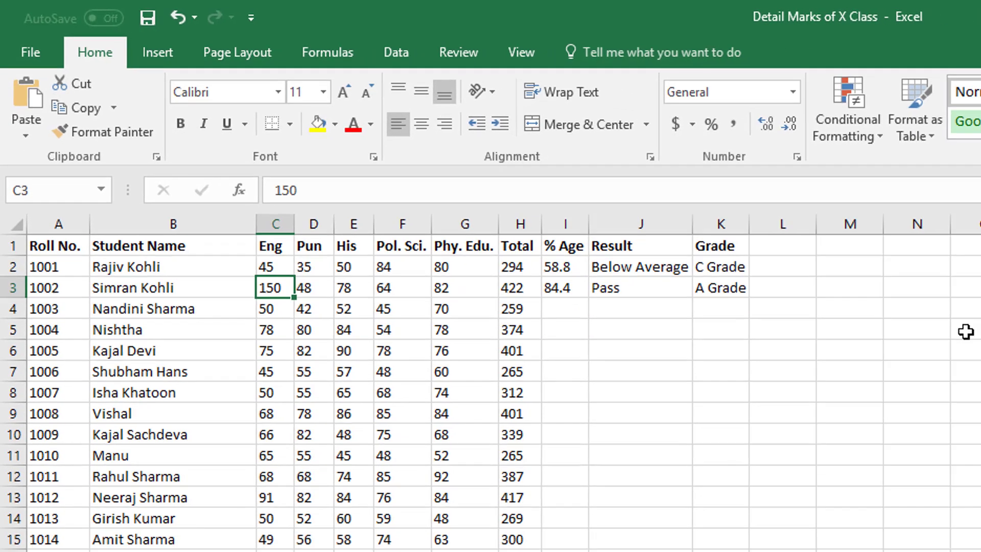
Step: Enter the sample whole numbers 25, 125 and 1250 in the empty cells O5 to O7
{"action": "left_click", "coordinate": [965, 332]}
{"action": "type", "text": "2"}
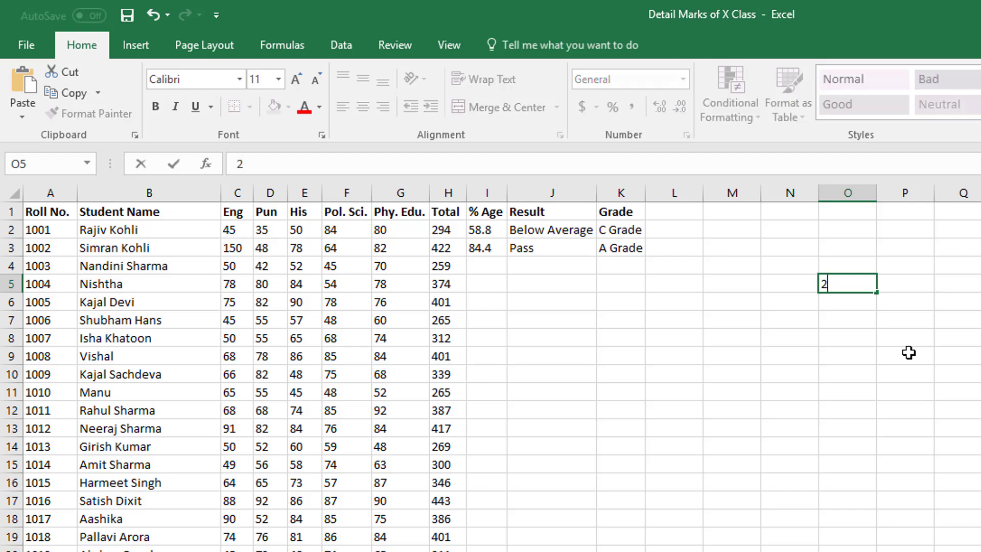
{"action": "type", "text": "5"}
{"action": "key", "text": "Return"}
{"action": "type", "text": "125"}
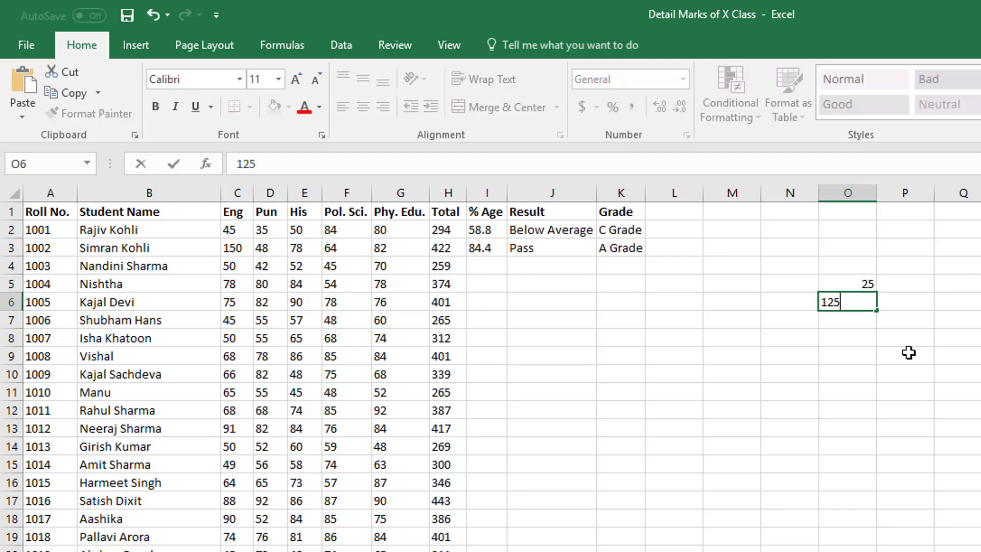
{"action": "key", "text": "Return"}
{"action": "type", "text": "12"}
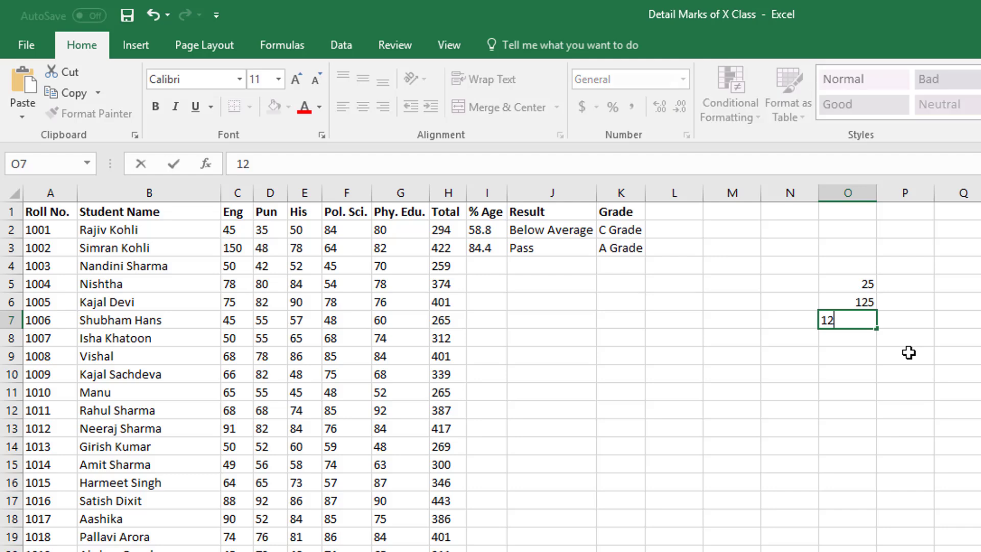
{"action": "key", "text": "Return"}
Step: Enter the sample decimal numbers 3.2, 25.5 and 23.33 in cells O8 to O10
{"action": "type", "text": "3.2"}
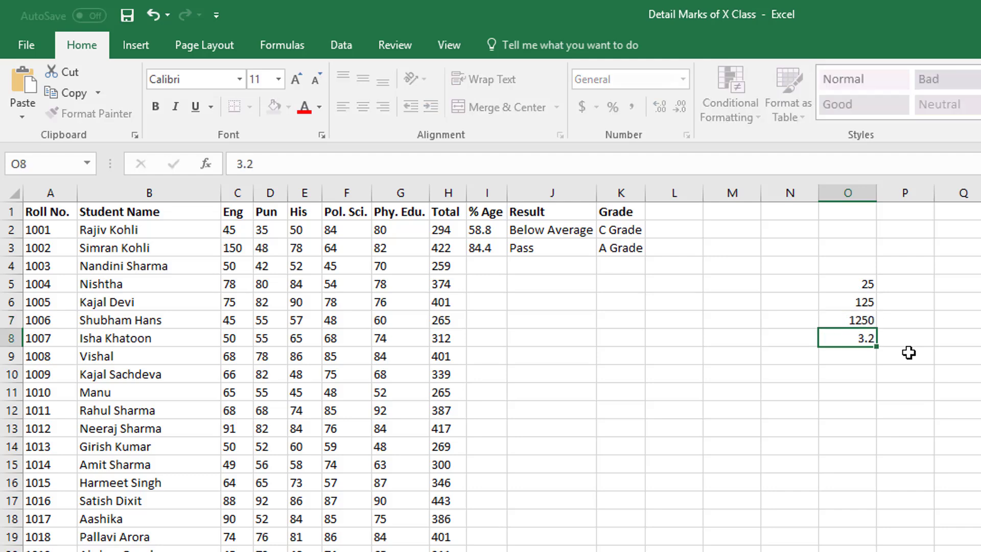
{"action": "key", "text": "Return"}
{"action": "type", "text": "25.5"}
{"action": "key", "text": "Return"}
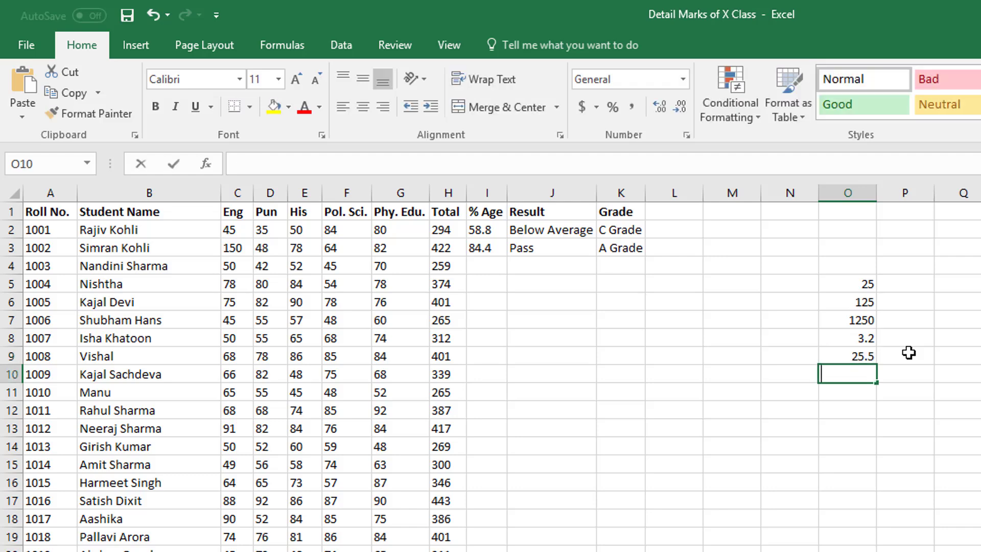
{"action": "type", "text": "23.33"}
{"action": "key", "text": "Return"}
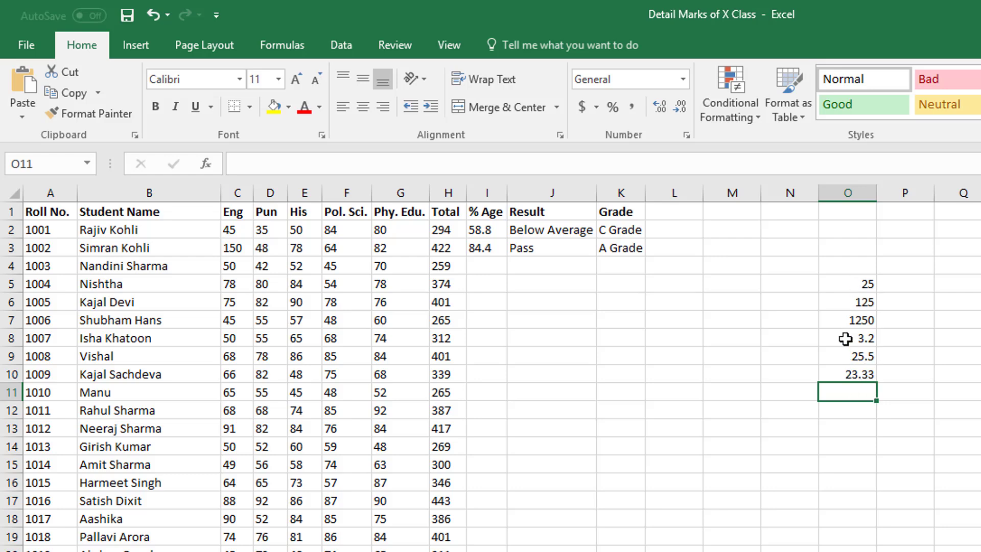
Step: Left-align the sample numbers in O5:O10 and add 125025 and 12530855 in cells O11 and O12
{"action": "left_click_drag", "start_coordinate": [845, 284], "coordinate": [847, 372]}
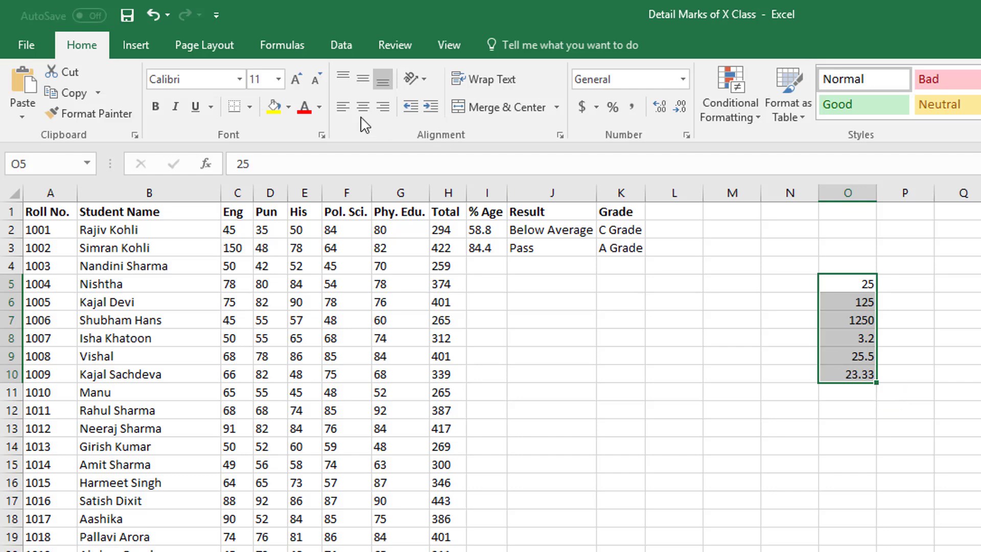
{"action": "left_click", "coordinate": [343, 106]}
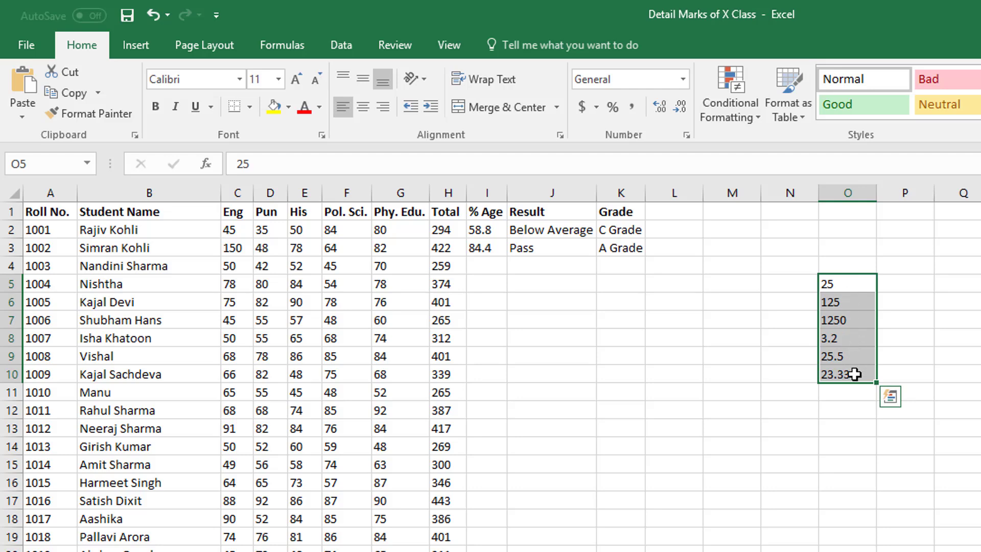
{"action": "left_click", "coordinate": [833, 391]}
{"action": "type", "text": "125025"}
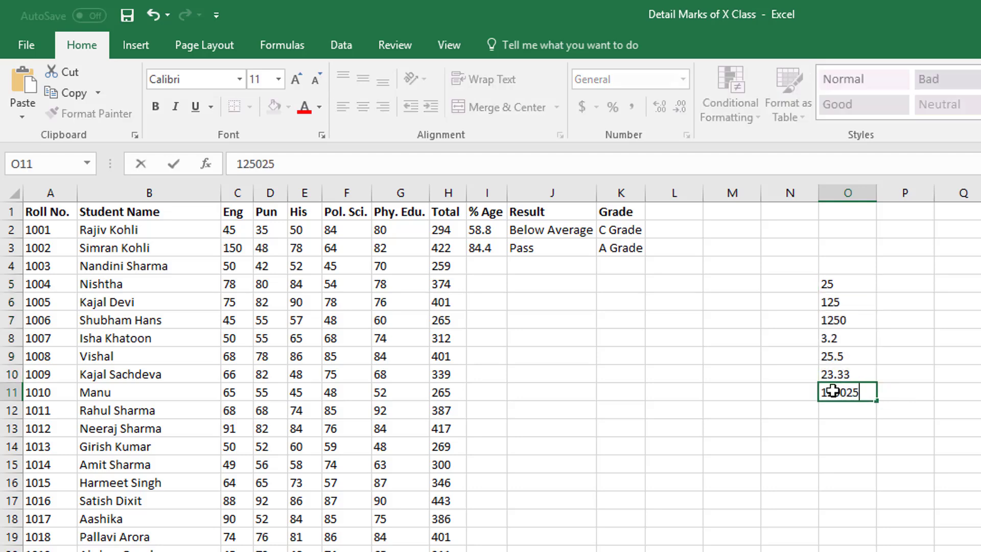
{"action": "key", "text": "Return"}
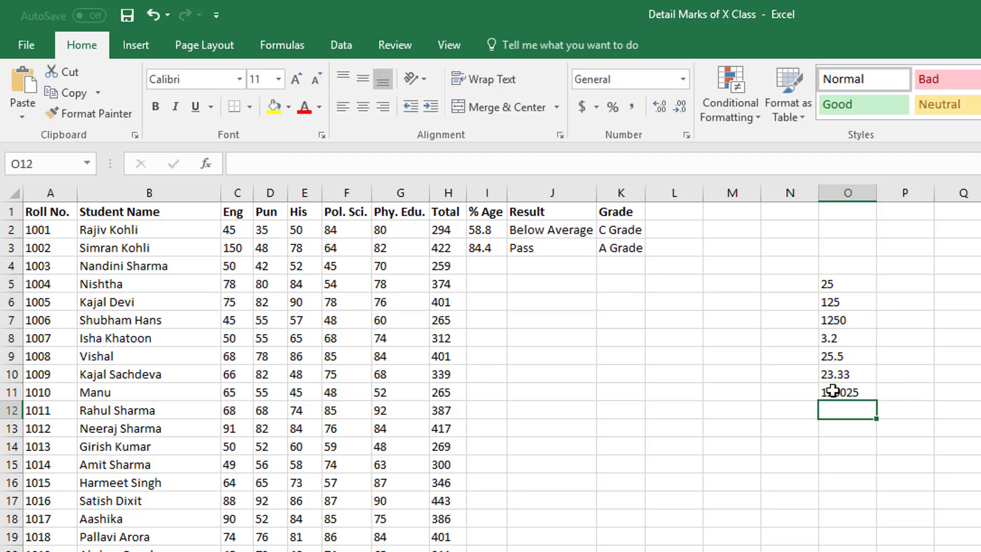
{"action": "type", "text": "1253"}
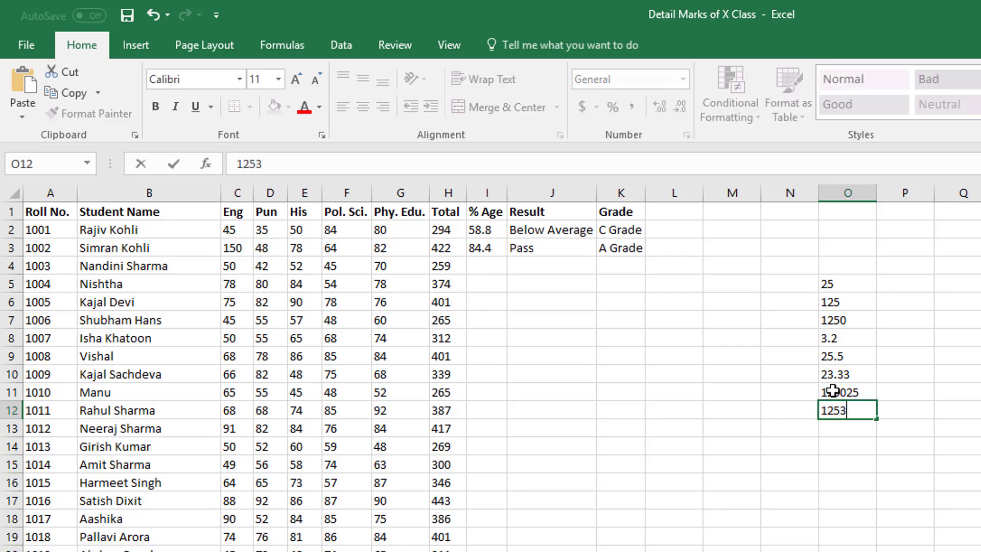
{"action": "type", "text": "0855"}
{"action": "key", "text": "Return"}
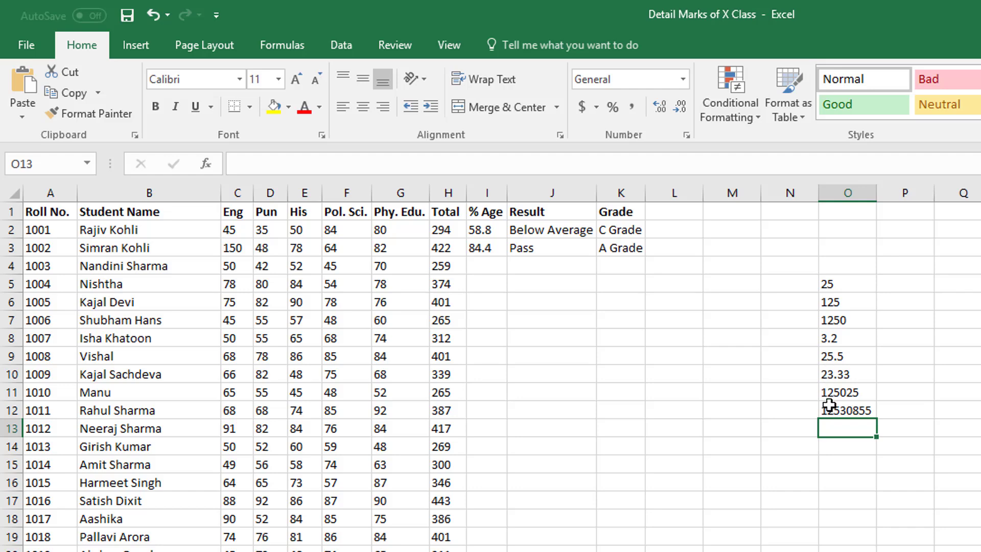
Step: Right-align the sample numbers in O5:O12 and check the decimal values in O8 and O10
{"action": "left_click", "coordinate": [834, 283]}
{"action": "left_click_drag", "start_coordinate": [842, 403], "coordinate": [841, 412]}
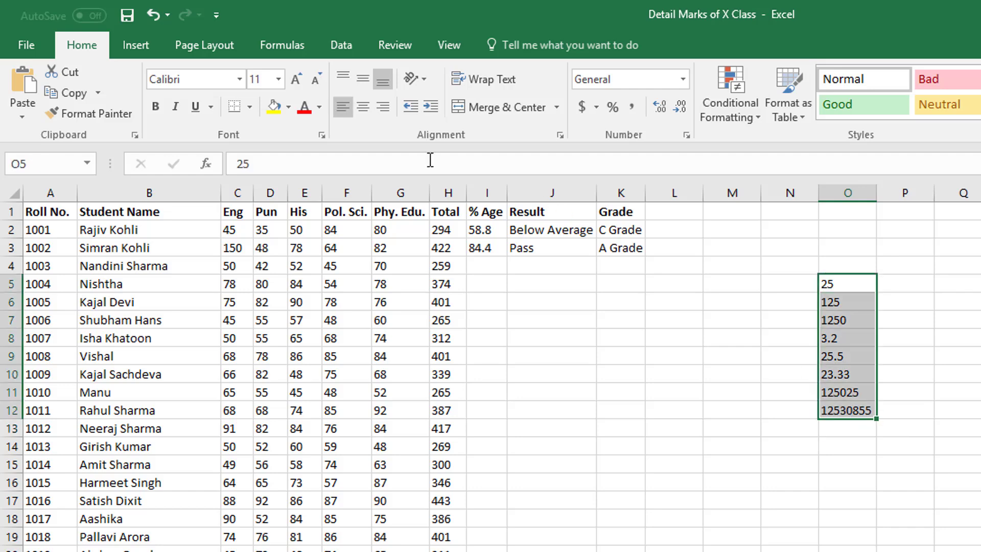
{"action": "left_click", "coordinate": [384, 113]}
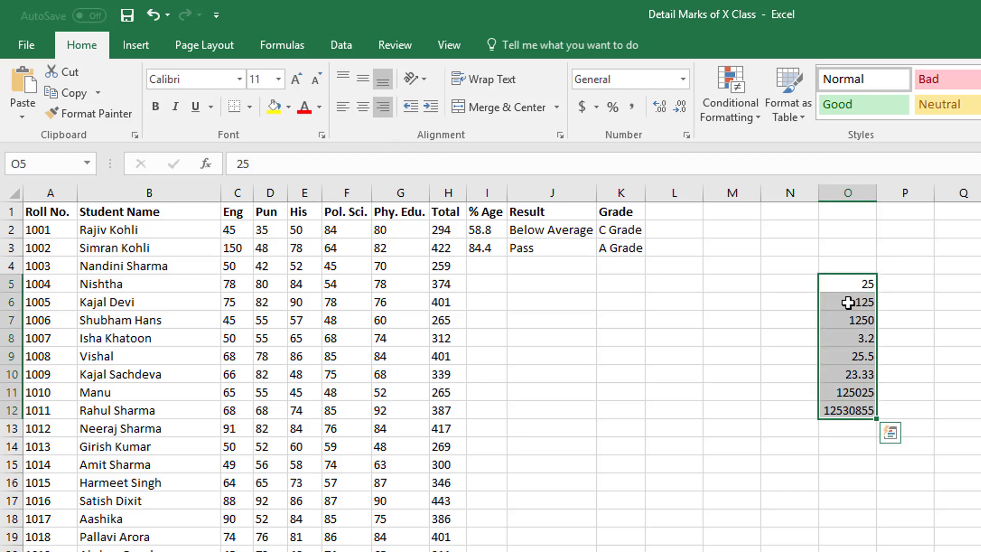
{"action": "left_click", "coordinate": [863, 339]}
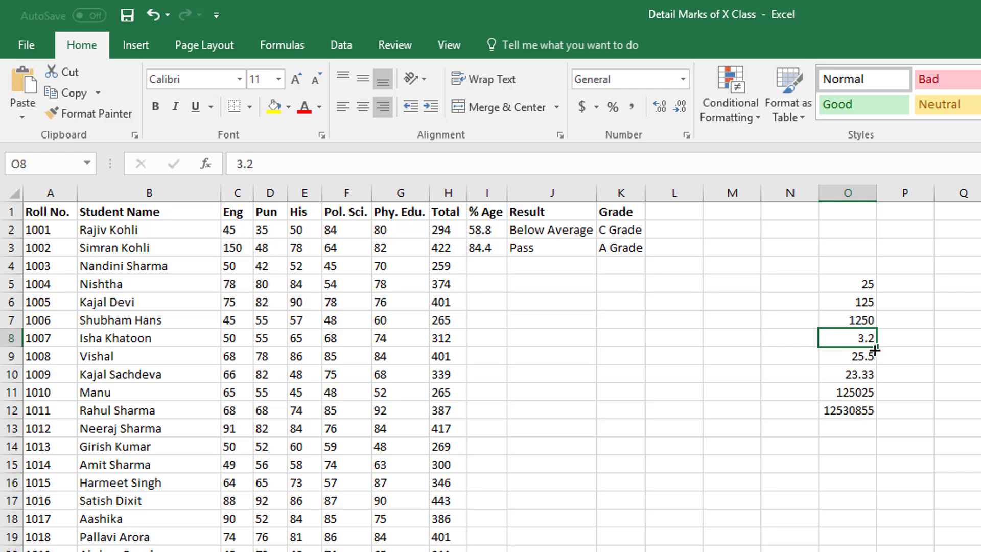
{"action": "left_click", "coordinate": [863, 378]}
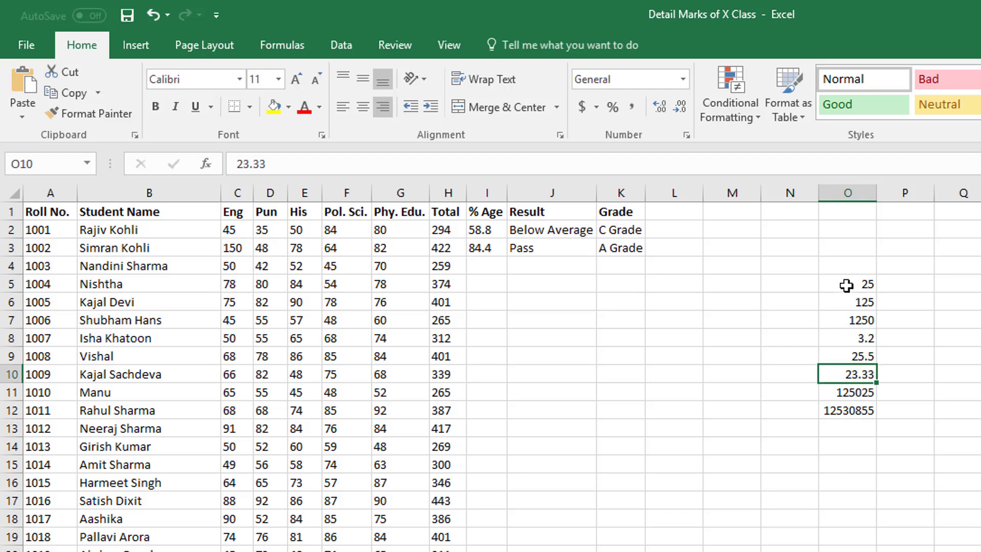
Step: Clear the sample numbers from O5:O12 and set the Eng mark in C3 back to 55
{"action": "left_click_drag", "start_coordinate": [846, 285], "coordinate": [842, 404]}
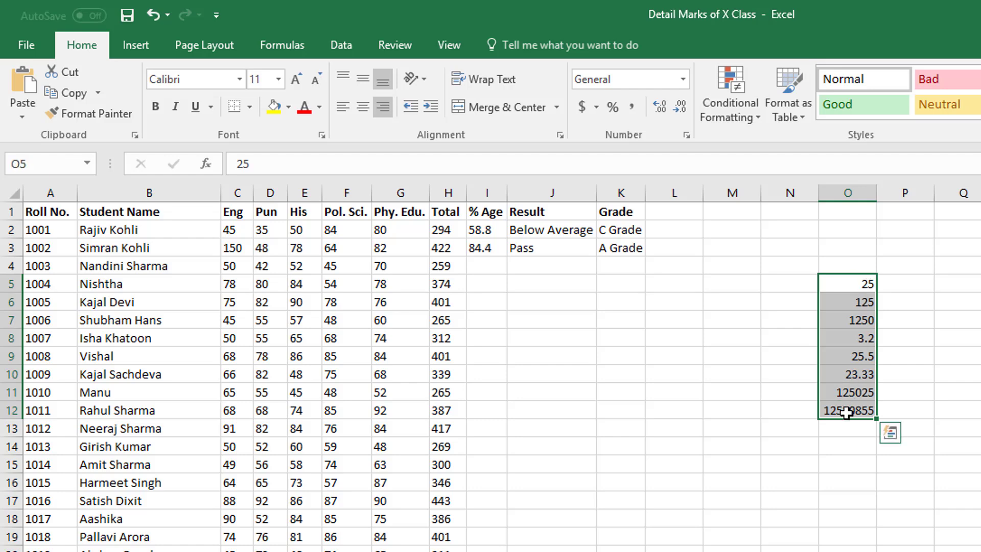
{"action": "key", "text": "Delete"}
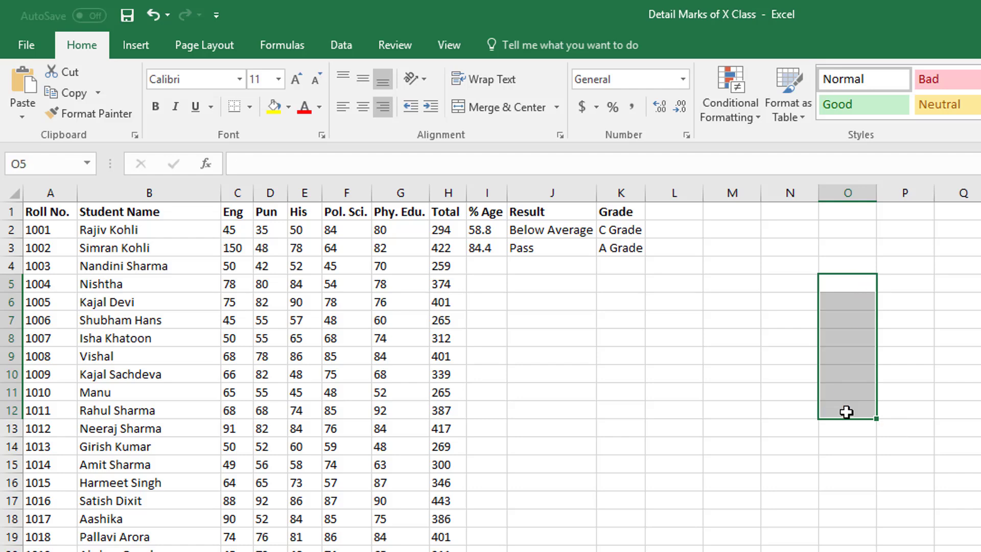
{"action": "left_click", "coordinate": [236, 213]}
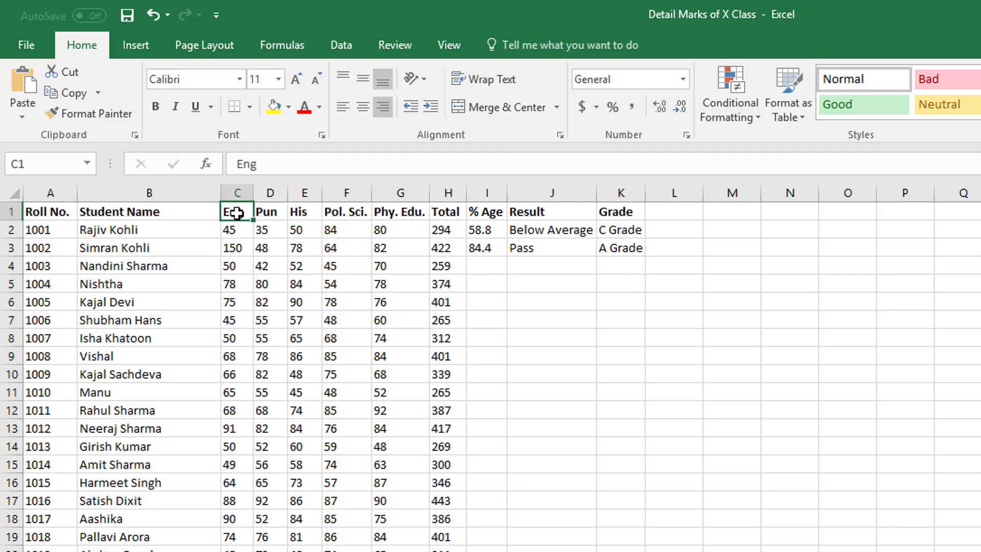
{"action": "left_click", "coordinate": [236, 246]}
{"action": "type", "text": "55"}
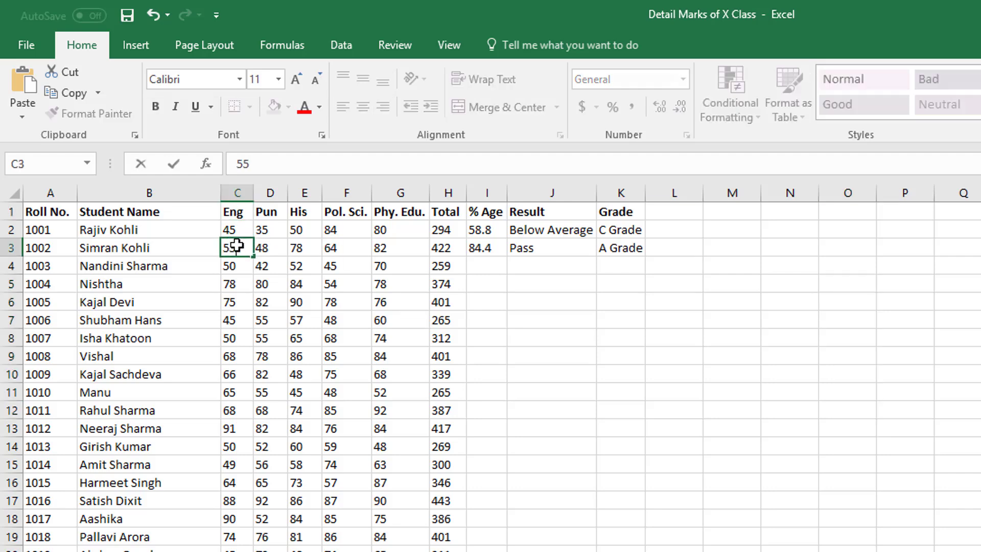
{"action": "key", "text": "Return"}
Step: Try right alignment on the headers and data in columns C to I, from Eng to % Age, and settle on center alignment
{"action": "left_click_drag", "start_coordinate": [227, 210], "coordinate": [305, 230]}
{"action": "left_click_drag", "start_coordinate": [418, 243], "coordinate": [486, 295]}
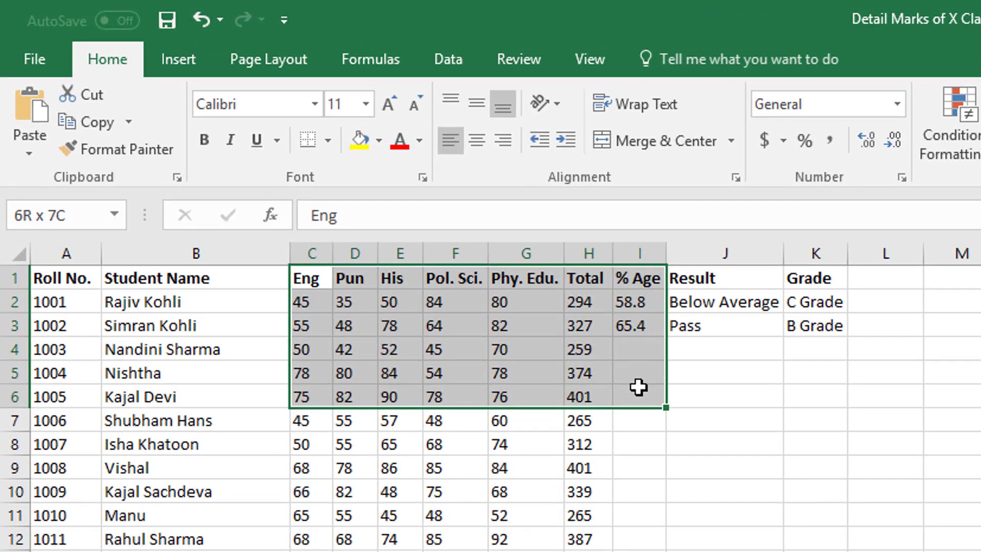
{"action": "left_click_drag", "start_coordinate": [639, 387], "coordinate": [639, 551]}
{"action": "scroll", "coordinate": [574, 281], "scroll_direction": "up", "scroll_amount": 20}
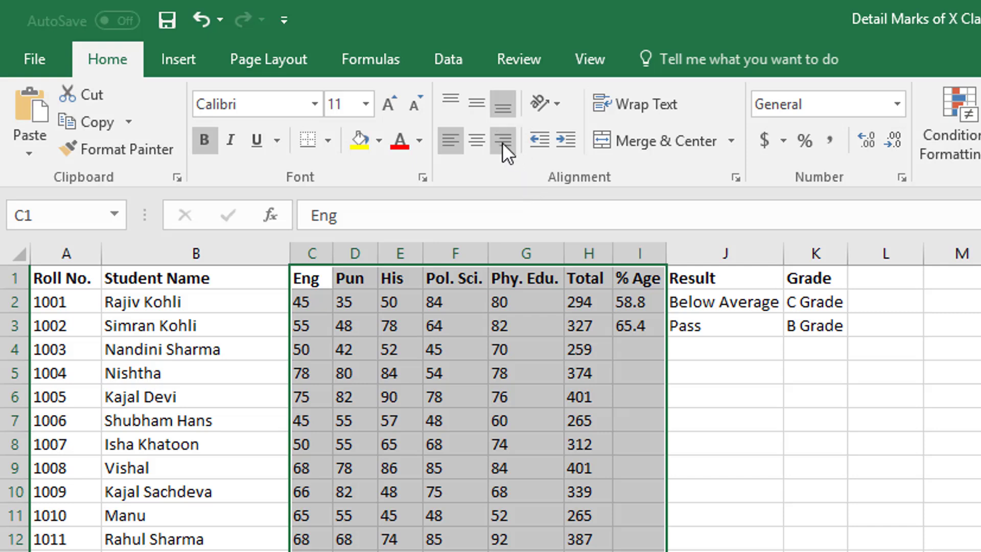
{"action": "left_click", "coordinate": [502, 140]}
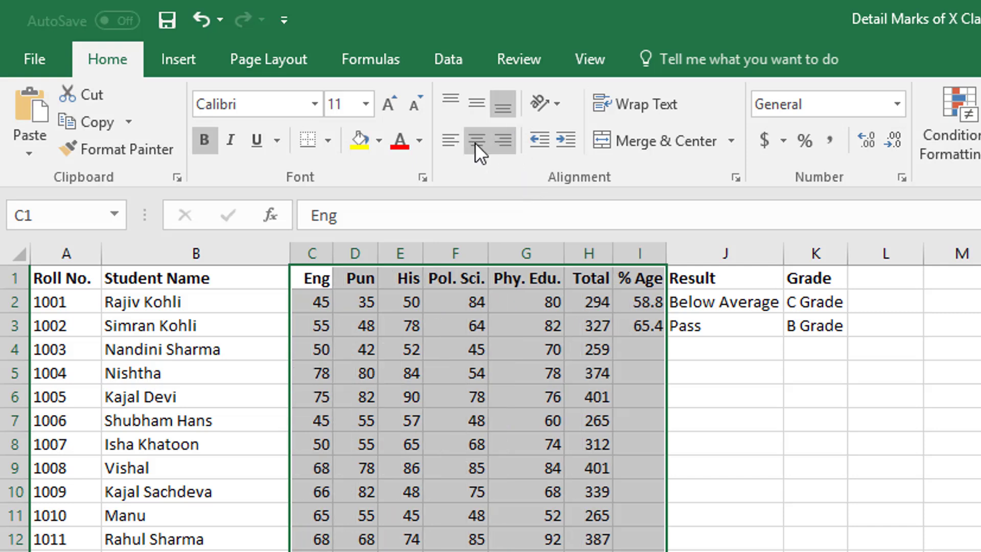
{"action": "left_click", "coordinate": [475, 141]}
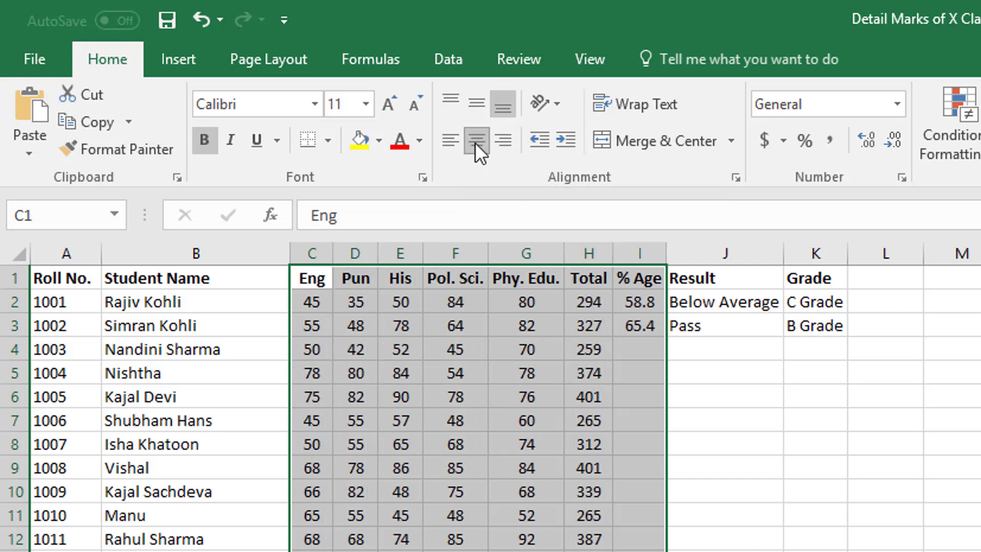
Step: Examine the alignment of the marks columns from the header row down through the student list and return to the top
{"action": "left_click", "coordinate": [310, 303]}
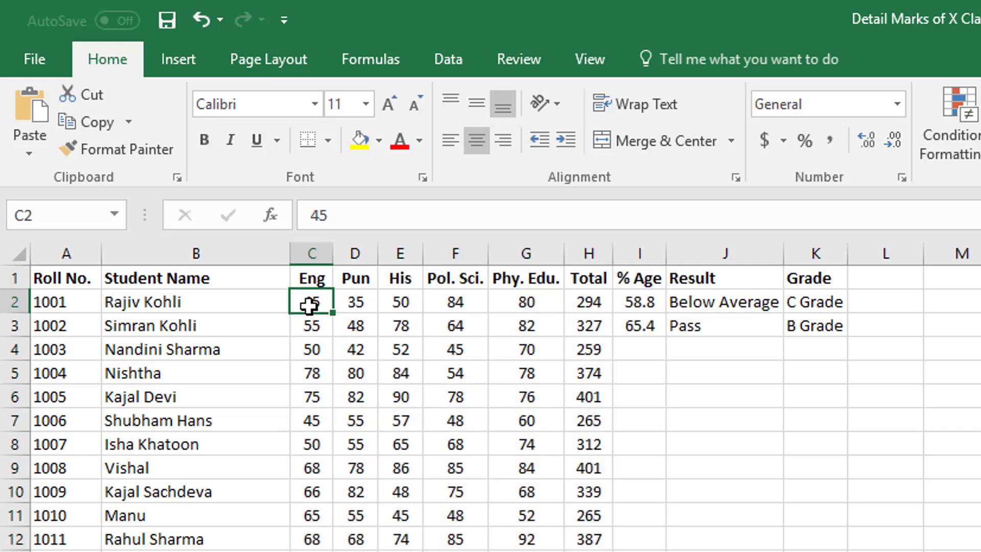
{"action": "left_click", "coordinate": [308, 281]}
{"action": "left_click", "coordinate": [305, 304]}
{"action": "scroll", "coordinate": [308, 313], "scroll_direction": "down", "scroll_amount": 8}
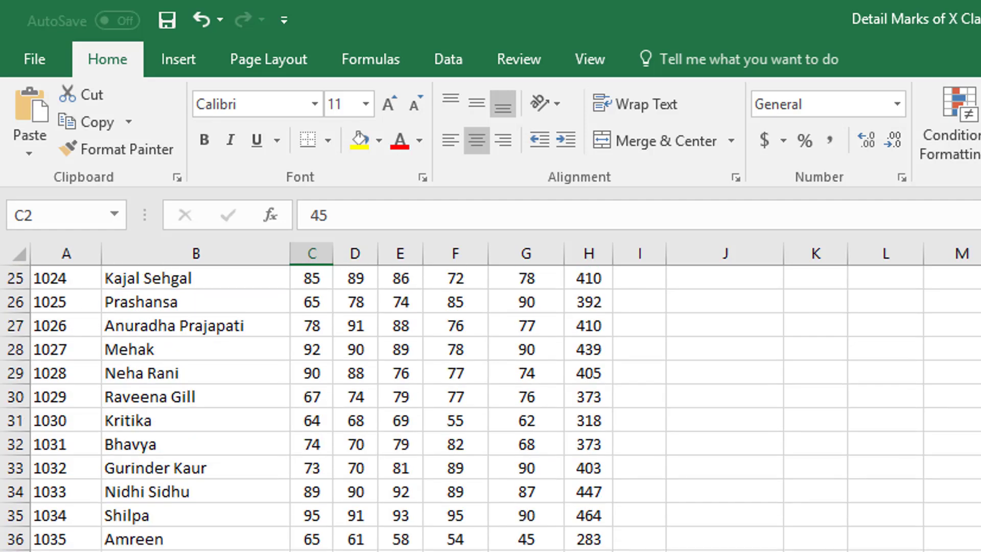
{"action": "scroll", "coordinate": [491, 404], "scroll_direction": "down", "scroll_amount": 2}
{"action": "scroll", "coordinate": [490, 408], "scroll_direction": "down", "scroll_amount": 14}
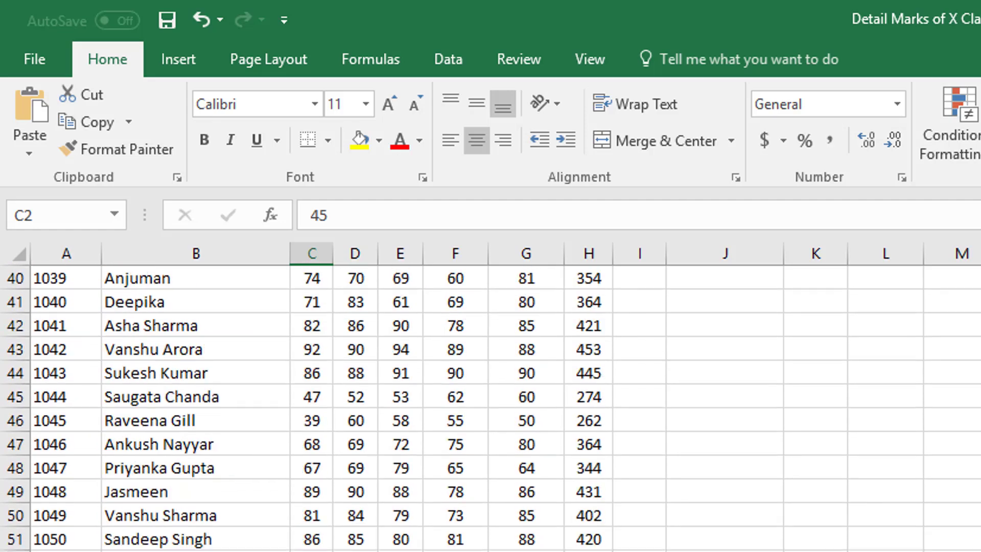
{"action": "scroll", "coordinate": [490, 408], "scroll_direction": "down", "scroll_amount": 6}
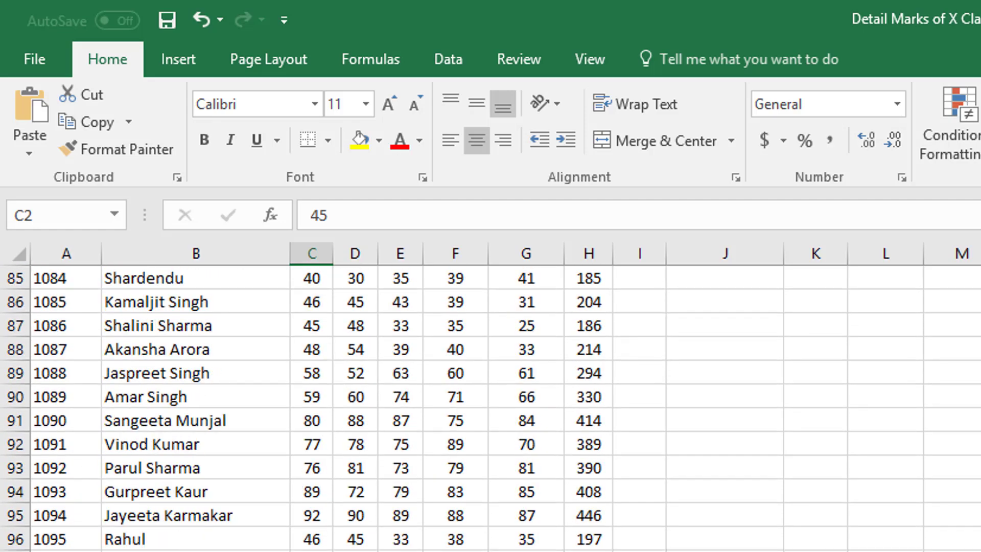
{"action": "left_click", "coordinate": [311, 551]}
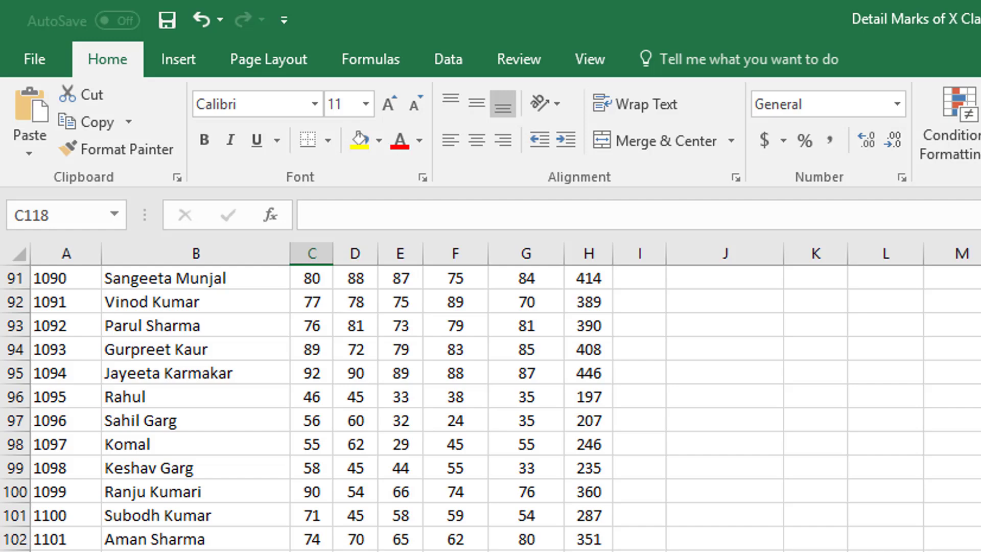
{"action": "scroll", "coordinate": [372, 328], "scroll_direction": "up", "scroll_amount": 20}
{"action": "scroll", "coordinate": [332, 301], "scroll_direction": "up", "scroll_amount": 8}
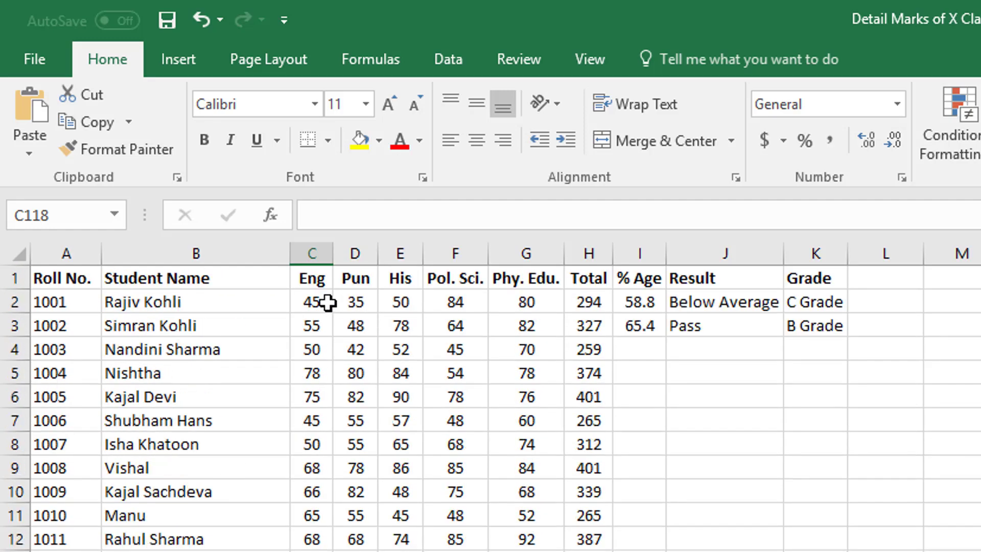
Step: Fill the header row A1:K1 with yellow
{"action": "left_click", "coordinate": [49, 280]}
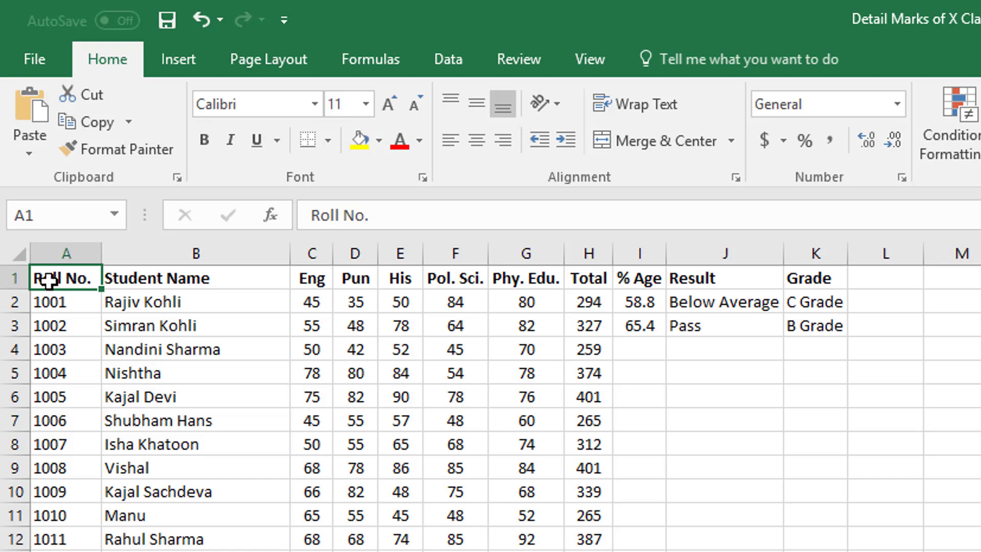
{"action": "left_click_drag", "start_coordinate": [49, 280], "coordinate": [806, 278]}
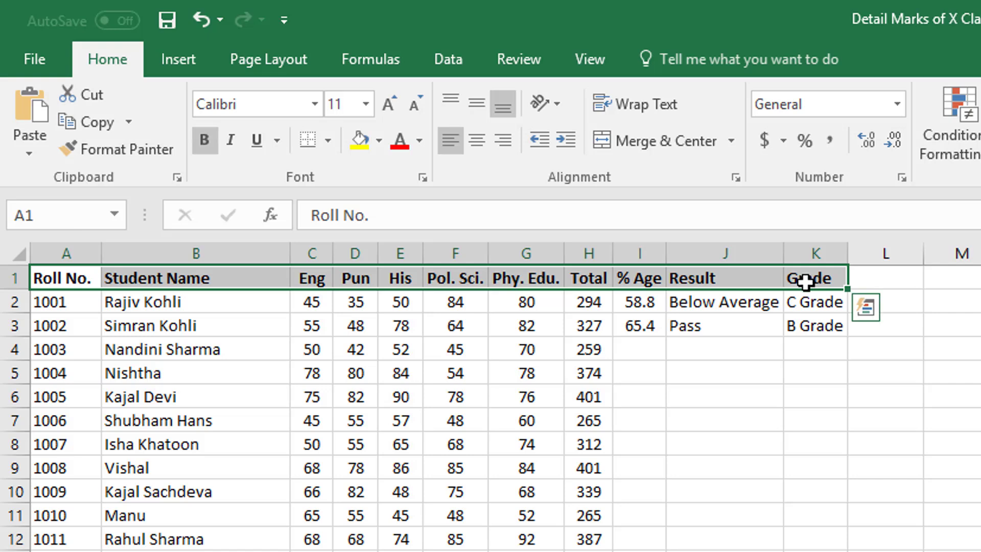
{"action": "left_click", "coordinate": [359, 137]}
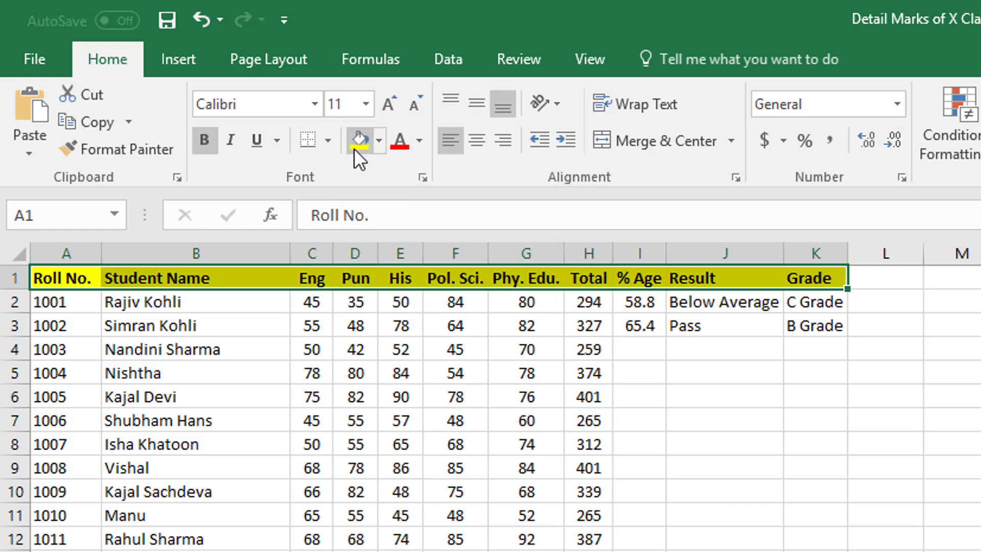
Step: Try mixing custom blue and purple fill colors for the header row and discard them
{"action": "left_click", "coordinate": [379, 139]}
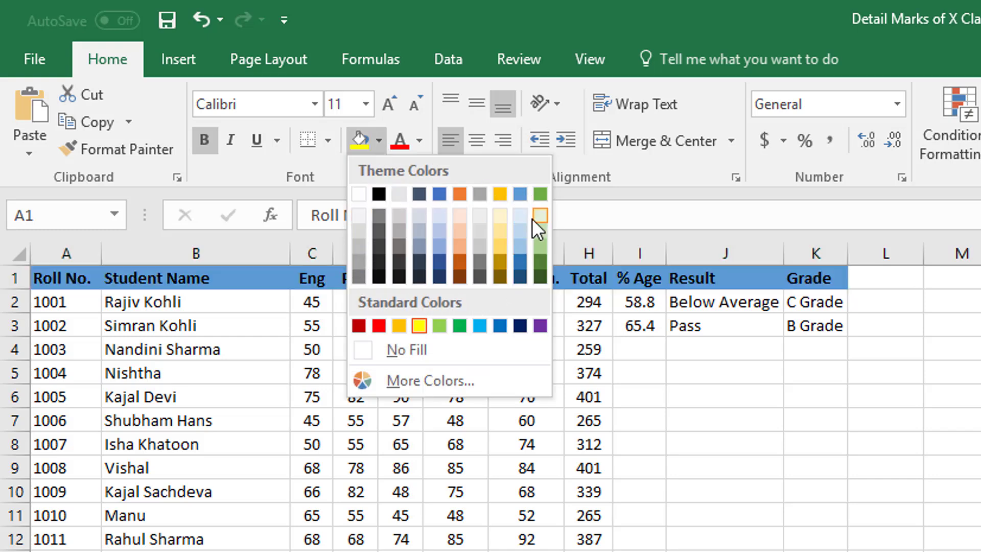
{"action": "left_click", "coordinate": [414, 383]}
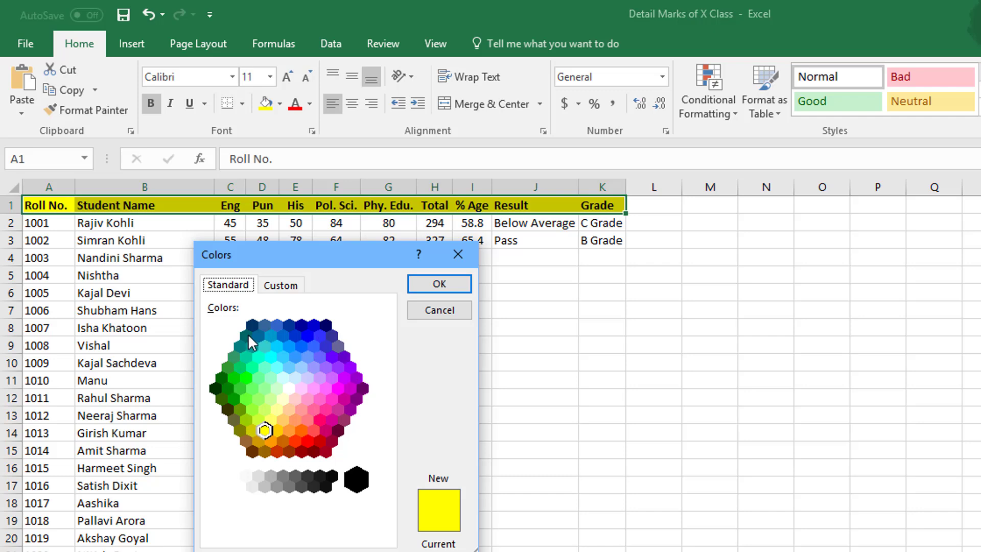
{"action": "left_click", "coordinate": [288, 290]}
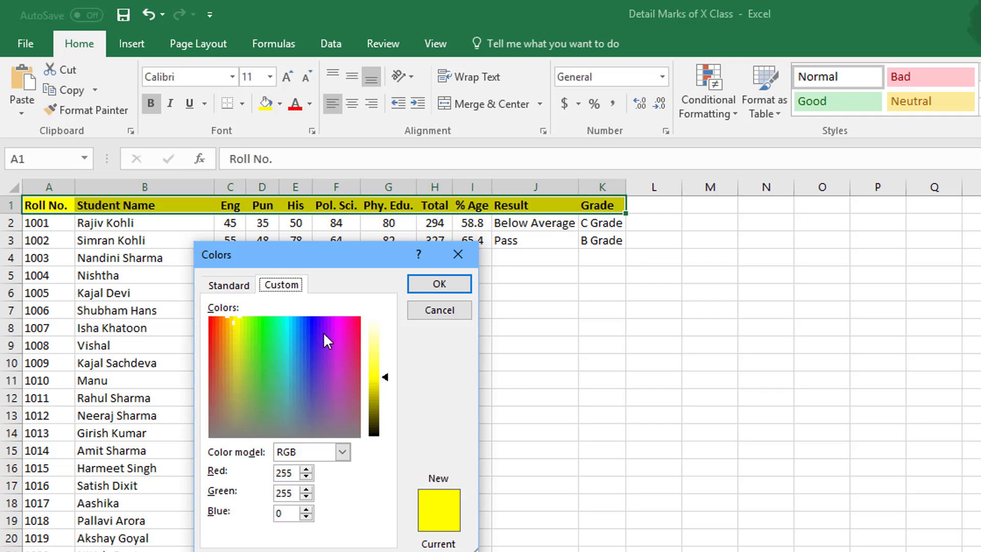
{"action": "left_click", "coordinate": [313, 365]}
{"action": "left_click_drag", "start_coordinate": [386, 379], "coordinate": [381, 398]}
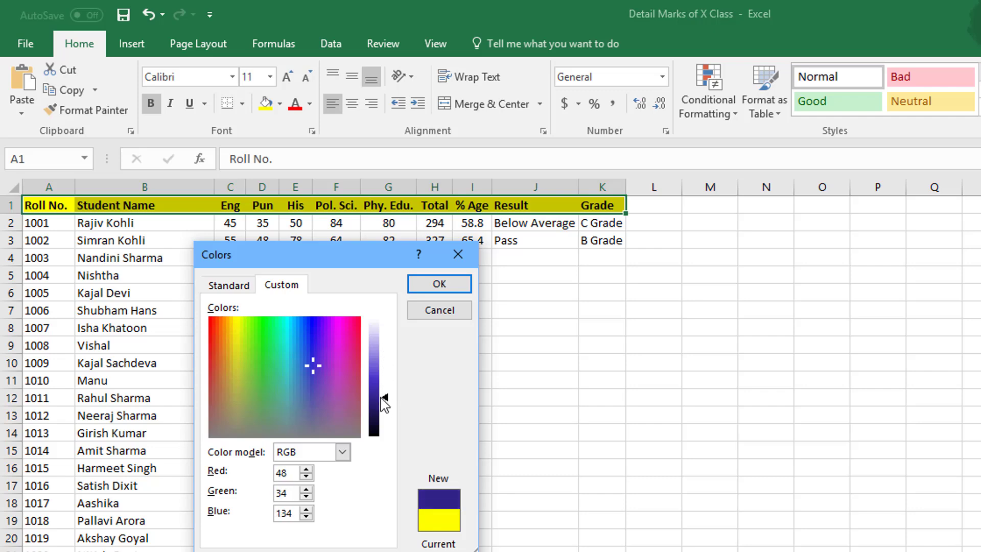
{"action": "left_click_drag", "start_coordinate": [311, 360], "coordinate": [337, 338]}
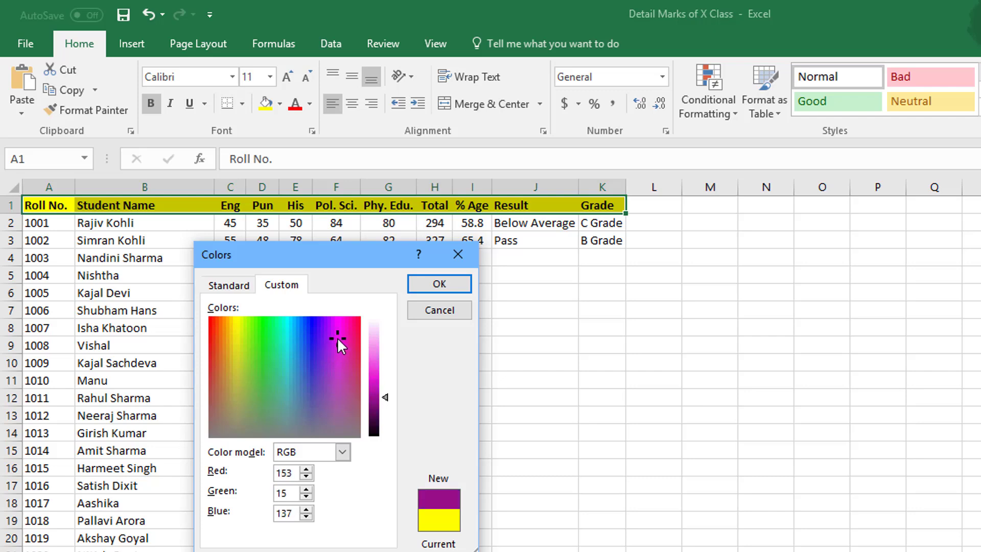
{"action": "left_click_drag", "start_coordinate": [379, 403], "coordinate": [387, 370]}
{"action": "left_click", "coordinate": [427, 313]}
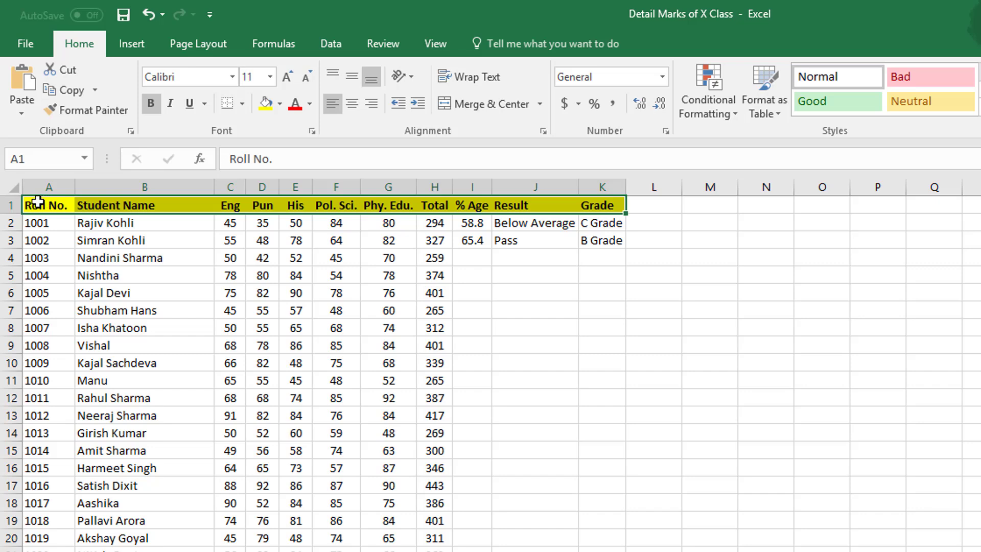
Step: Fill the header cells A1:K1 with black and set their font color to white
{"action": "left_click_drag", "start_coordinate": [31, 205], "coordinate": [606, 209]}
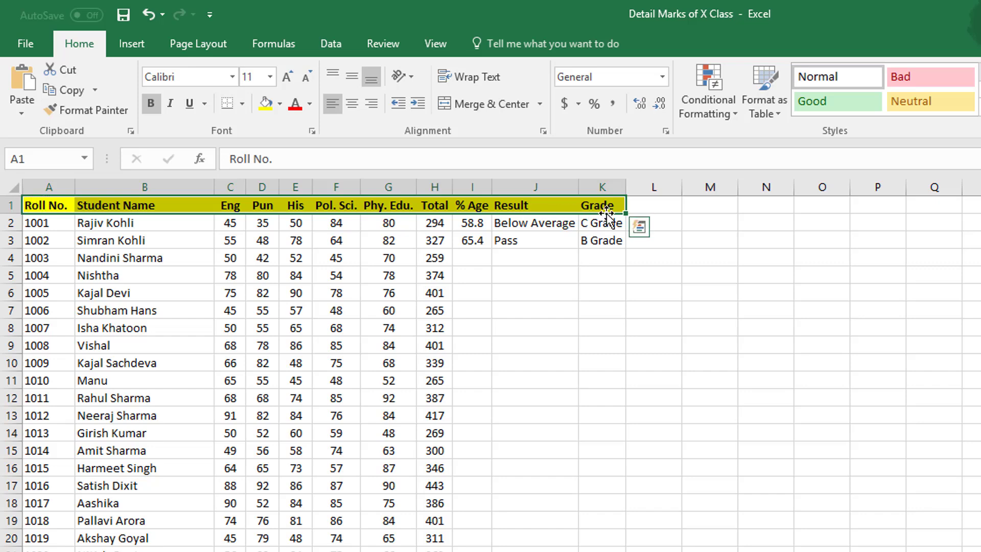
{"action": "left_click", "coordinate": [279, 104]}
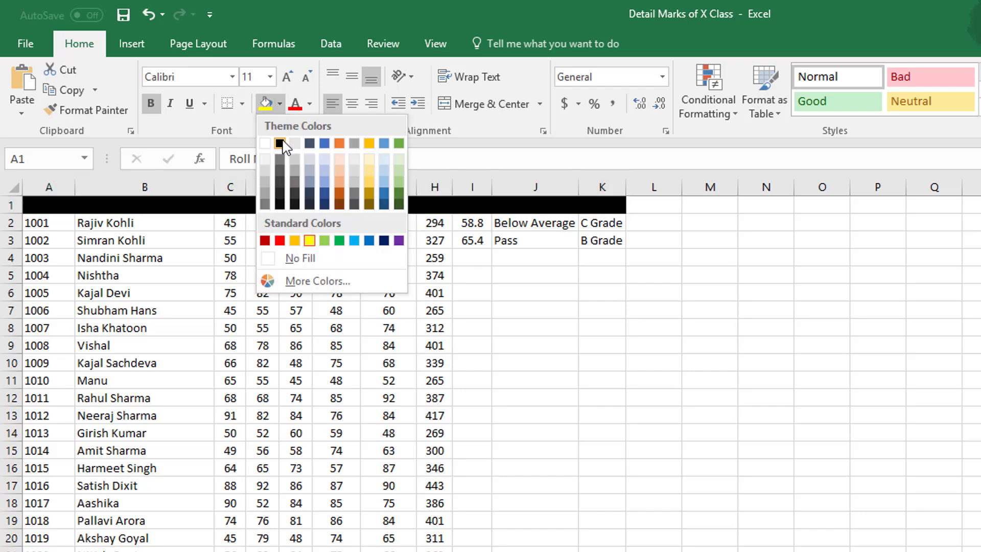
{"action": "left_click", "coordinate": [281, 144]}
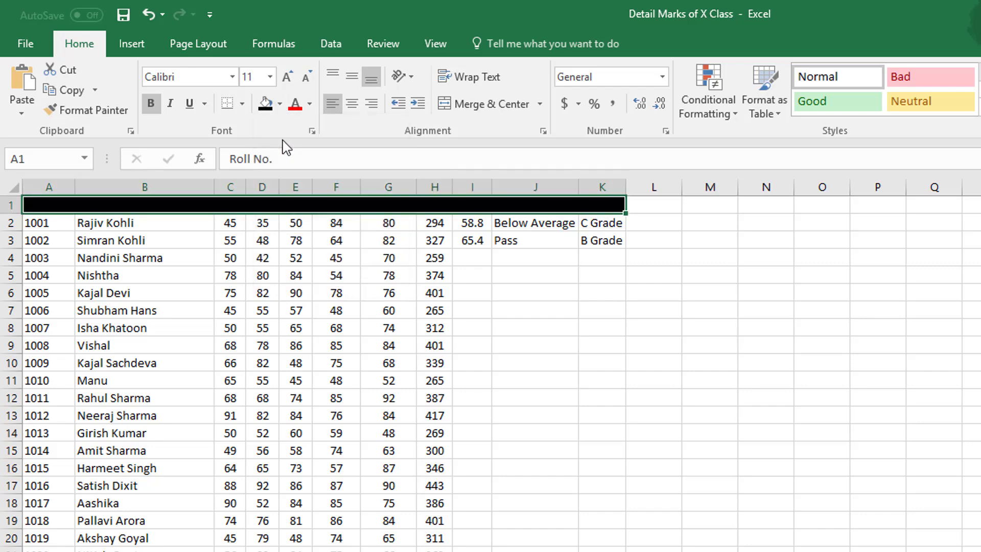
{"action": "left_click", "coordinate": [310, 105]}
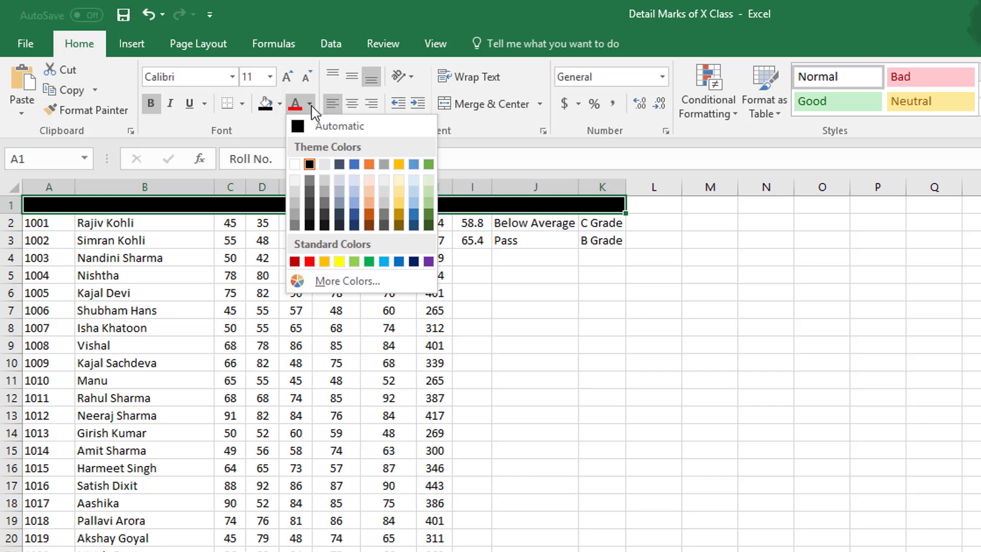
{"action": "left_click", "coordinate": [294, 164]}
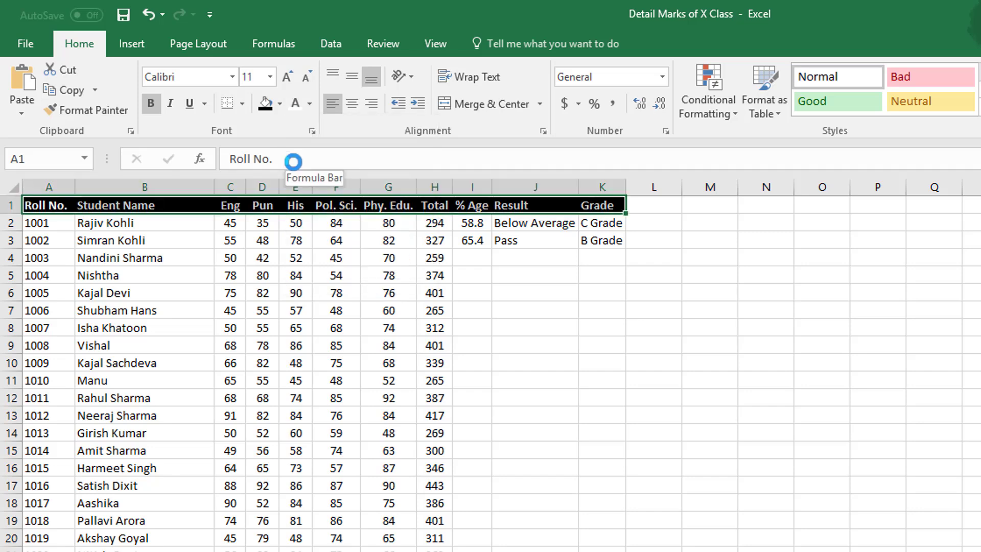
{"action": "left_click", "coordinate": [128, 245]}
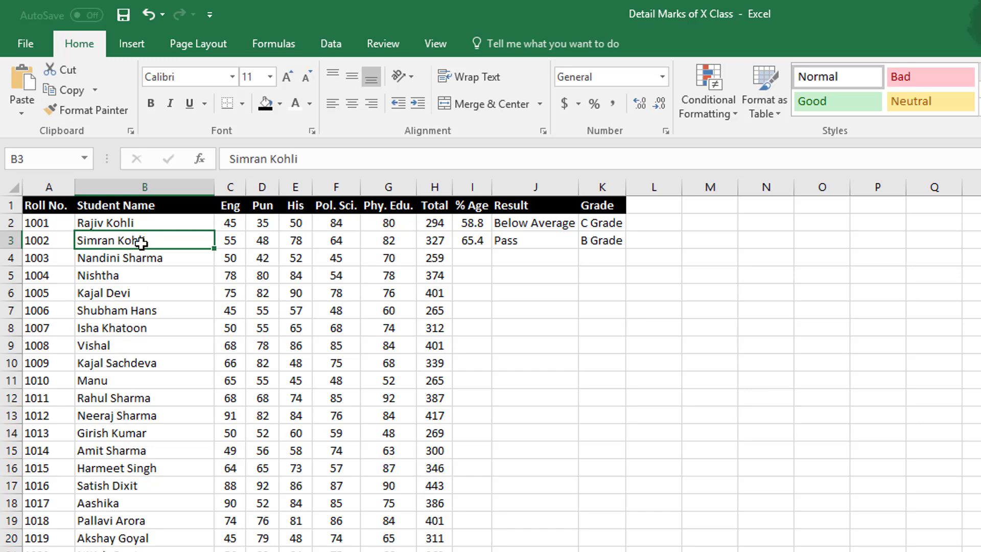
Step: Remove the fill color from the header cells A1:K1
{"action": "left_click_drag", "start_coordinate": [58, 205], "coordinate": [582, 205]}
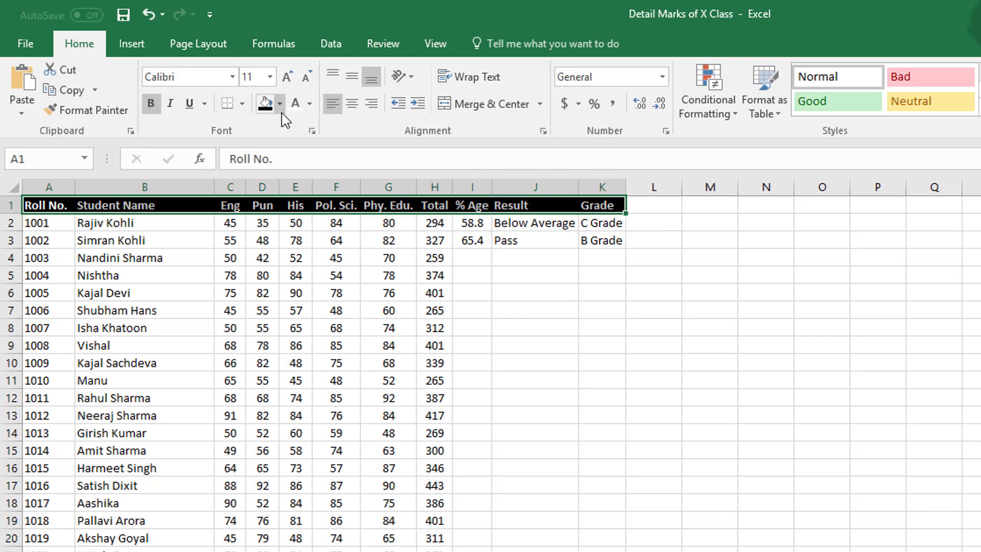
{"action": "left_click", "coordinate": [279, 104]}
{"action": "left_click", "coordinate": [279, 106]}
{"action": "left_click", "coordinate": [281, 105]}
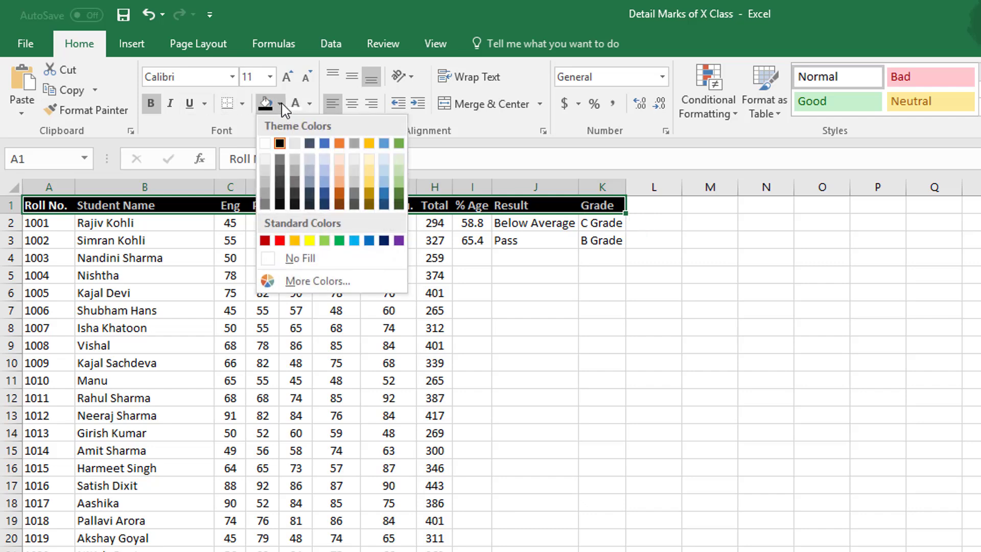
{"action": "left_click", "coordinate": [292, 260]}
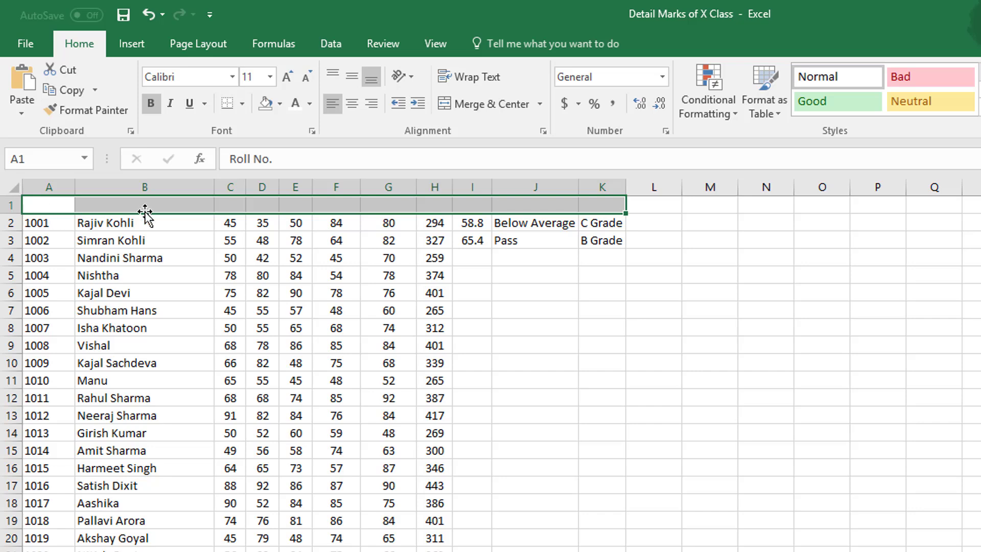
Step: Set the header row's font color to Black, Text 1 and switch it to Automatic
{"action": "left_click", "coordinate": [310, 106]}
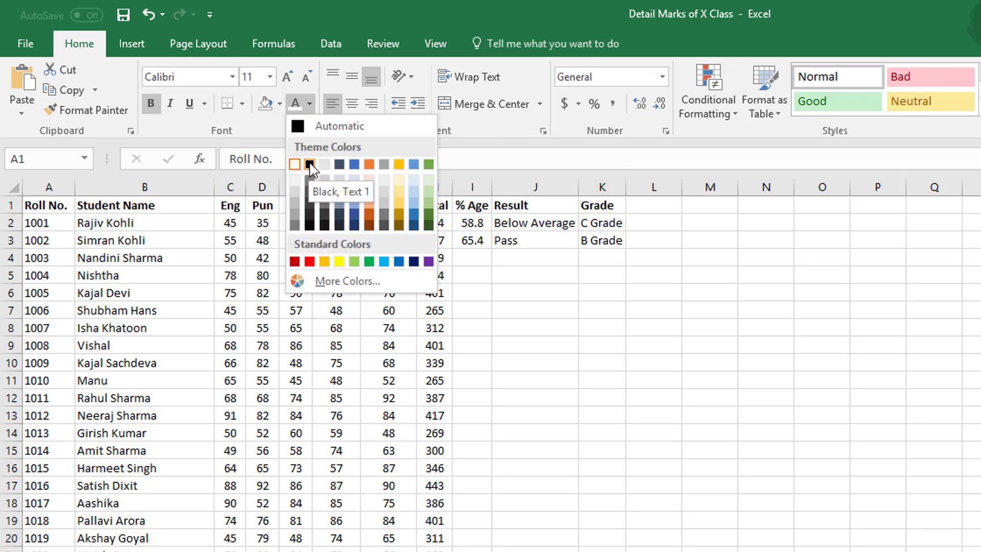
{"action": "left_click", "coordinate": [309, 165]}
{"action": "left_click", "coordinate": [310, 106]}
{"action": "left_click", "coordinate": [310, 107]}
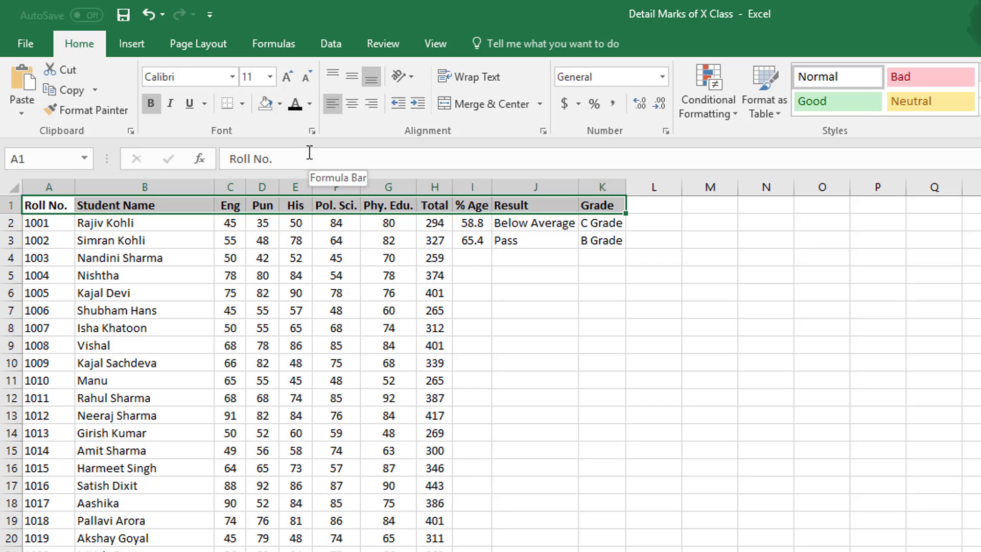
{"action": "left_click", "coordinate": [310, 105]}
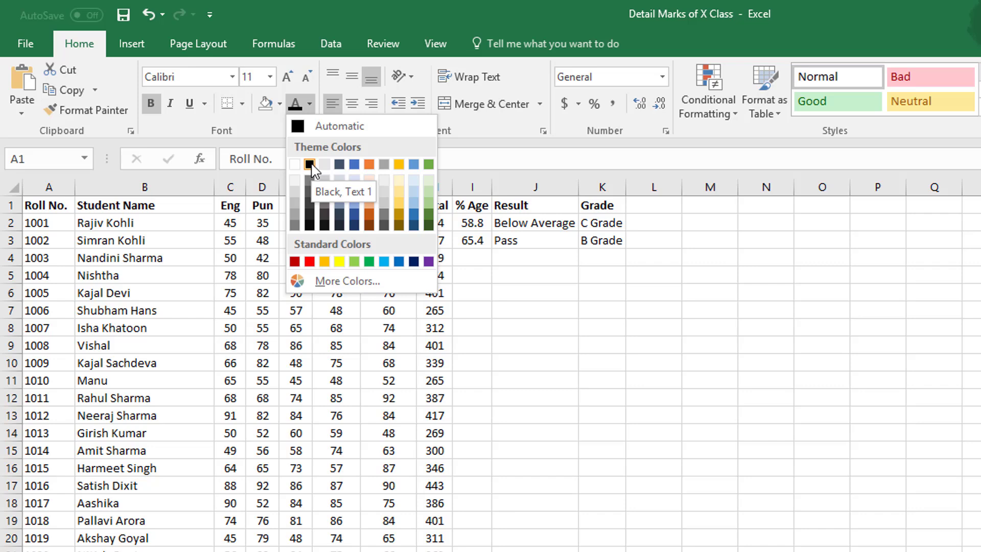
{"action": "left_click", "coordinate": [300, 133]}
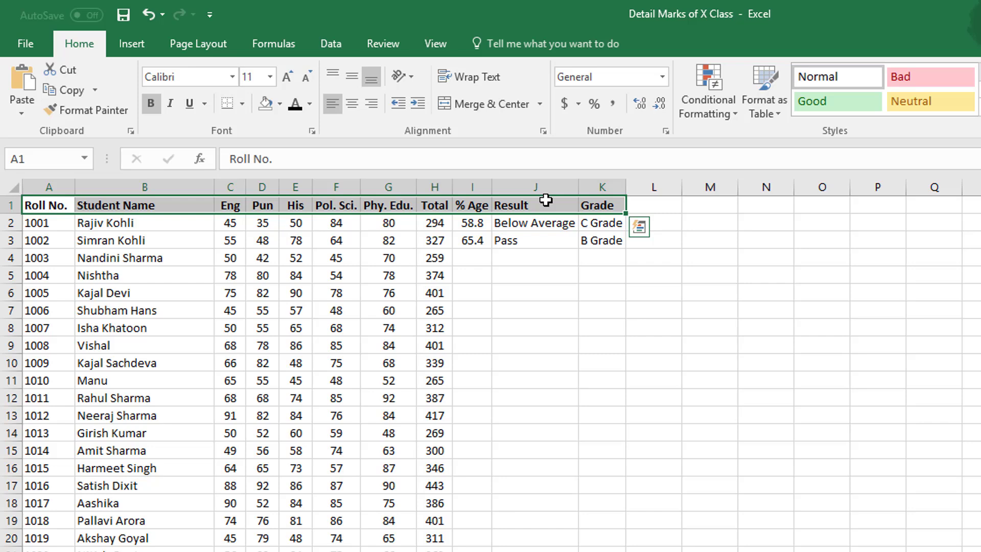
{"action": "left_click", "coordinate": [309, 104]}
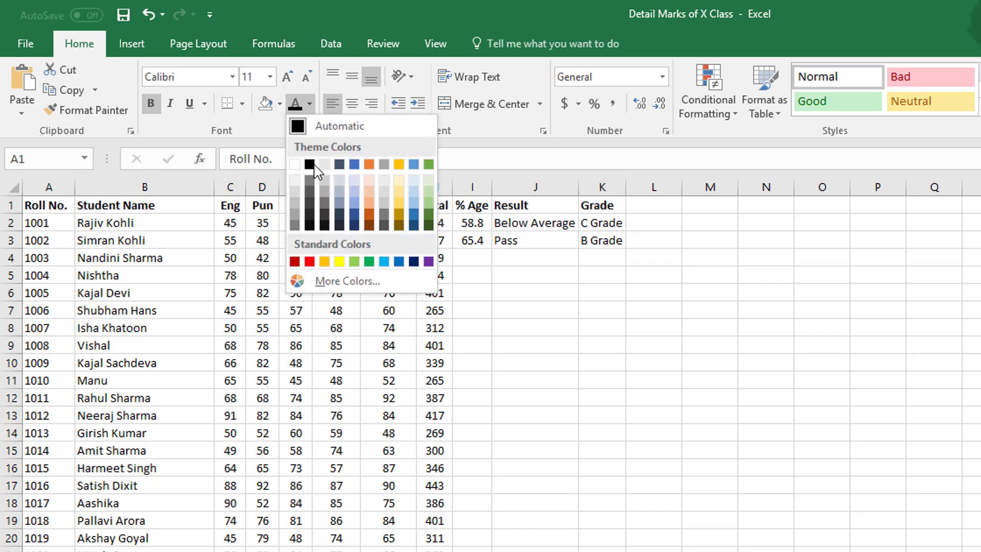
{"action": "left_click", "coordinate": [351, 8]}
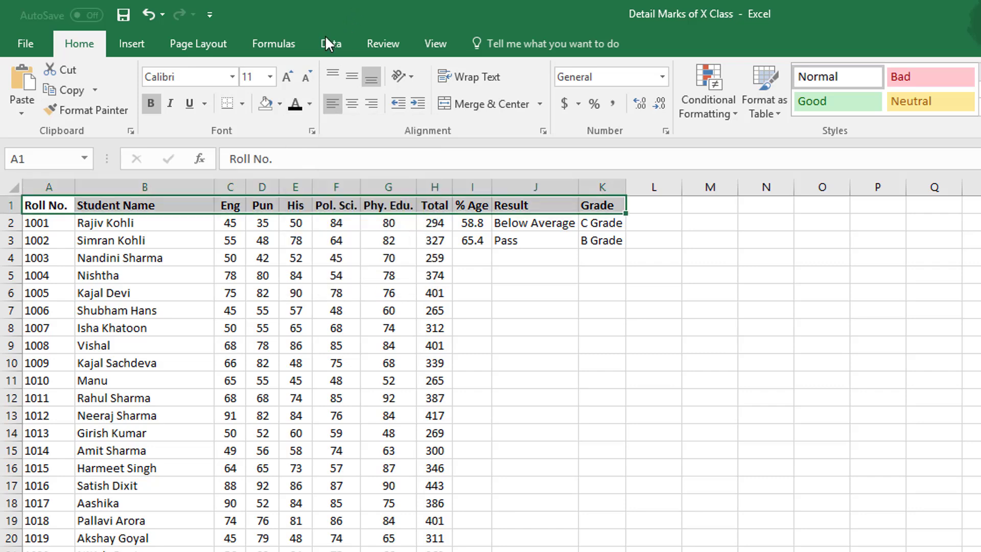
Step: Try a black fill on the header row with the Automatic font color and revert to No Fill
{"action": "left_click", "coordinate": [279, 104]}
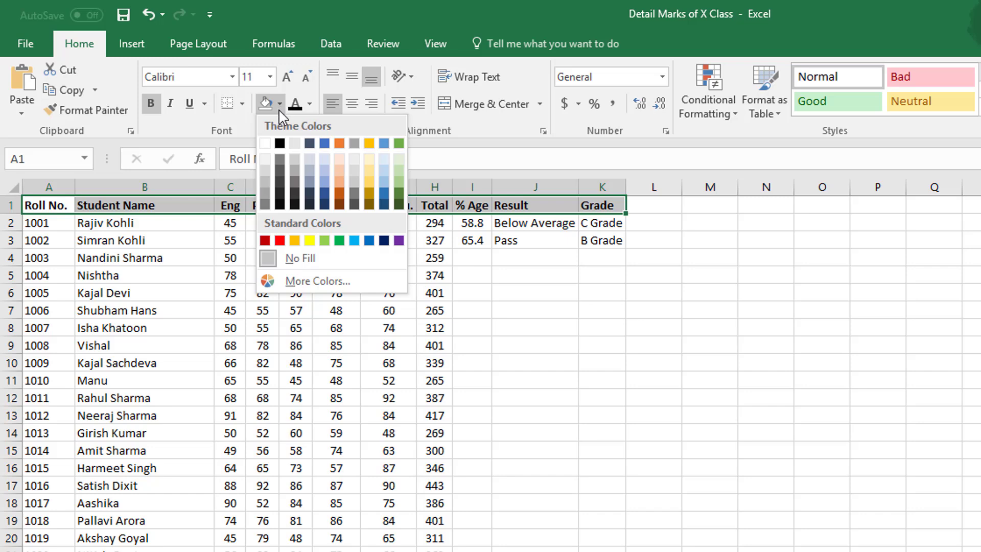
{"action": "left_click", "coordinate": [279, 145]}
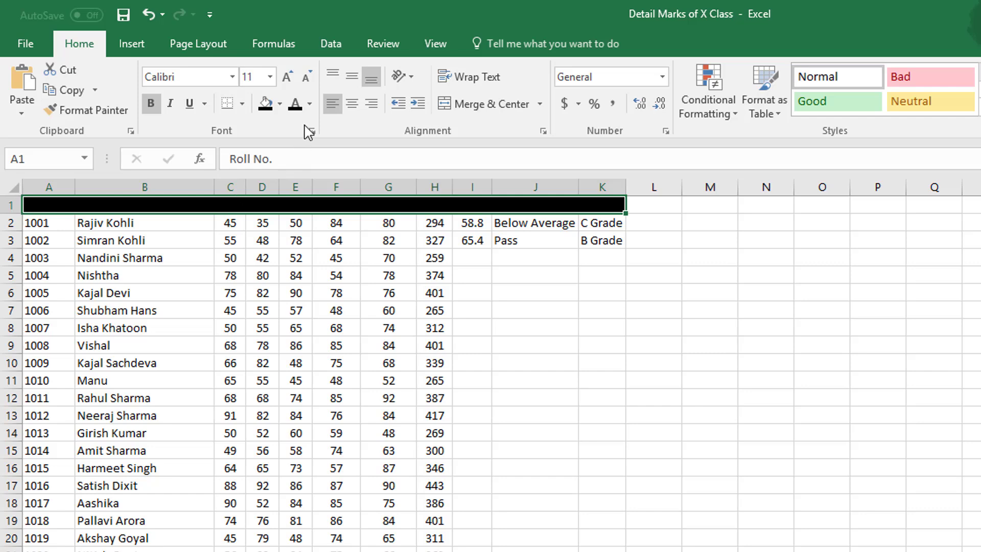
{"action": "left_click", "coordinate": [310, 104]}
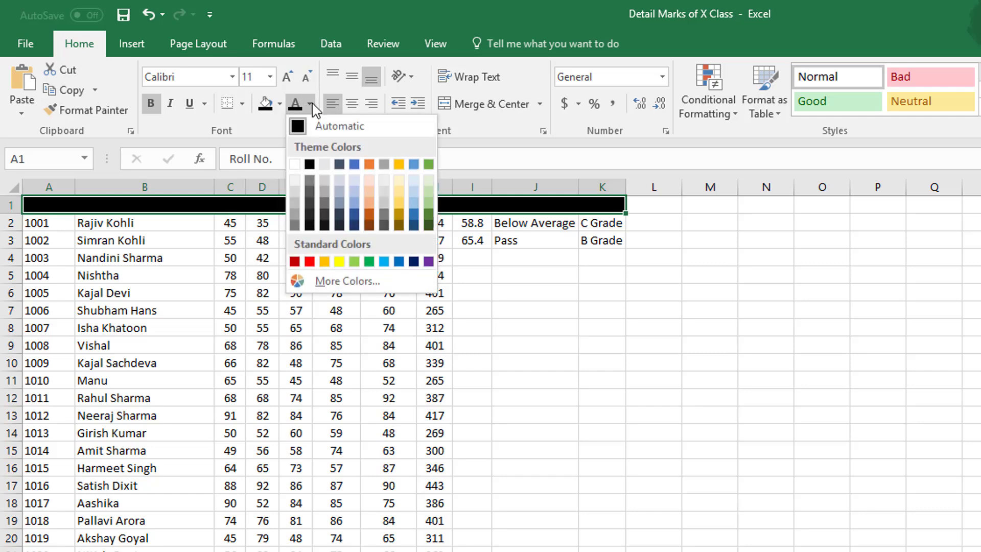
{"action": "left_click", "coordinate": [308, 131]}
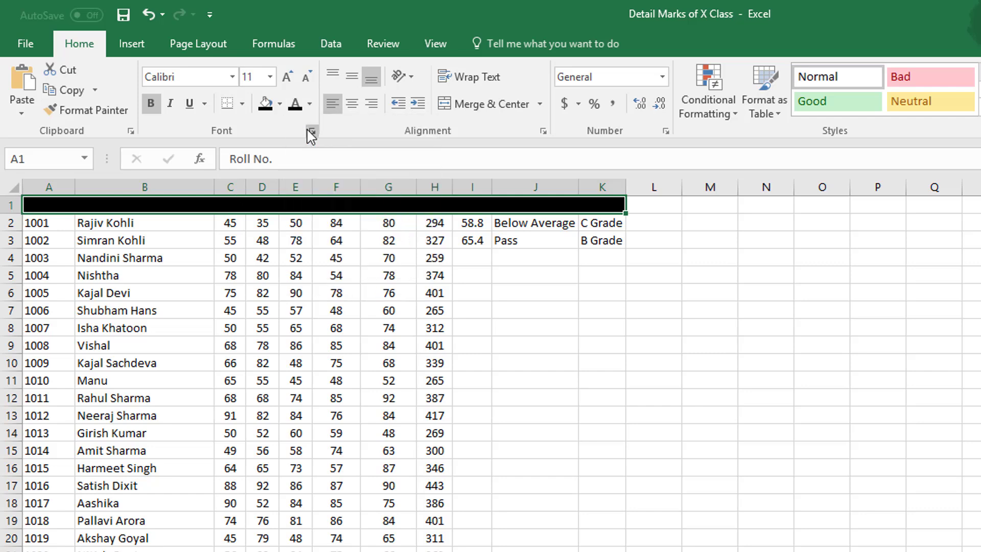
{"action": "left_click", "coordinate": [280, 103]}
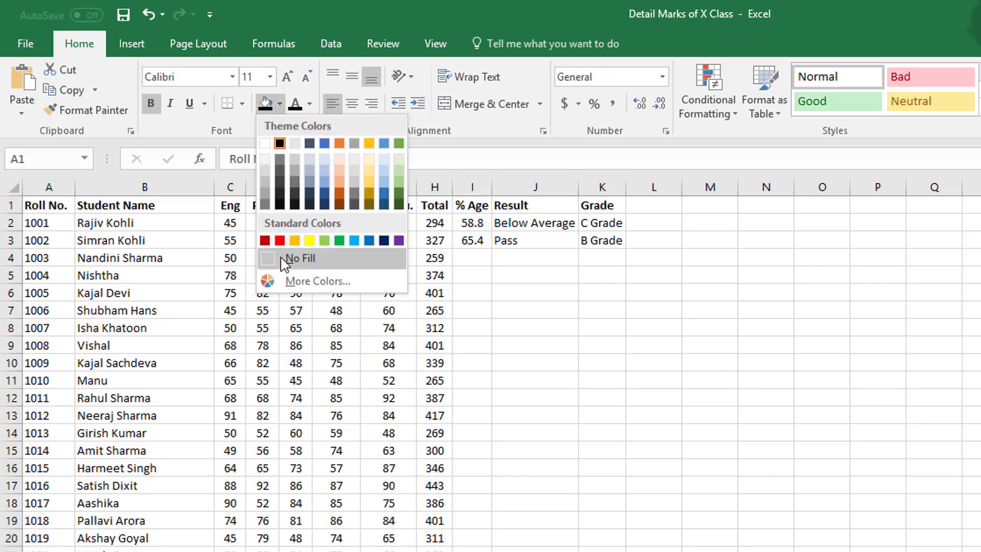
{"action": "left_click", "coordinate": [314, 256]}
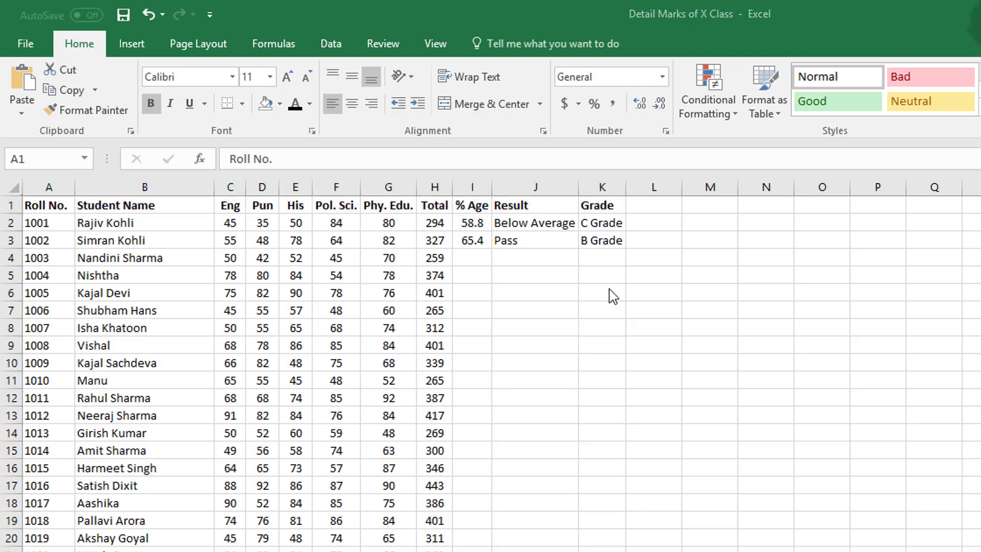
Step: In a blank Word document, enter "This is a sample text." and apply black shading to that paragraph
{"action": "type", "text": "This is a sample text."}
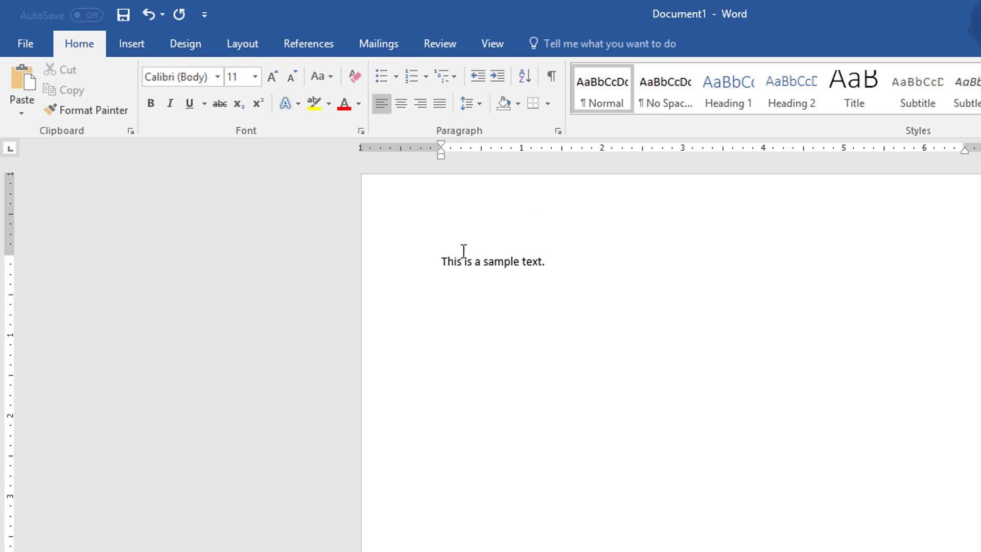
{"action": "left_click_drag", "start_coordinate": [440, 261], "coordinate": [583, 265]}
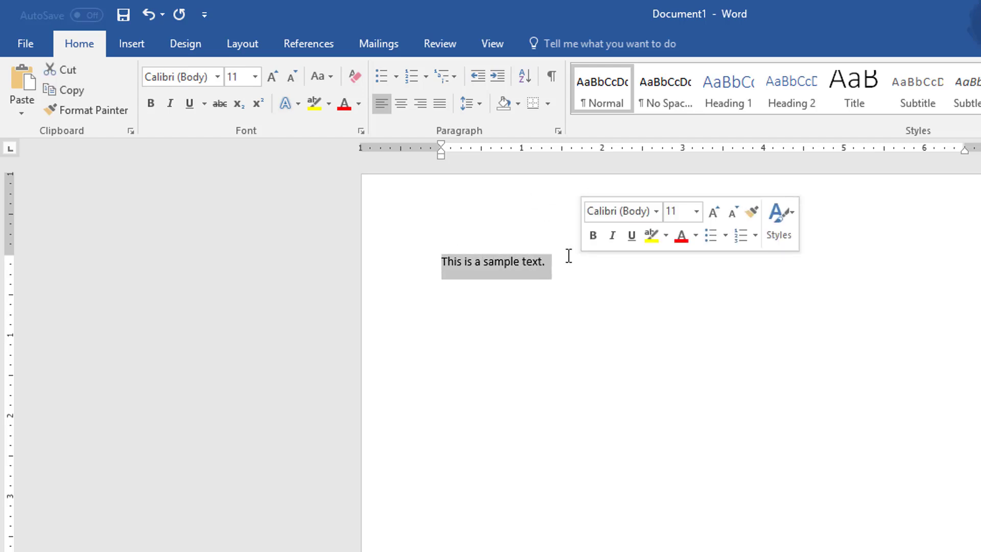
{"action": "left_click", "coordinate": [517, 103]}
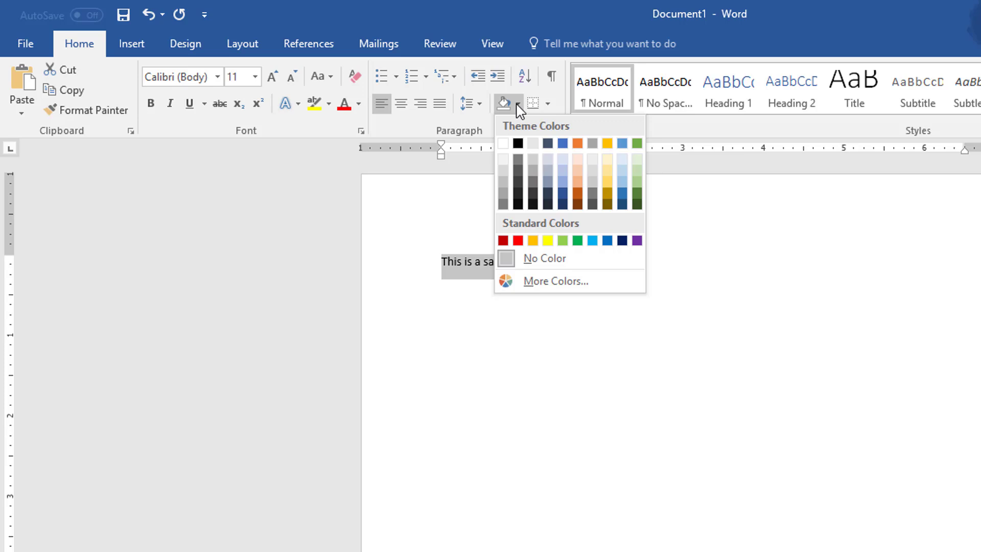
{"action": "left_click", "coordinate": [517, 143]}
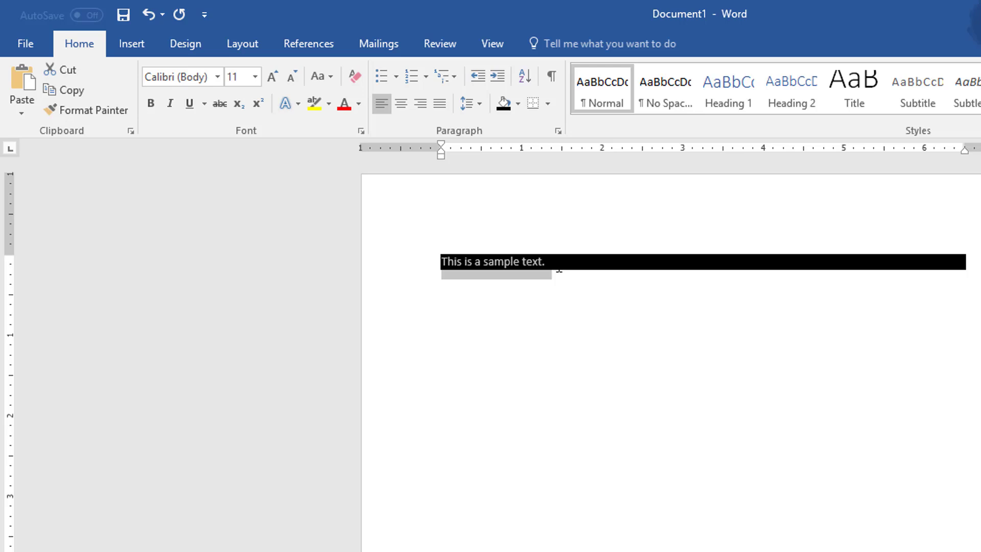
{"action": "left_click", "coordinate": [585, 272]}
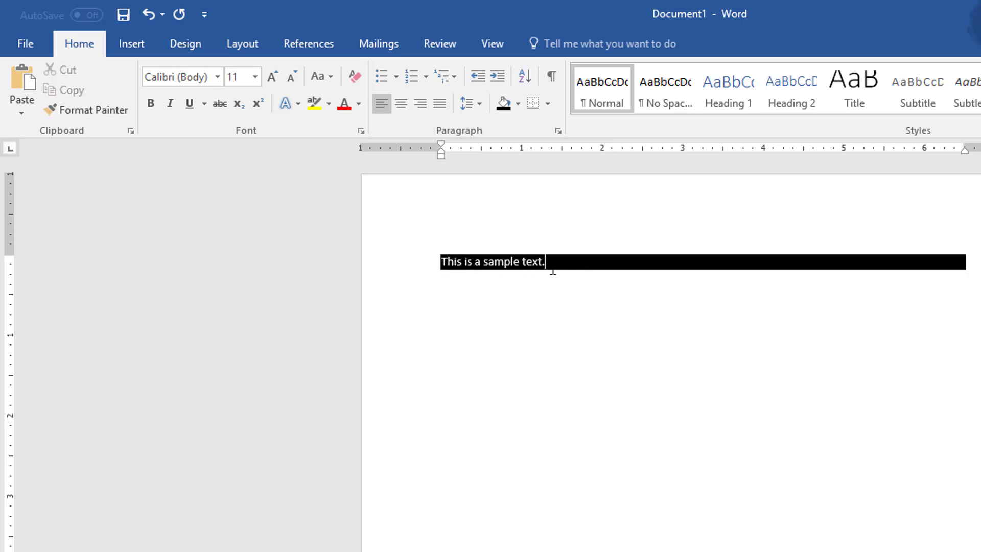
Step: Set the font color of "This is a sample text." to Automatic, keeping the paragraph's black shading
{"action": "scroll", "coordinate": [585, 272], "scroll_direction": "up", "scroll_amount": 10}
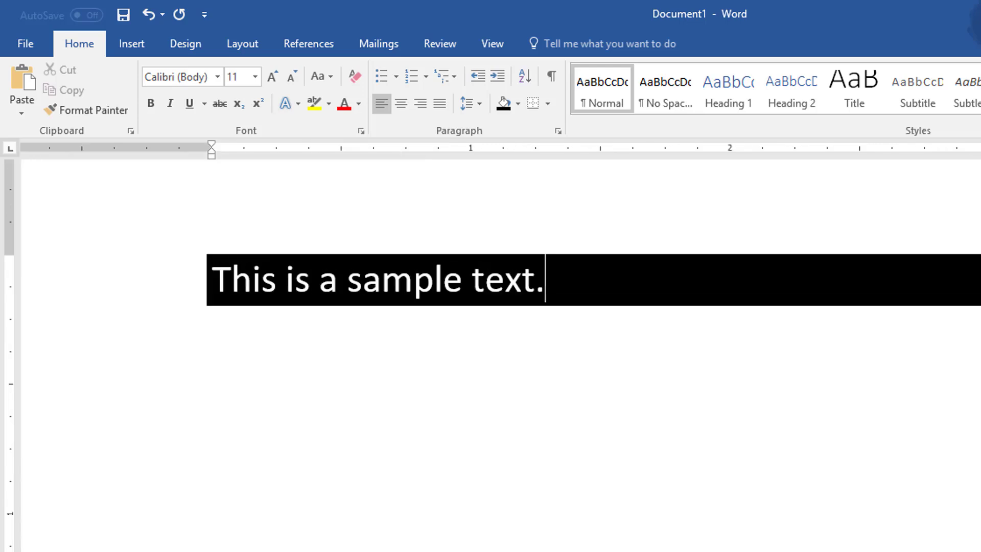
{"action": "left_click_drag", "start_coordinate": [212, 280], "coordinate": [568, 280]}
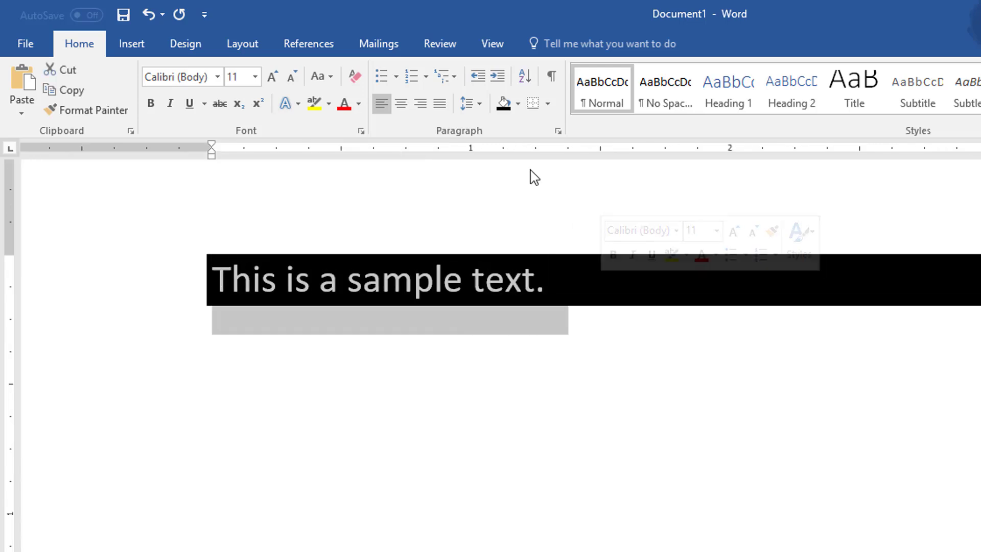
{"action": "left_click", "coordinate": [360, 106]}
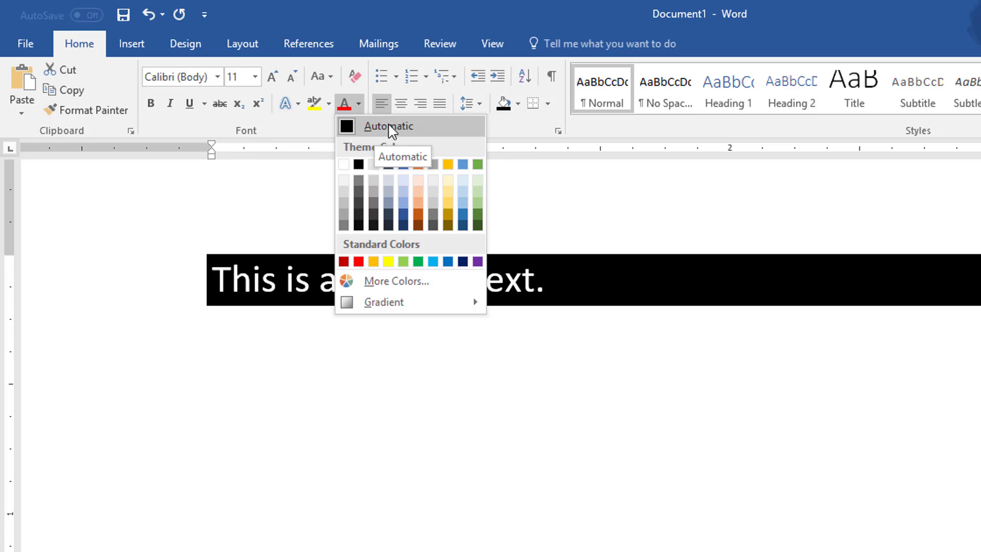
{"action": "left_click", "coordinate": [518, 104]}
{"action": "left_click", "coordinate": [518, 104]}
{"action": "left_click", "coordinate": [518, 104]}
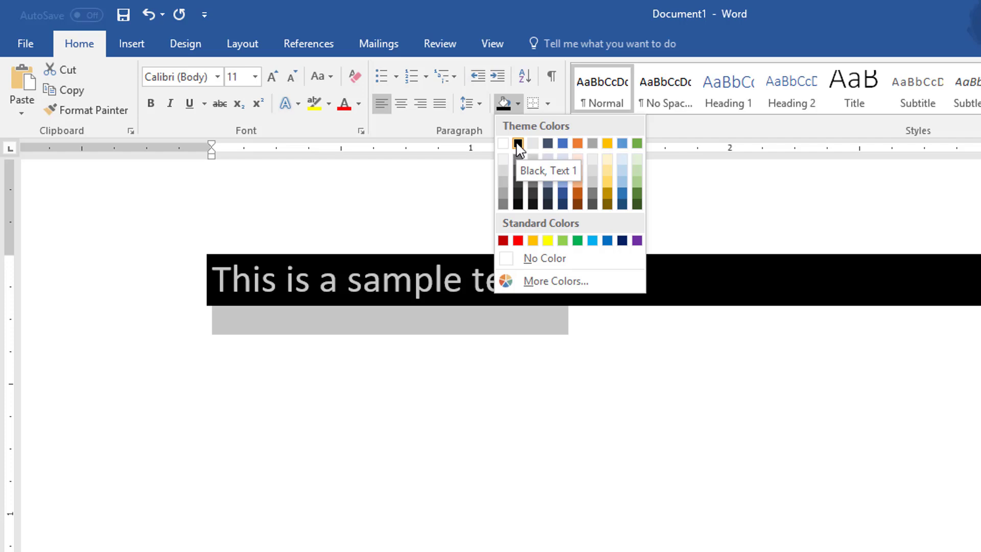
{"action": "left_click", "coordinate": [521, 106]}
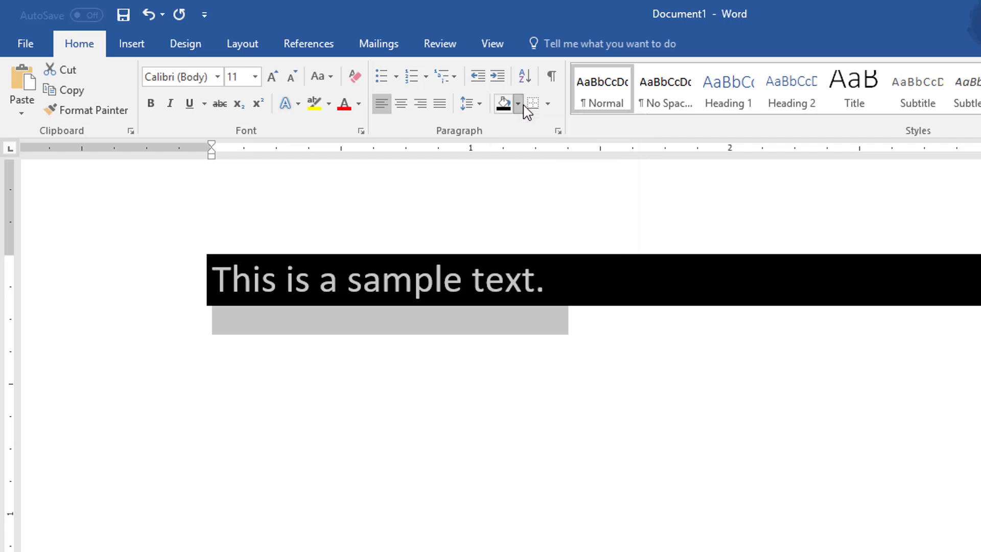
{"action": "left_click", "coordinate": [359, 106]}
{"action": "left_click", "coordinate": [380, 132]}
Step: Remove the shading from the sample text paragraph and close the Word document to return to the marks sheet in Excel
{"action": "left_click", "coordinate": [518, 104]}
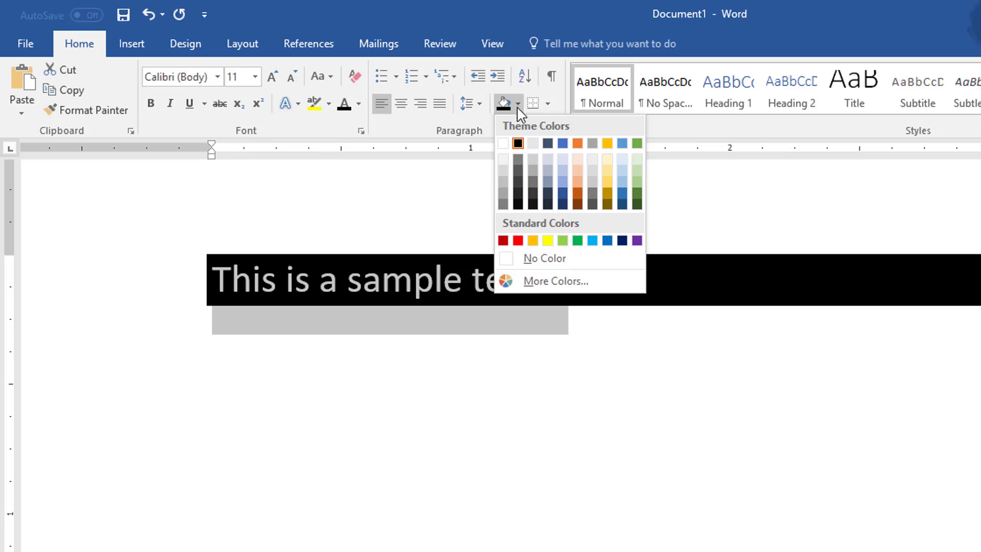
{"action": "left_click", "coordinate": [526, 261]}
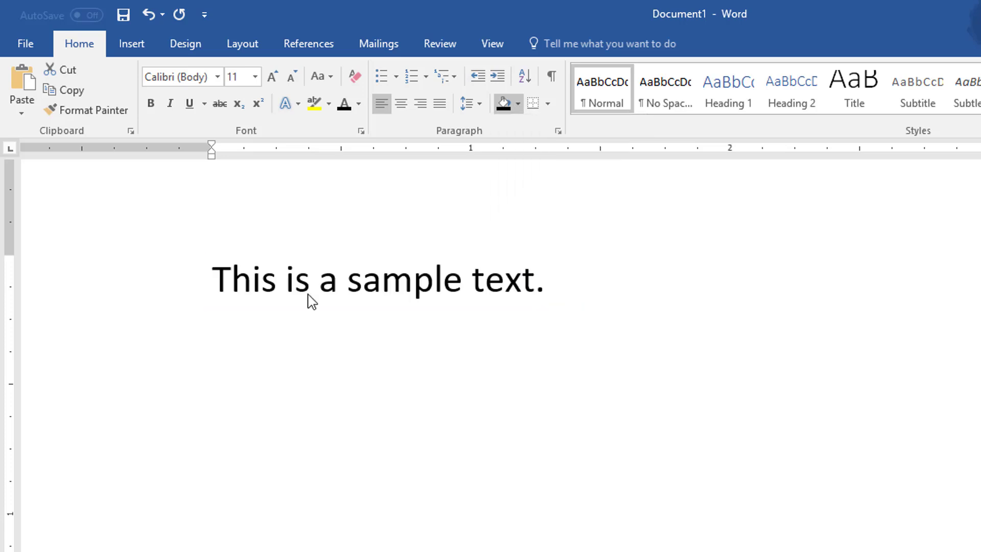
{"action": "left_click", "coordinate": [563, 283]}
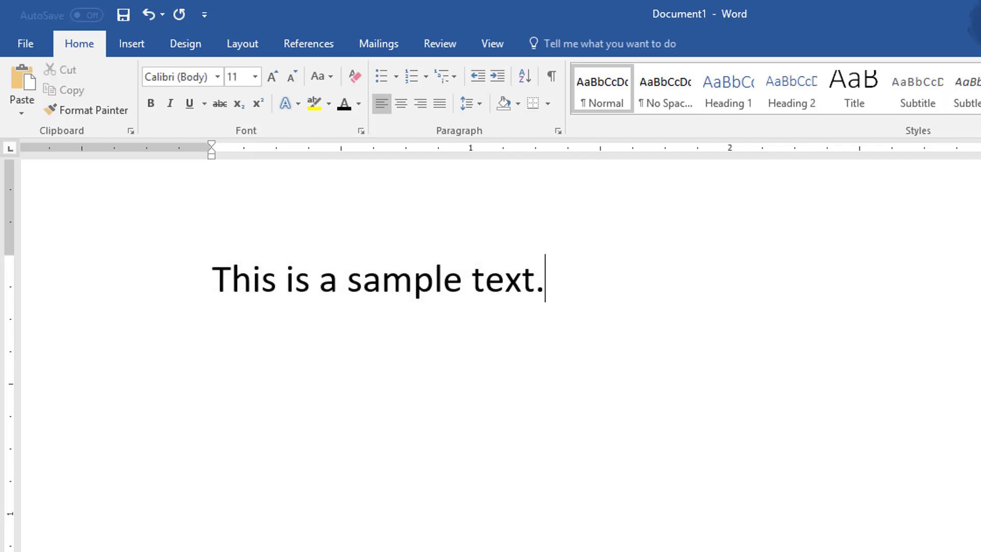
{"action": "key", "text": "alt+F4"}
{"action": "left_click", "coordinate": [696, 422]}
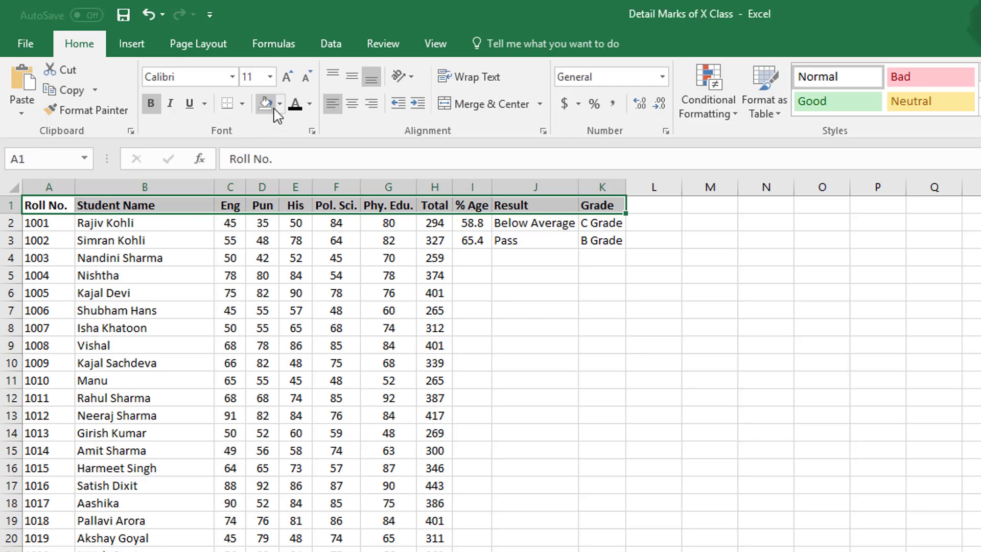
Step: Set the header cells A1:K1 to No Fill with the Automatic font color
{"action": "left_click", "coordinate": [280, 104]}
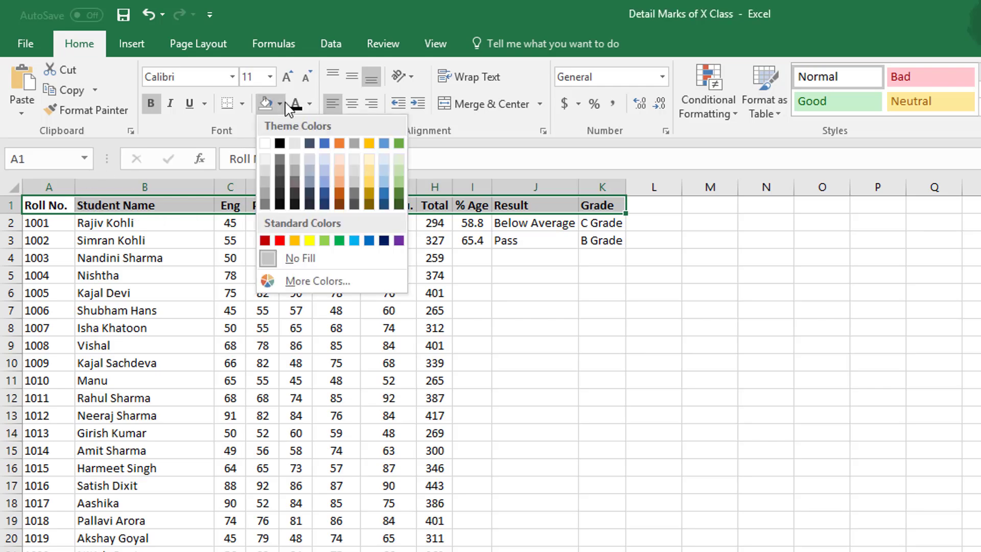
{"action": "left_click", "coordinate": [282, 259]}
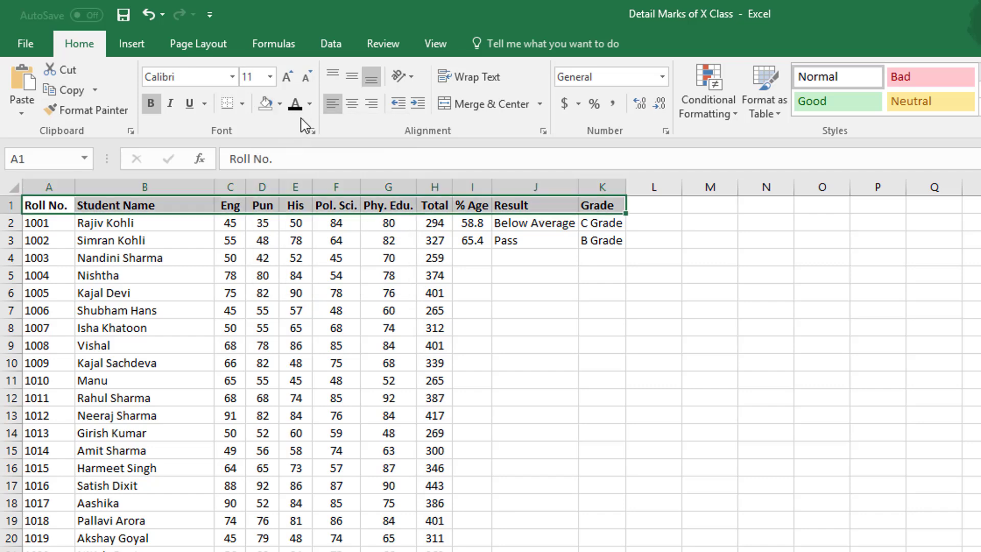
{"action": "left_click", "coordinate": [311, 105]}
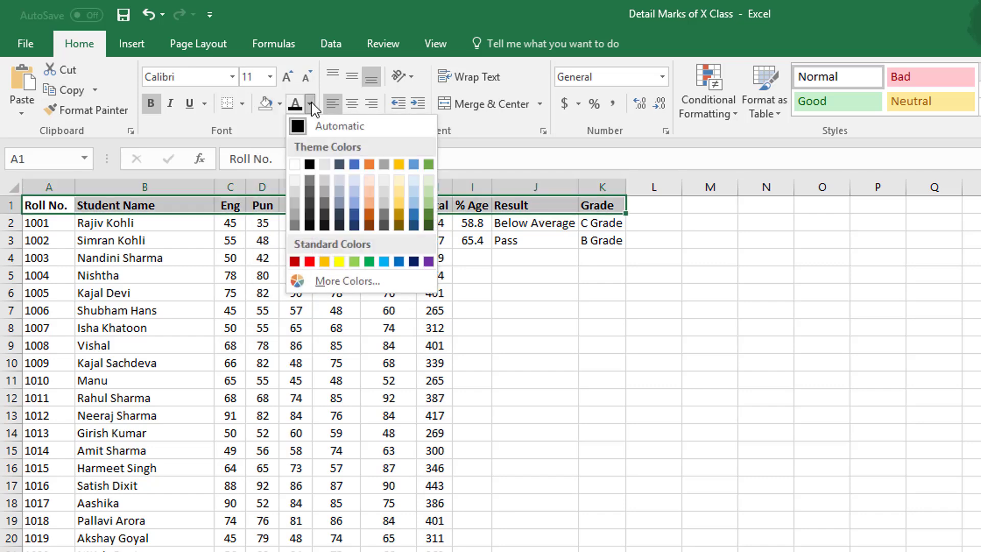
{"action": "left_click", "coordinate": [315, 129]}
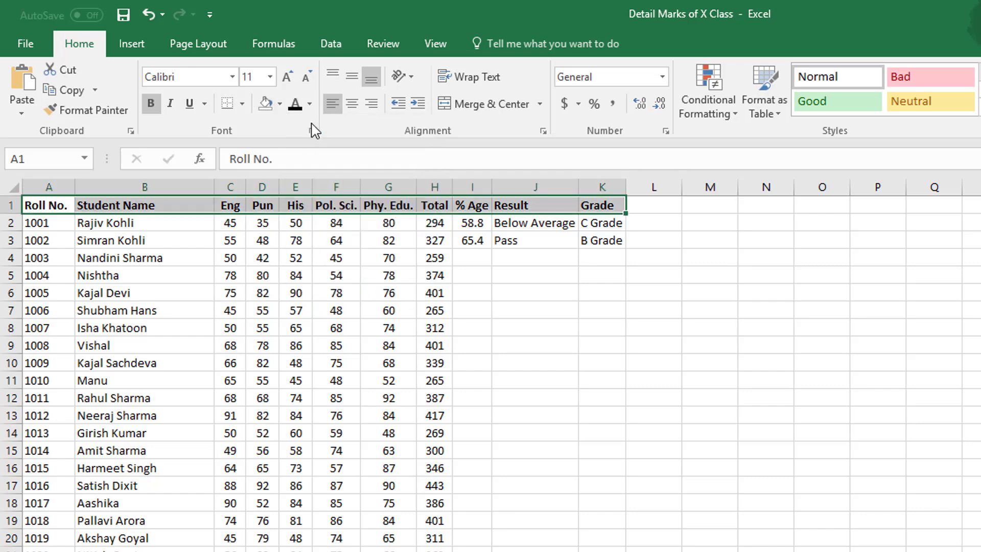
Step: Fill the header cells A1:K1 with black and set their font color to white
{"action": "left_click", "coordinate": [280, 104]}
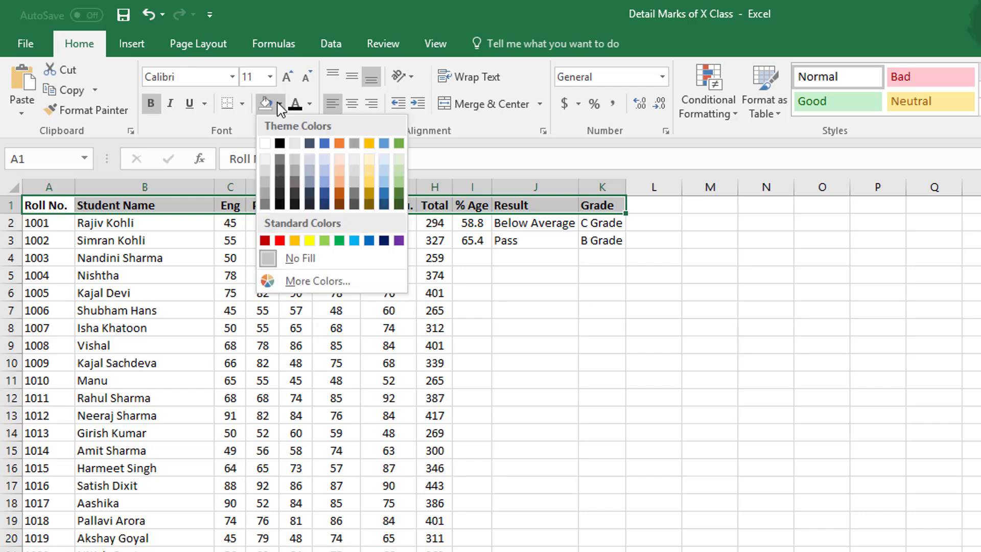
{"action": "left_click", "coordinate": [279, 143]}
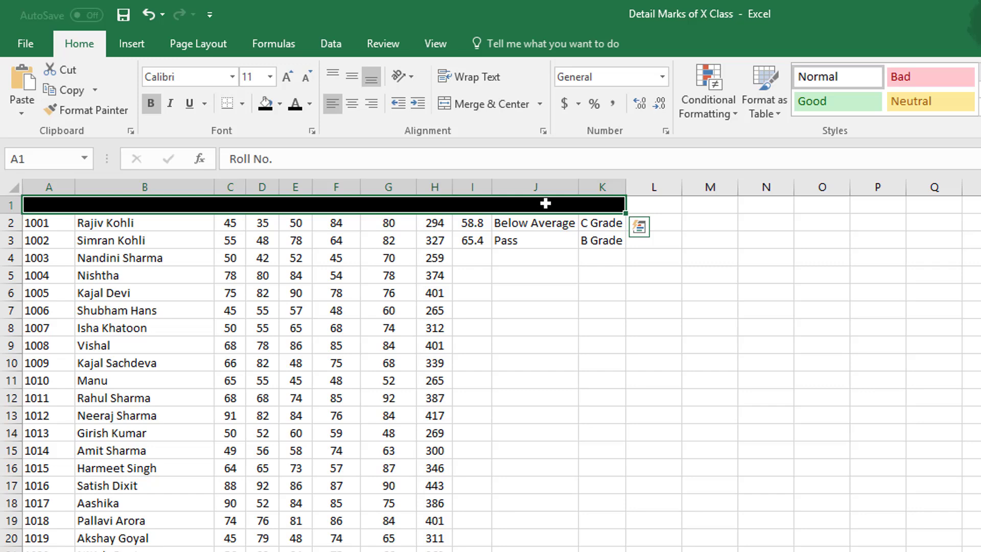
{"action": "left_click", "coordinate": [310, 105]}
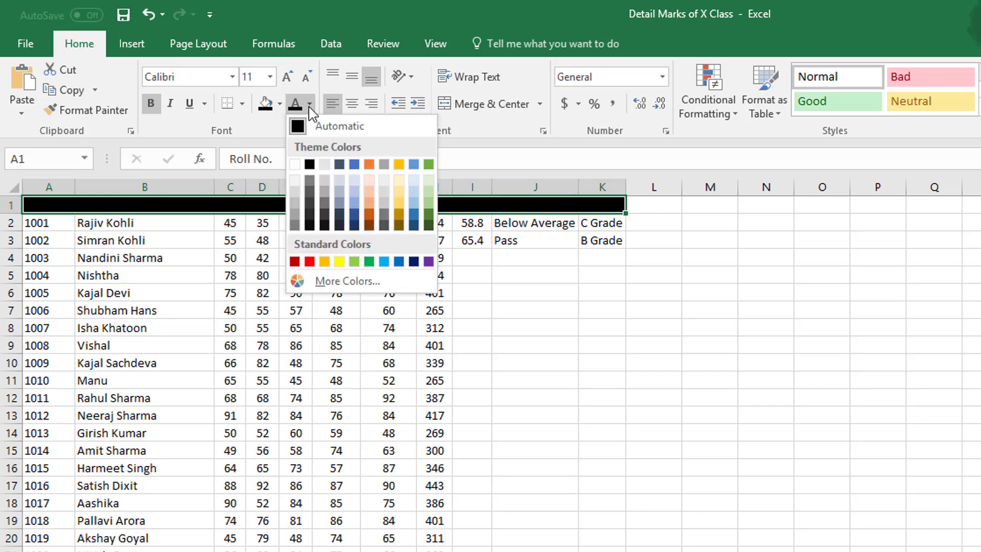
{"action": "left_click", "coordinate": [295, 165]}
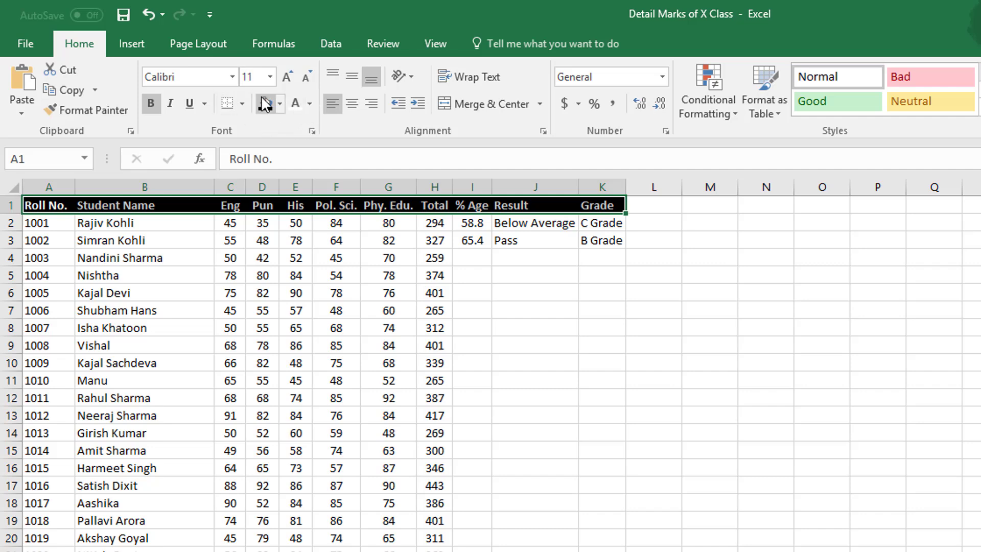
Step: Return the header row's font color to Automatic and remove its black fill
{"action": "left_click", "coordinate": [310, 107]}
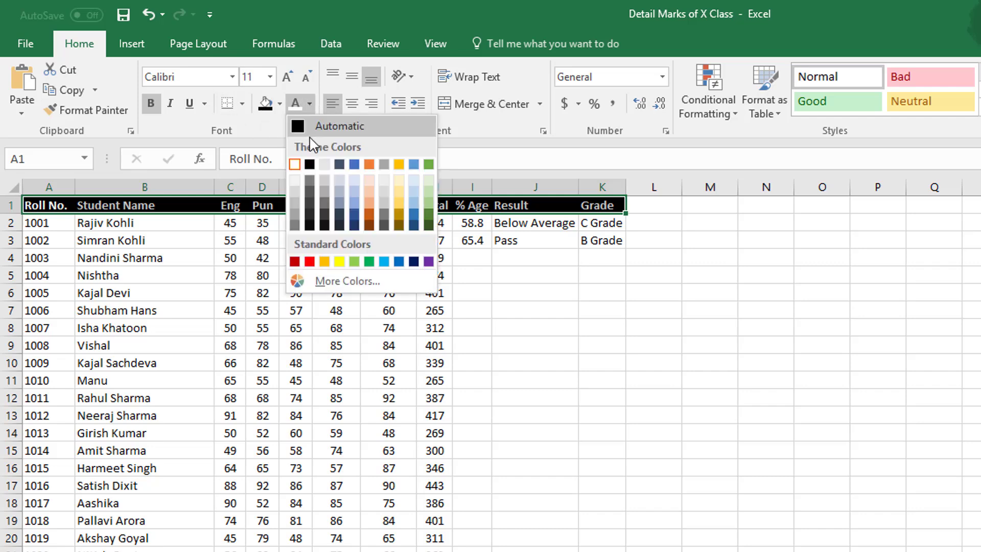
{"action": "left_click", "coordinate": [308, 126]}
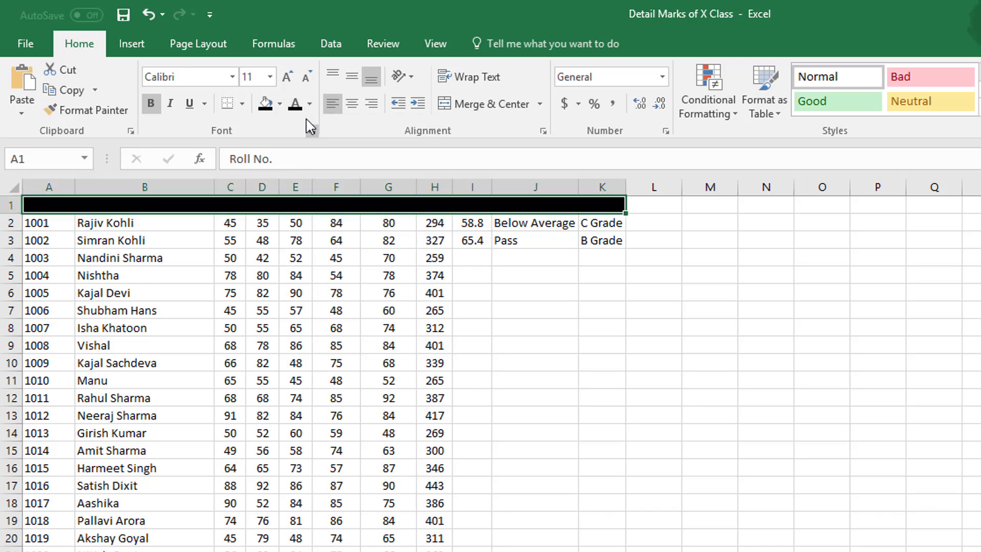
{"action": "left_click", "coordinate": [280, 105]}
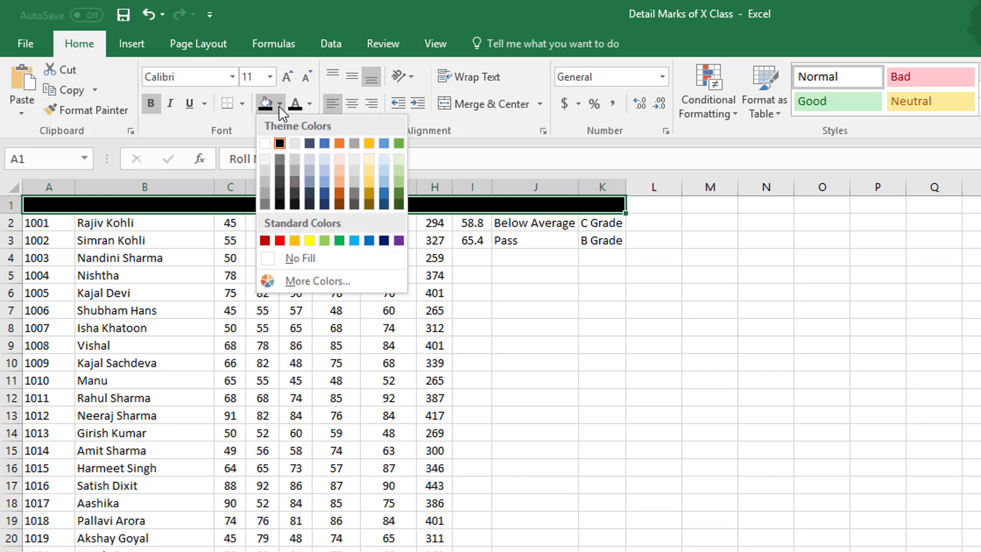
{"action": "left_click", "coordinate": [294, 259]}
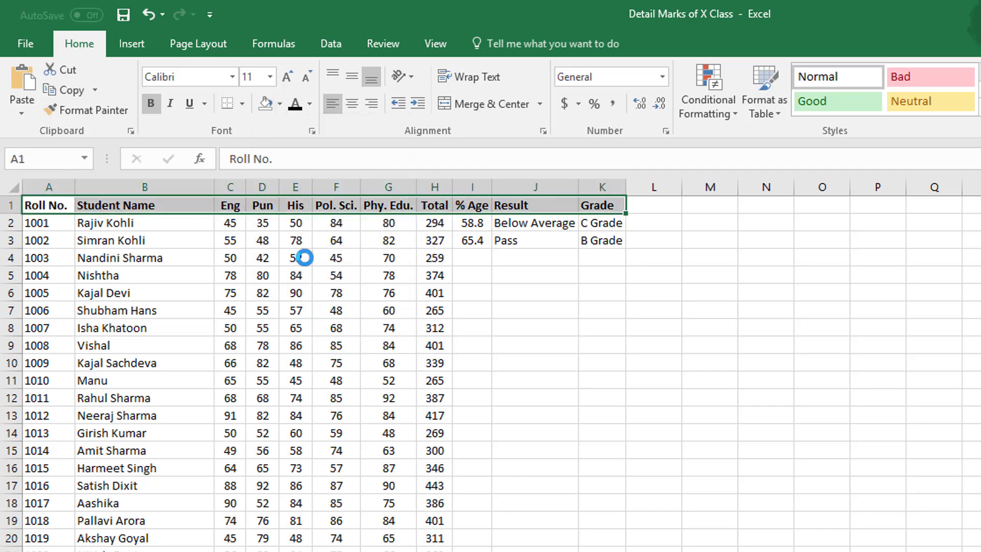
Step: Select the header cells A1:K1 and increase their font size stepwise to 36
{"action": "left_click", "coordinate": [39, 205]}
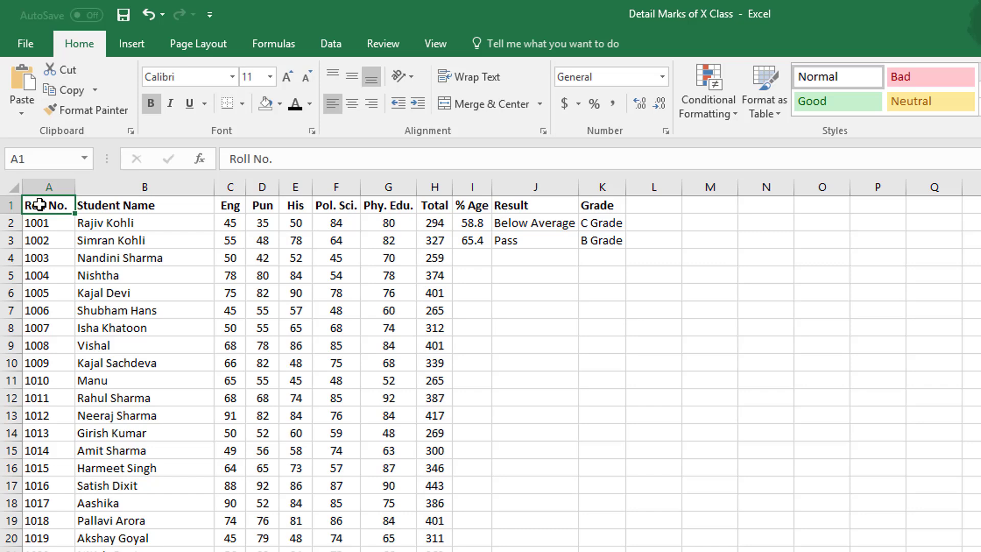
{"action": "left_click_drag", "start_coordinate": [59, 204], "coordinate": [606, 206]}
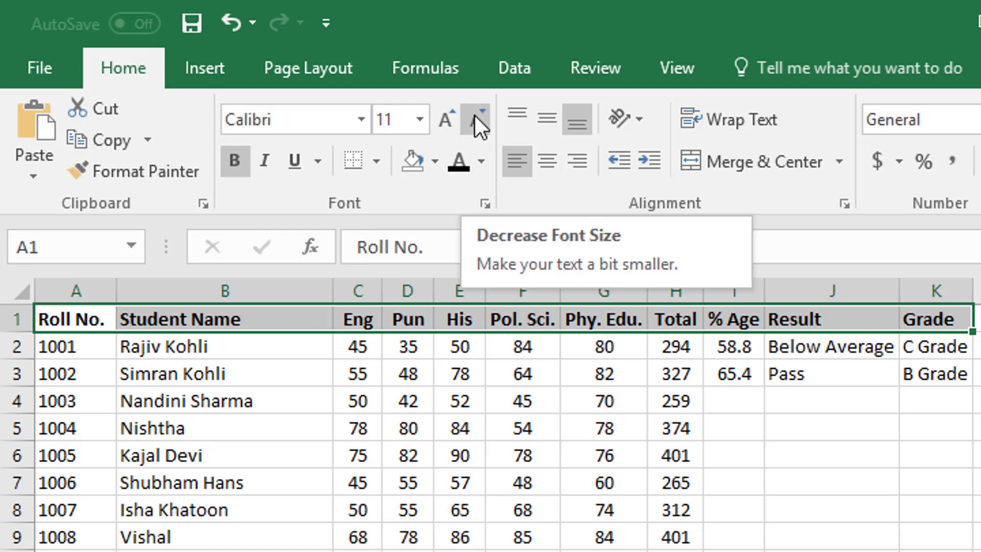
{"action": "left_click", "coordinate": [452, 118]}
{"action": "left_click", "coordinate": [452, 119]}
{"action": "left_click", "coordinate": [452, 118]}
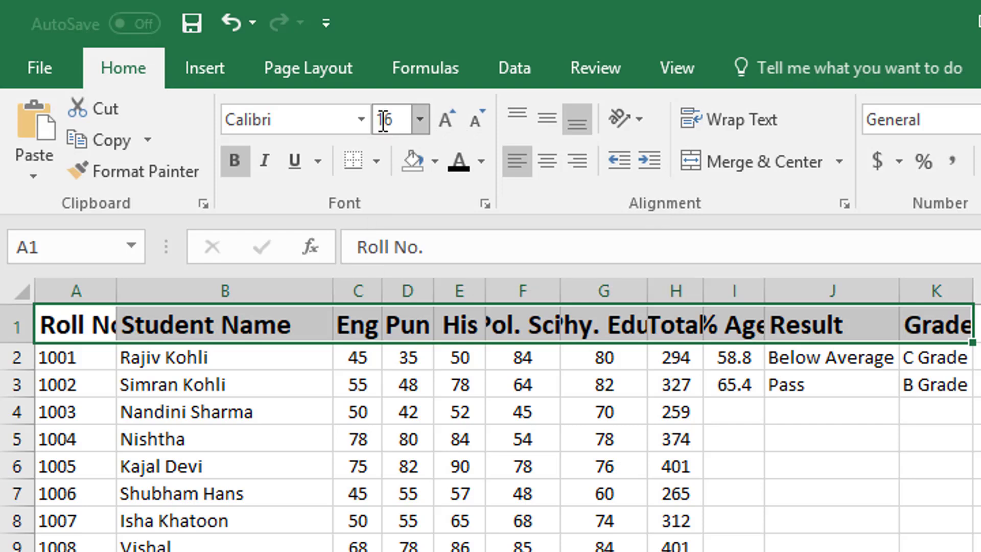
{"action": "left_click", "coordinate": [442, 119]}
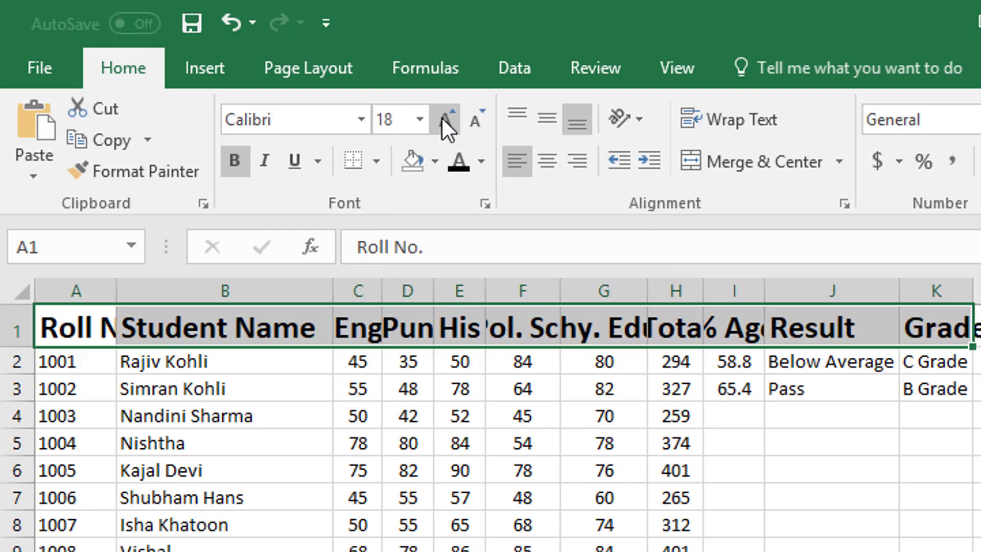
{"action": "left_click", "coordinate": [442, 119]}
{"action": "left_click", "coordinate": [442, 118]}
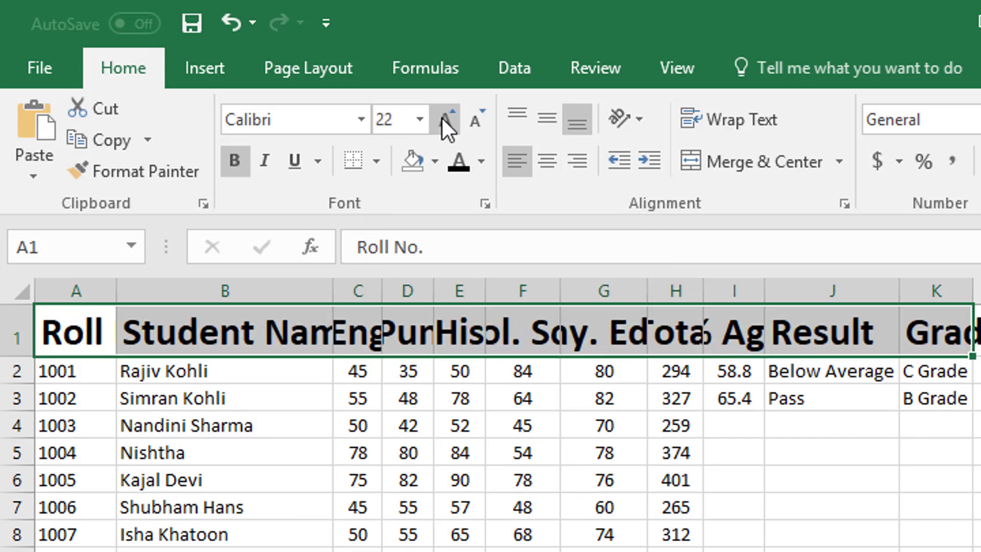
{"action": "left_click", "coordinate": [442, 118]}
{"action": "left_click", "coordinate": [442, 118]}
{"action": "left_click", "coordinate": [442, 118]}
{"action": "left_click", "coordinate": [443, 118]}
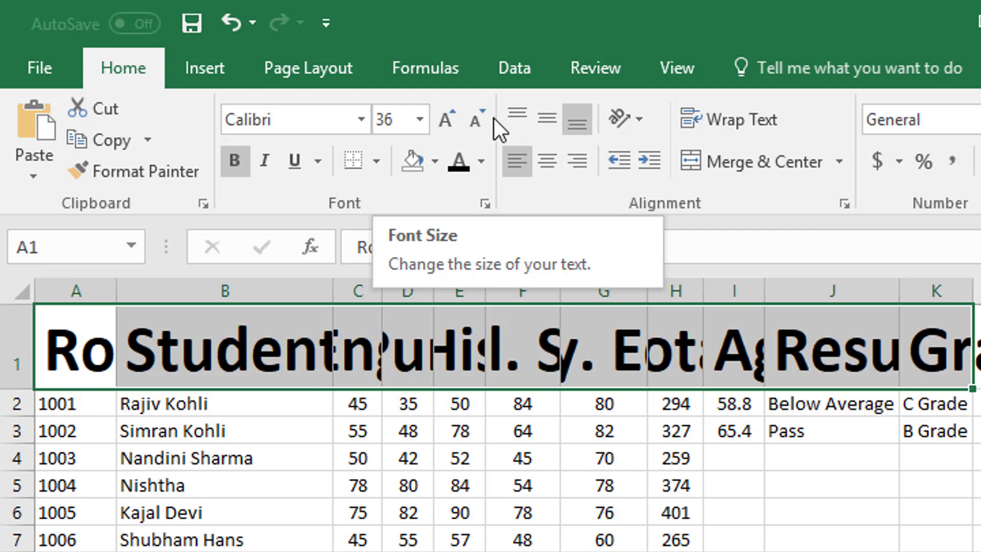
Step: Decrease the header row's font size stepwise to 11
{"action": "left_click", "coordinate": [477, 117]}
{"action": "left_click", "coordinate": [477, 118]}
{"action": "left_click", "coordinate": [477, 118]}
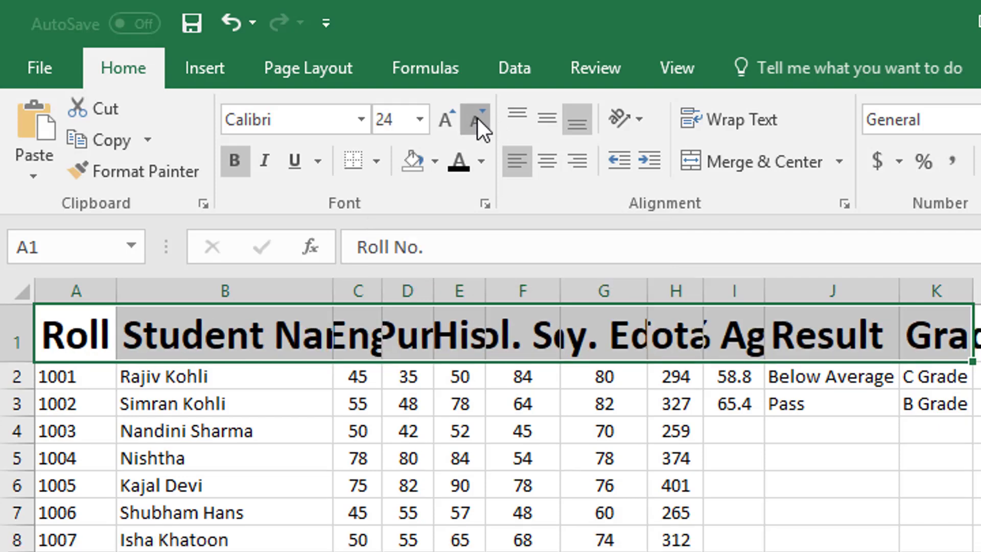
{"action": "left_click", "coordinate": [477, 117]}
{"action": "left_click", "coordinate": [477, 117]}
{"action": "left_click", "coordinate": [477, 117]}
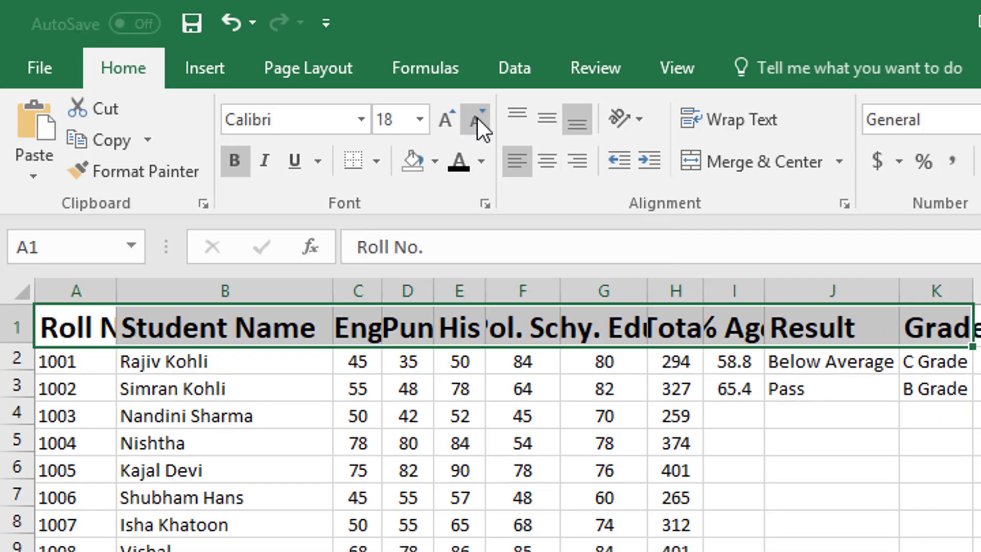
{"action": "left_click", "coordinate": [477, 118]}
{"action": "left_click", "coordinate": [477, 118]}
{"action": "left_click", "coordinate": [477, 118]}
{"action": "left_click", "coordinate": [477, 118]}
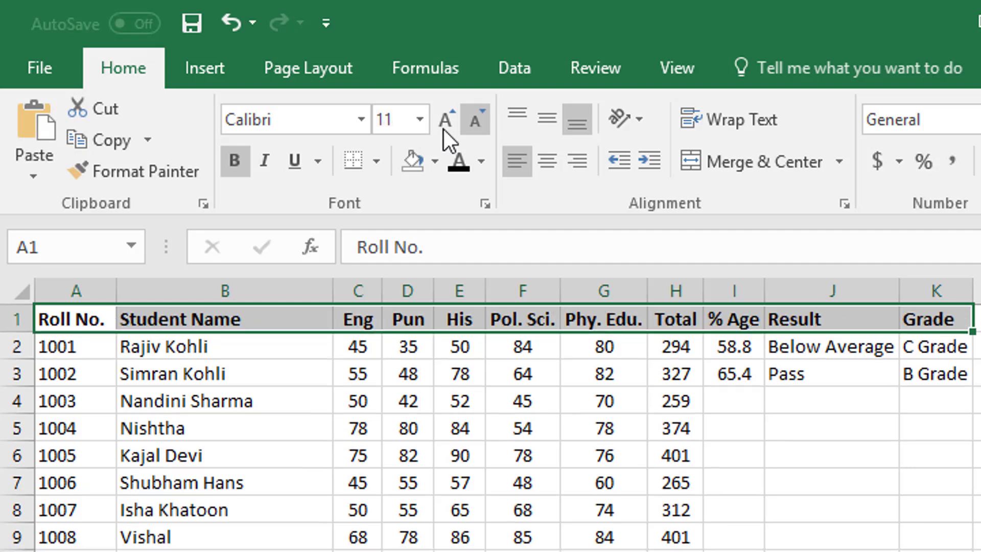
Step: Enlarge the header row's text stepwise to size 36 again and preview other font sizes without applying one
{"action": "left_click", "coordinate": [446, 111]}
{"action": "left_click", "coordinate": [446, 111]}
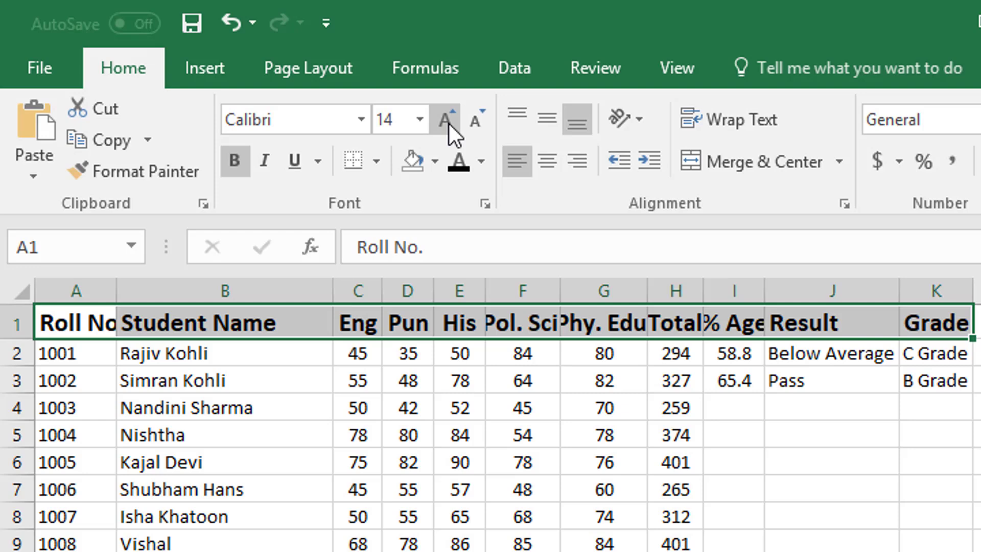
{"action": "left_click", "coordinate": [448, 124]}
{"action": "left_click", "coordinate": [448, 124]}
{"action": "left_click", "coordinate": [448, 123]}
{"action": "left_click", "coordinate": [449, 124]}
{"action": "left_click", "coordinate": [449, 124]}
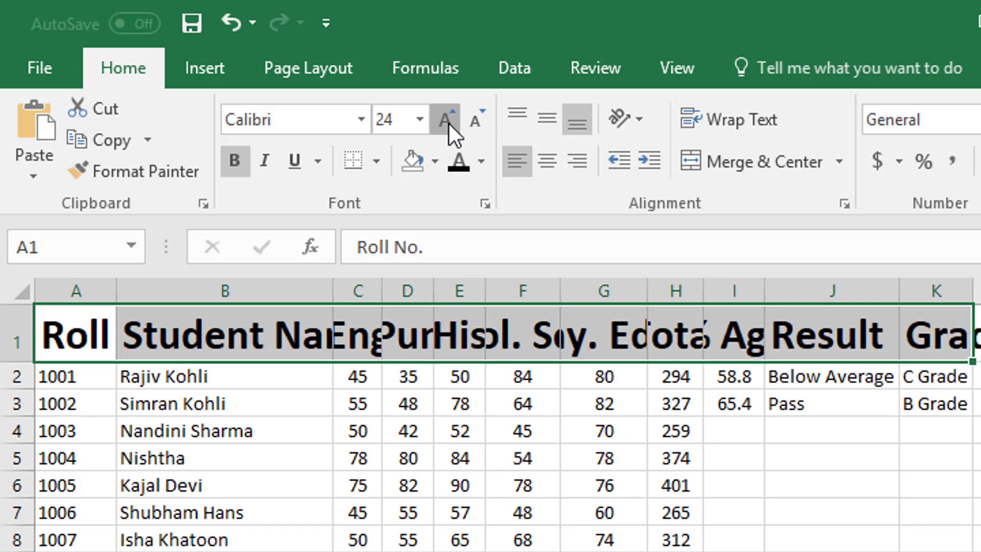
{"action": "left_click", "coordinate": [448, 123]}
{"action": "left_click", "coordinate": [448, 123]}
{"action": "left_click", "coordinate": [448, 124]}
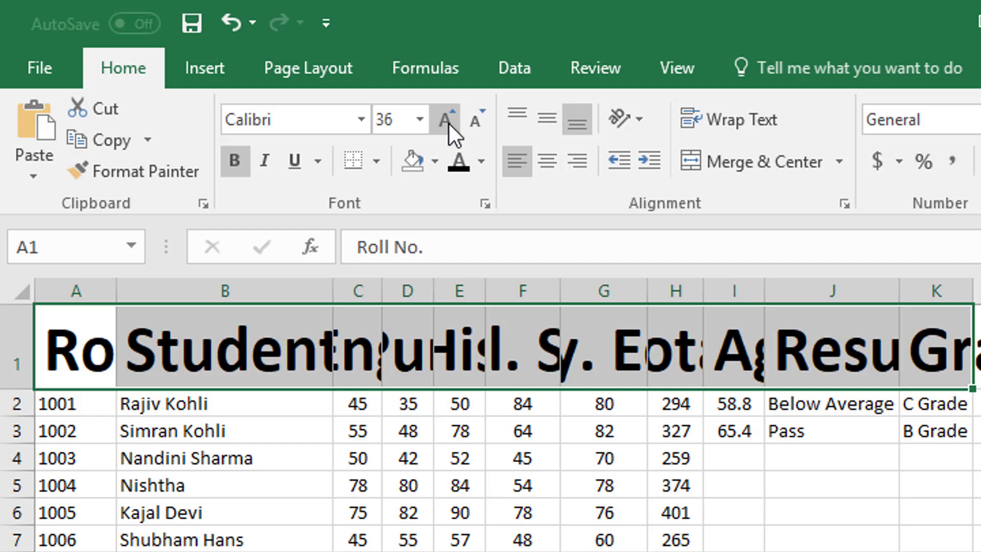
{"action": "left_click", "coordinate": [422, 121]}
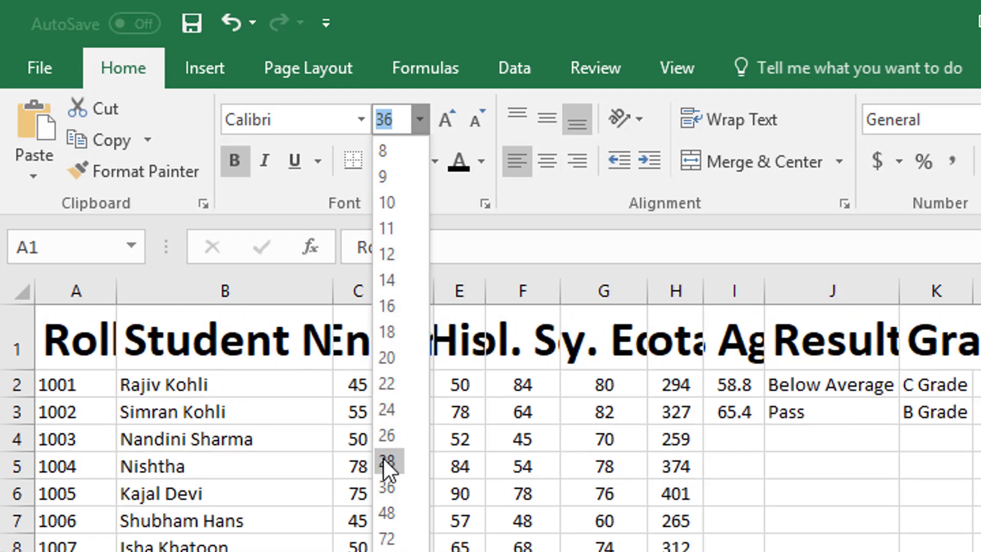
{"action": "left_click", "coordinate": [442, 28]}
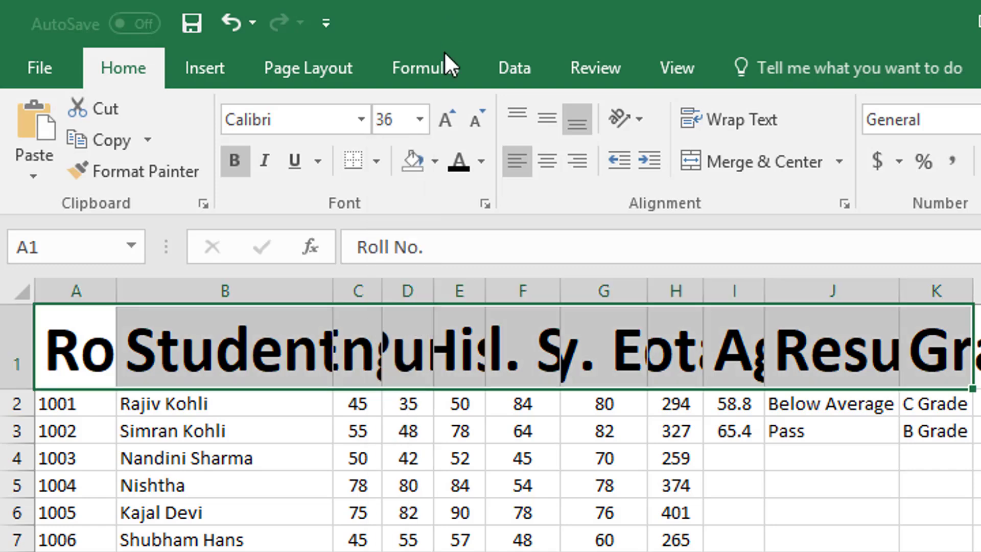
Step: Enlarge the header row's text to size 48 and look through the available font sizes without picking one
{"action": "left_click", "coordinate": [447, 121]}
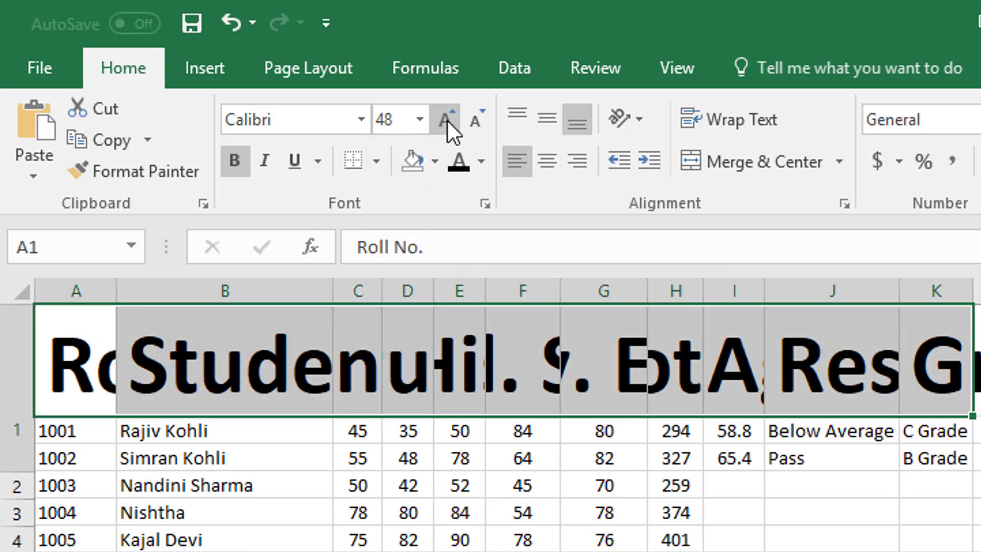
{"action": "left_click", "coordinate": [448, 121]}
{"action": "left_click", "coordinate": [479, 124]}
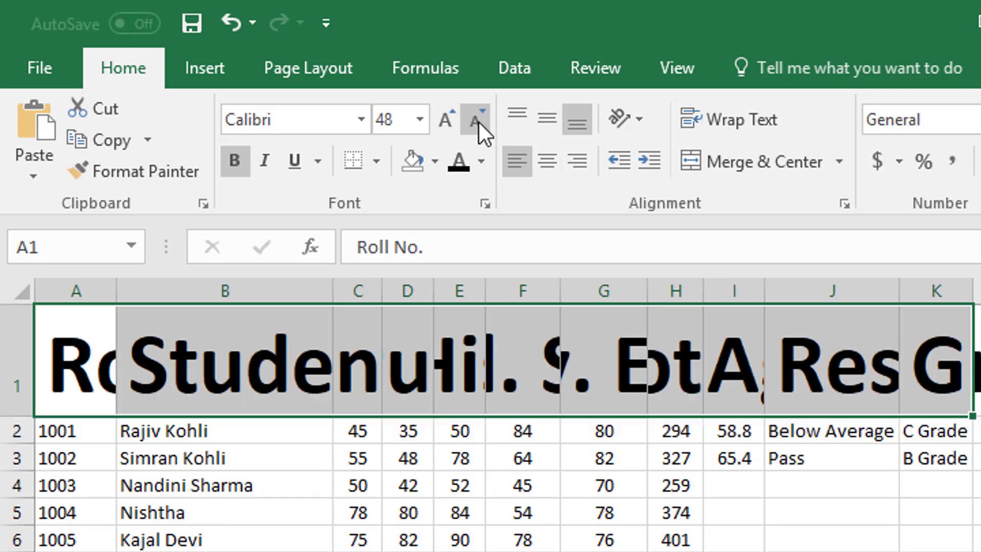
{"action": "left_click", "coordinate": [417, 118]}
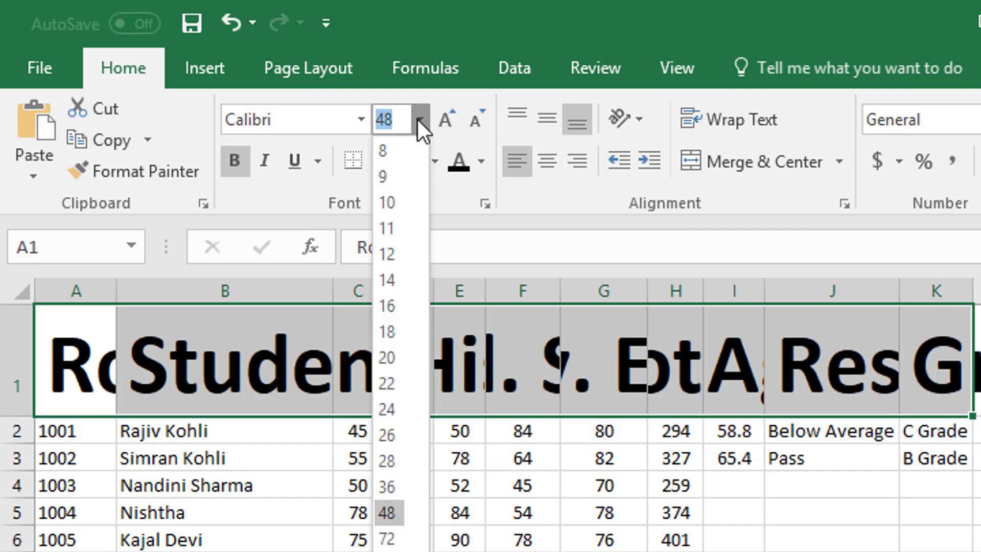
{"action": "left_click", "coordinate": [417, 119]}
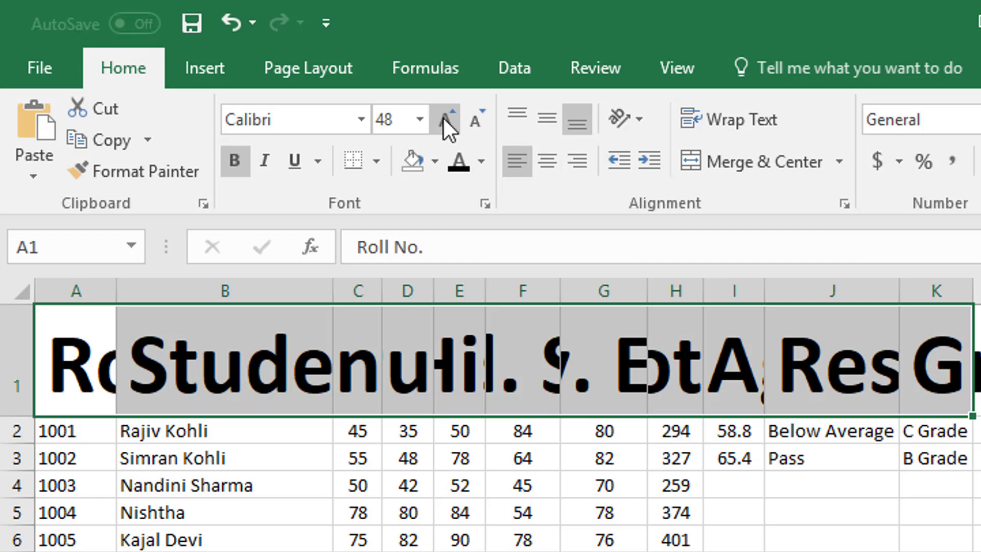
Step: Reduce the header row's font size stepwise to 11
{"action": "left_click", "coordinate": [476, 123]}
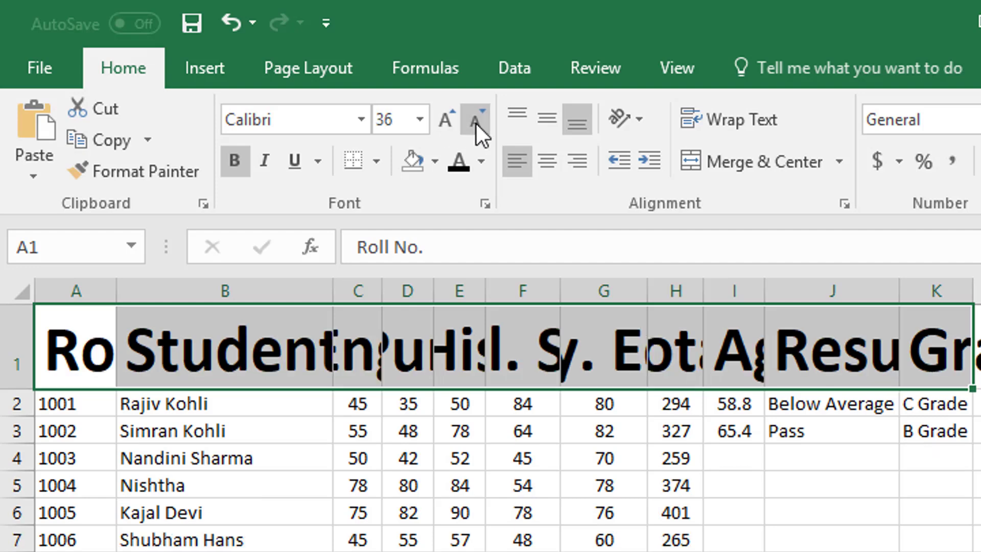
{"action": "left_click", "coordinate": [476, 124]}
{"action": "left_click", "coordinate": [476, 124]}
{"action": "left_click", "coordinate": [476, 123]}
{"action": "left_click", "coordinate": [476, 124]}
{"action": "left_click", "coordinate": [476, 123]}
{"action": "left_click", "coordinate": [476, 123]}
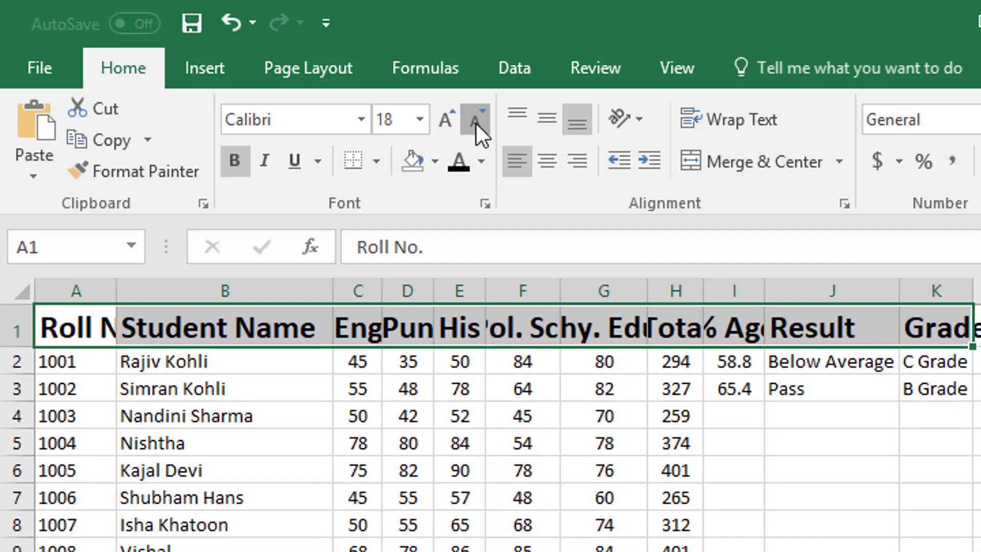
{"action": "left_click", "coordinate": [476, 124]}
{"action": "left_click", "coordinate": [476, 124]}
{"action": "left_click", "coordinate": [476, 123]}
{"action": "left_click", "coordinate": [476, 124]}
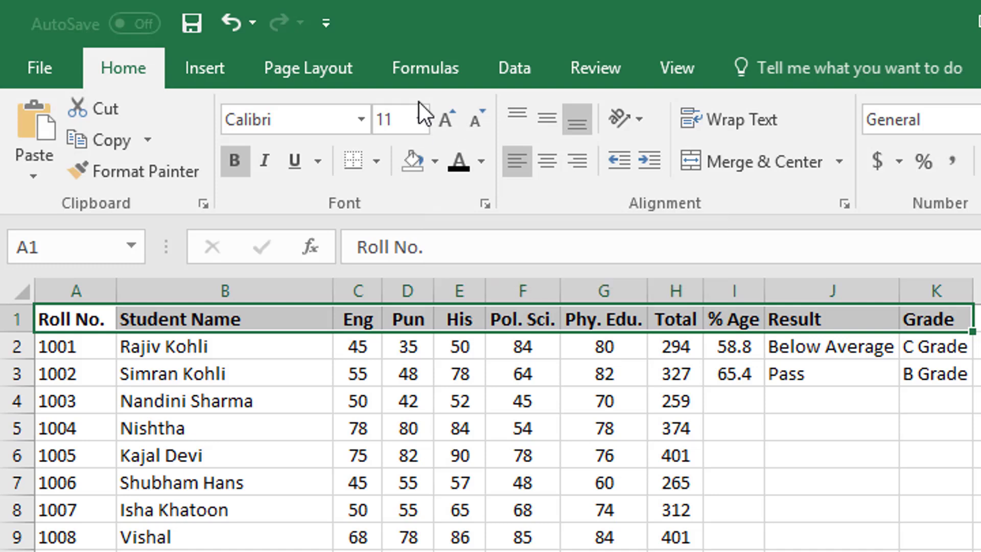
Step: Set the header row's font size to 13, a value missing from the preset sizes
{"action": "left_click", "coordinate": [391, 127]}
{"action": "left_click", "coordinate": [422, 120]}
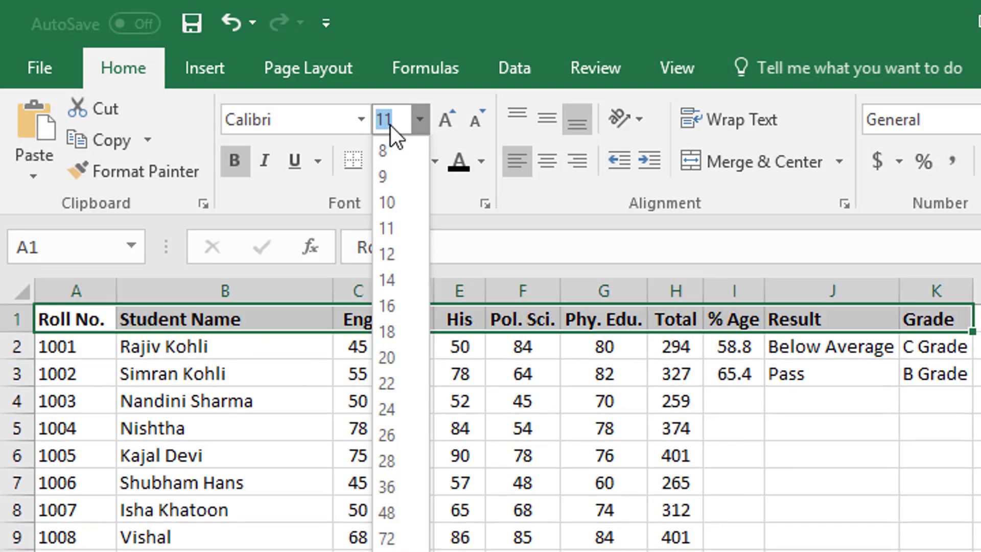
{"action": "type", "text": "13"}
{"action": "key", "text": "Return"}
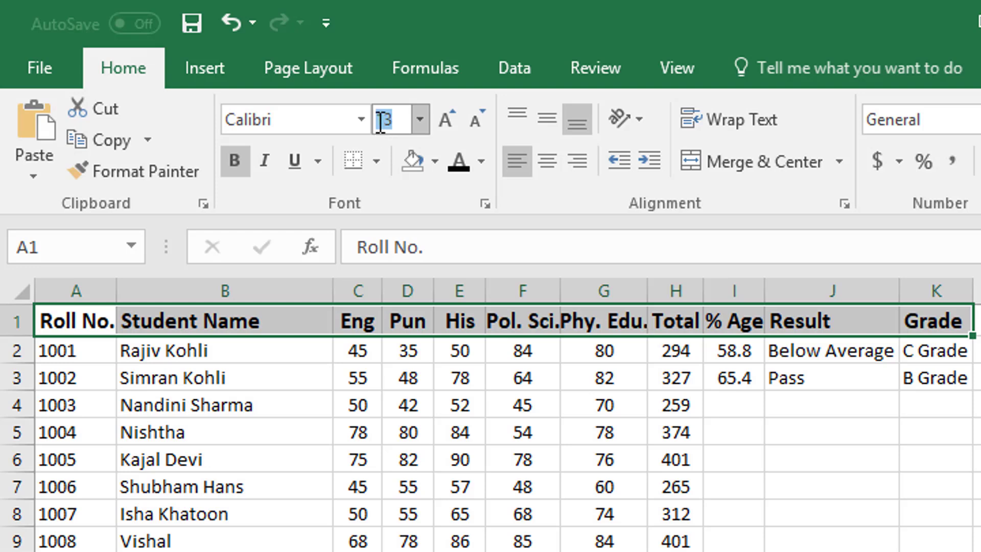
Step: Reduce the header row's font size to the smallest preset, 8, and further to a custom size of 6
{"action": "left_click", "coordinate": [417, 120]}
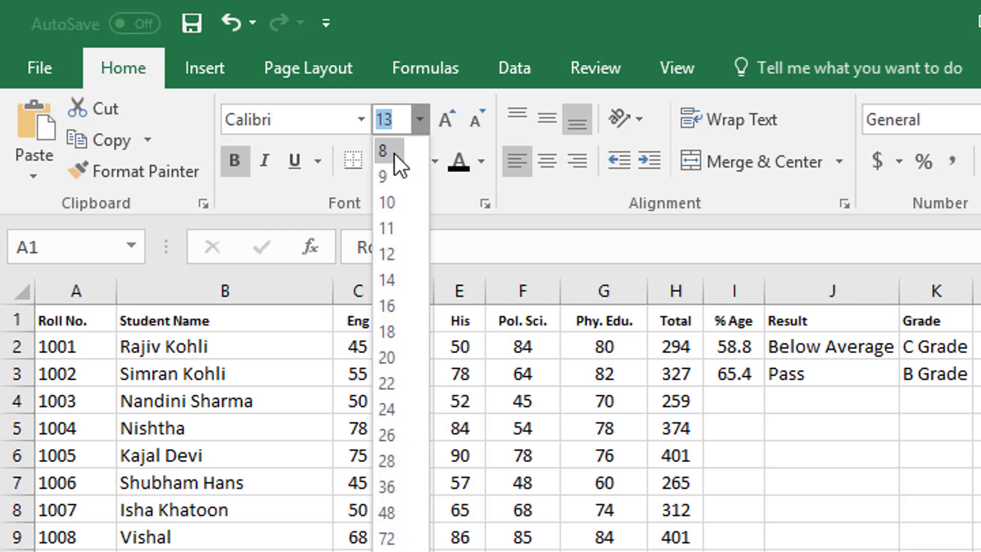
{"action": "left_click", "coordinate": [394, 155]}
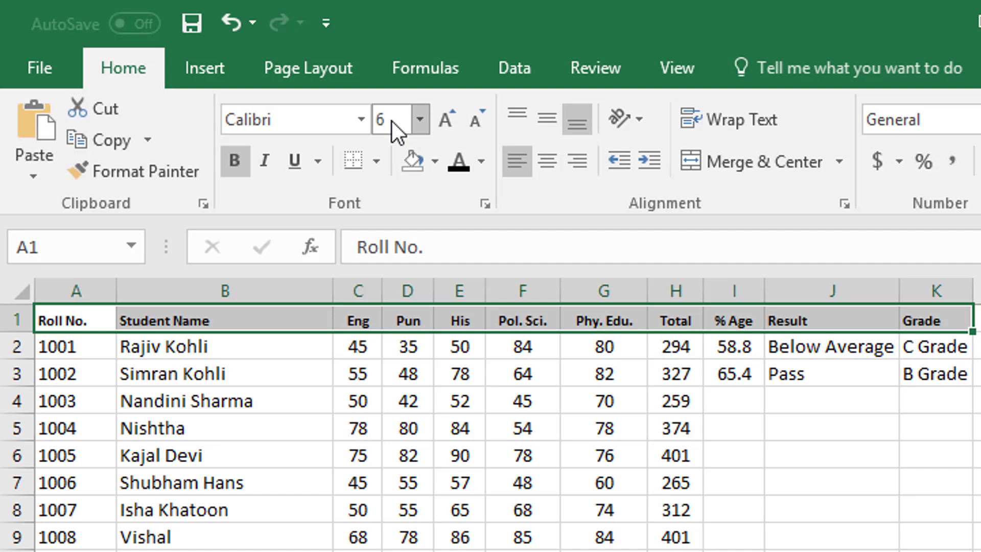
{"action": "key", "text": "Return"}
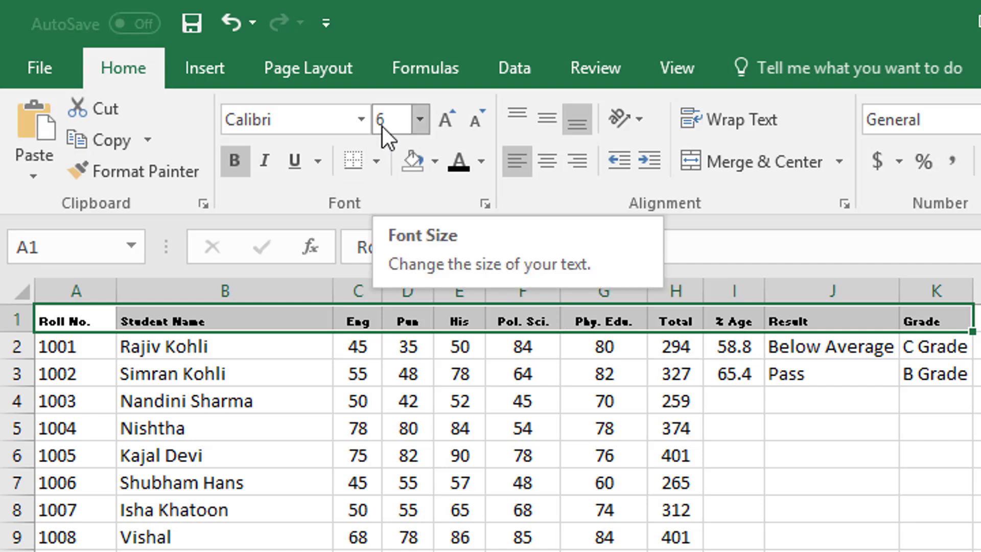
Step: Try the fractional font sizes 6.5 and 8.5 on the header row
{"action": "left_click", "coordinate": [421, 119]}
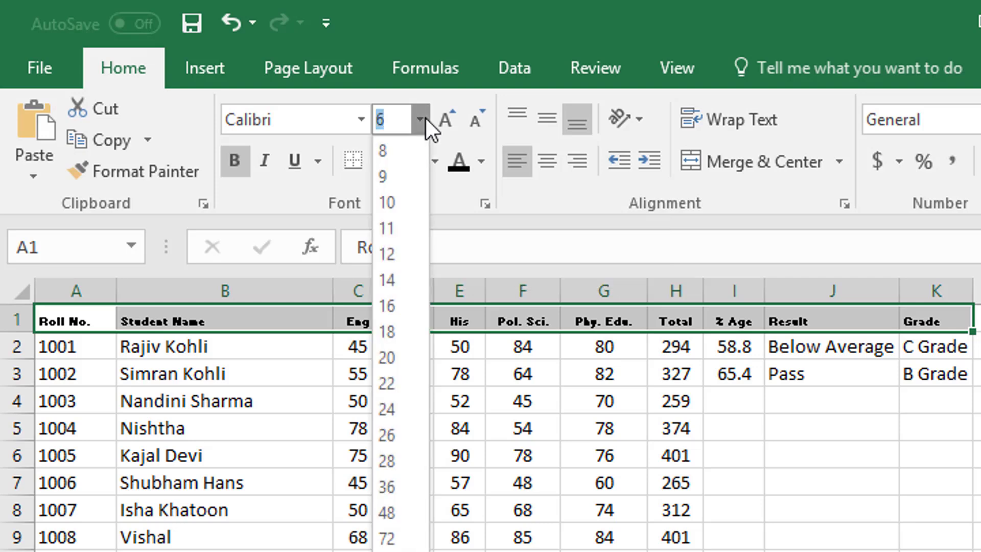
{"action": "left_click", "coordinate": [425, 119]}
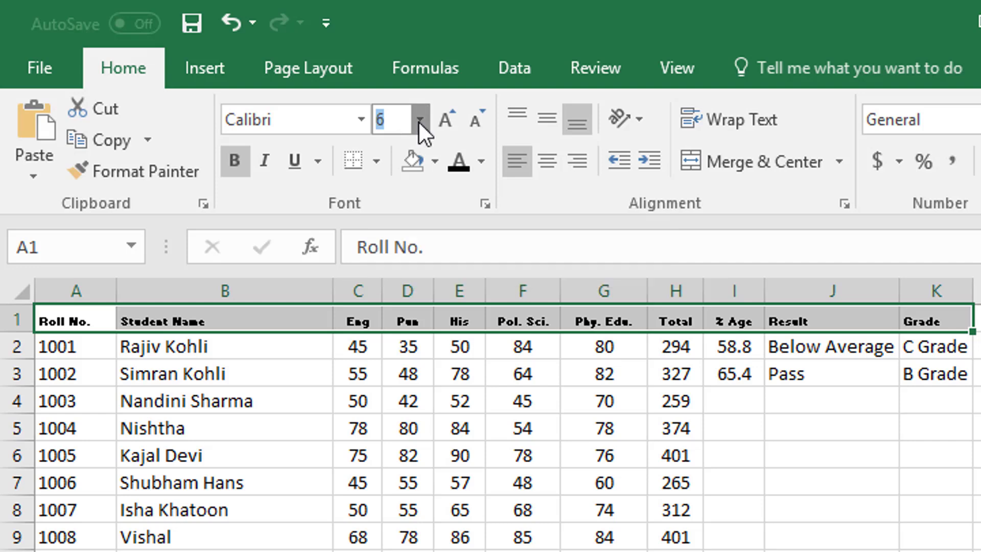
{"action": "left_click", "coordinate": [419, 122]}
{"action": "left_click", "coordinate": [419, 122]}
{"action": "key", "text": "Return"}
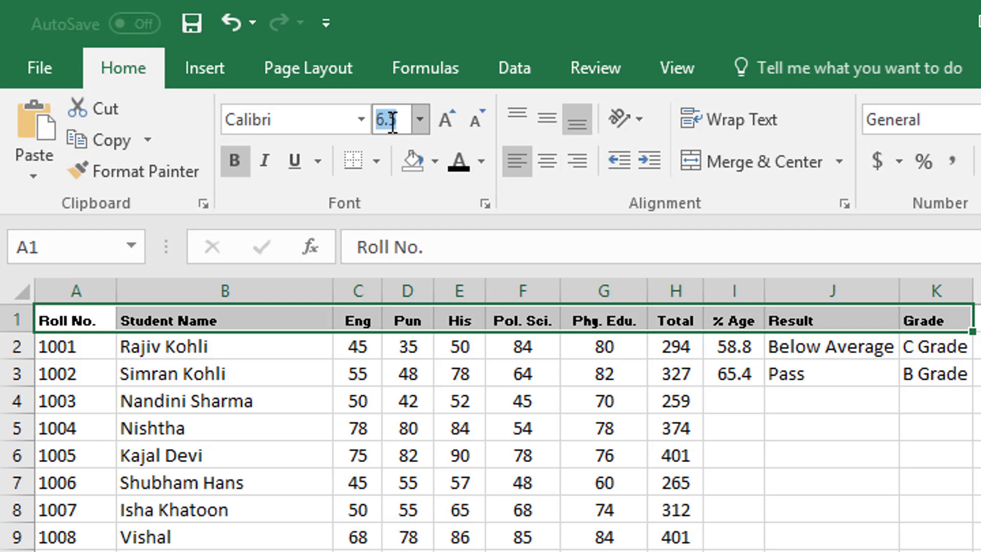
{"action": "type", "text": "8.5"}
{"action": "key", "text": "Return"}
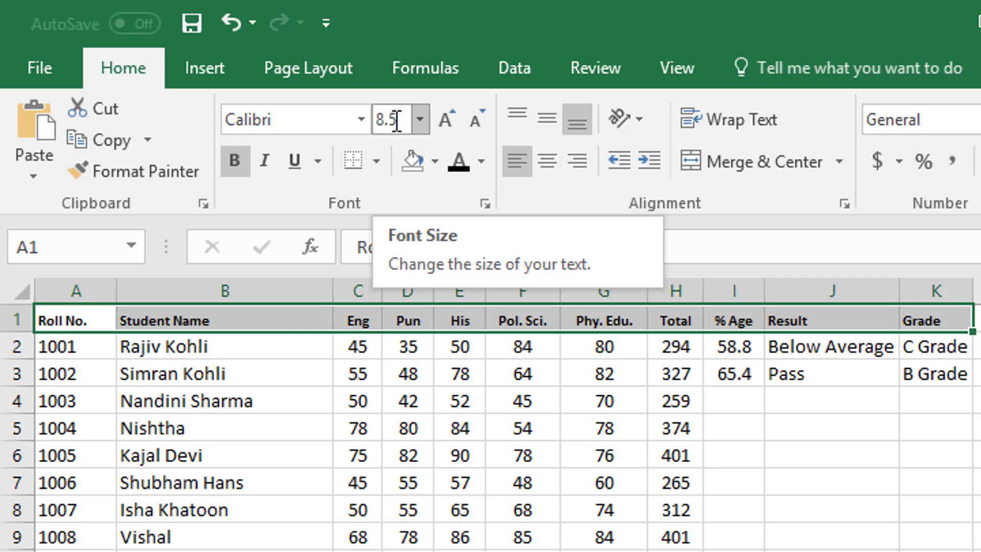
Step: Set the header row's font size to 11
{"action": "left_click", "coordinate": [397, 121]}
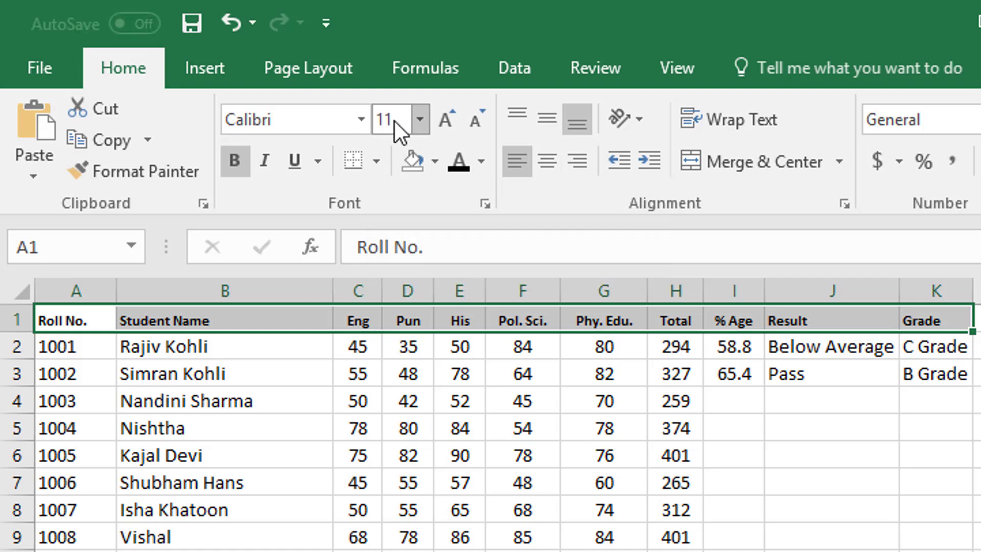
{"action": "type", "text": "11"}
{"action": "key", "text": "Return"}
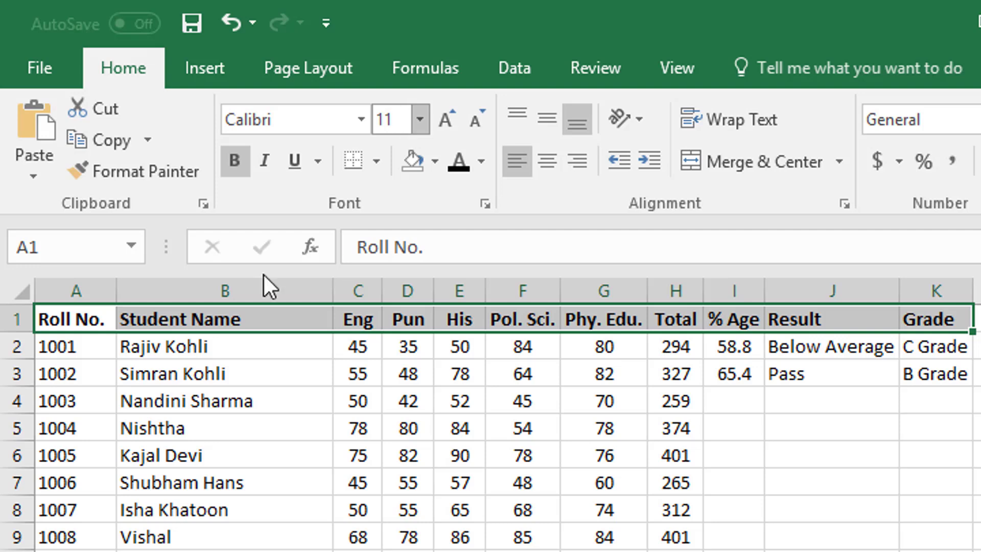
Step: Select cell A1 and browse the available fonts down to Times New Roman and Wingdings without applying one
{"action": "left_click", "coordinate": [64, 324]}
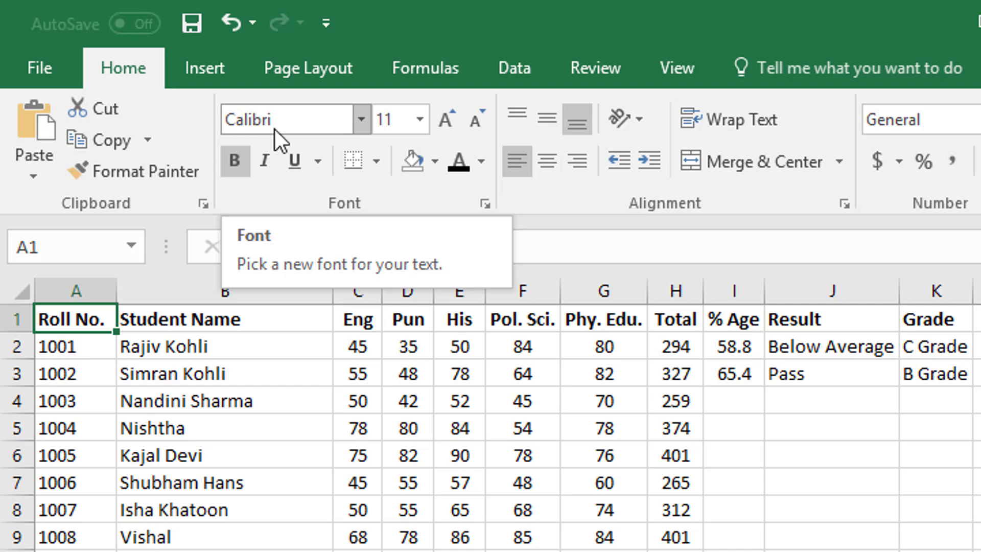
{"action": "left_click", "coordinate": [365, 119]}
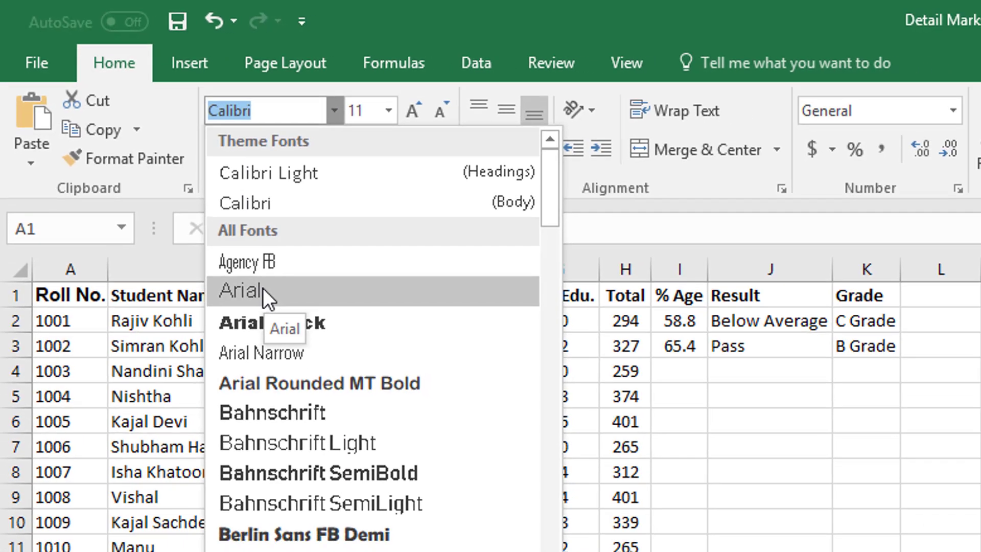
{"action": "scroll", "coordinate": [264, 262], "scroll_direction": "down", "scroll_amount": 5}
{"action": "scroll", "coordinate": [352, 158], "scroll_direction": "down", "scroll_amount": 1}
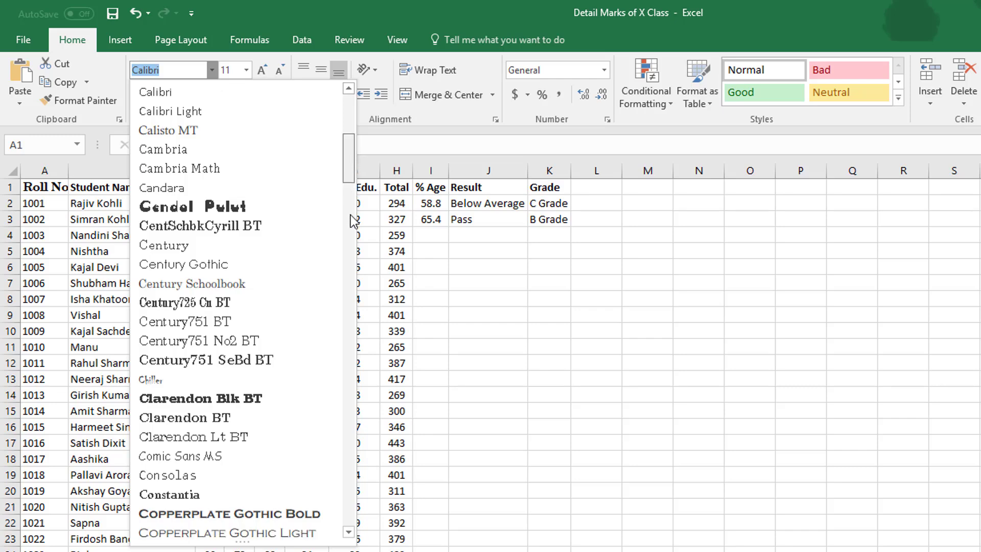
{"action": "scroll", "coordinate": [341, 367], "scroll_direction": "down", "scroll_amount": 20}
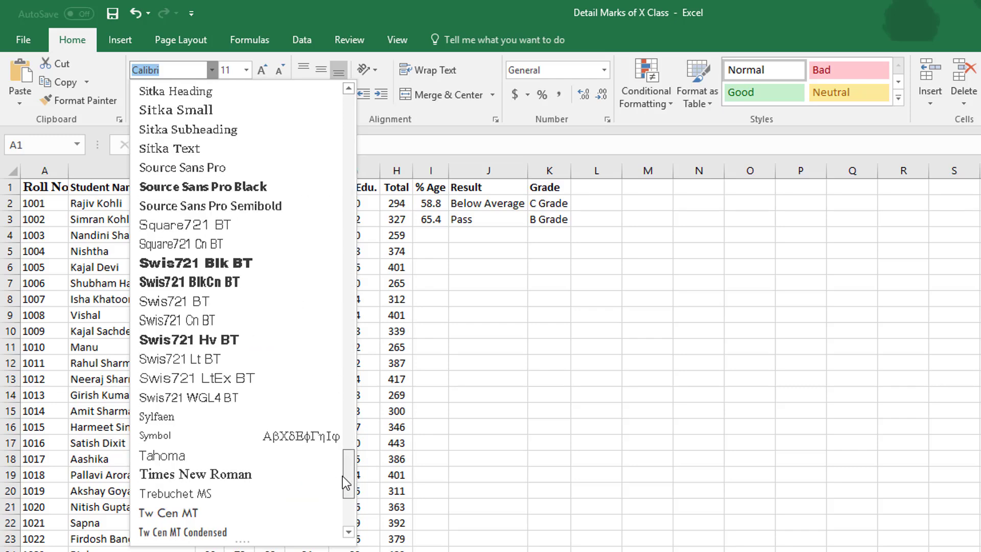
{"action": "scroll", "coordinate": [336, 486], "scroll_direction": "up", "scroll_amount": 1}
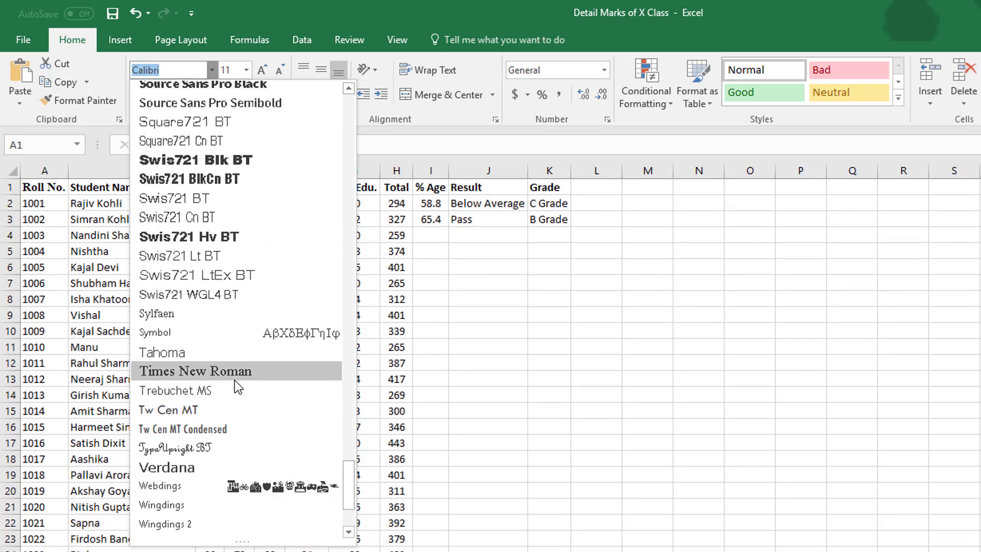
{"action": "left_click", "coordinate": [38, 187]}
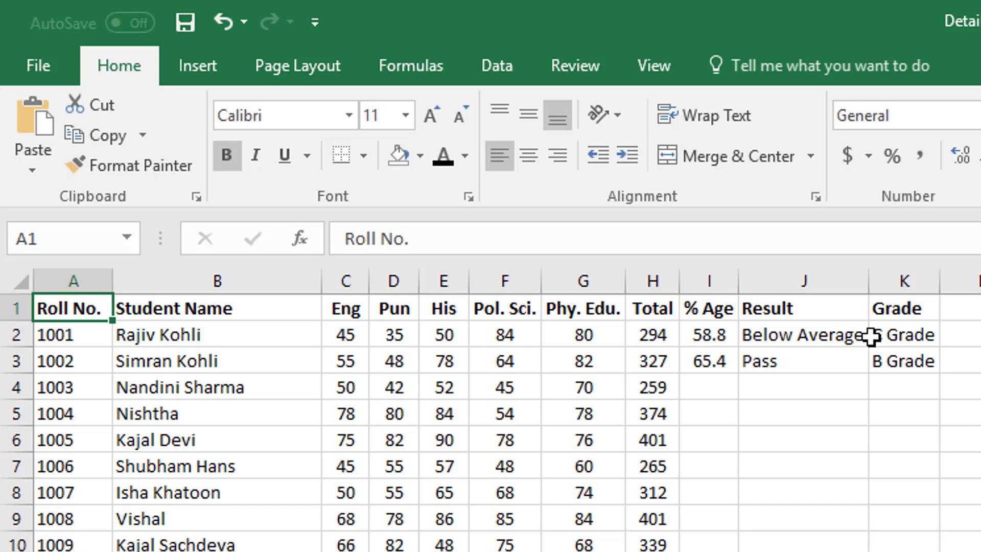
Step: Preview further fonts on the Roll No. heading, including Earwig Factory and Cendol Pulut, without applying one
{"action": "left_click", "coordinate": [351, 115]}
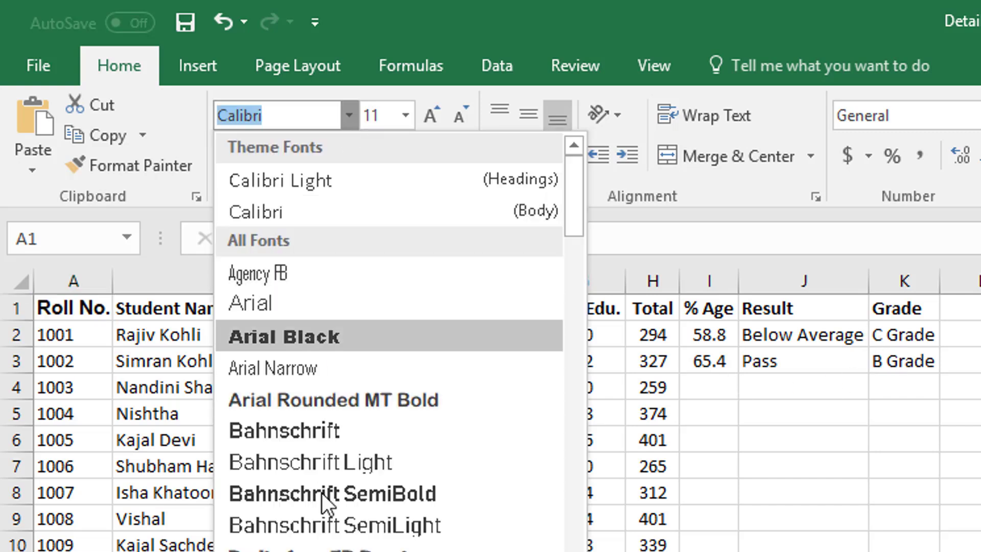
{"action": "scroll", "coordinate": [306, 202], "scroll_direction": "down", "scroll_amount": 2}
{"action": "scroll", "coordinate": [305, 306], "scroll_direction": "down", "scroll_amount": 4}
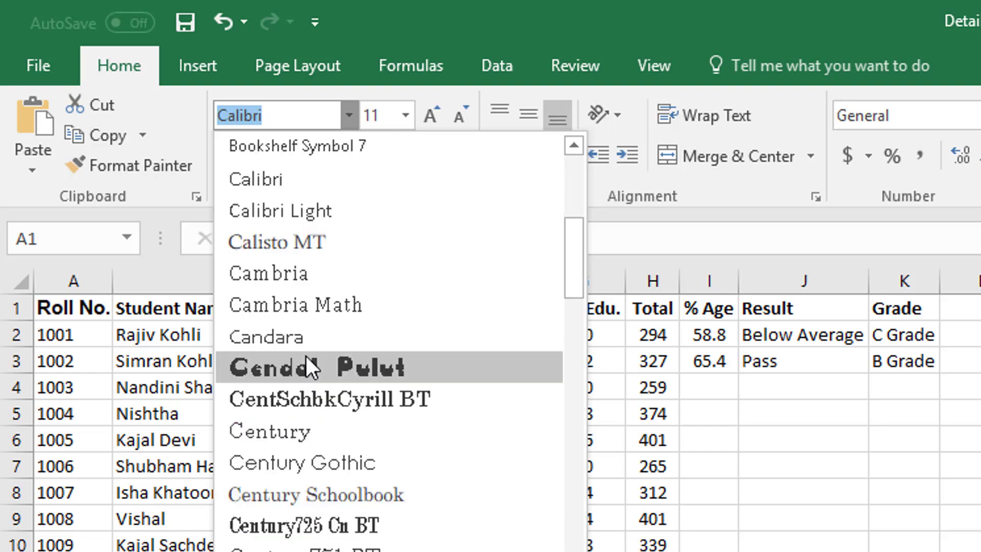
{"action": "left_click_drag", "start_coordinate": [565, 241], "coordinate": [562, 551]}
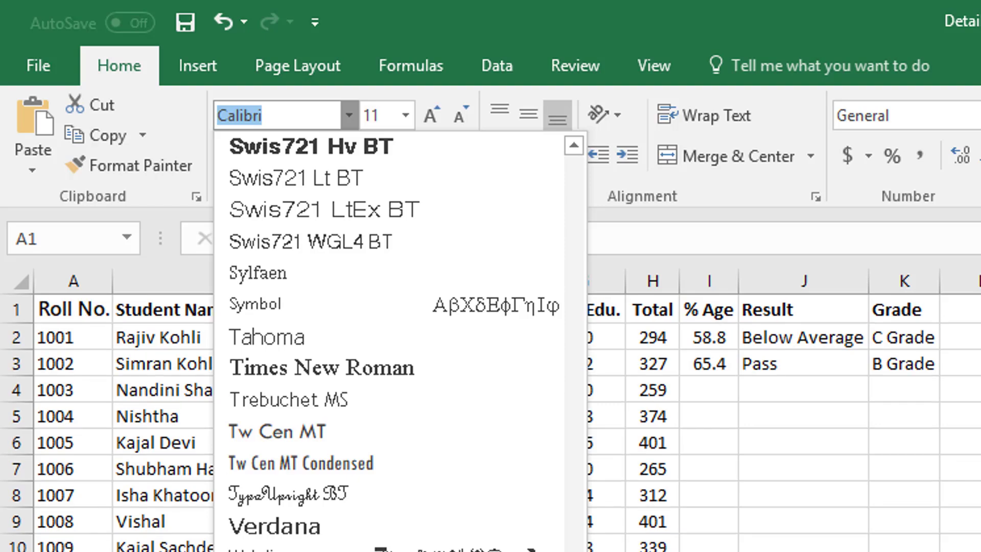
{"action": "scroll", "coordinate": [576, 539], "scroll_direction": "up", "scroll_amount": 20}
{"action": "left_click_drag", "start_coordinate": [575, 540], "coordinate": [580, 319]}
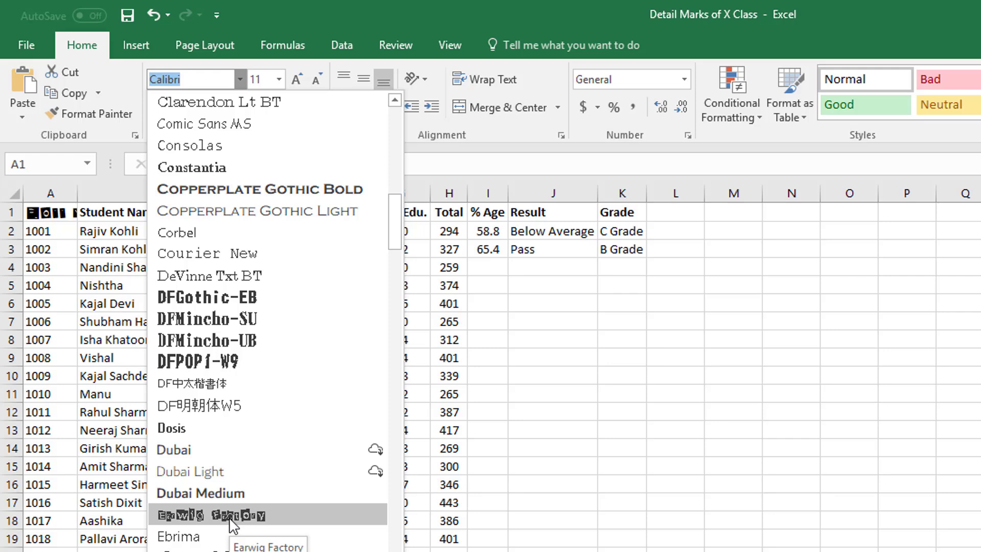
{"action": "scroll", "coordinate": [246, 123], "scroll_direction": "up", "scroll_amount": 4}
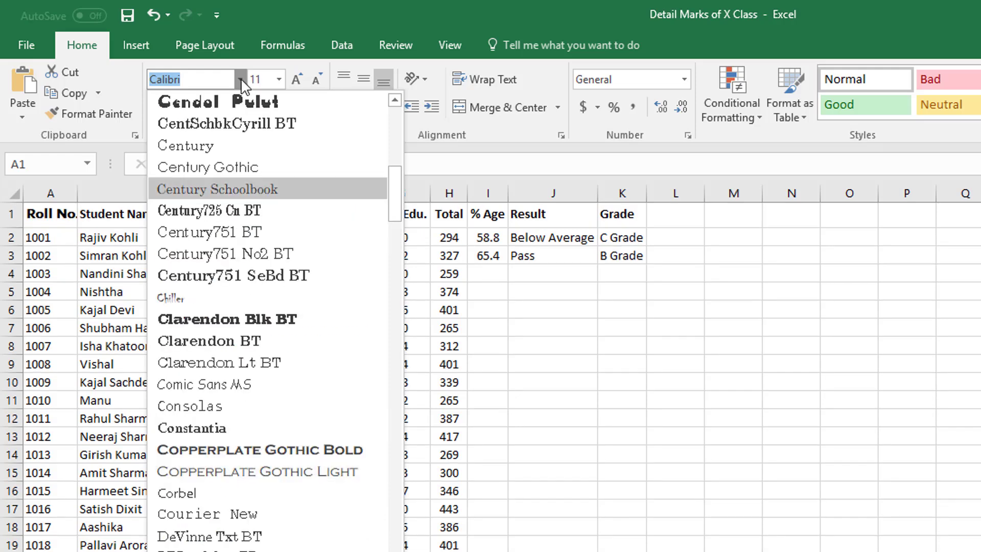
{"action": "scroll", "coordinate": [235, 145], "scroll_direction": "up", "scroll_amount": 1}
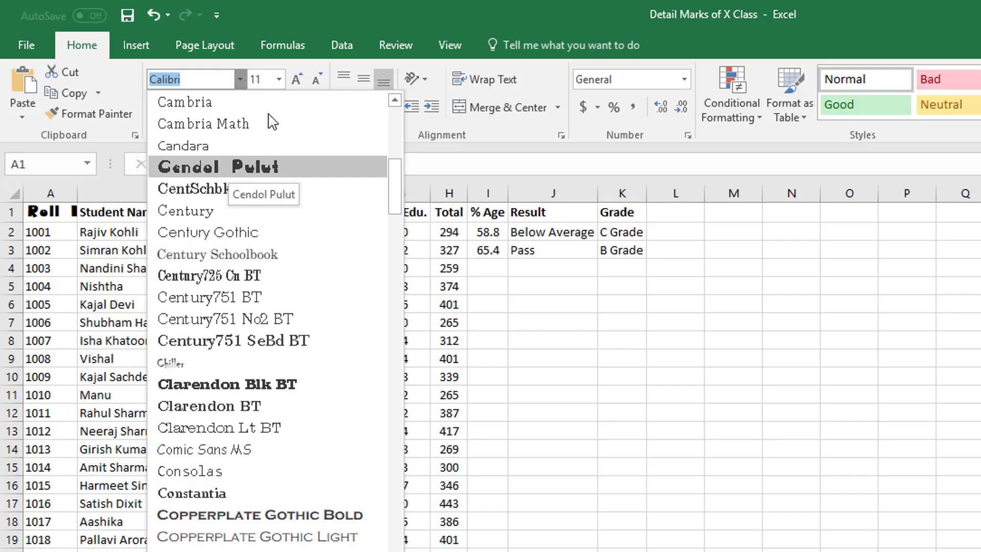
{"action": "left_click", "coordinate": [279, 7]}
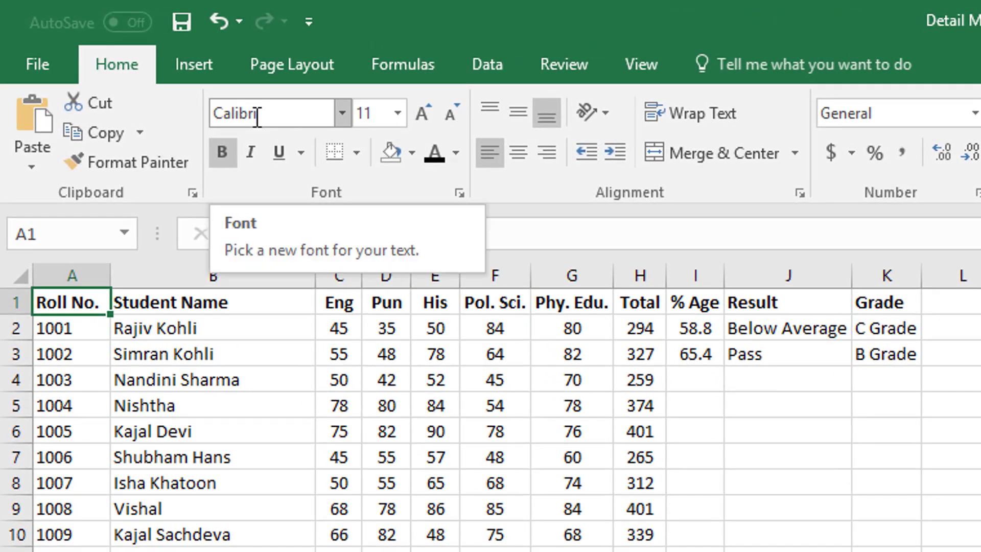
Step: Select the header cells A1:K1 and make their text italic and underlined
{"action": "left_click", "coordinate": [380, 113]}
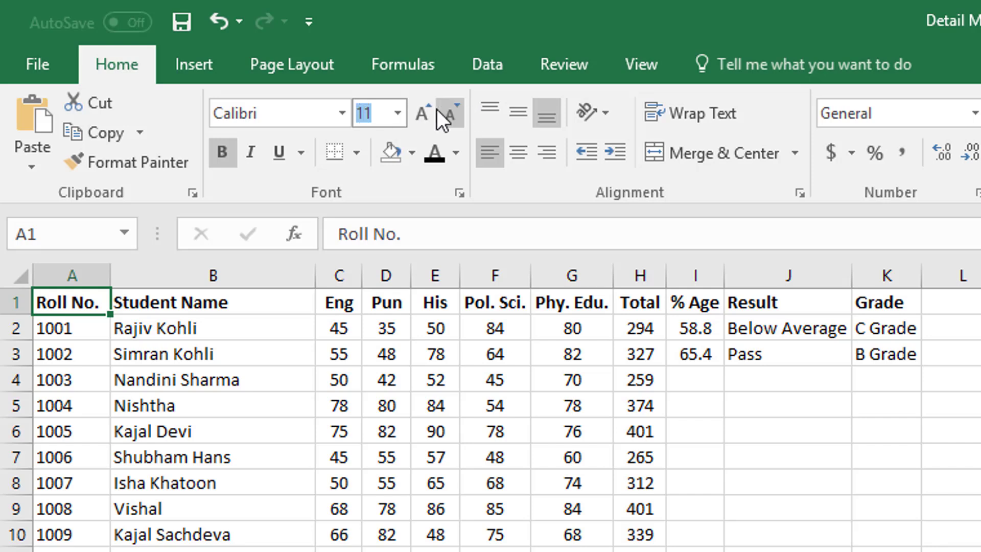
{"action": "left_click_drag", "start_coordinate": [66, 302], "coordinate": [882, 298]}
{"action": "left_click", "coordinate": [249, 155]}
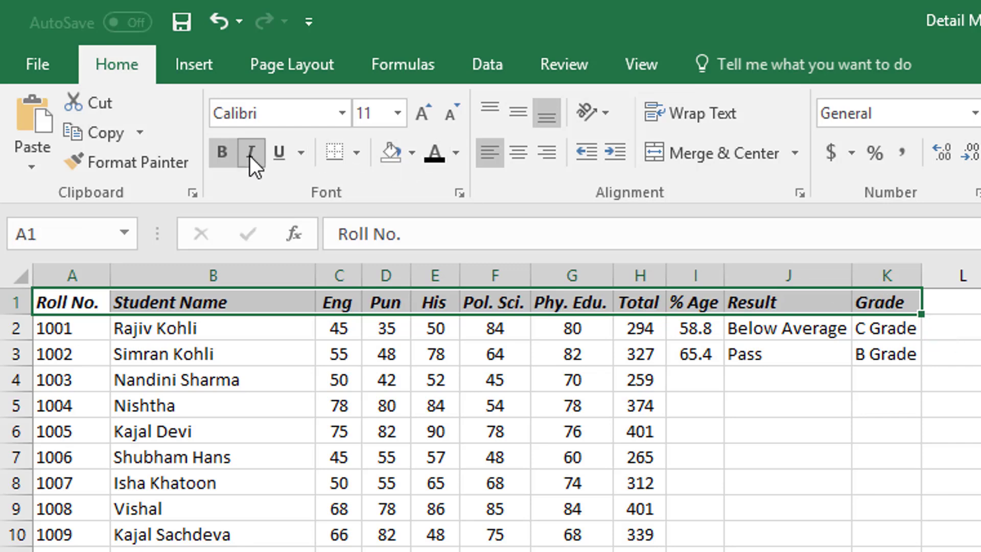
{"action": "left_click", "coordinate": [276, 152]}
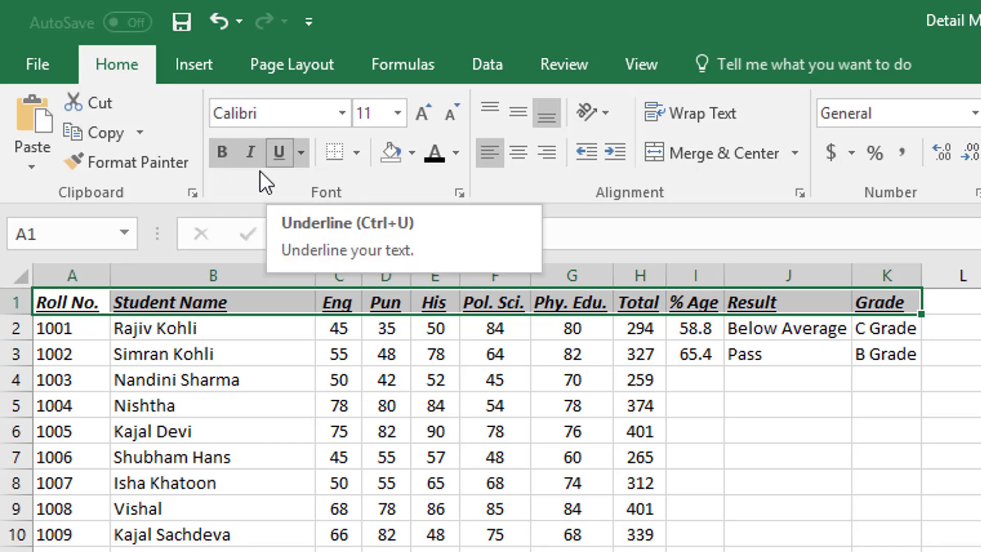
Step: Reselect the header cells A1:K1 and remove bold from their text
{"action": "left_click", "coordinate": [49, 301]}
{"action": "left_click_drag", "start_coordinate": [50, 302], "coordinate": [871, 295]}
{"action": "key", "text": "ctrl+b"}
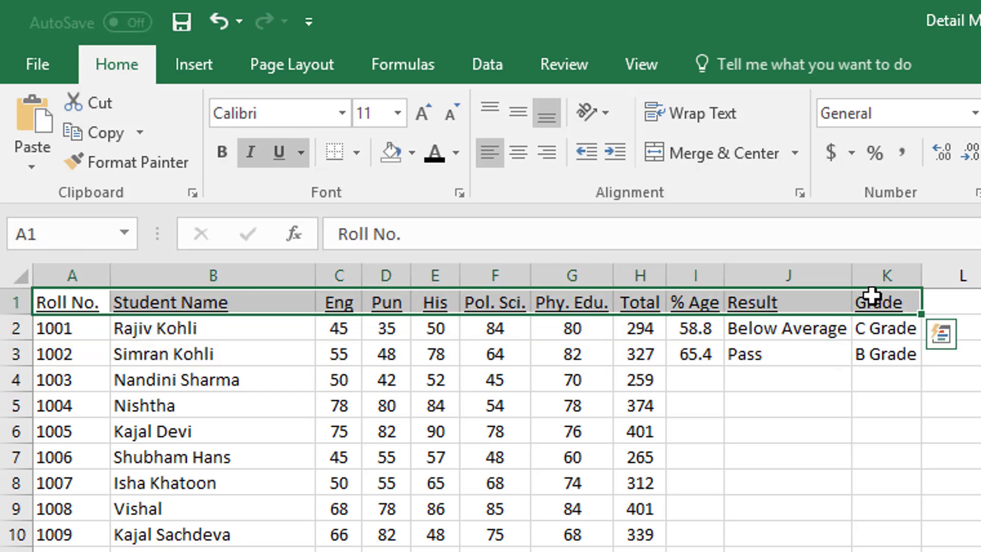
Step: Remove the italic and underline formatting from the header cells A1:K1
{"action": "key", "text": "ctrl+i"}
{"action": "key", "text": "ctrl+u"}
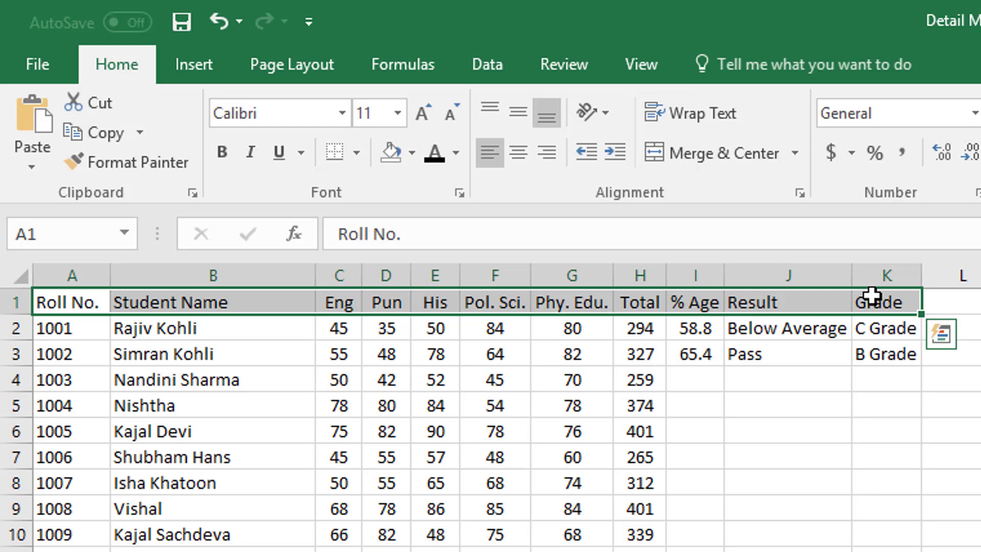
Step: Apply bold, italic and underline to the header cells A1:K1, and turn all three off again
{"action": "key", "text": "ctrl+b"}
{"action": "key", "text": "ctrl+i"}
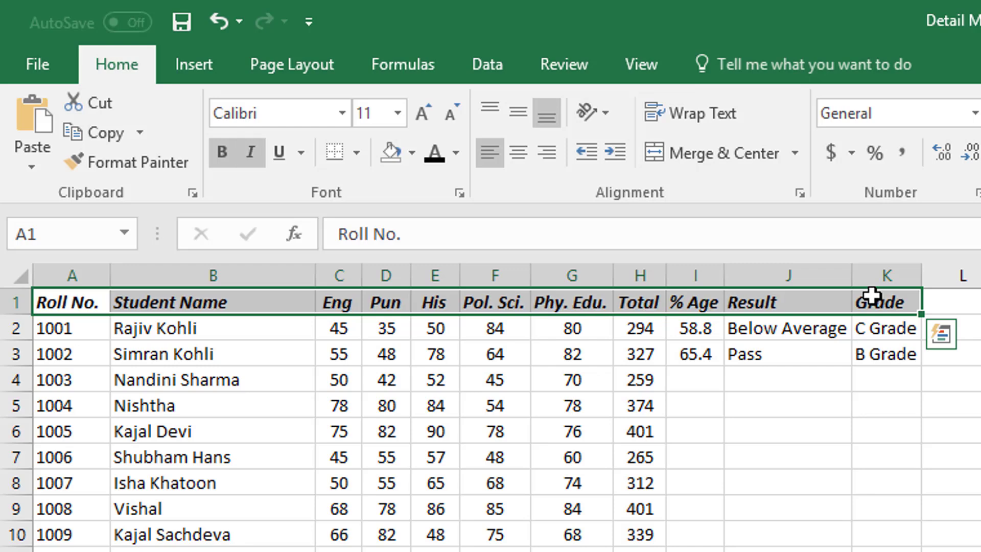
{"action": "key", "text": "ctrl+u"}
{"action": "key", "text": "ctrl+b"}
{"action": "key", "text": "ctrl+i"}
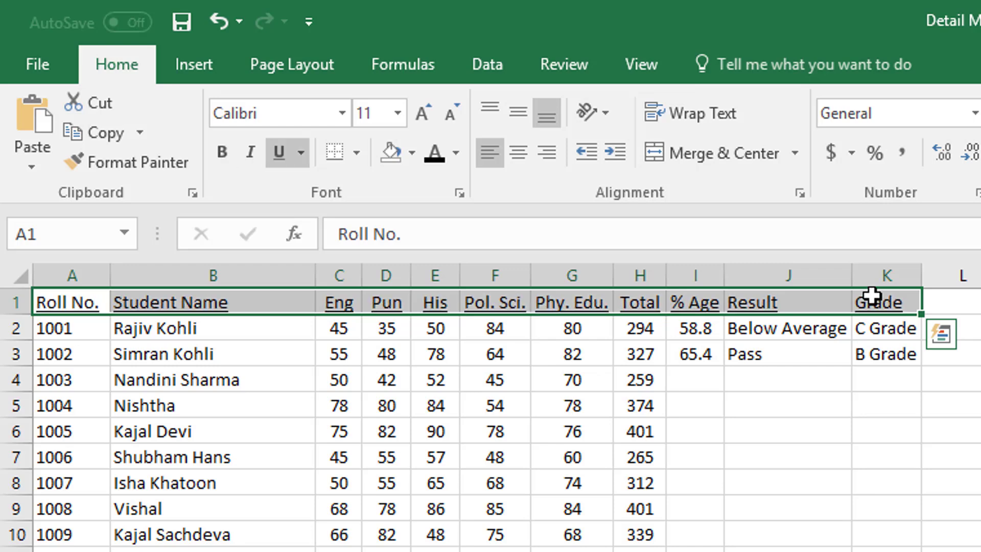
{"action": "key", "text": "ctrl+u"}
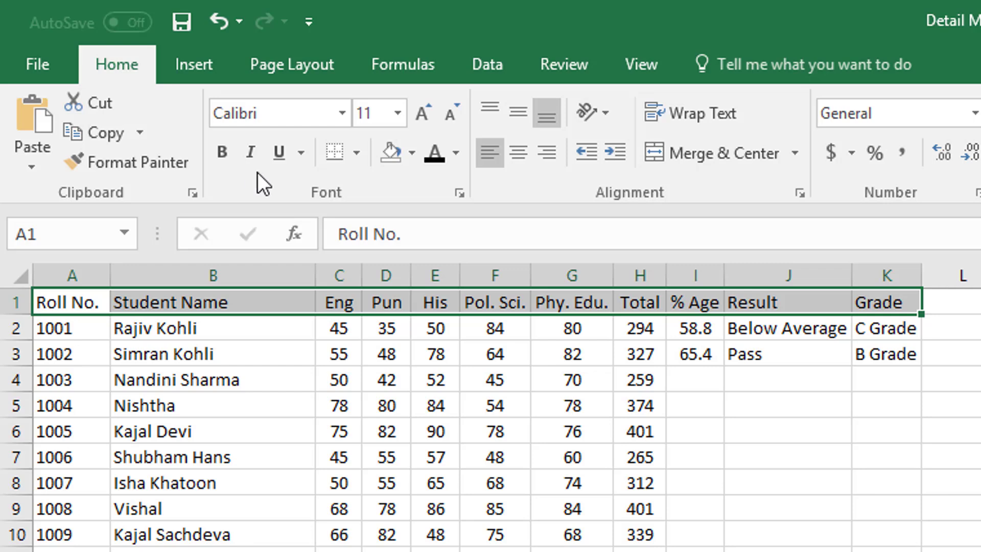
Step: Reselect the header cells A1:K1, make their text bold, and deselect the range
{"action": "left_click", "coordinate": [84, 304]}
{"action": "left_click_drag", "start_coordinate": [77, 304], "coordinate": [913, 307]}
{"action": "key", "text": "ctrl+b"}
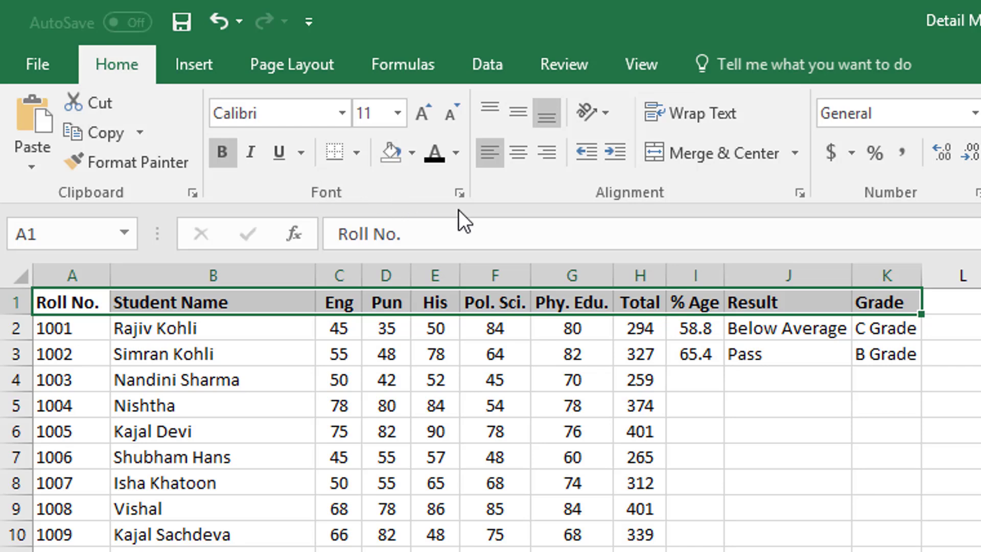
{"action": "left_click", "coordinate": [313, 327]}
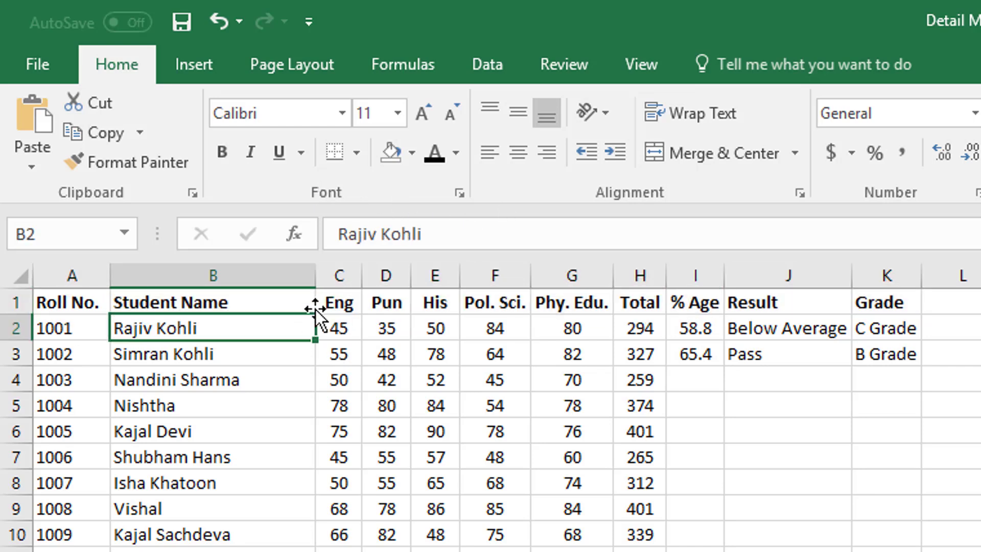
Step: Indent the student name in cell B2 by inserting spaces before the text
{"action": "left_click", "coordinate": [84, 308]}
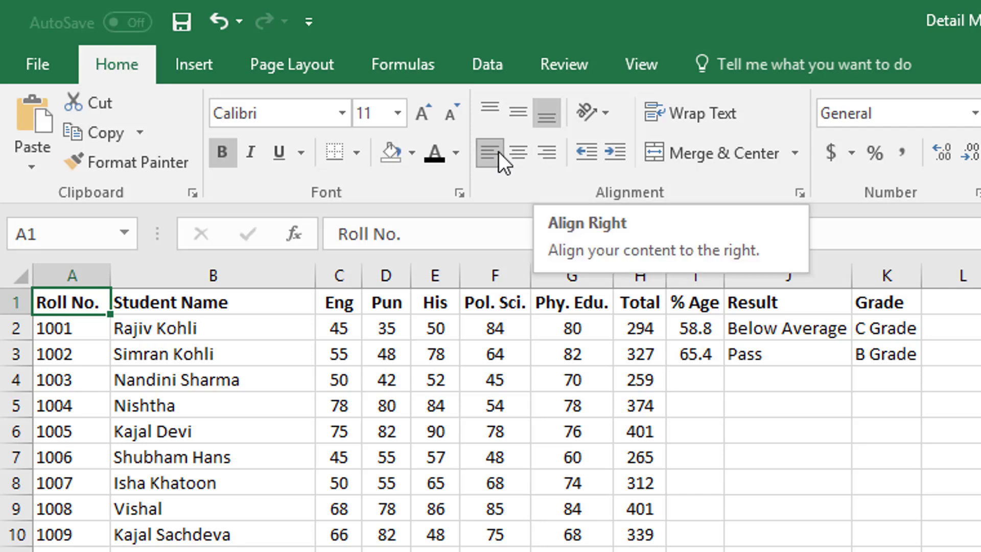
{"action": "left_click", "coordinate": [205, 331]}
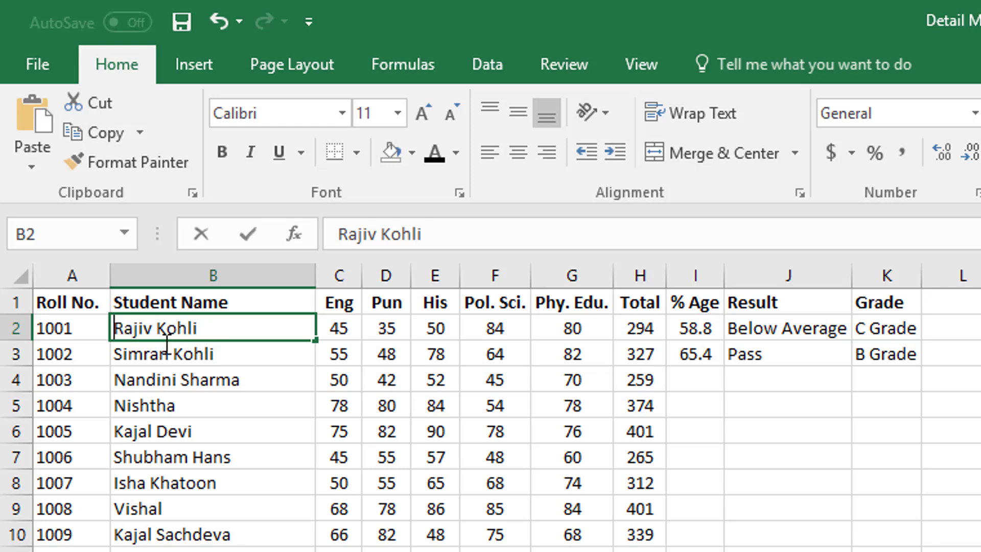
{"action": "double_click", "coordinate": [115, 329]}
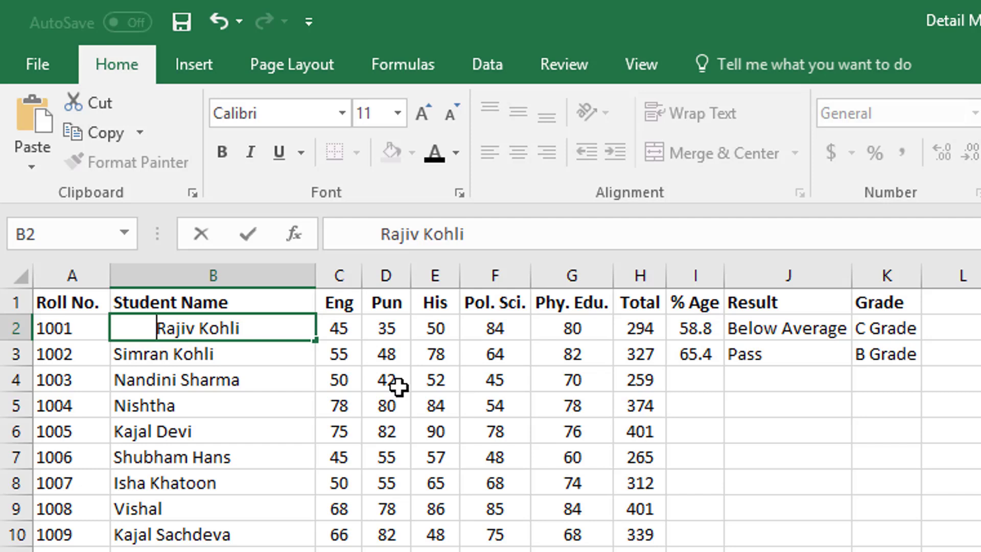
{"action": "key", "text": "Return"}
{"action": "key", "text": "Up"}
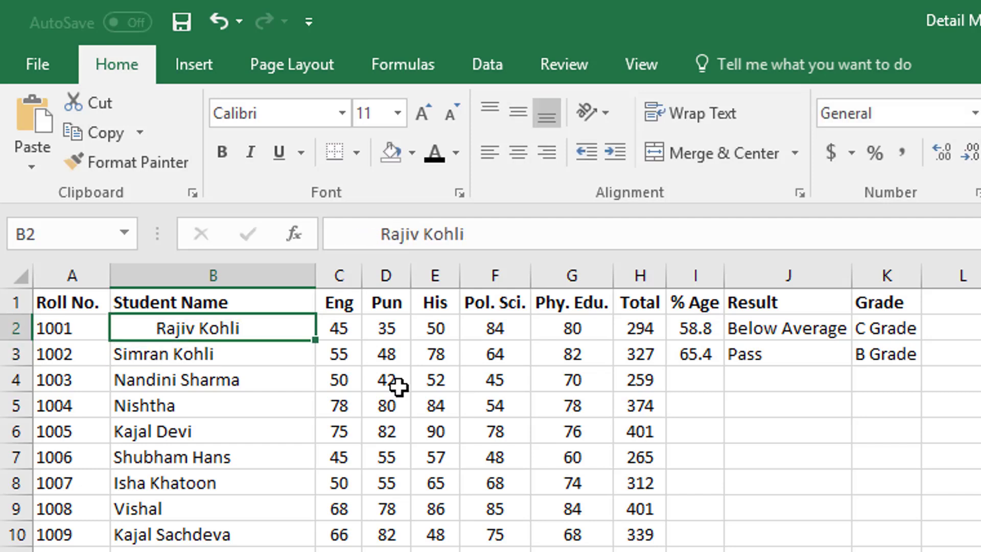
Step: Insert leading spaces before the student names in cells B3 and B4 to match the indent in B2
{"action": "key", "text": "Down"}
{"action": "key", "text": "F2"}
{"action": "key", "text": "Home"}
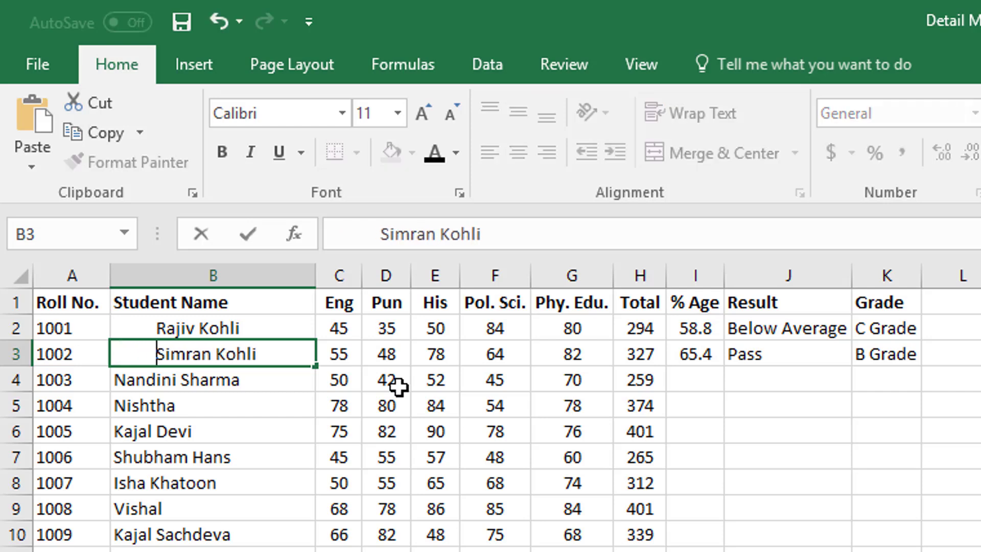
{"action": "key", "text": "Return"}
{"action": "key", "text": "F2"}
{"action": "key", "text": "Home"}
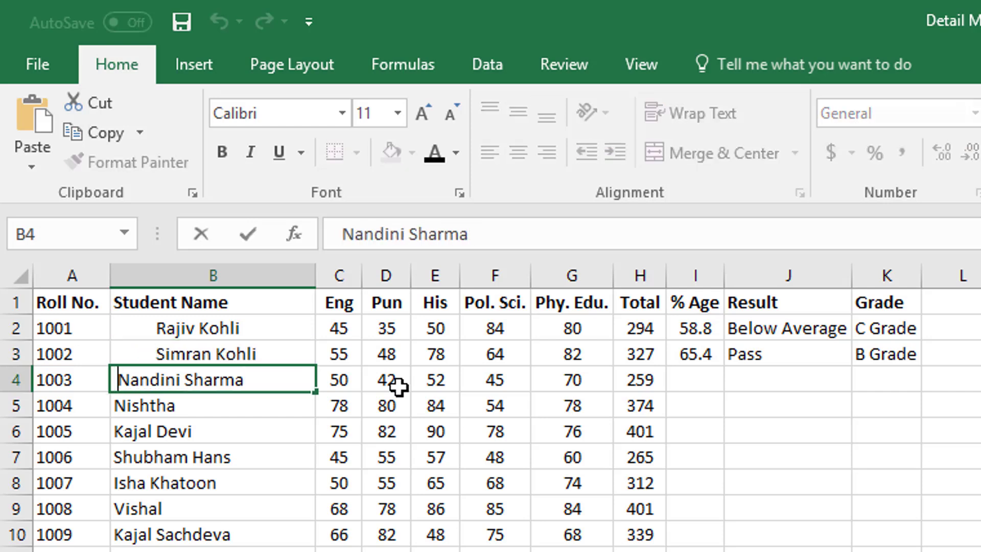
{"action": "key", "text": "Return"}
{"action": "key", "text": "Up"}
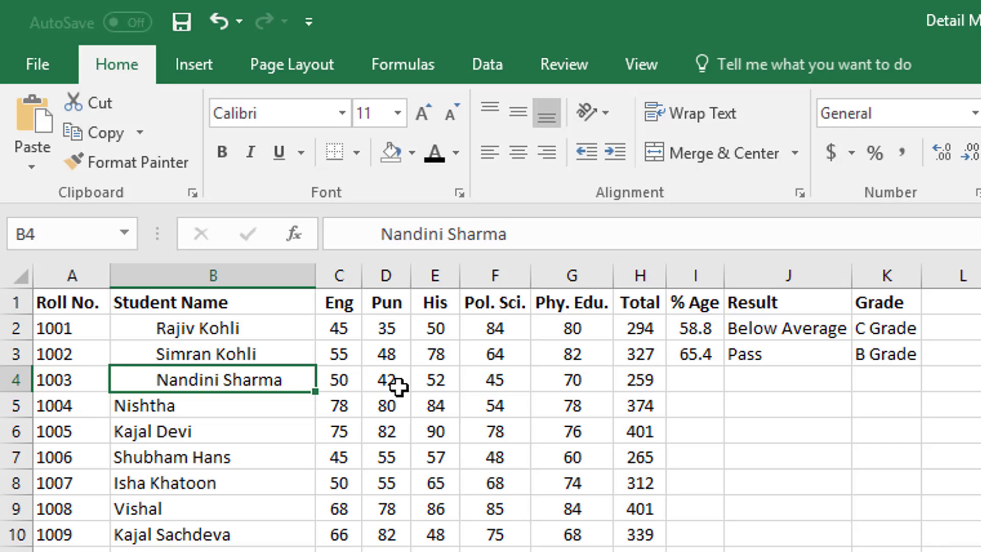
Step: Delete the leading spaces before the student name in cell B2
{"action": "key", "text": "Up"}
{"action": "key", "text": "Up"}
{"action": "key", "text": "F2"}
{"action": "key", "text": "Home"}
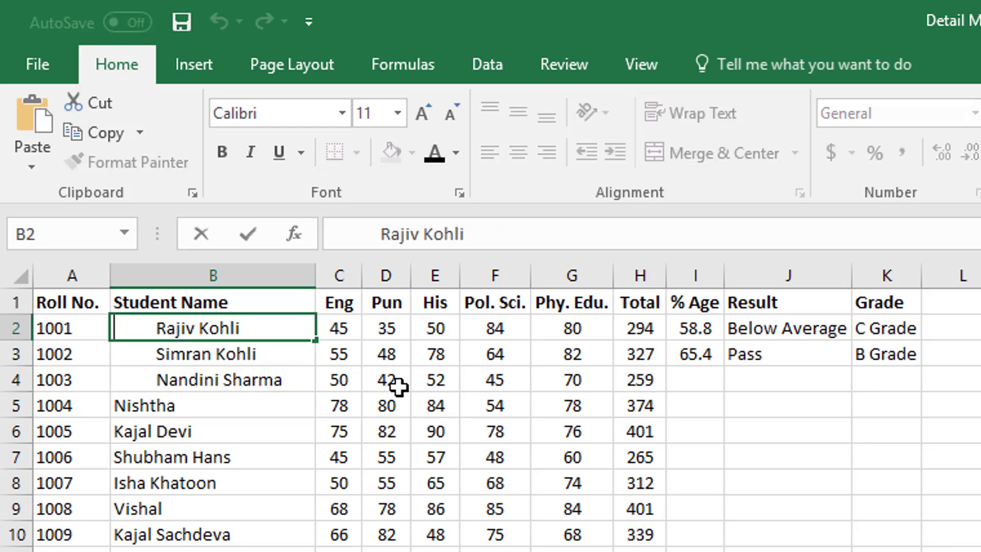
{"action": "key", "text": "Delete"}
{"action": "key", "text": "Delete"}
{"action": "key", "text": "Delete"}
{"action": "key", "text": "Delete"}
{"action": "key", "text": "Delete"}
{"action": "key", "text": "Delete"}
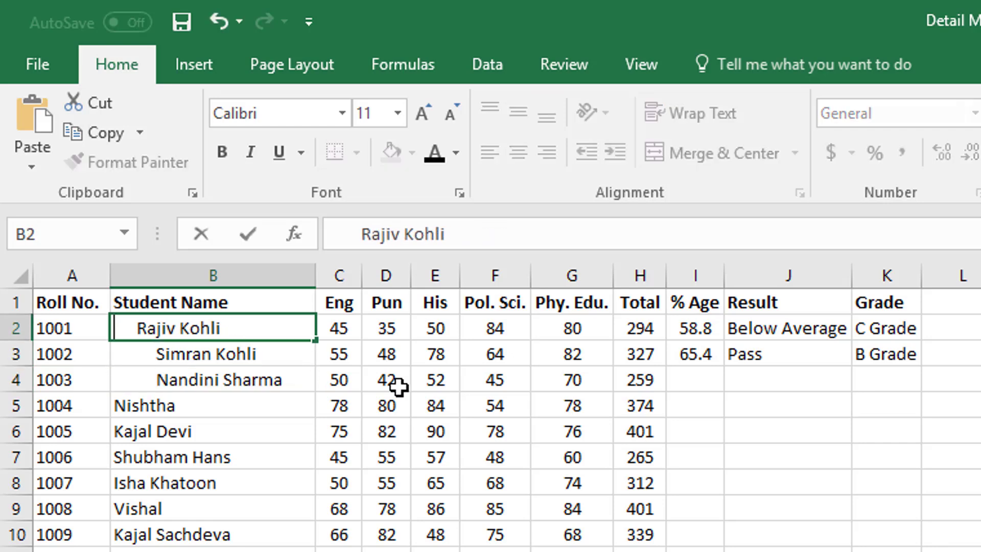
{"action": "key", "text": "Delete"}
{"action": "key", "text": "Delete"}
{"action": "key", "text": "Delete"}
{"action": "key", "text": "Delete"}
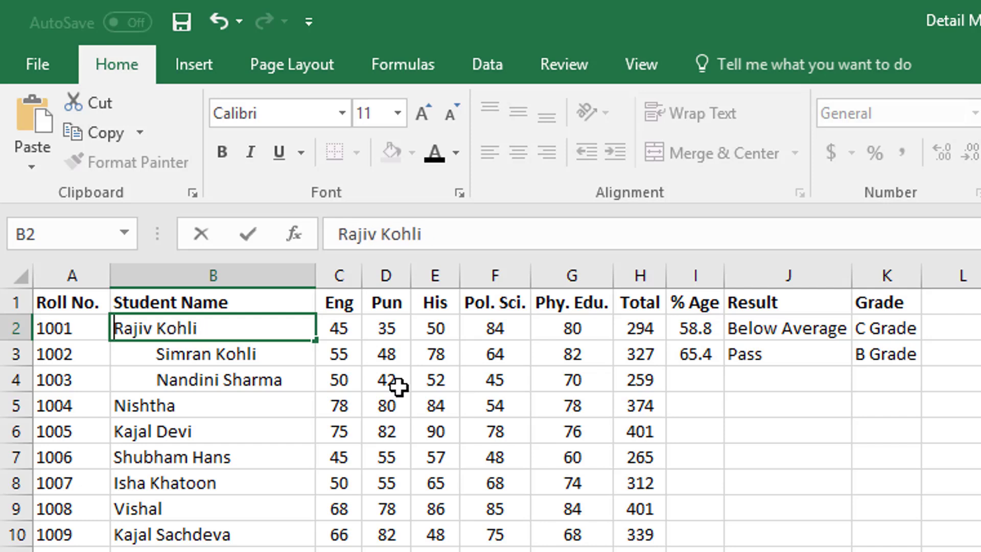
{"action": "key", "text": "Return"}
Step: Delete the leading spaces before the student name in cell B3
{"action": "key", "text": "F2"}
{"action": "key", "text": "Home"}
{"action": "key", "text": "Delete"}
{"action": "key", "text": "Delete"}
{"action": "key", "text": "Delete"}
{"action": "key", "text": "Delete"}
{"action": "key", "text": "Delete"}
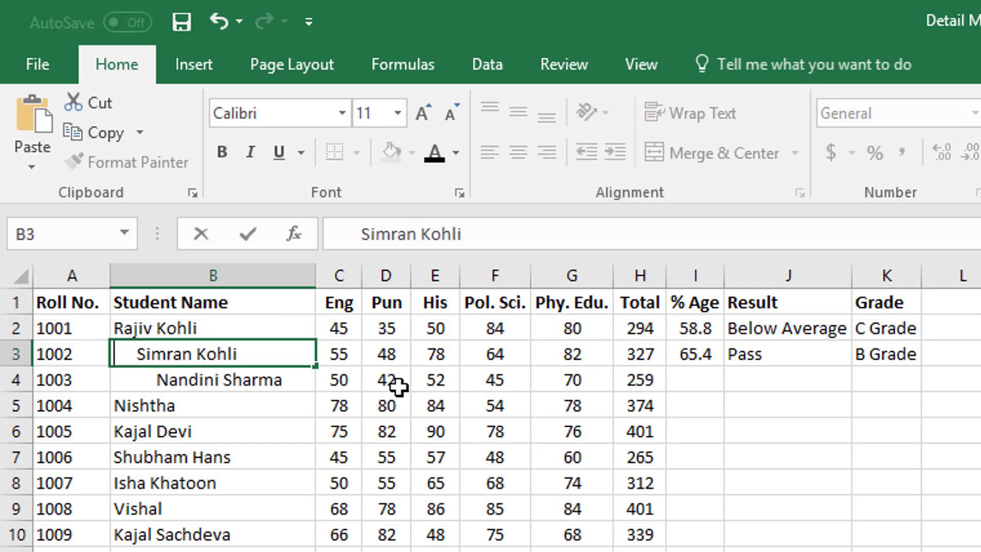
{"action": "key", "text": "Delete"}
{"action": "key", "text": "Delete"}
{"action": "key", "text": "Delete"}
{"action": "key", "text": "Return"}
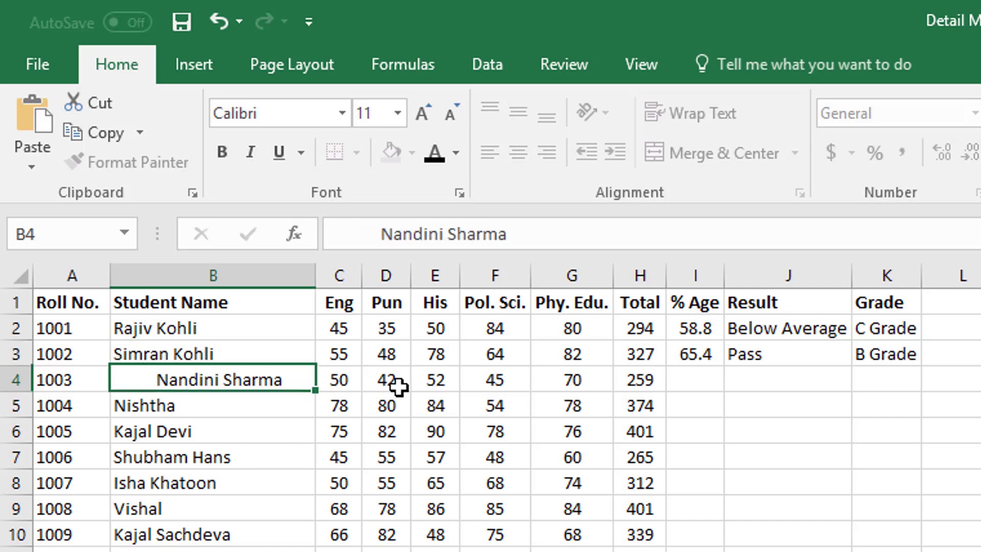
Step: Delete the leading spaces before the student name in cell B4
{"action": "key", "text": "F2"}
{"action": "key", "text": "Home"}
{"action": "key", "text": "Delete"}
{"action": "key", "text": "Delete"}
{"action": "key", "text": "Delete"}
{"action": "key", "text": "Delete"}
{"action": "key", "text": "Delete"}
{"action": "key", "text": "Delete"}
{"action": "key", "text": "Delete"}
{"action": "key", "text": "Delete"}
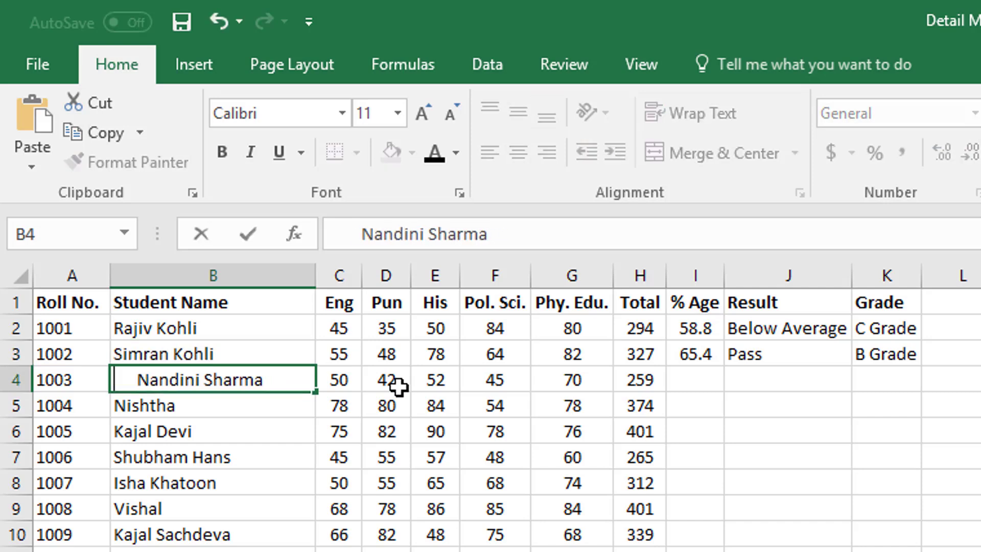
{"action": "key", "text": "Delete"}
{"action": "key", "text": "Return"}
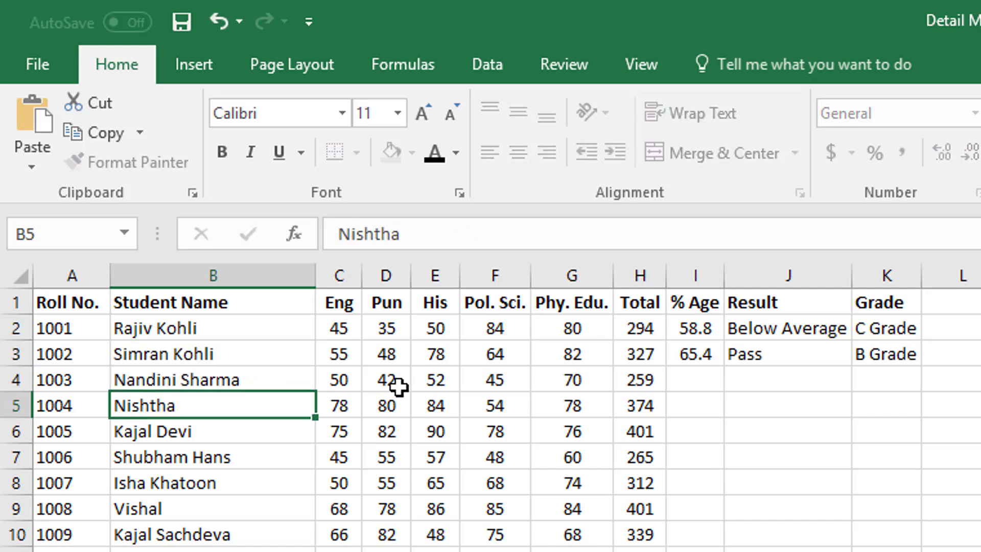
{"action": "key", "text": "Up"}
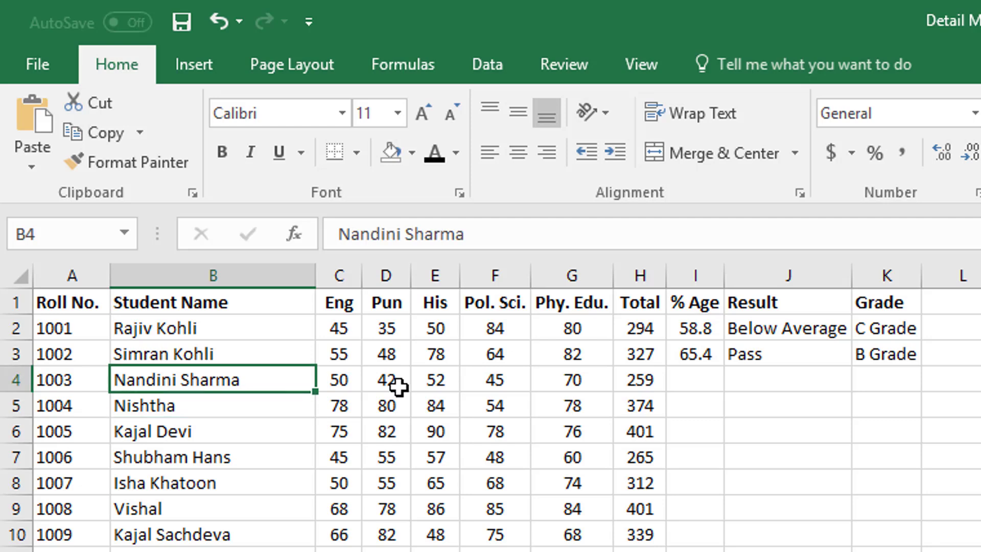
Step: Select the student names in B2:B4 and try center and right alignment before setting them to left alignment
{"action": "left_click_drag", "start_coordinate": [164, 335], "coordinate": [167, 378]}
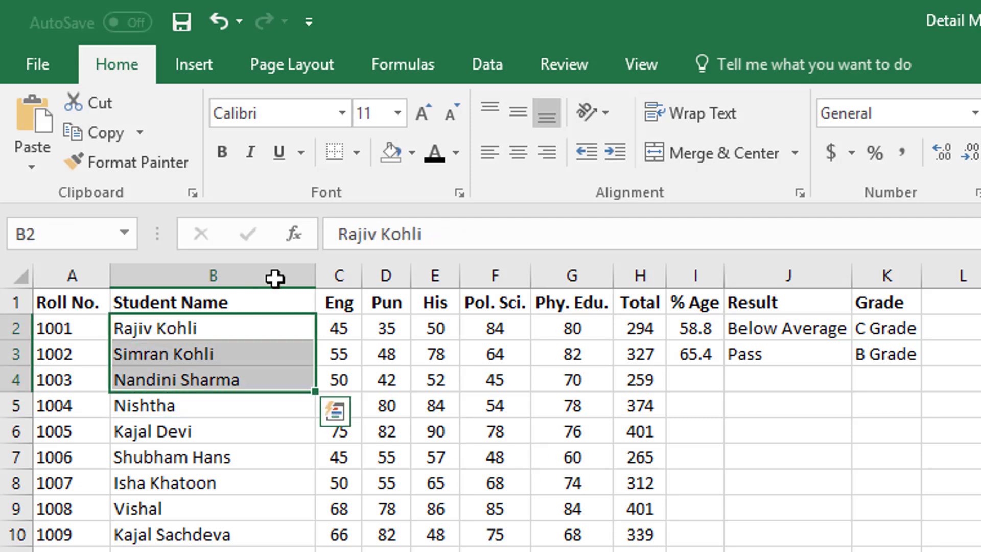
{"action": "left_click", "coordinate": [513, 159]}
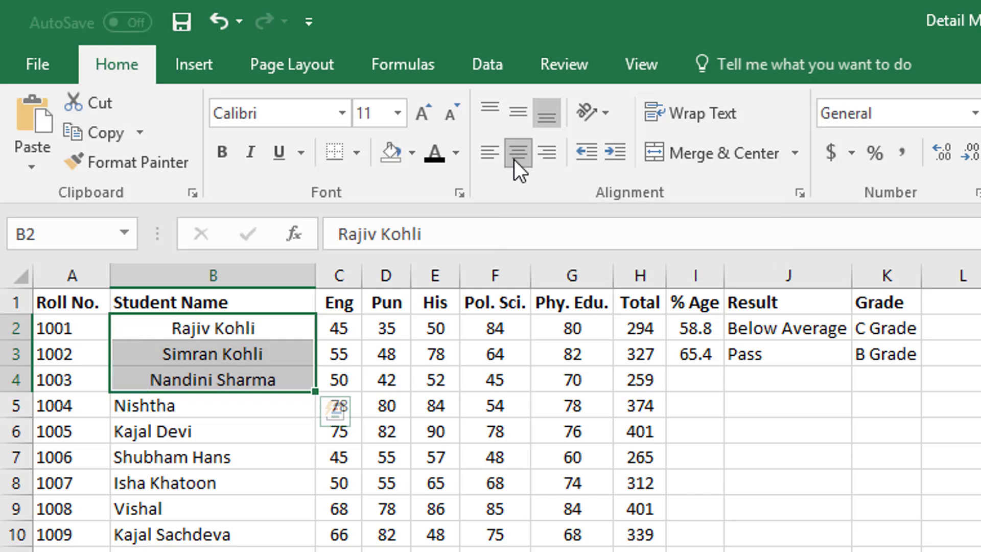
{"action": "left_click", "coordinate": [545, 153]}
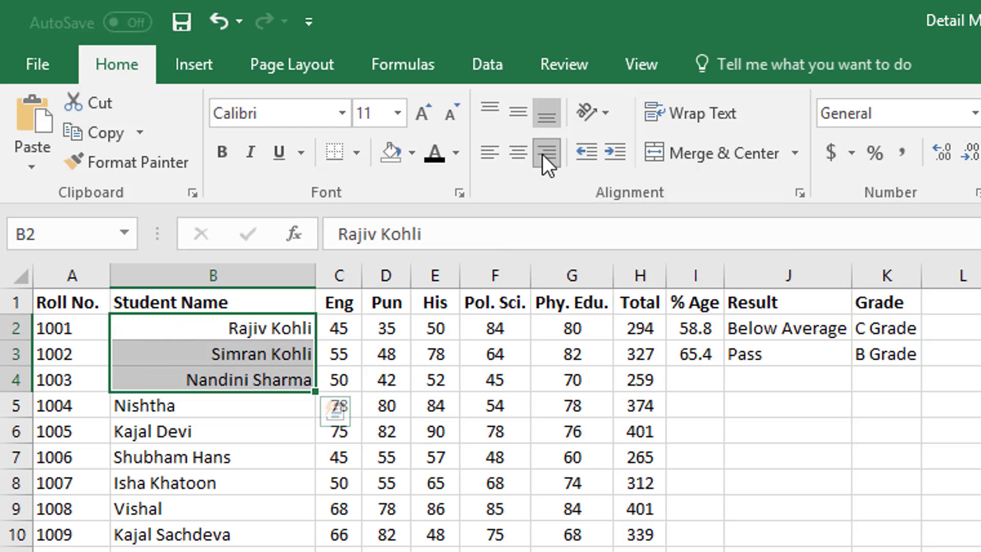
{"action": "left_click", "coordinate": [493, 152]}
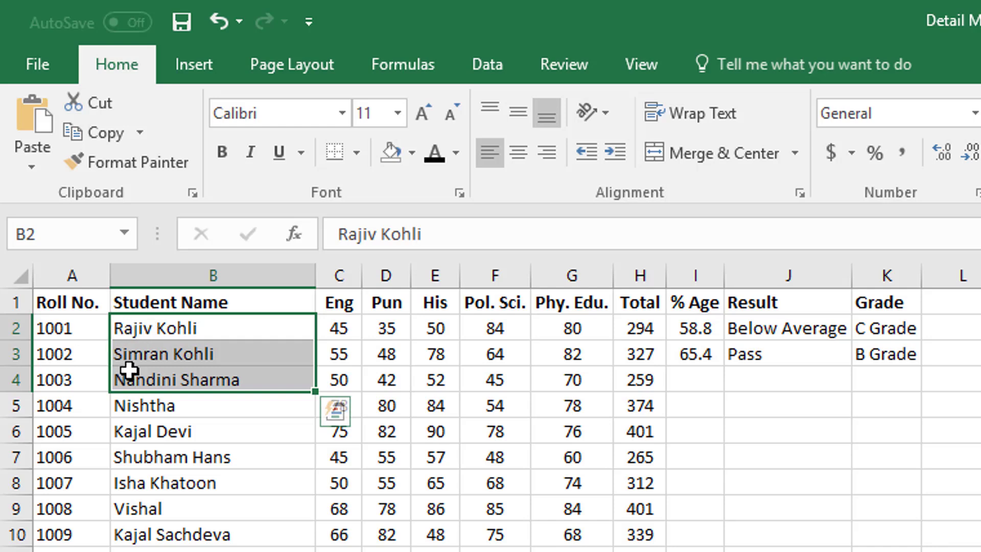
Step: Select the first student's record across cells A2:K2
{"action": "left_click", "coordinate": [148, 352]}
{"action": "left_click", "coordinate": [182, 321]}
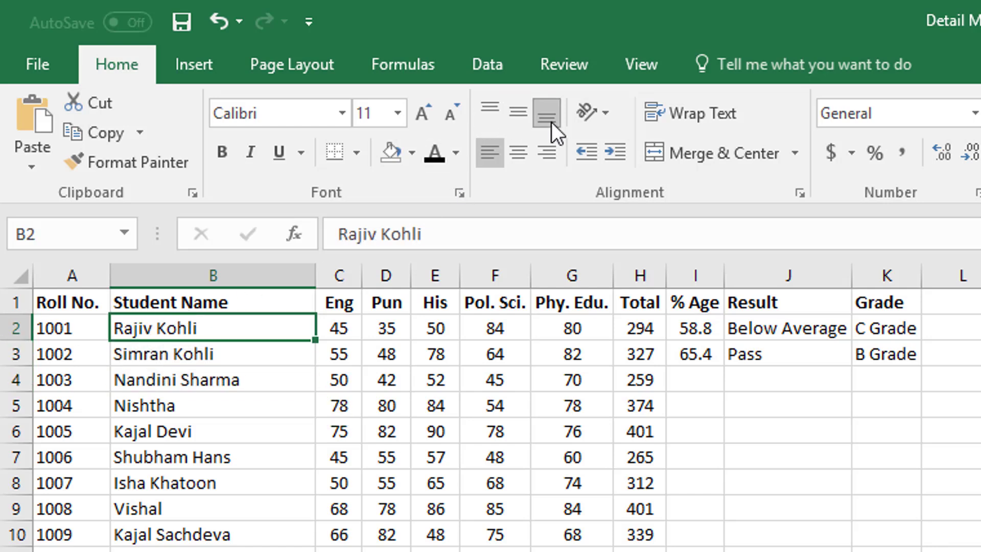
{"action": "left_click", "coordinate": [64, 325]}
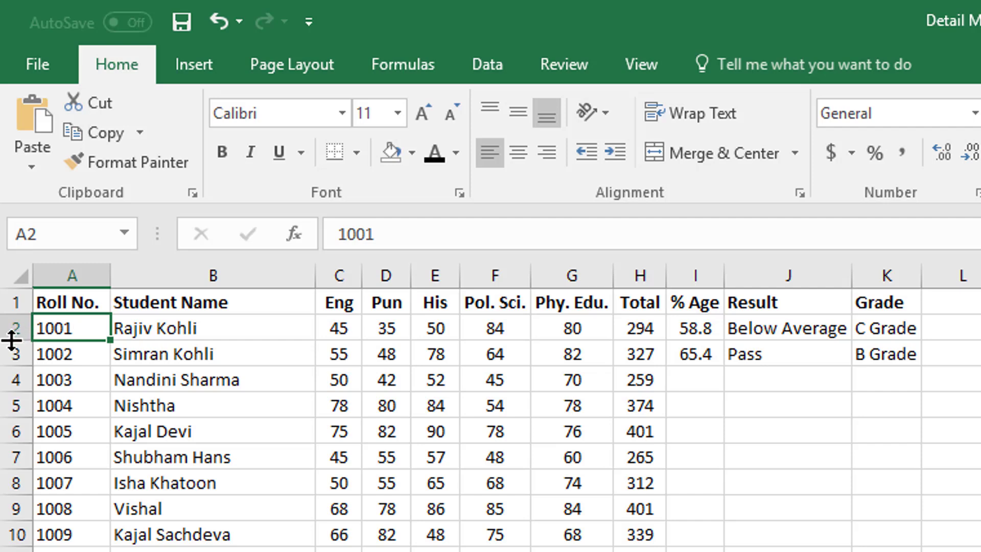
{"action": "left_click_drag", "start_coordinate": [11, 339], "coordinate": [11, 340]}
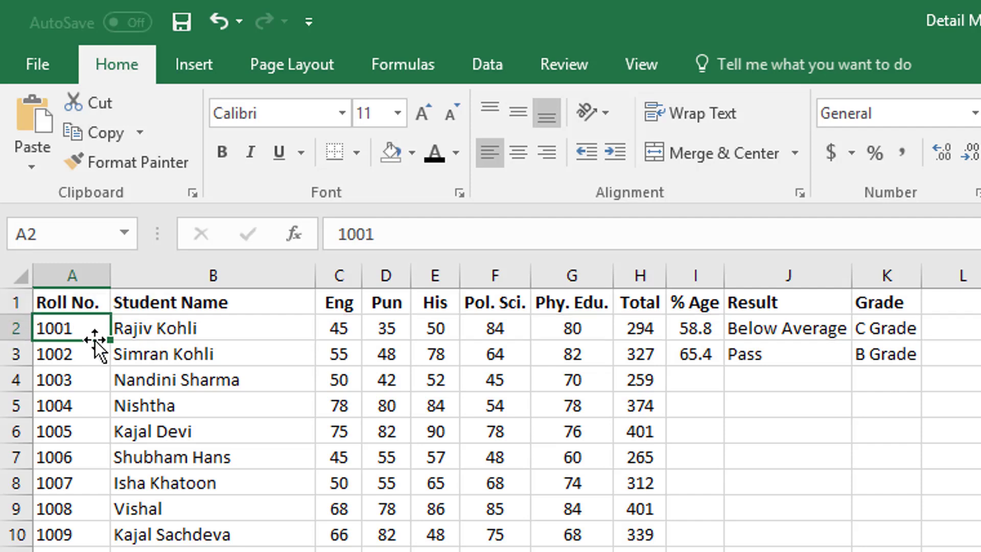
{"action": "left_click_drag", "start_coordinate": [71, 326], "coordinate": [915, 330]}
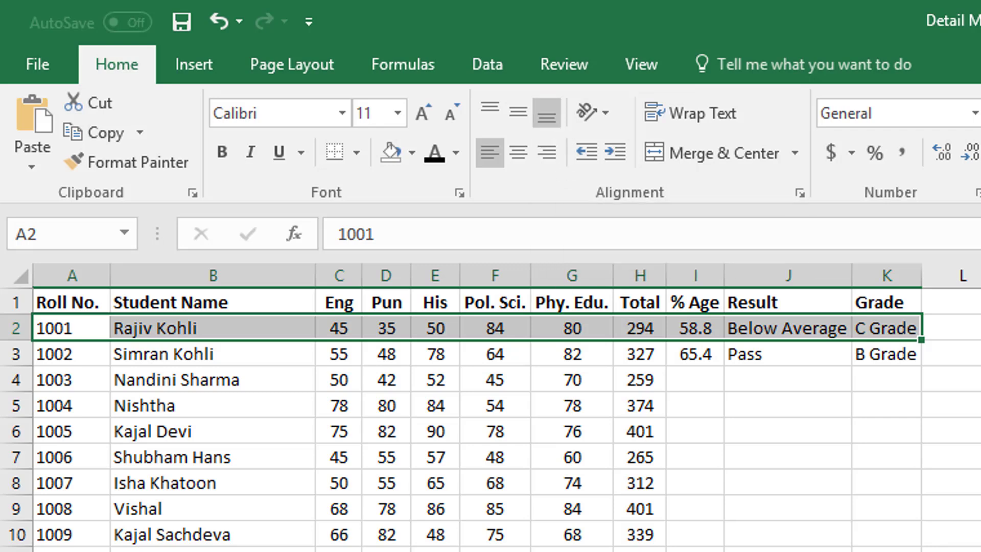
Step: On the blank worksheet, enter Sample in cell A1 and the number 93 in the cell below it
{"action": "key", "text": "ctrl+Page_Down"}
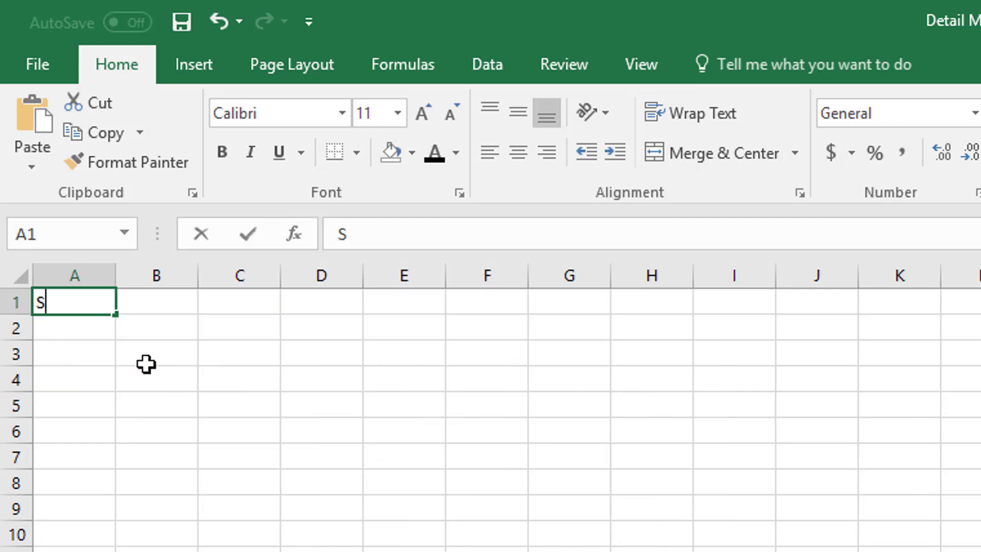
{"action": "type", "text": "Sample"}
{"action": "key", "text": "Return"}
{"action": "key", "text": "Up"}
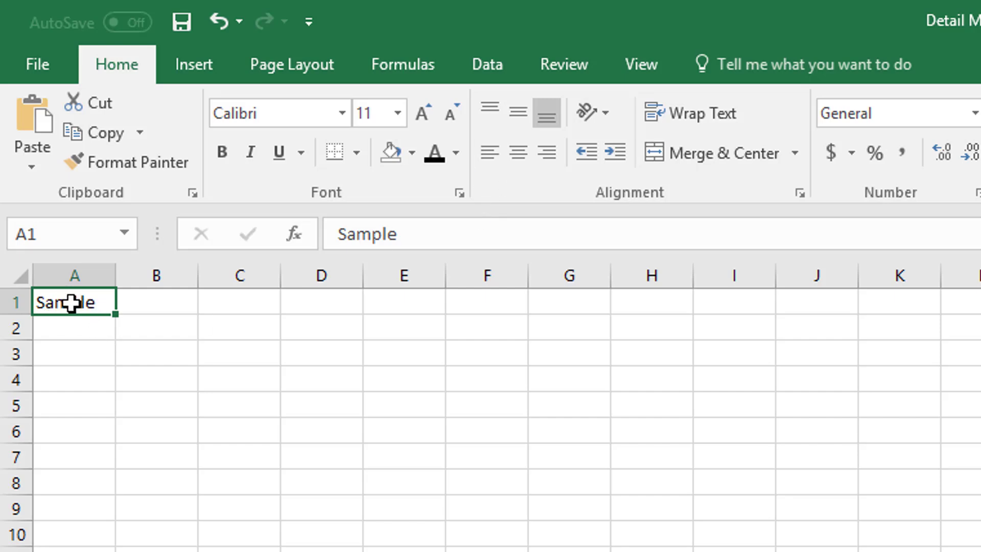
{"action": "left_click", "coordinate": [66, 338]}
{"action": "type", "text": "93"}
{"action": "key", "text": "ctrl+Return"}
{"action": "key", "text": "Return"}
{"action": "left_click", "coordinate": [70, 307]}
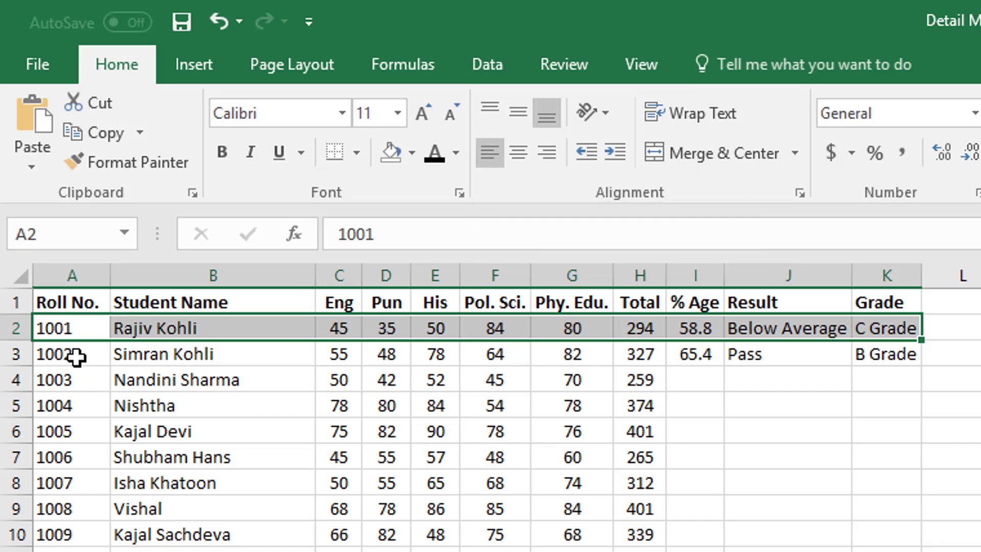
Step: Back on the marks sheet, reselect row 2's data from Roll No. through Grade, A2:K2
{"action": "left_click", "coordinate": [72, 332]}
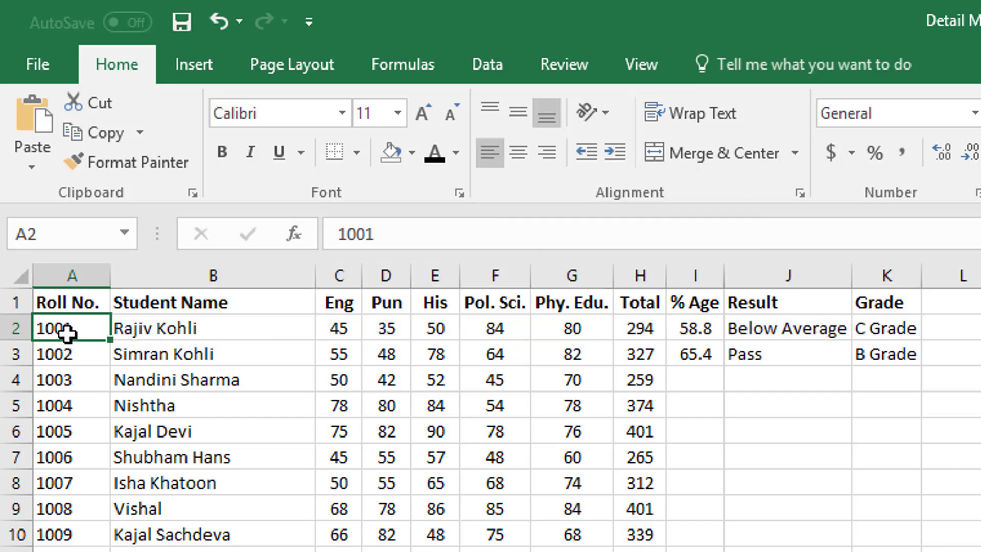
{"action": "left_click", "coordinate": [155, 325]}
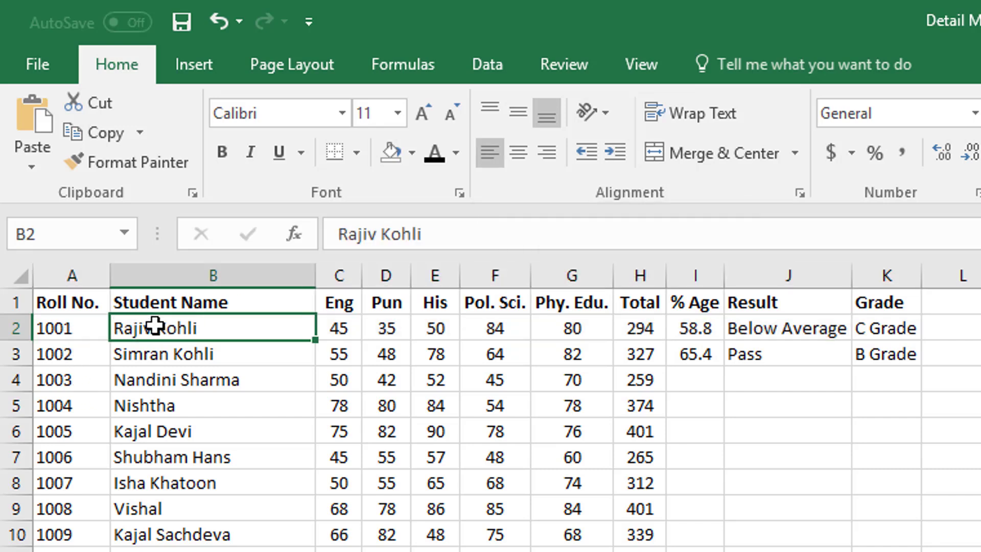
{"action": "left_click", "coordinate": [349, 328]}
{"action": "left_click", "coordinate": [392, 321]}
{"action": "left_click_drag", "start_coordinate": [21, 326], "coordinate": [446, 331]}
{"action": "left_click_drag", "start_coordinate": [59, 326], "coordinate": [891, 327]}
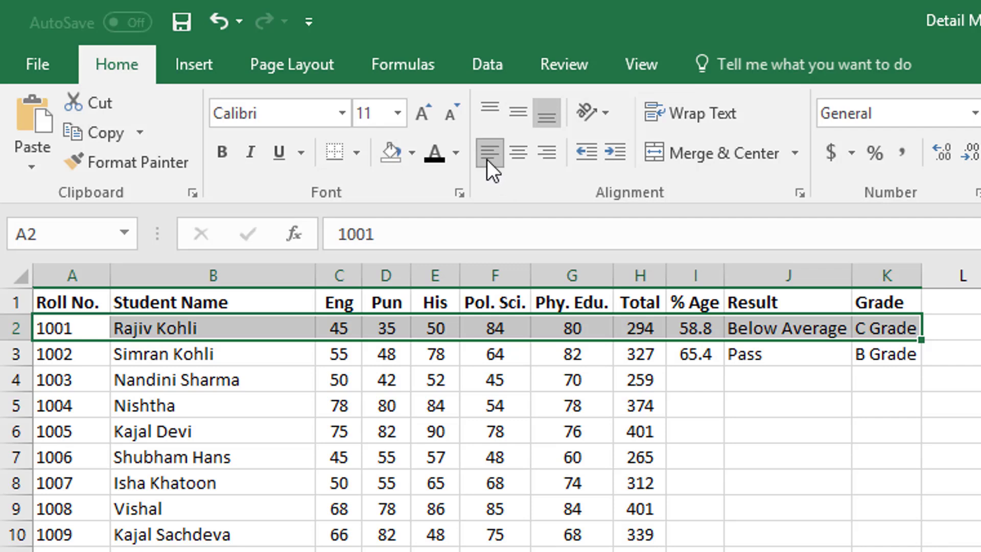
Step: Try middle and top vertical alignment on A2:K2 before setting it back to bottom alignment
{"action": "left_click", "coordinate": [513, 114]}
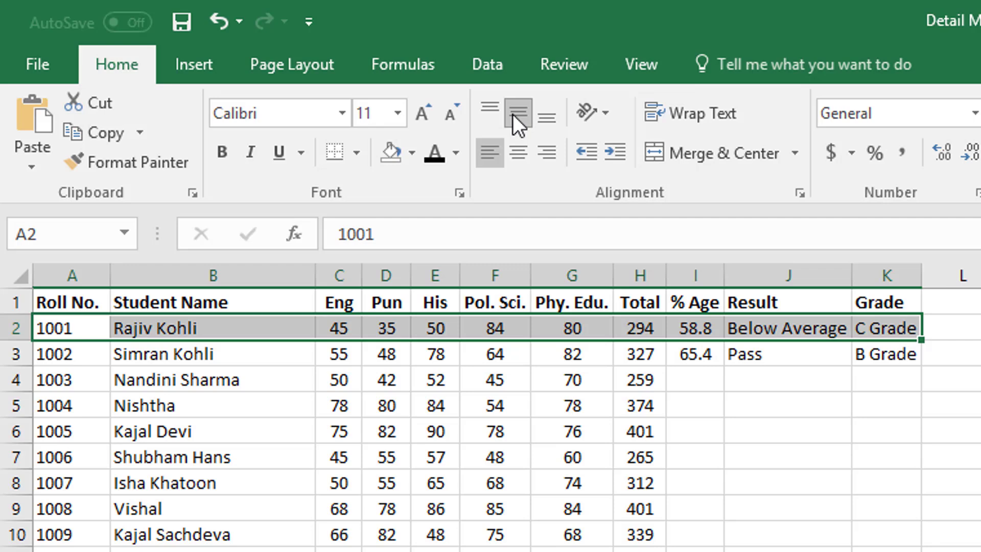
{"action": "left_click", "coordinate": [495, 105]}
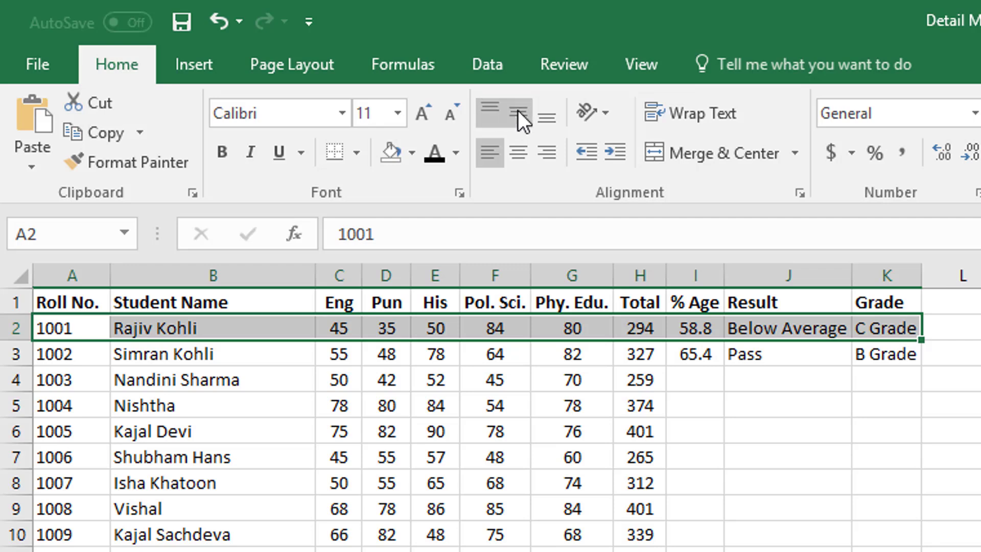
{"action": "left_click", "coordinate": [517, 109]}
{"action": "left_click", "coordinate": [541, 124]}
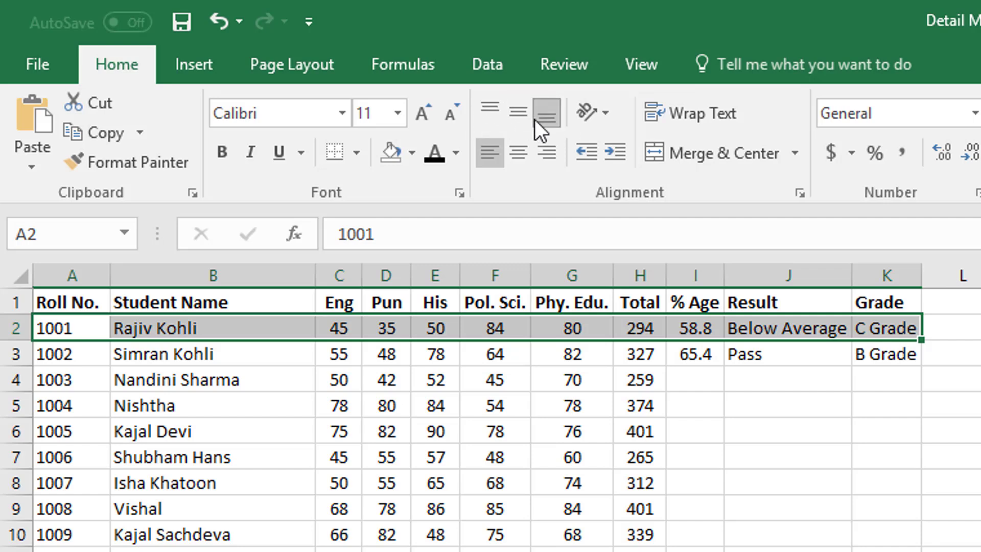
Step: Select cell A2, check row 2's height, and try top alignment before returning the cell to bottom alignment
{"action": "left_click", "coordinate": [78, 321]}
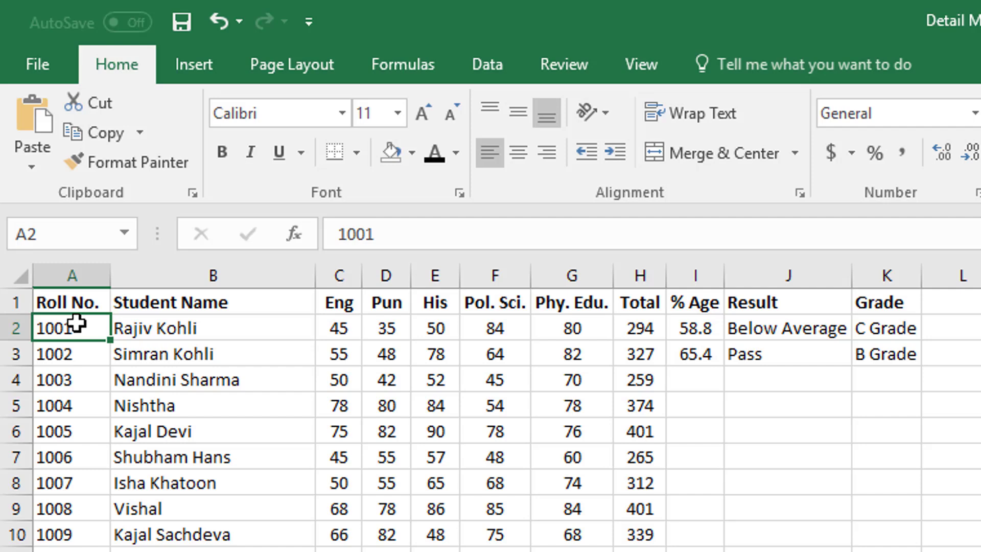
{"action": "left_click_drag", "start_coordinate": [9, 340], "coordinate": [9, 340]}
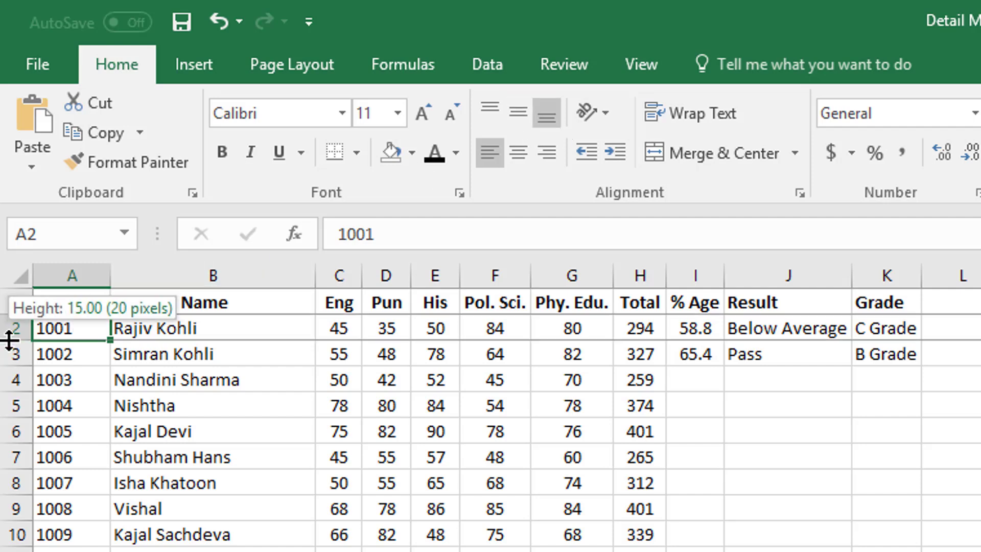
{"action": "left_click_drag", "start_coordinate": [10, 340], "coordinate": [10, 340]}
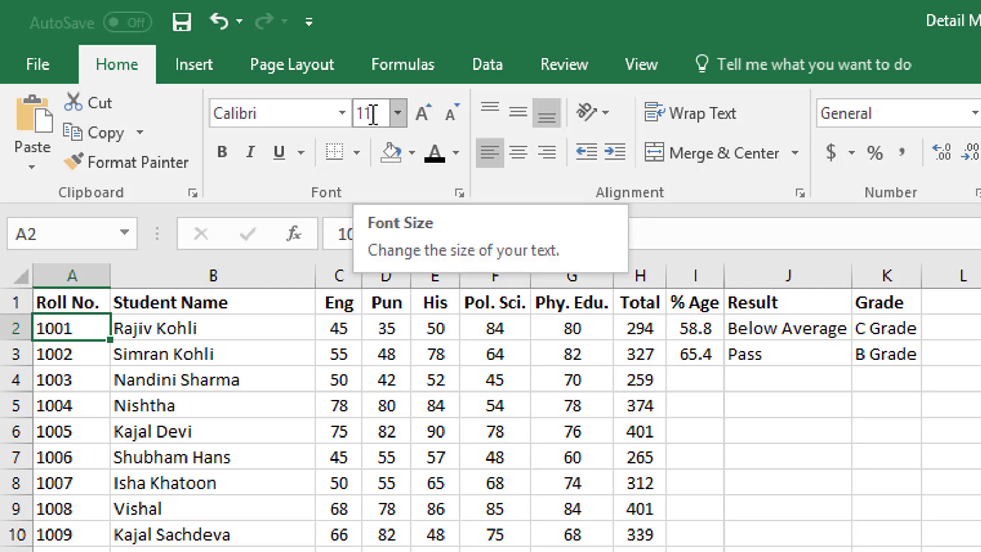
{"action": "left_click_drag", "start_coordinate": [19, 339], "coordinate": [19, 339]}
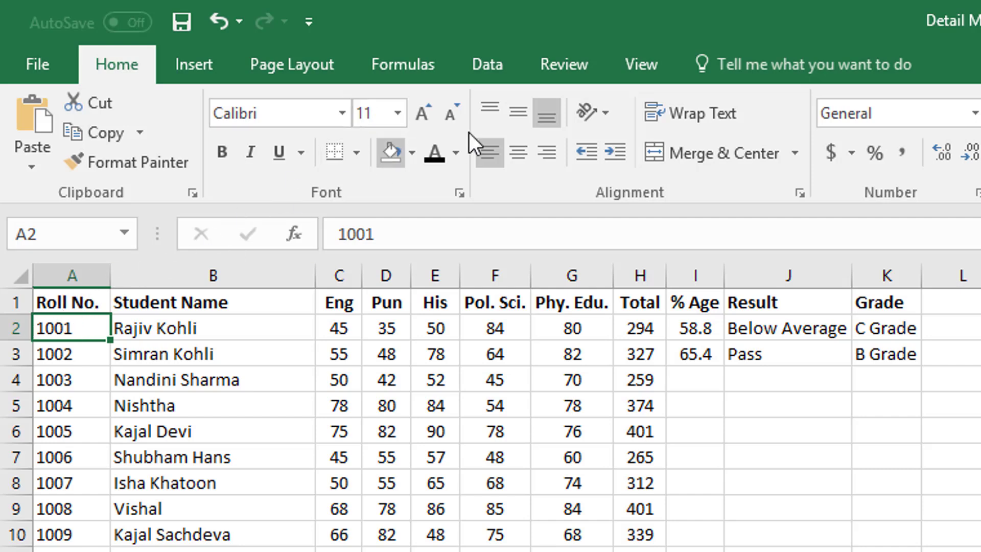
{"action": "left_click", "coordinate": [481, 111]}
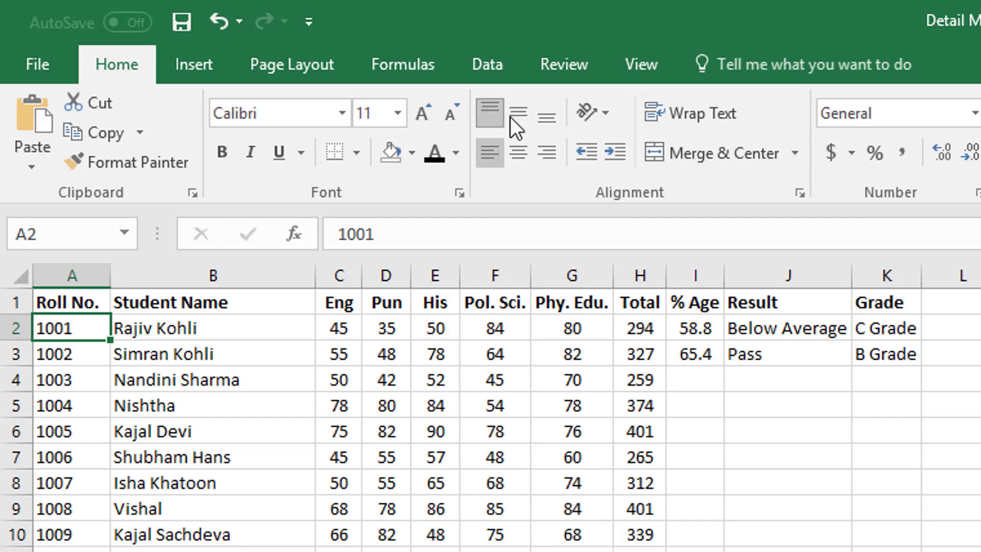
{"action": "left_click", "coordinate": [542, 123]}
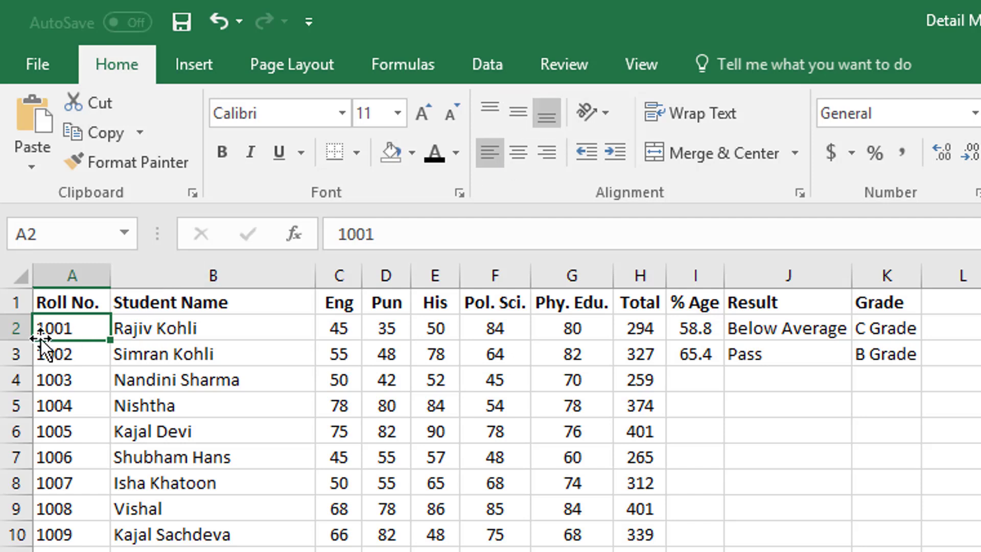
Step: Increase row 2 to about twice its height and apply middle alignment to A2:K2
{"action": "left_click_drag", "start_coordinate": [16, 340], "coordinate": [11, 366]}
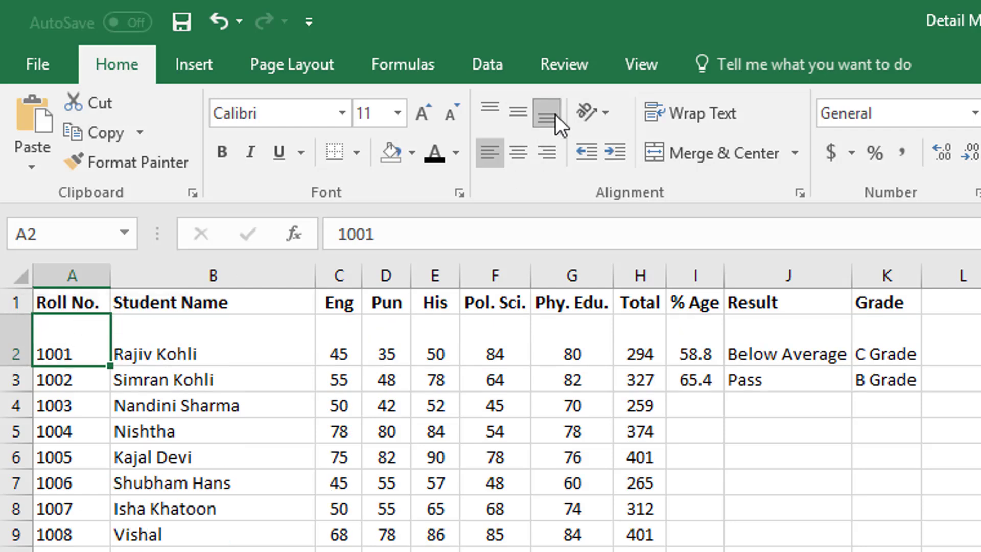
{"action": "left_click_drag", "start_coordinate": [75, 339], "coordinate": [887, 329]}
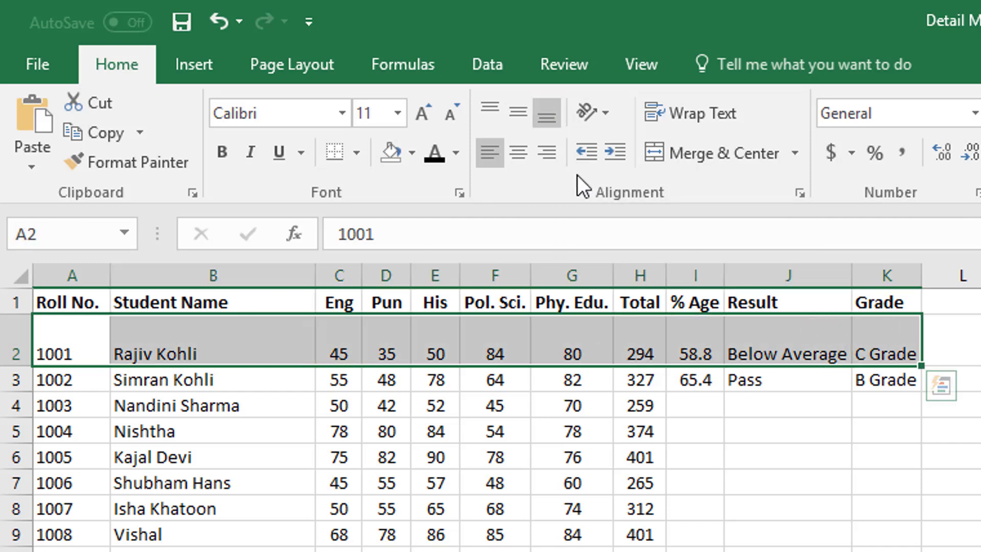
{"action": "left_click", "coordinate": [519, 117]}
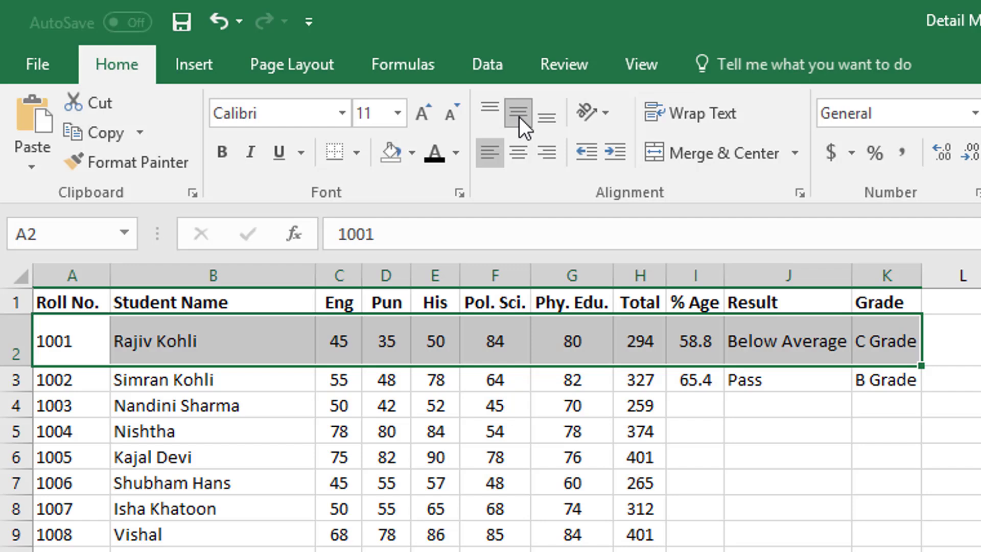
Step: Try making row 3 taller than row 2, and undo the height change
{"action": "left_click", "coordinate": [136, 378]}
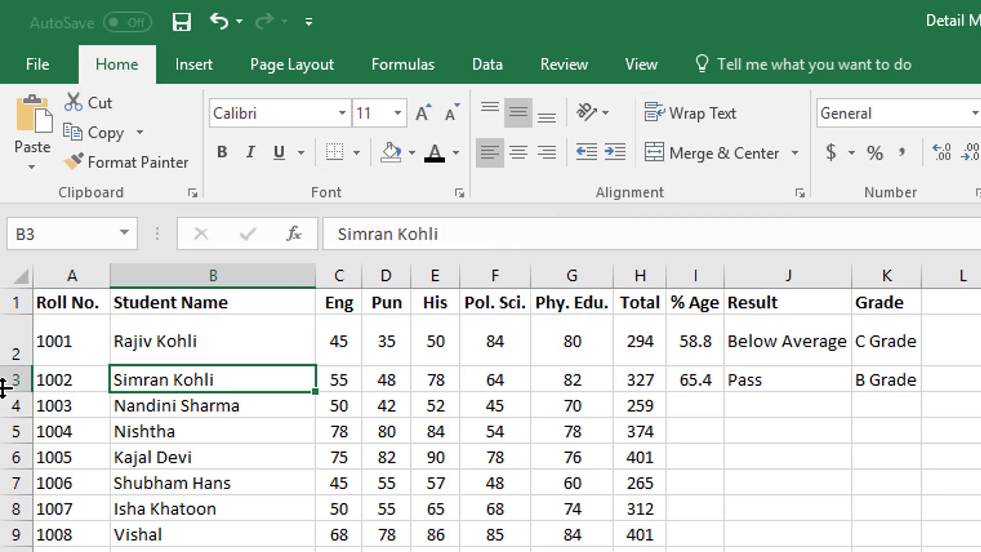
{"action": "left_click_drag", "start_coordinate": [4, 388], "coordinate": [3, 435]}
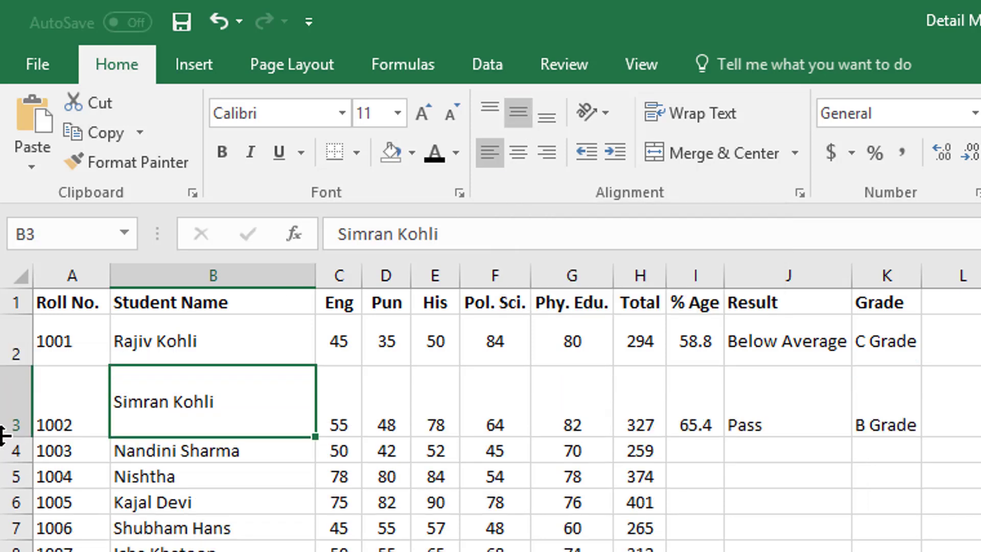
{"action": "left_click", "coordinate": [225, 25]}
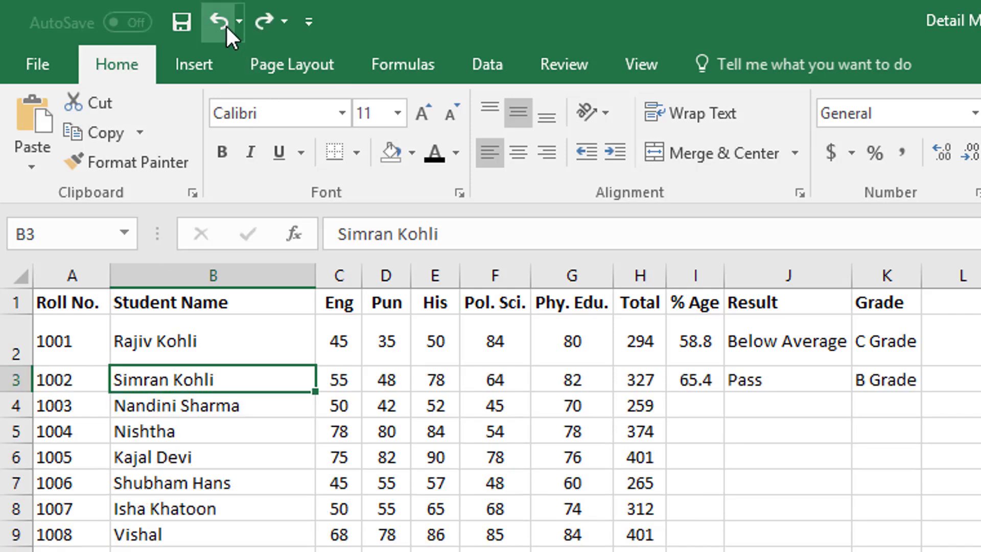
Step: Reselect A2:K2 and try top and middle alignment before setting the row's text to bottom alignment
{"action": "left_click_drag", "start_coordinate": [71, 339], "coordinate": [822, 311]}
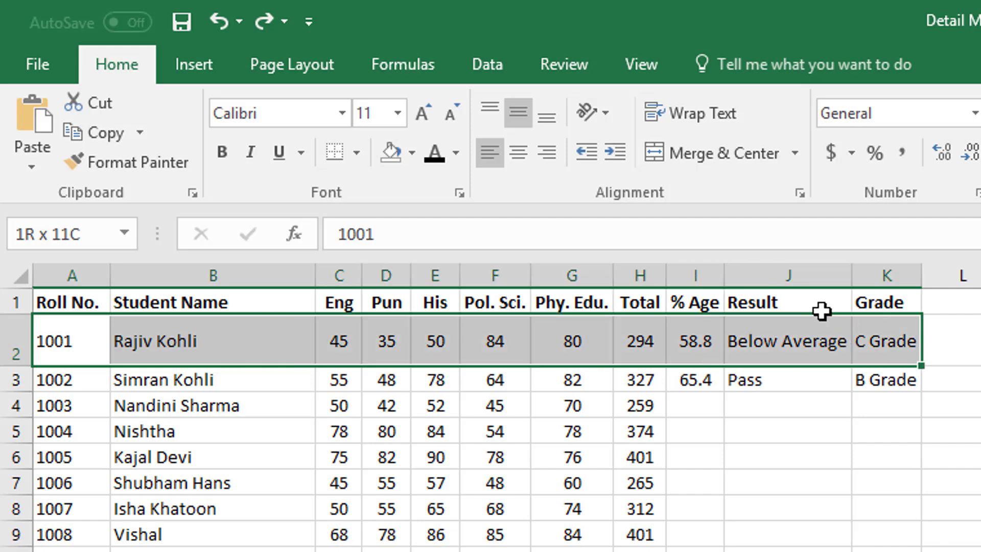
{"action": "left_click", "coordinate": [482, 114]}
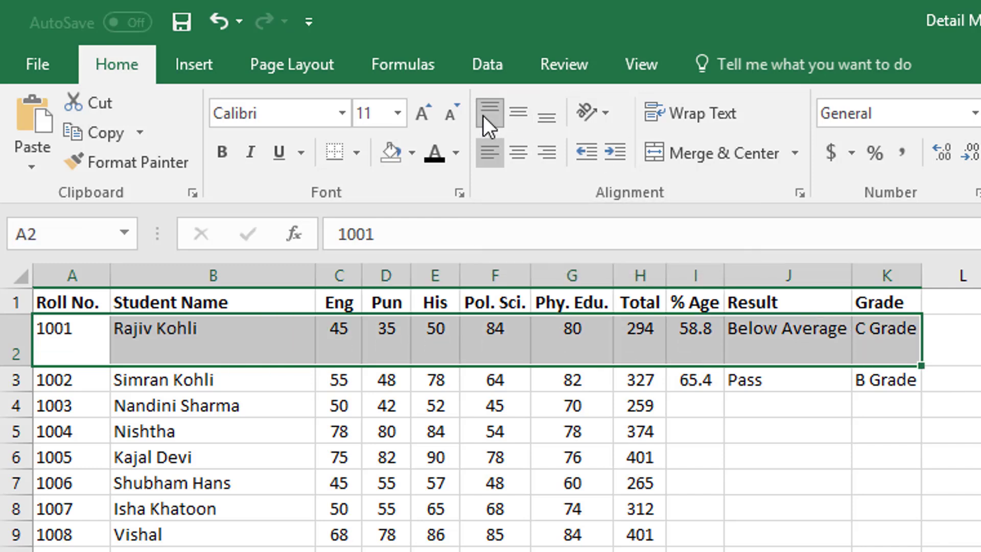
{"action": "left_click", "coordinate": [507, 115]}
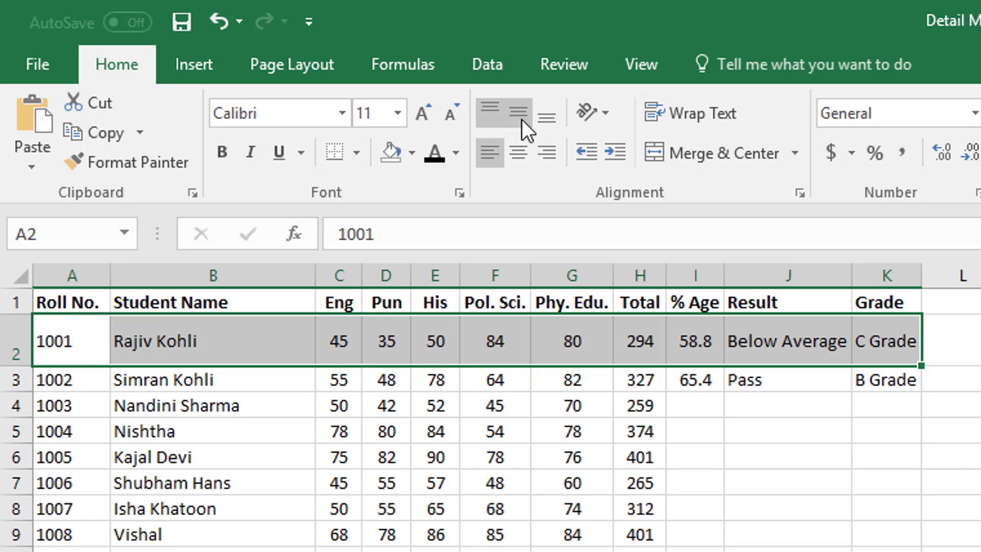
{"action": "left_click", "coordinate": [549, 122]}
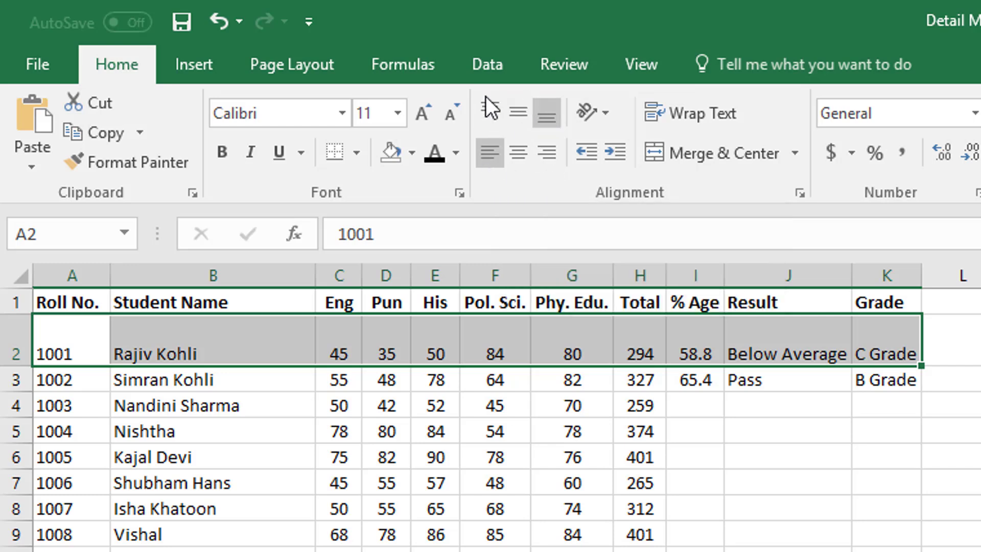
Step: Place the student name in B2 in the cell's top-right corner, before moving it to the bottom-left corner
{"action": "left_click", "coordinate": [149, 343]}
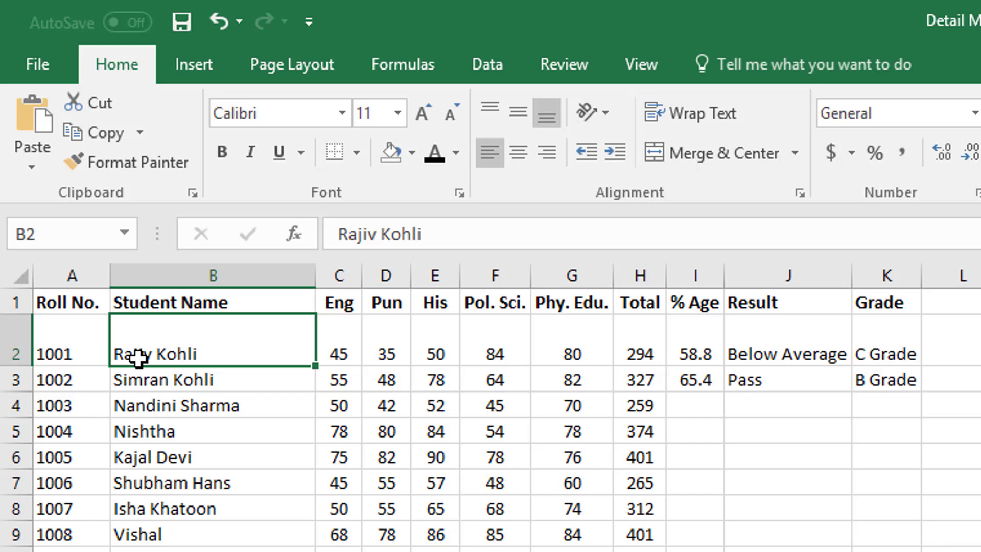
{"action": "left_click", "coordinate": [542, 158]}
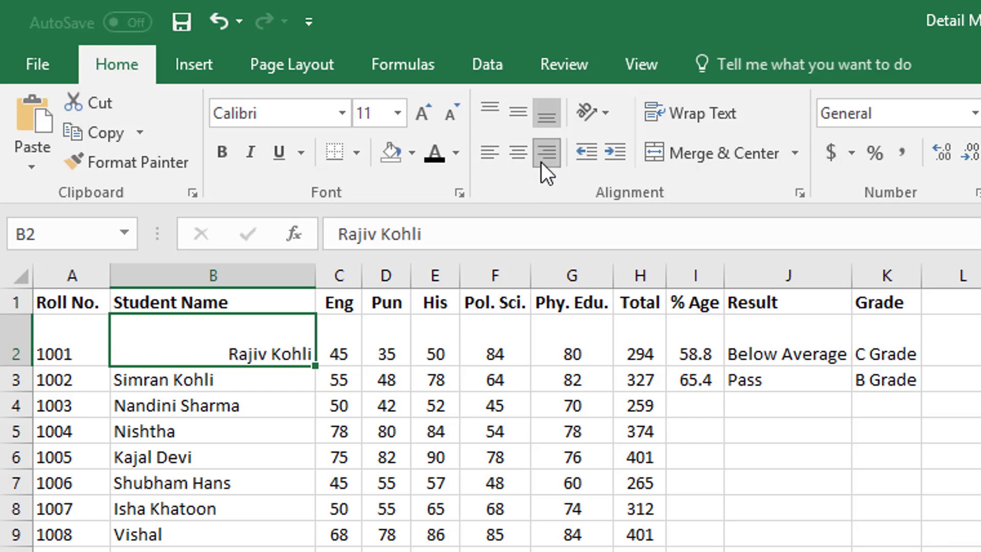
{"action": "left_click", "coordinate": [492, 108]}
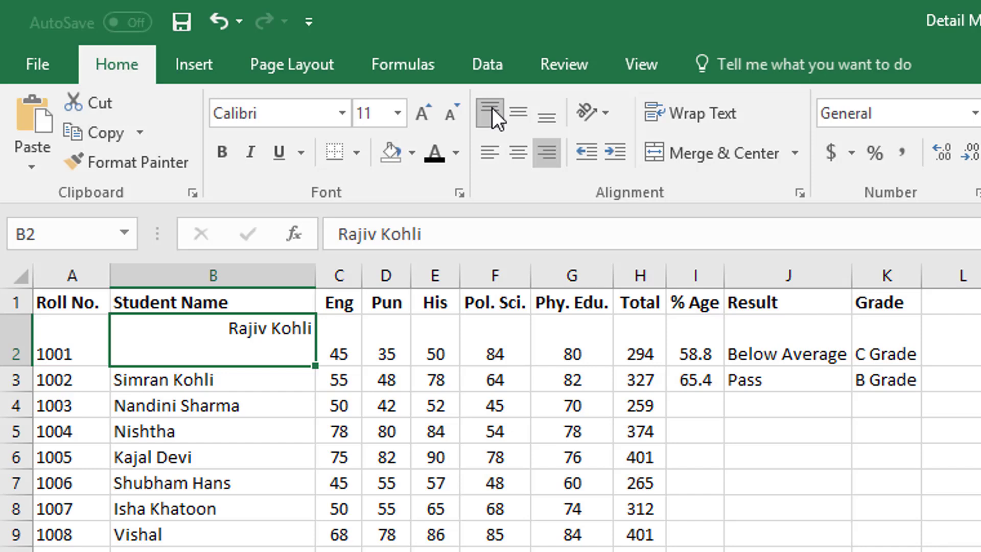
{"action": "left_click", "coordinate": [482, 158]}
{"action": "left_click", "coordinate": [545, 120]}
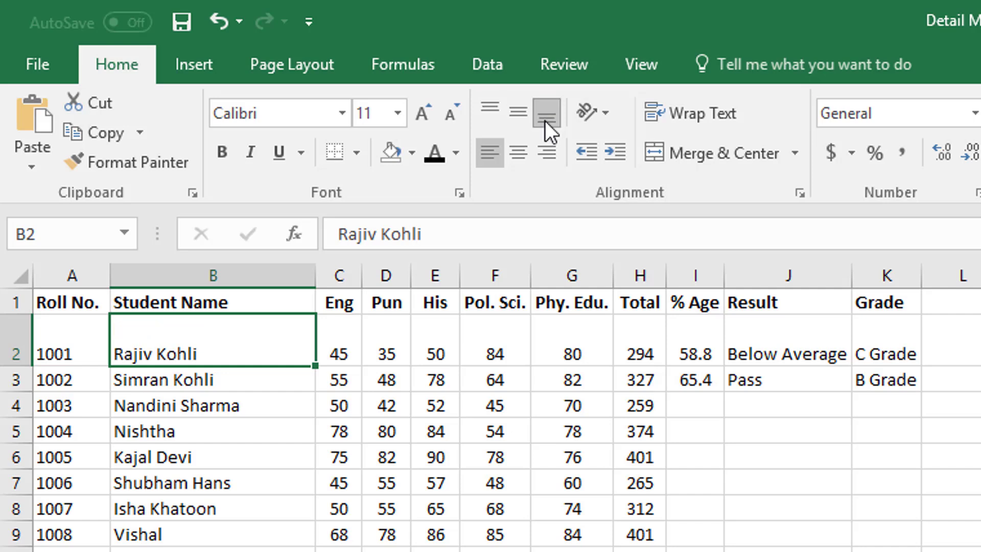
Step: Center the name in B2 both vertically and horizontally, before restoring left and bottom alignment
{"action": "left_click", "coordinate": [520, 112]}
{"action": "left_click", "coordinate": [520, 149]}
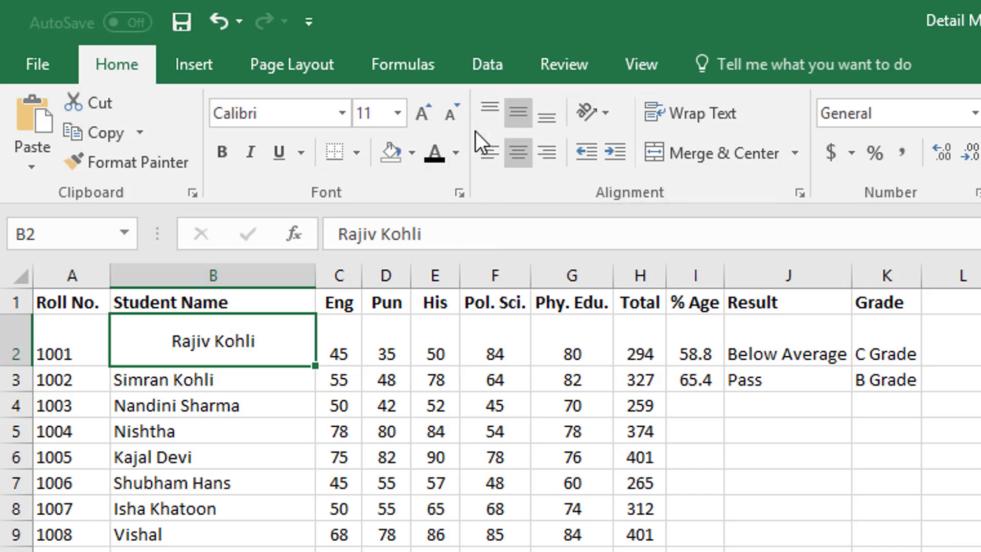
{"action": "left_click", "coordinate": [484, 154]}
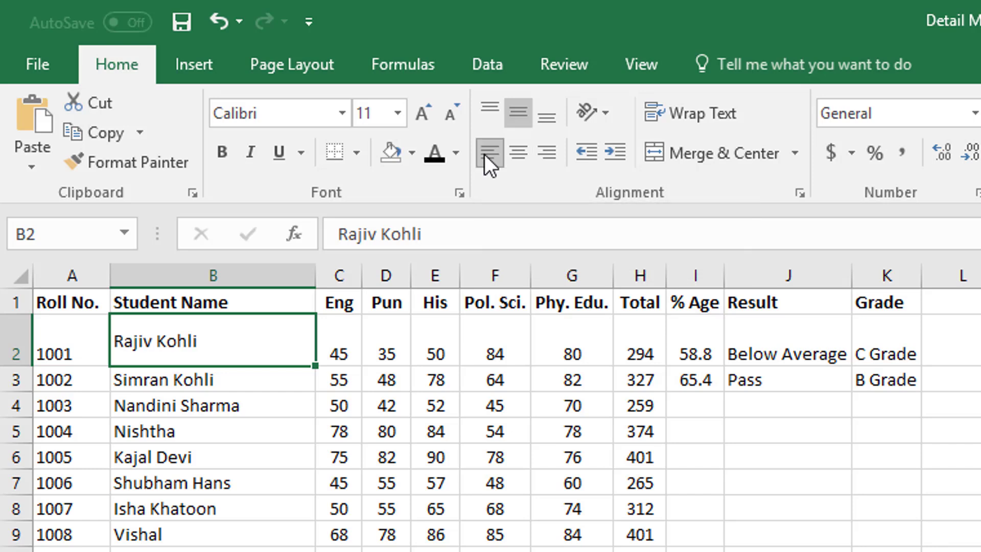
{"action": "left_click", "coordinate": [546, 123]}
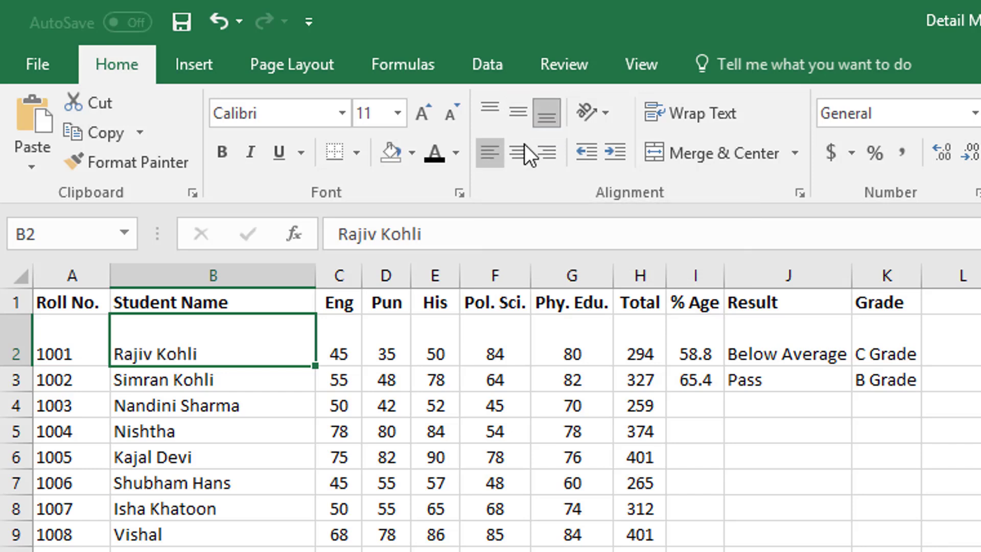
Step: Reduce row 2 to the same height as the other rows, keeping B2 left-aligned
{"action": "left_click_drag", "start_coordinate": [22, 366], "coordinate": [23, 339]}
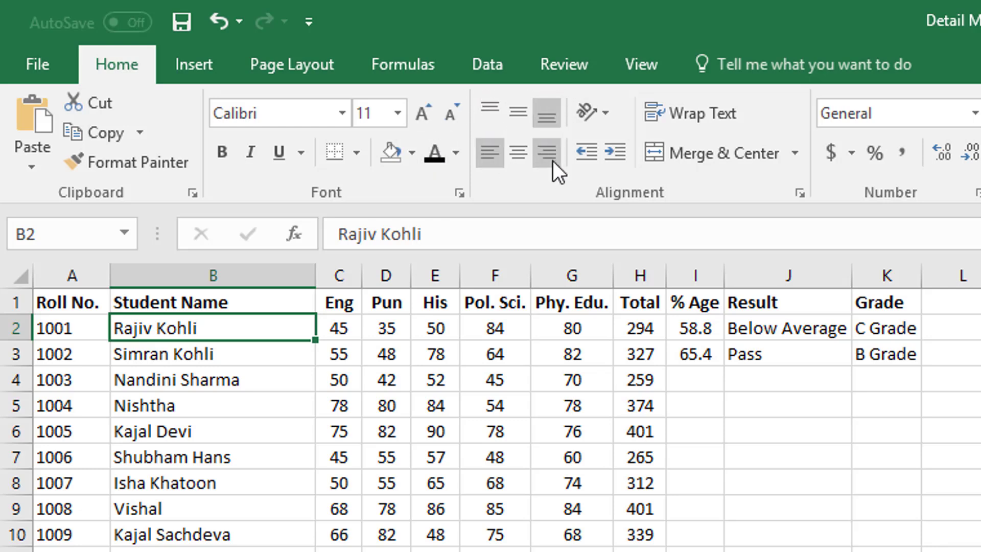
{"action": "left_click", "coordinate": [480, 145]}
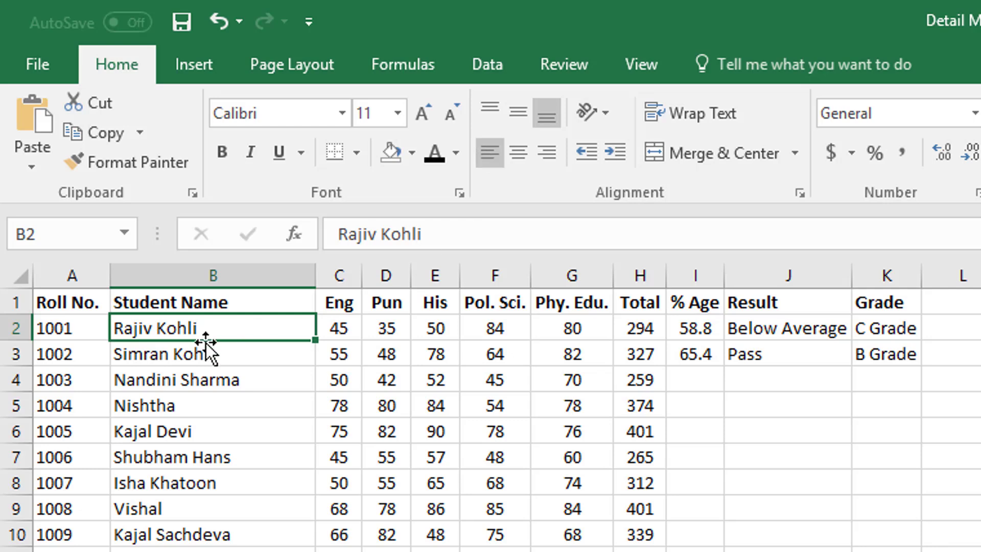
Step: Try shifting the name in B2 with leading spaces, and cancel the cell edit
{"action": "double_click", "coordinate": [117, 330]}
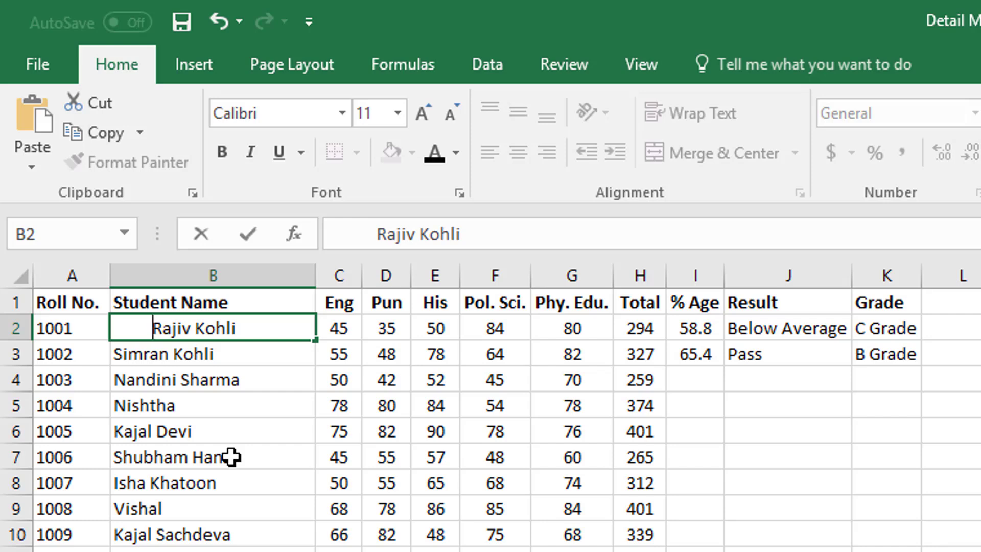
{"action": "key", "text": "Escape"}
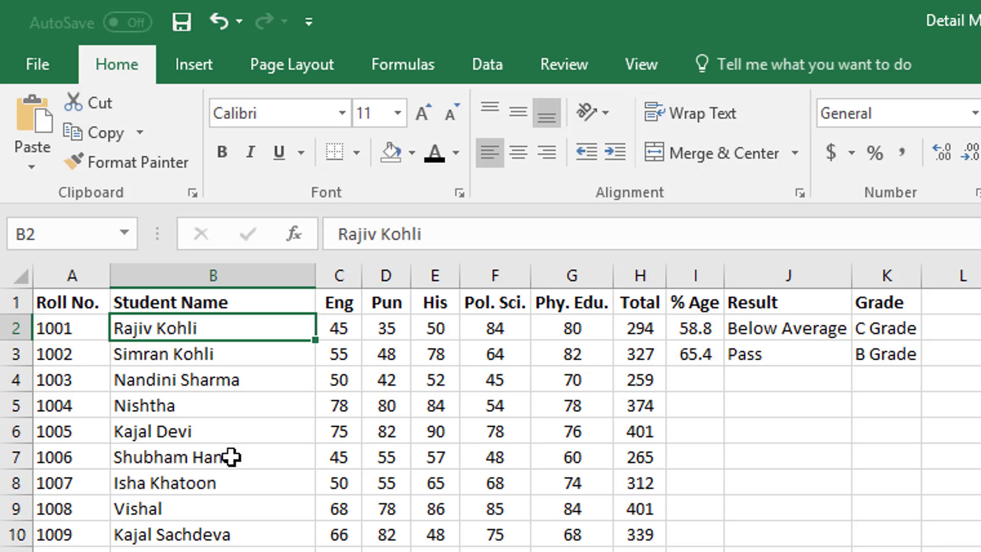
Step: Select the student names in B2:B10 and increase their indent by four levels
{"action": "left_click_drag", "start_coordinate": [141, 330], "coordinate": [139, 551]}
{"action": "left_click_drag", "start_coordinate": [73, 323], "coordinate": [77, 551]}
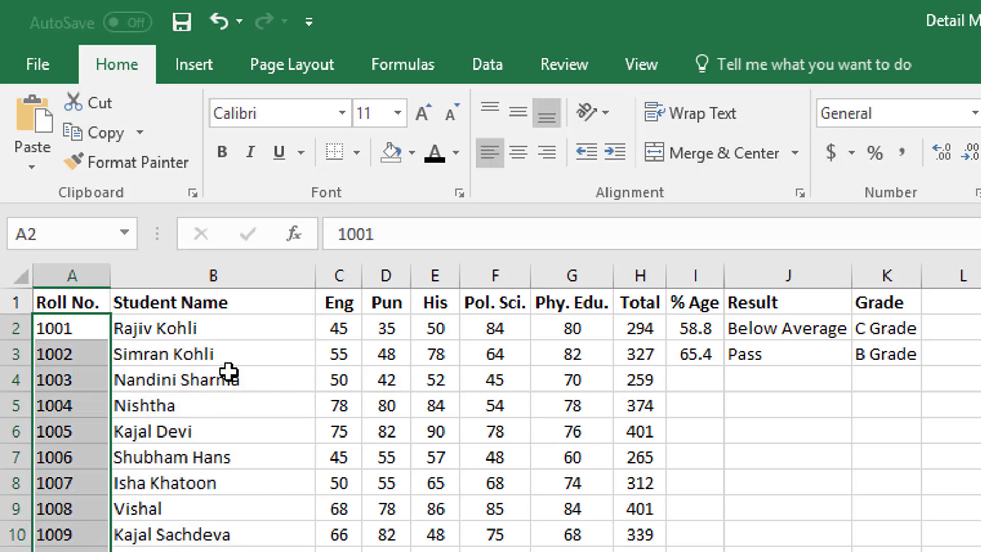
{"action": "left_click_drag", "start_coordinate": [226, 327], "coordinate": [219, 536]}
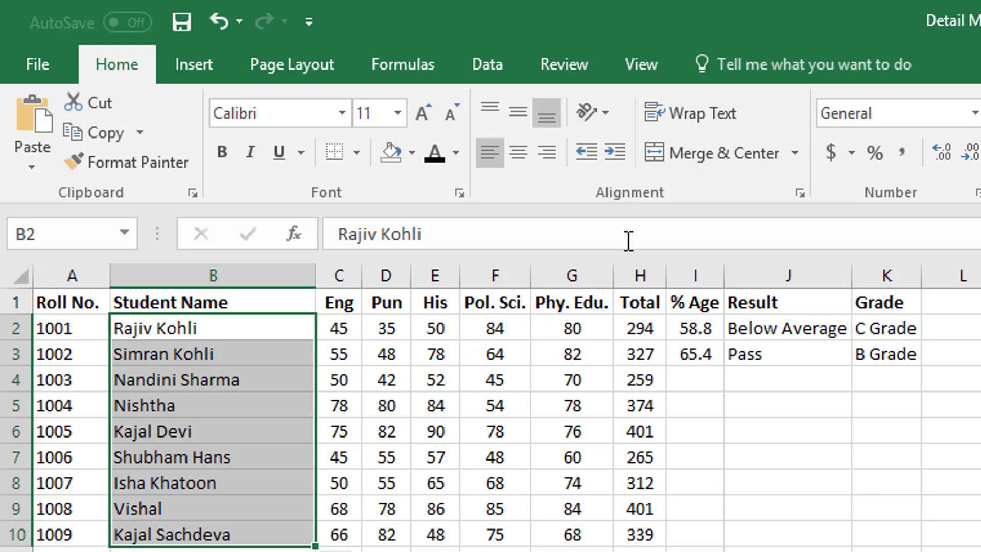
{"action": "left_click", "coordinate": [622, 158]}
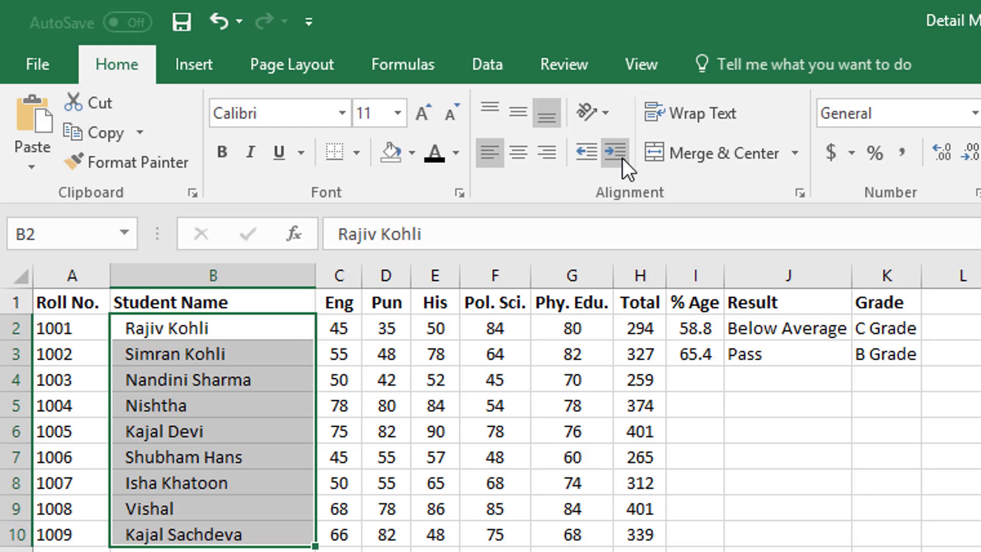
{"action": "left_click", "coordinate": [623, 157]}
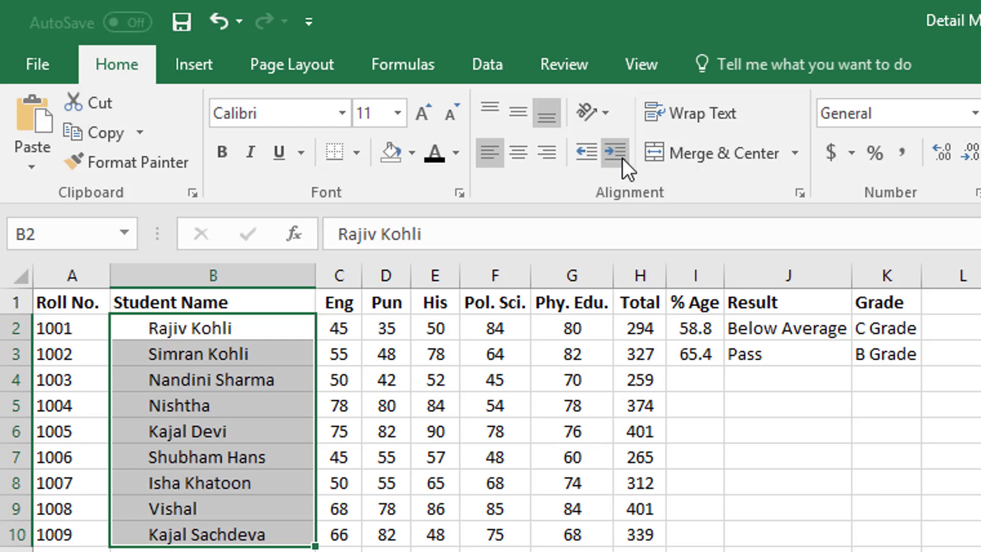
{"action": "left_click", "coordinate": [612, 156]}
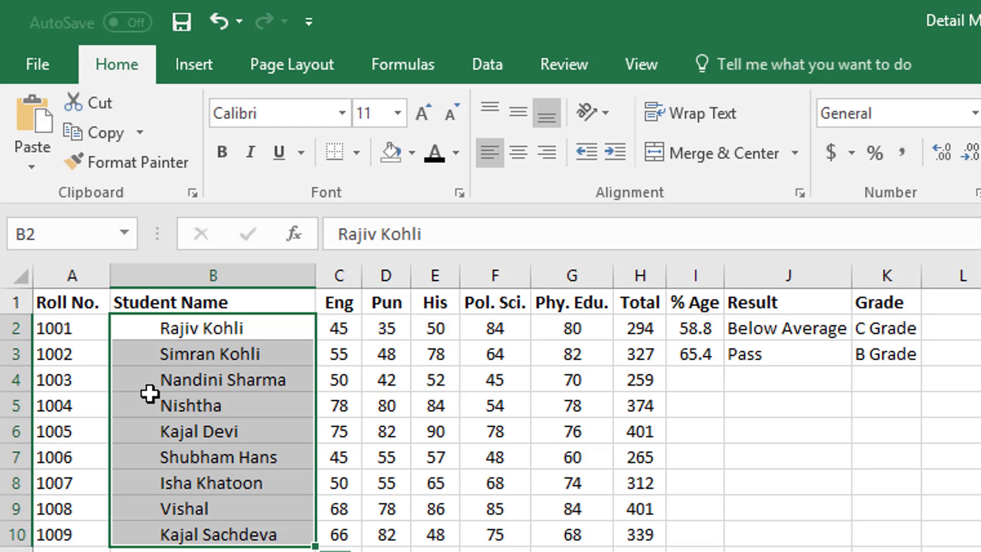
Step: Decrease the indent of the student names in B2:B10 by four levels, back to the cell edge
{"action": "left_click", "coordinate": [588, 157]}
{"action": "left_click", "coordinate": [589, 156]}
{"action": "left_click", "coordinate": [589, 156]}
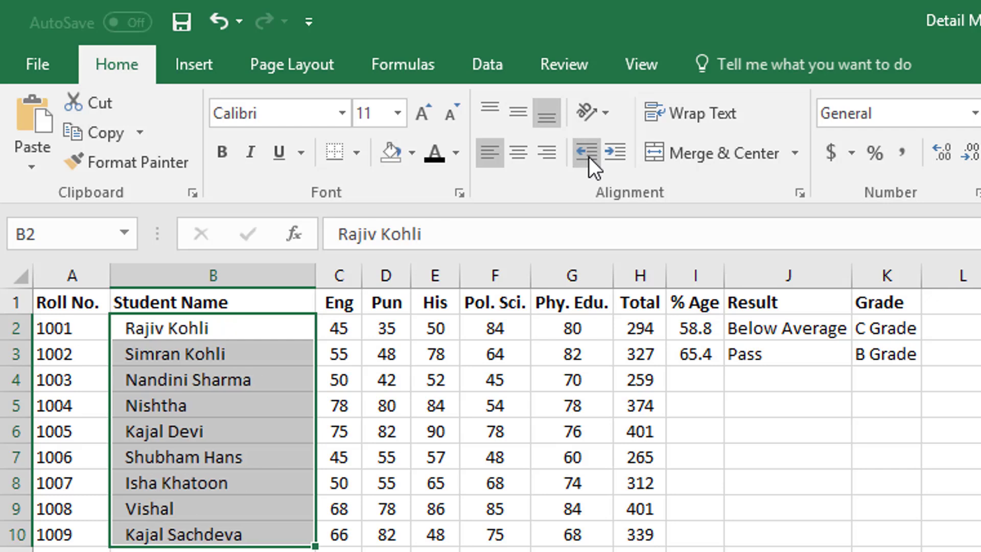
{"action": "left_click", "coordinate": [588, 156]}
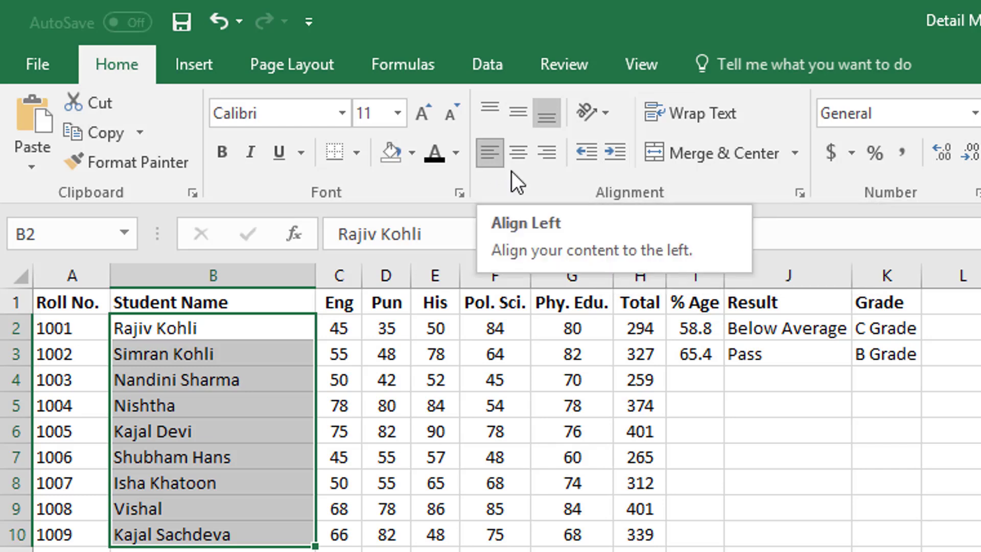
Step: Try indenting the names in B2:B10 by one level and by two levels, removing the indent each time
{"action": "left_click", "coordinate": [614, 153]}
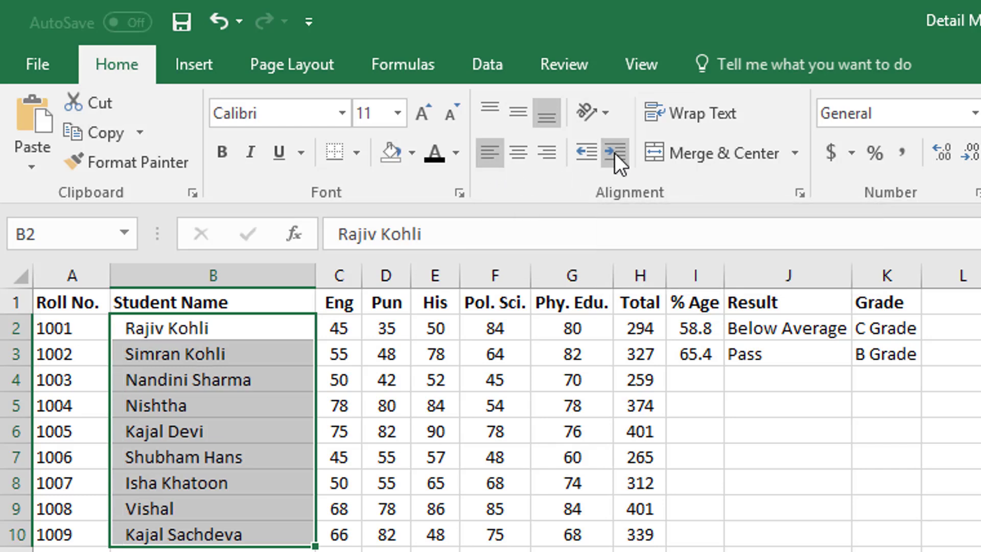
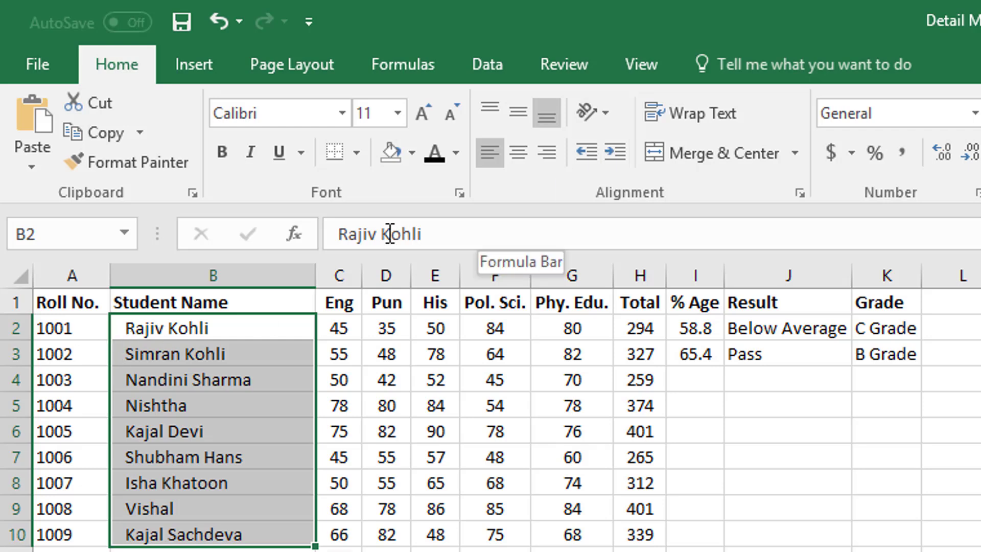
{"action": "left_click", "coordinate": [578, 151]}
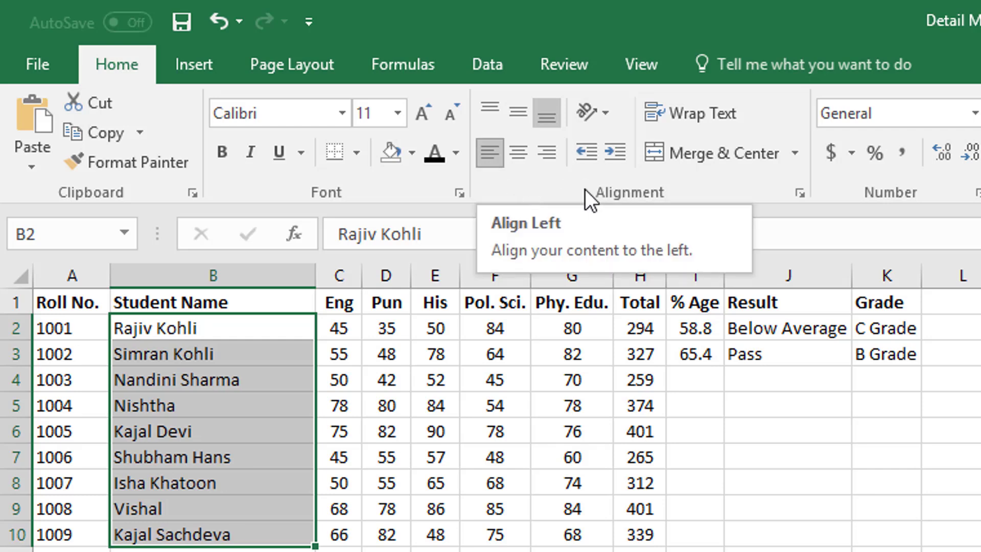
{"action": "left_click", "coordinate": [623, 151]}
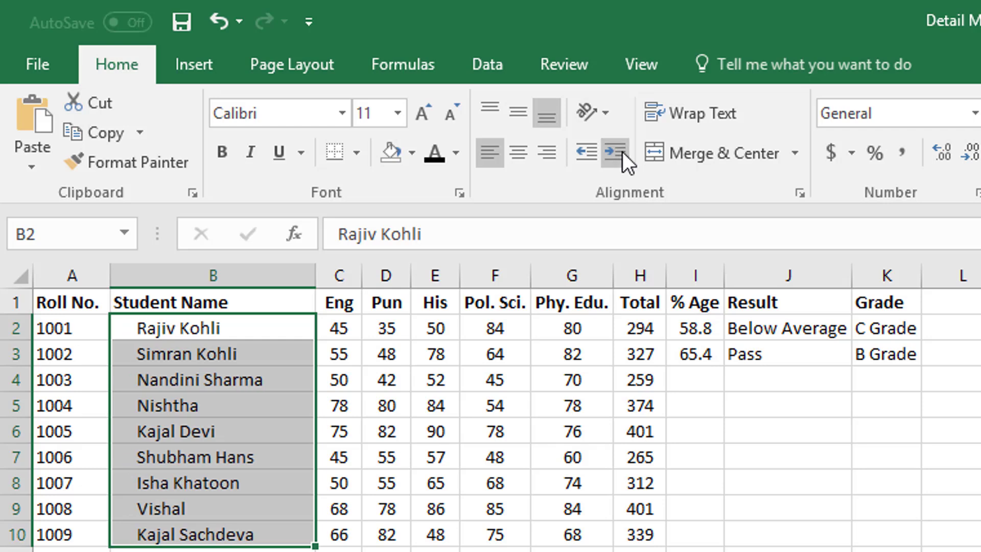
{"action": "left_click", "coordinate": [580, 158]}
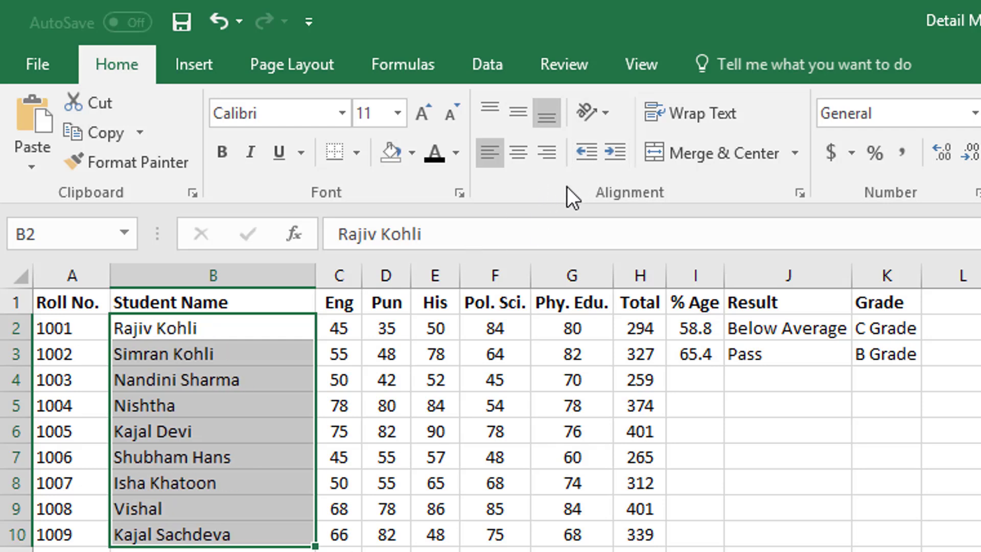
Step: Right-align the student names in B2:B10 and indent them one level from the right edge
{"action": "left_click", "coordinate": [543, 157]}
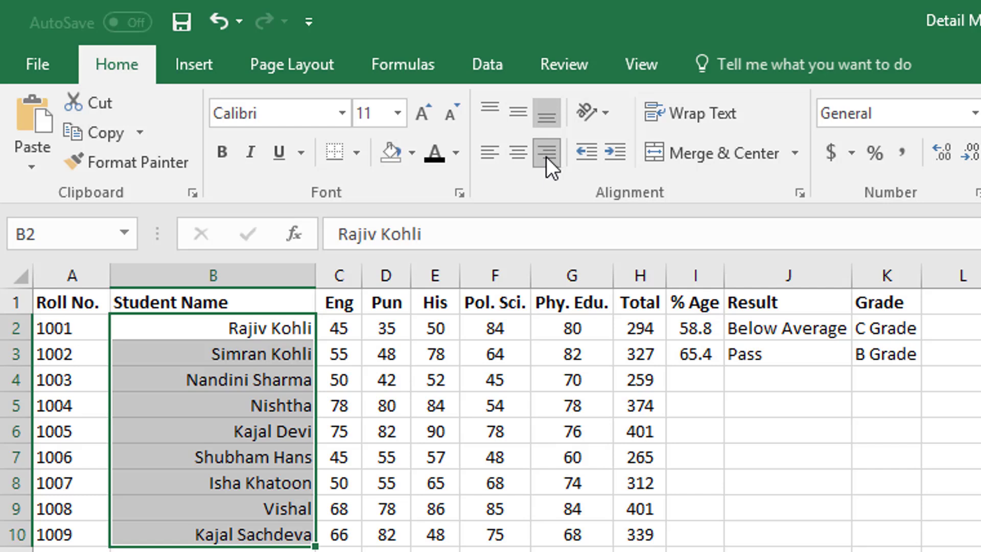
{"action": "left_click", "coordinate": [609, 154]}
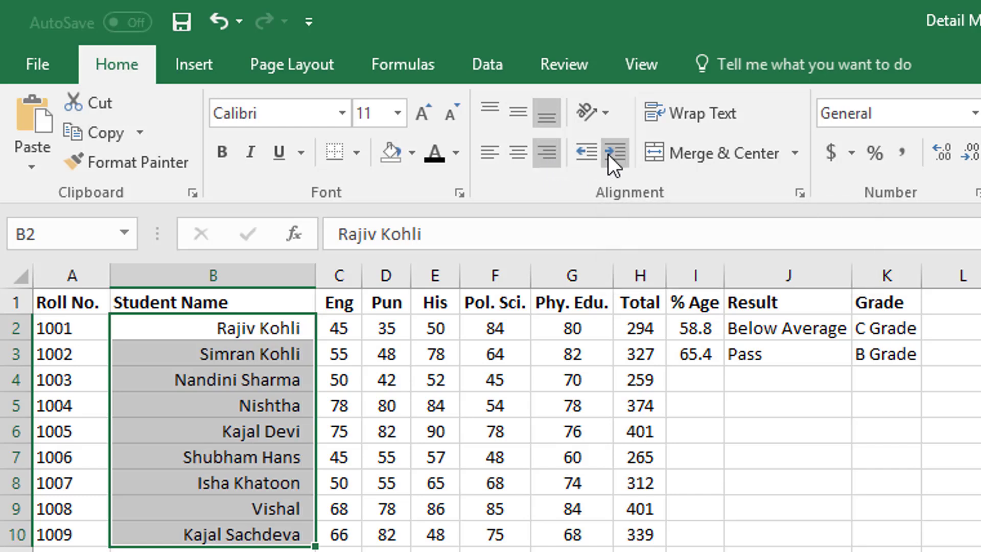
Step: Right-align the Eng marks in C2:C10 and widen column C to nearly twice its width
{"action": "left_click_drag", "start_coordinate": [338, 330], "coordinate": [335, 532]}
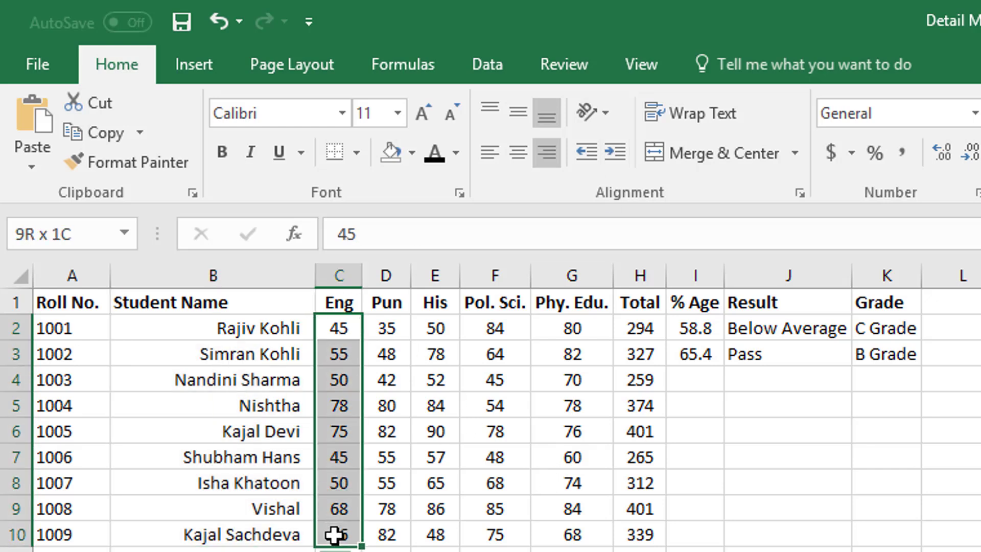
{"action": "left_click", "coordinate": [547, 153]}
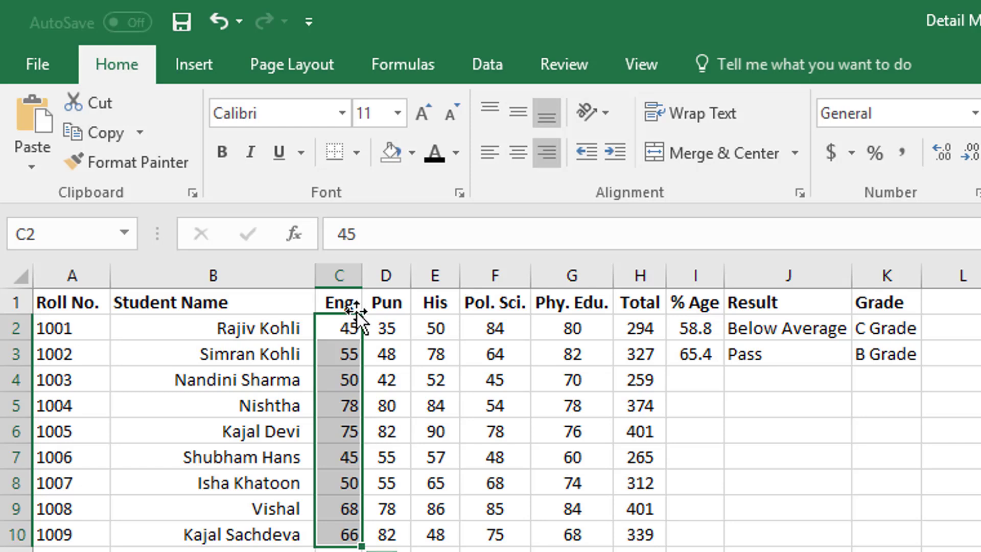
{"action": "left_click_drag", "start_coordinate": [363, 276], "coordinate": [400, 281]}
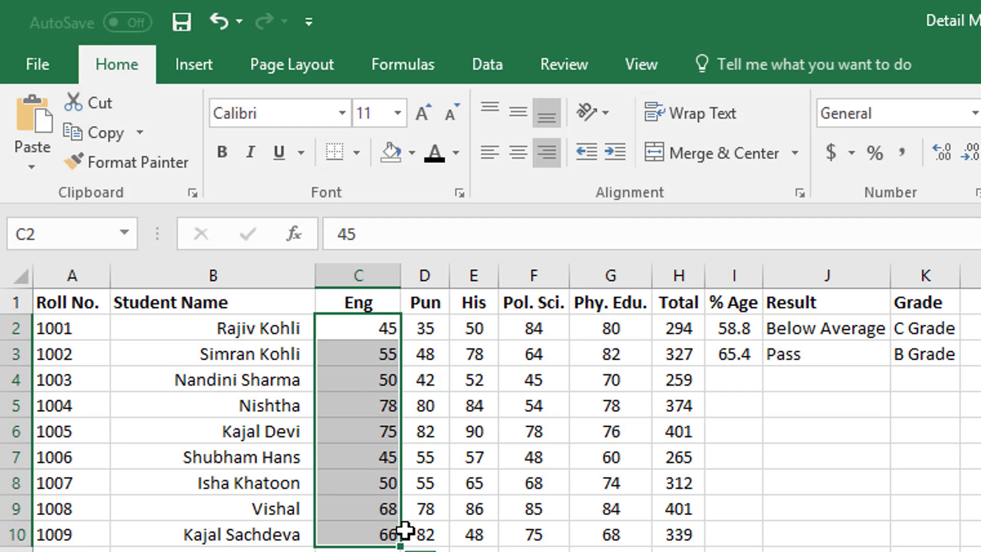
Step: Indent the Eng marks in C2:C10 by one level and switch them to left alignment
{"action": "left_click", "coordinate": [615, 152]}
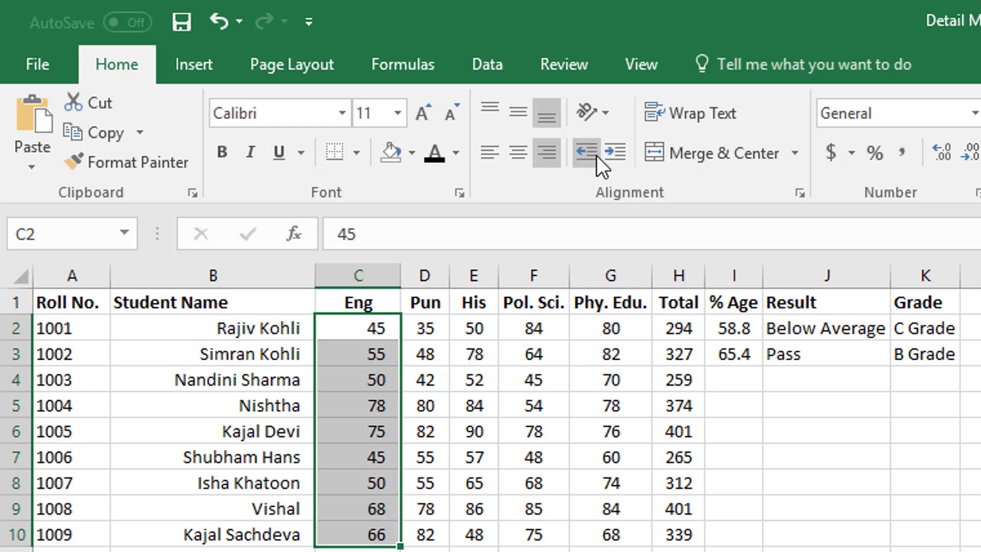
{"action": "left_click", "coordinate": [486, 152]}
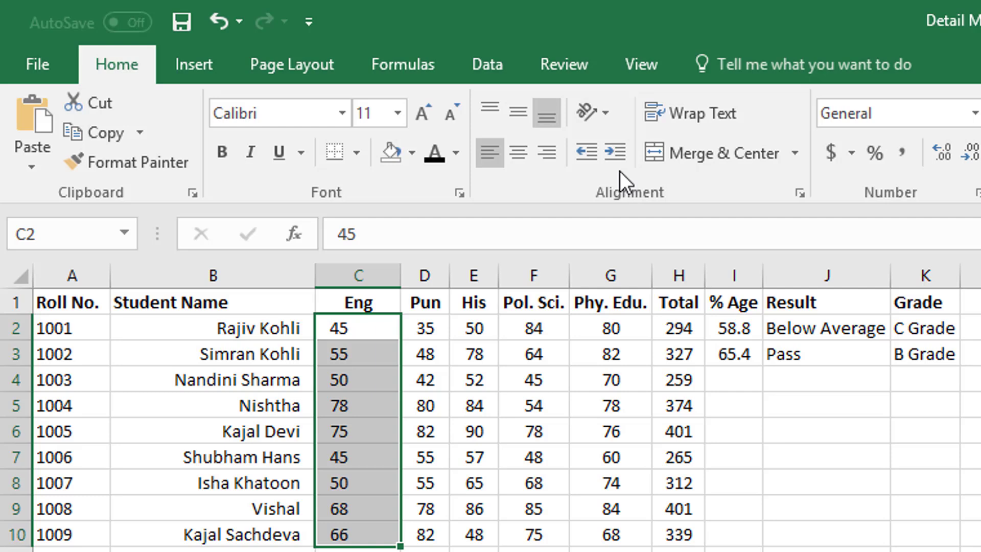
Step: Left-align the student names in B2:B10 and remove their indent
{"action": "left_click_drag", "start_coordinate": [292, 322], "coordinate": [224, 533]}
{"action": "left_click", "coordinate": [489, 152]}
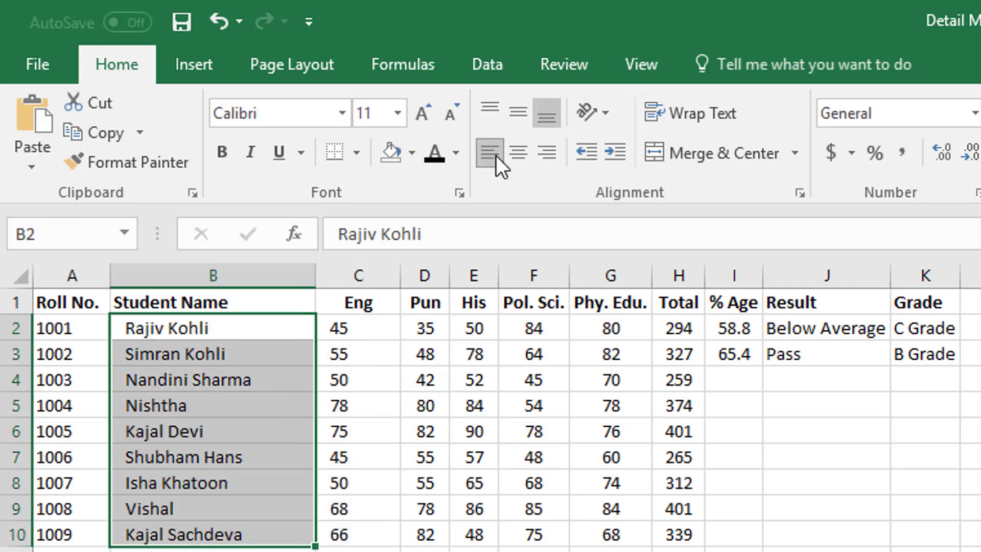
{"action": "left_click", "coordinate": [579, 150]}
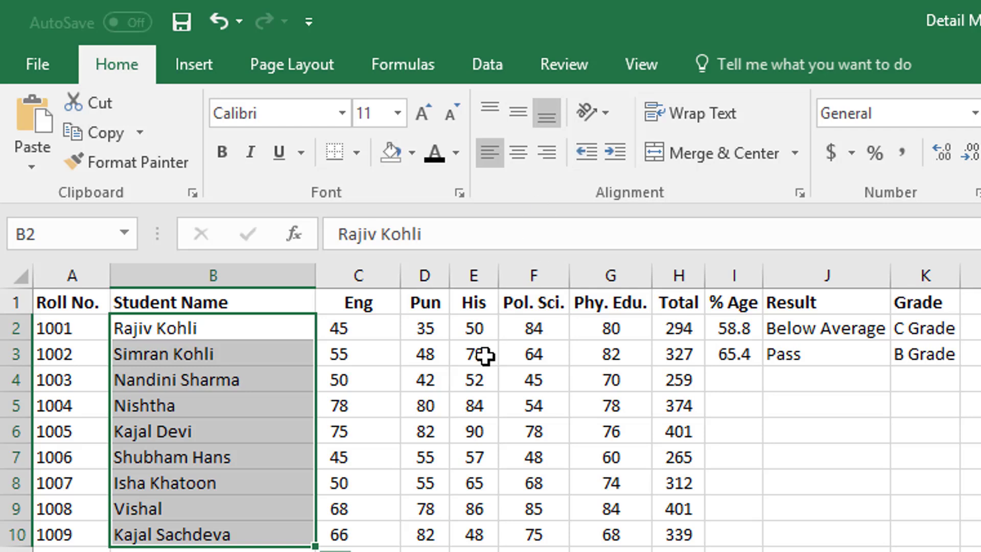
{"action": "left_click", "coordinate": [483, 356]}
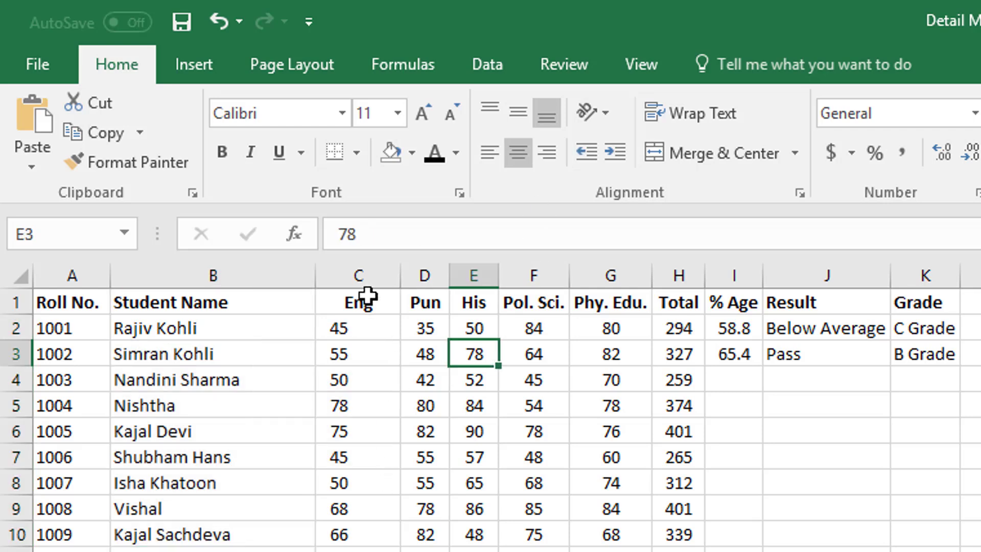
Step: Try centering the whole Eng column C, and undo the alignment changes
{"action": "left_click", "coordinate": [376, 271]}
{"action": "left_click", "coordinate": [514, 159]}
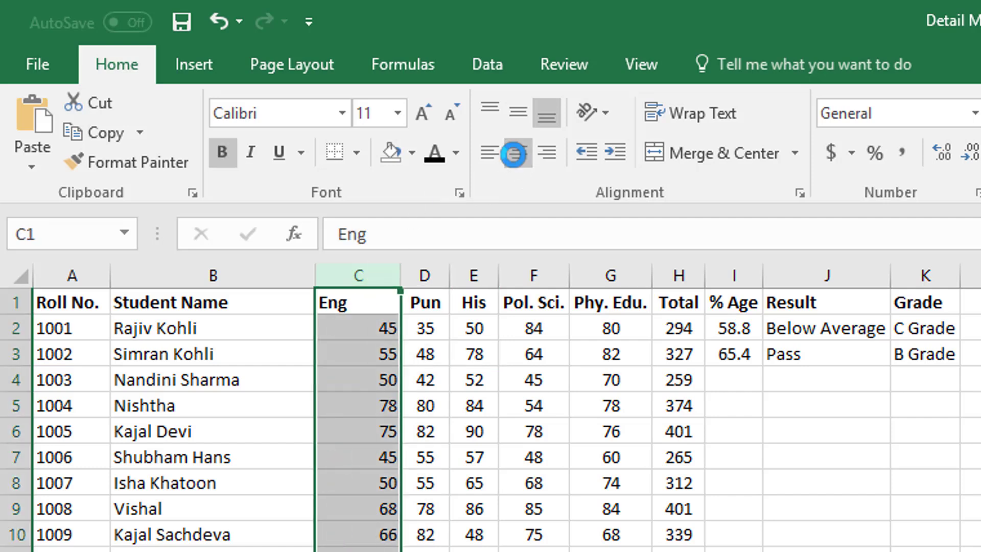
{"action": "left_click", "coordinate": [515, 158]}
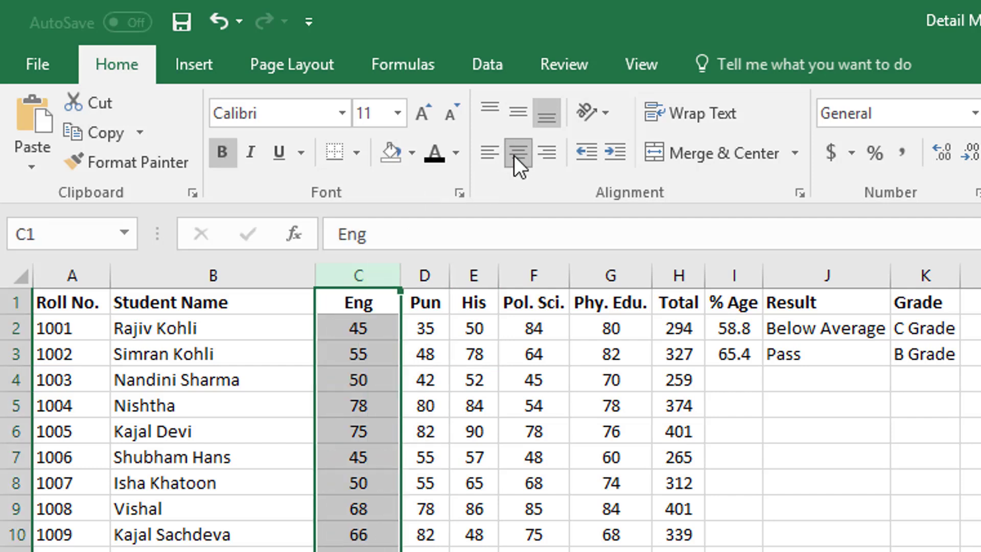
{"action": "left_click", "coordinate": [211, 22]}
{"action": "left_click", "coordinate": [210, 20]}
{"action": "left_click", "coordinate": [374, 484]}
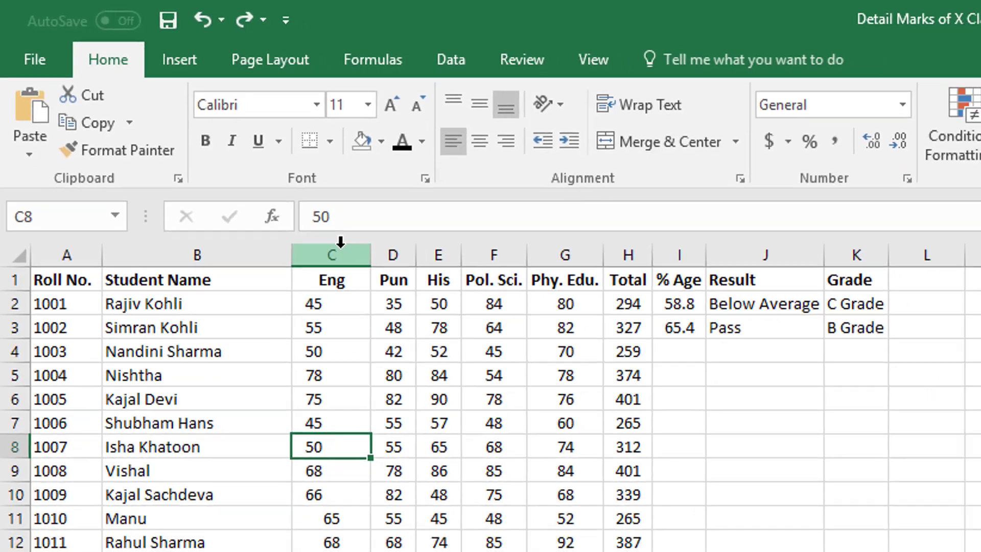
Step: Select the entire Eng column C and center its header and marks horizontally
{"action": "left_click", "coordinate": [373, 276]}
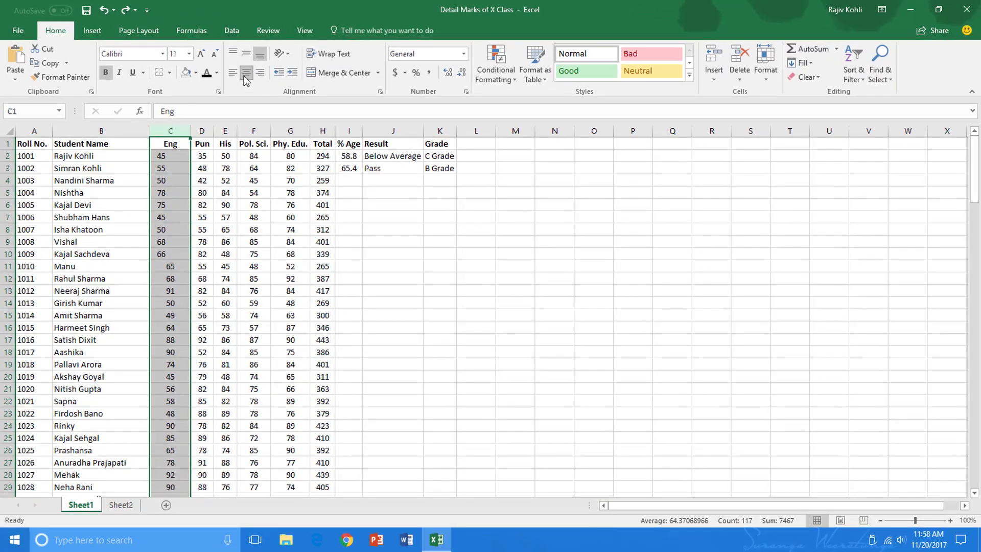
{"action": "left_click", "coordinate": [244, 75]}
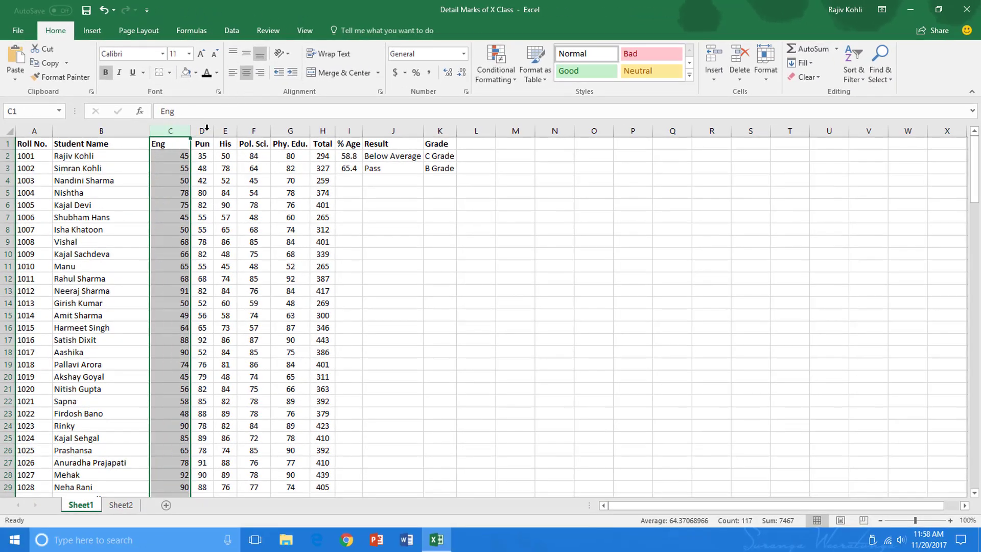
{"action": "left_click", "coordinate": [247, 73]}
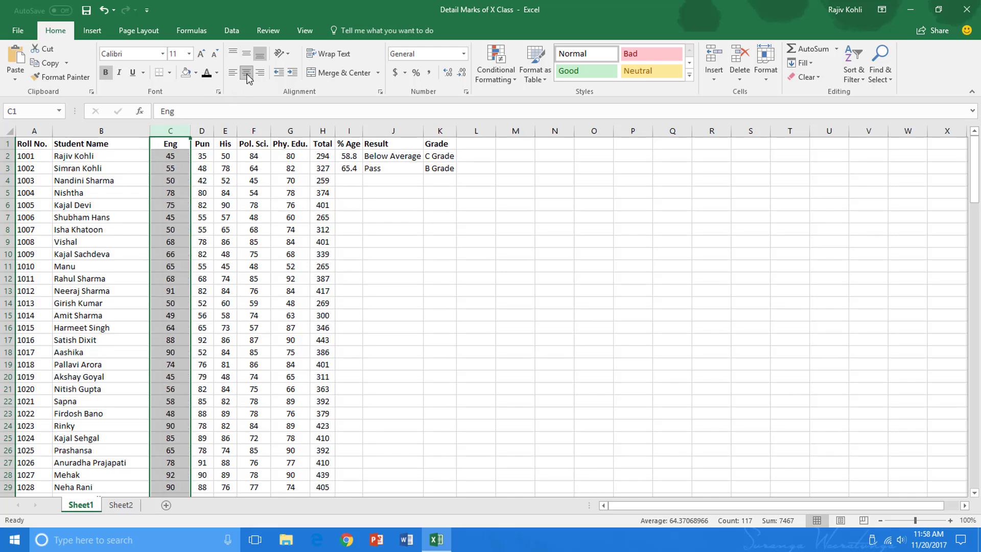
{"action": "left_click", "coordinate": [176, 167]}
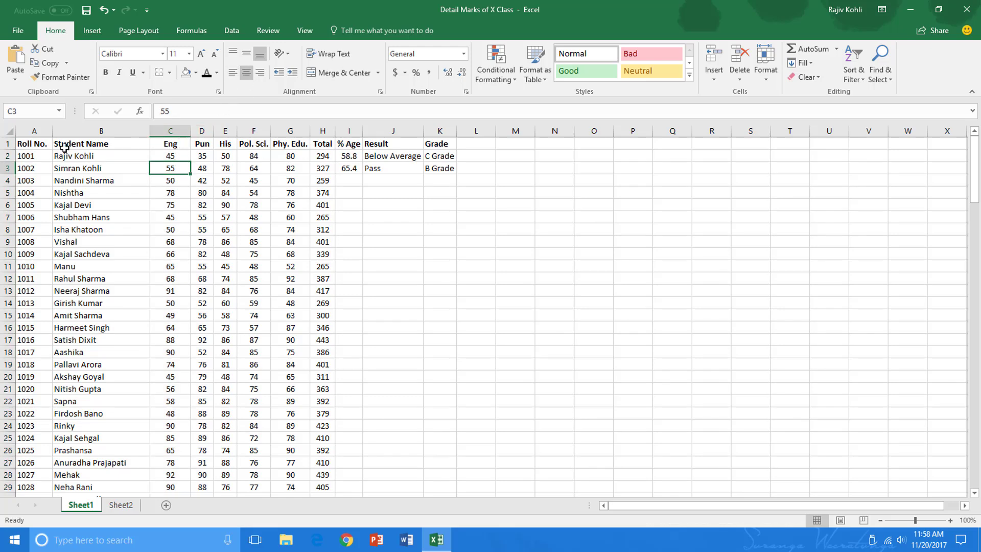
Step: Apply bold to the name in B4, italic to the mark in E2 and underline to the mark in G5
{"action": "left_click", "coordinate": [91, 177]}
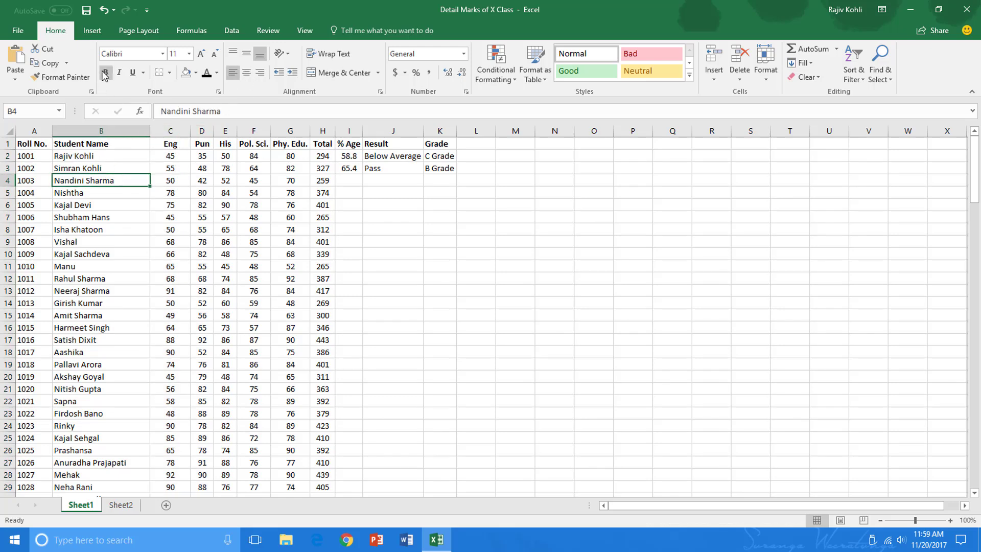
{"action": "left_click", "coordinate": [225, 156]}
{"action": "left_click", "coordinate": [119, 72]}
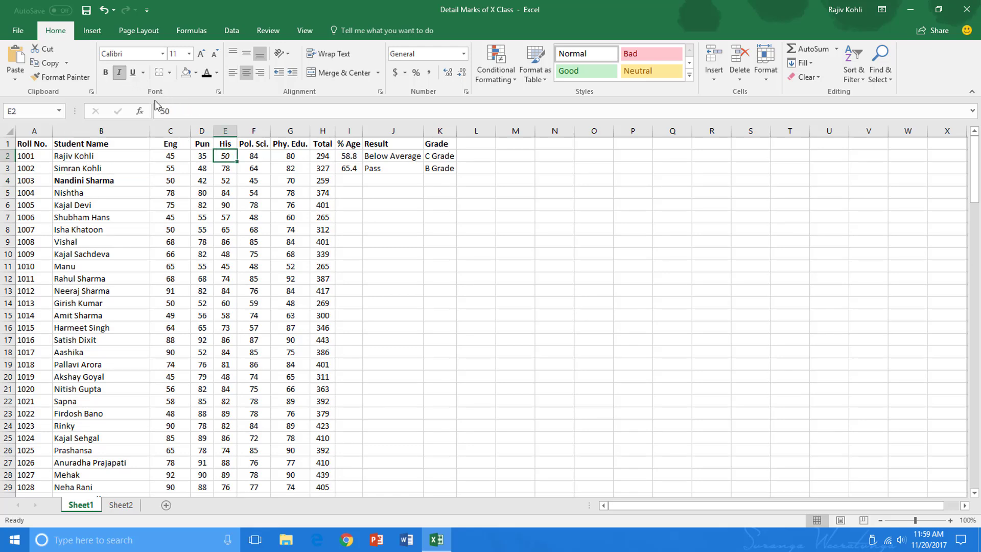
{"action": "left_click", "coordinate": [290, 193]}
{"action": "left_click", "coordinate": [133, 72]}
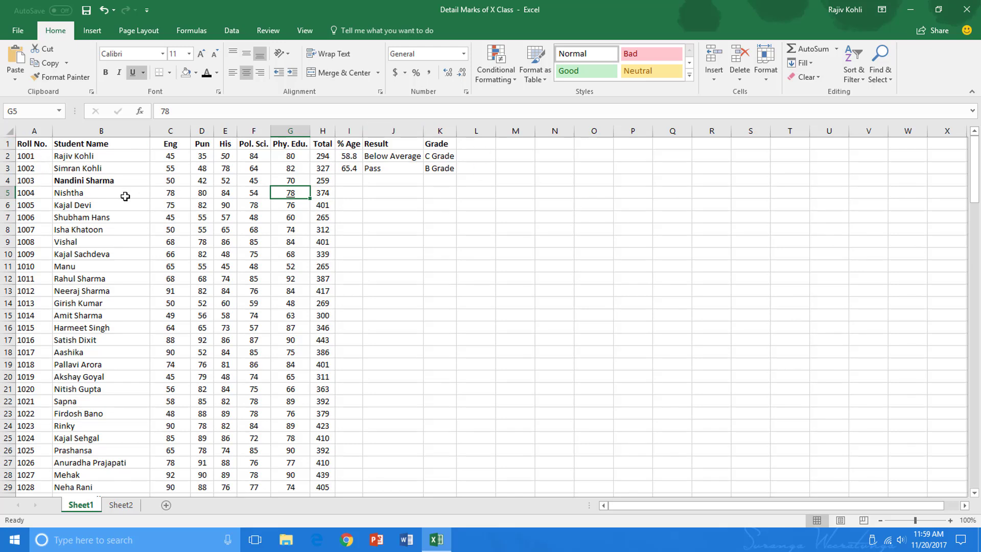
Step: Clear all bold, underline and italic formatting from rows 1 to 5, including the header row
{"action": "left_click_drag", "start_coordinate": [5, 144], "coordinate": [5, 193]}
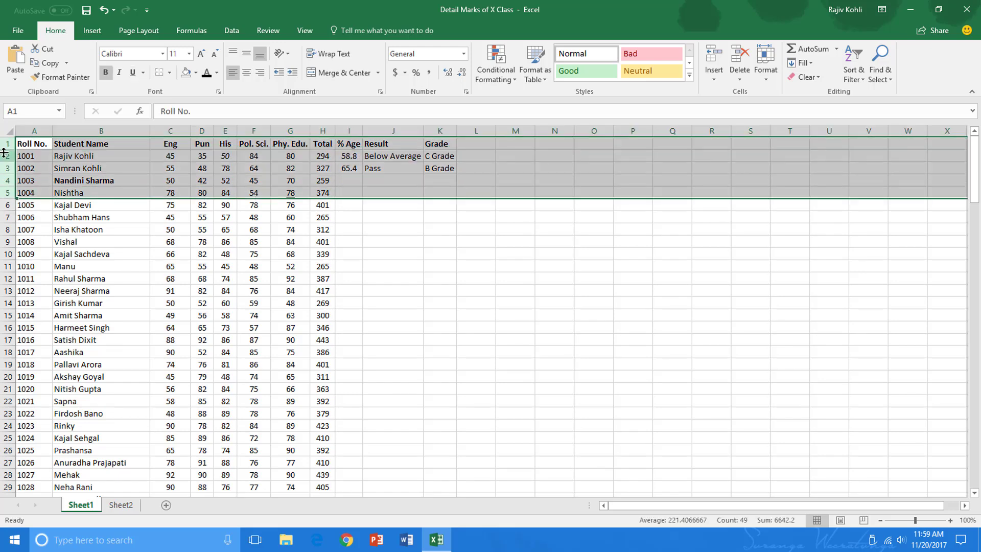
{"action": "left_click", "coordinate": [106, 74]}
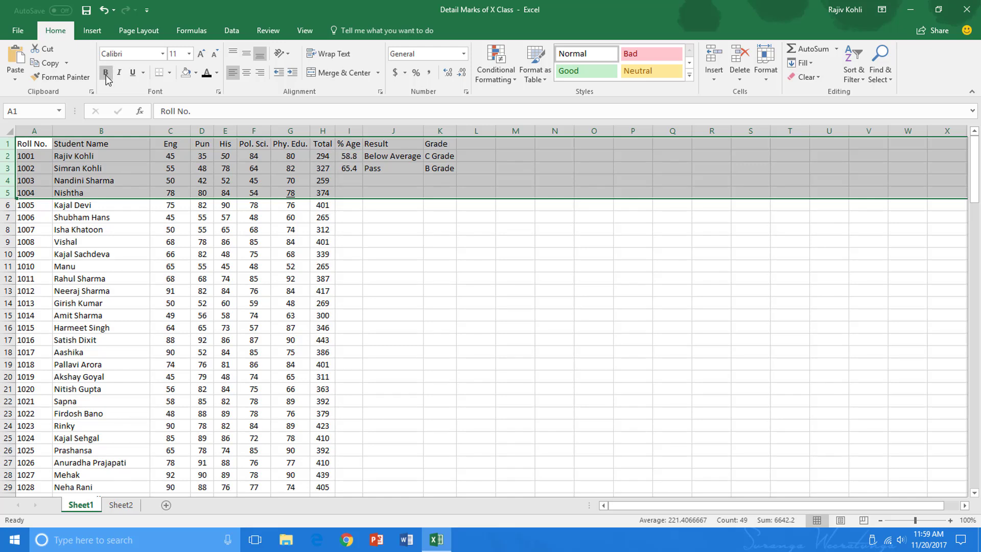
{"action": "left_click", "coordinate": [131, 73]}
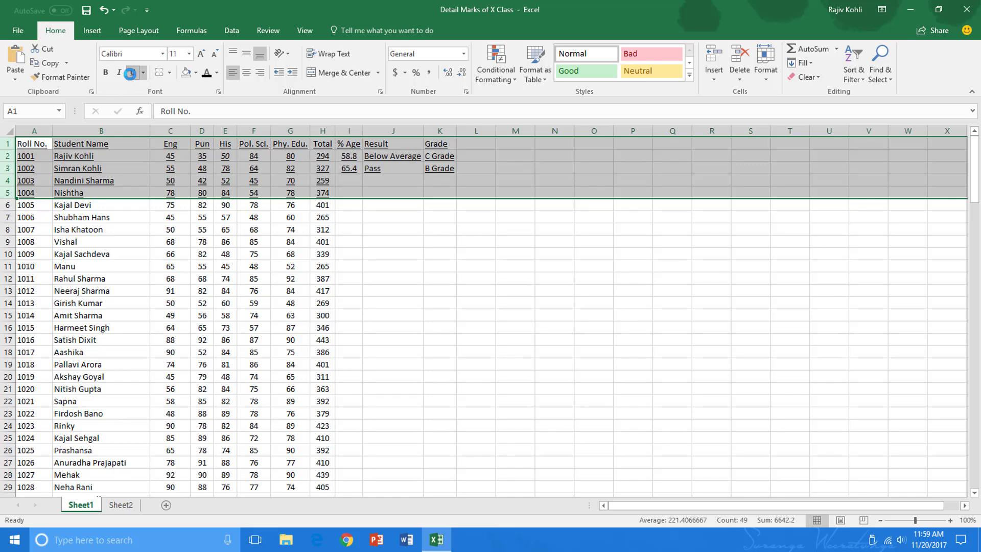
{"action": "left_click", "coordinate": [131, 75]}
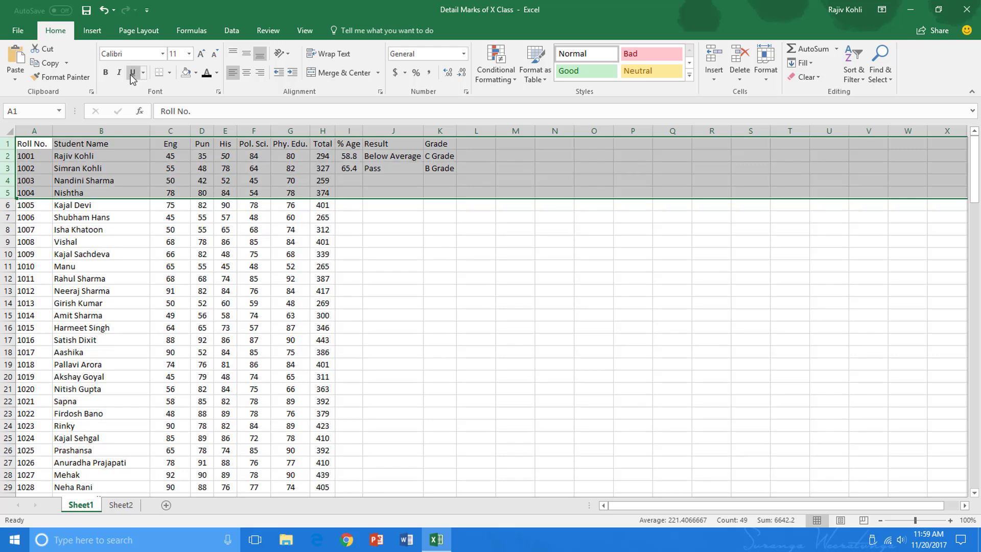
{"action": "left_click", "coordinate": [120, 76]}
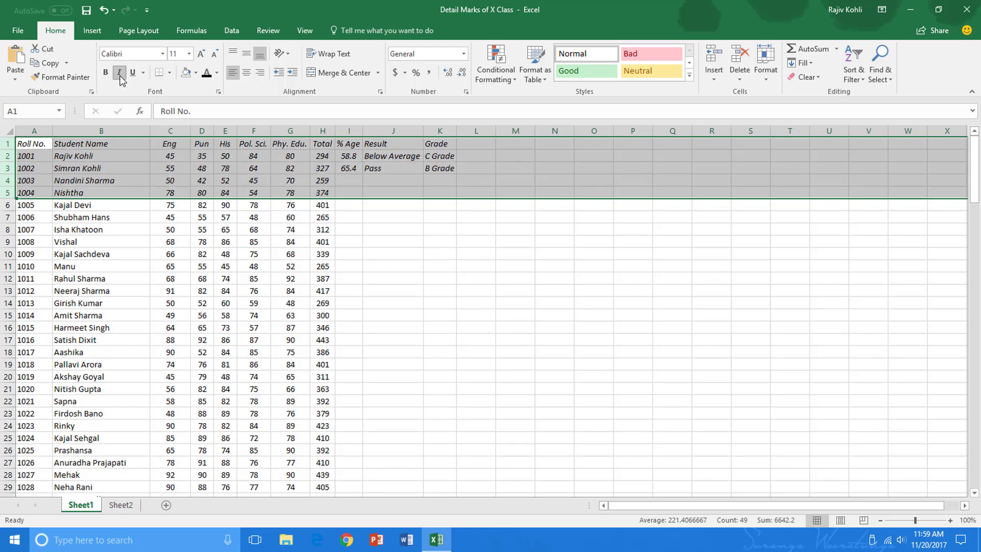
{"action": "left_click", "coordinate": [121, 77]}
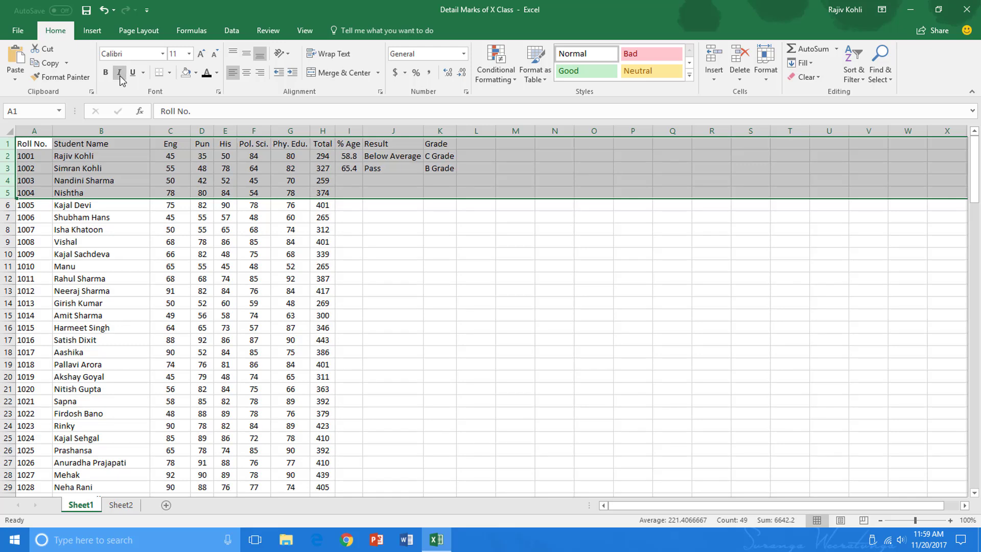
Step: Select the header and first four names in B1:B5, and extend a whole-column selection from B through H
{"action": "left_click", "coordinate": [106, 147]}
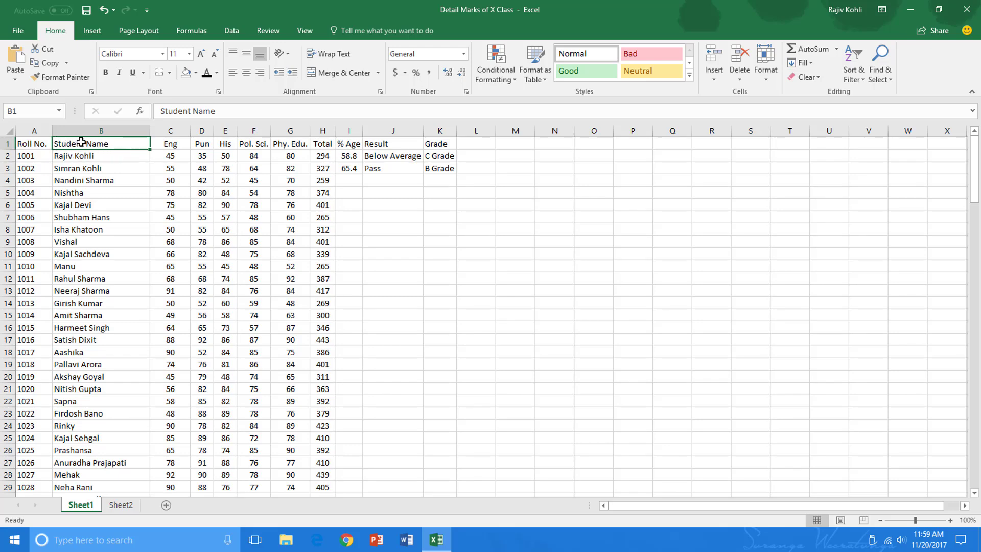
{"action": "left_click_drag", "start_coordinate": [81, 142], "coordinate": [81, 189]}
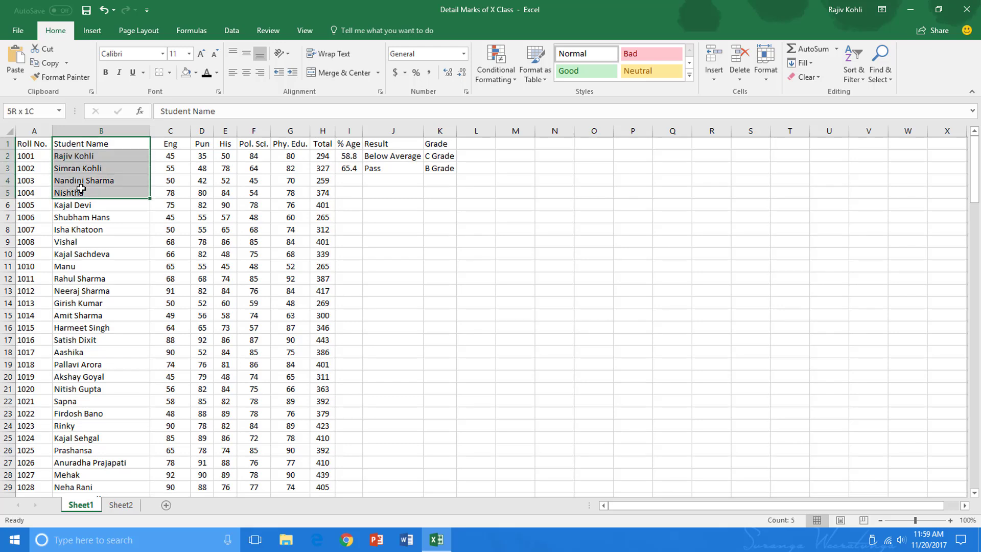
{"action": "left_click", "coordinate": [97, 128]}
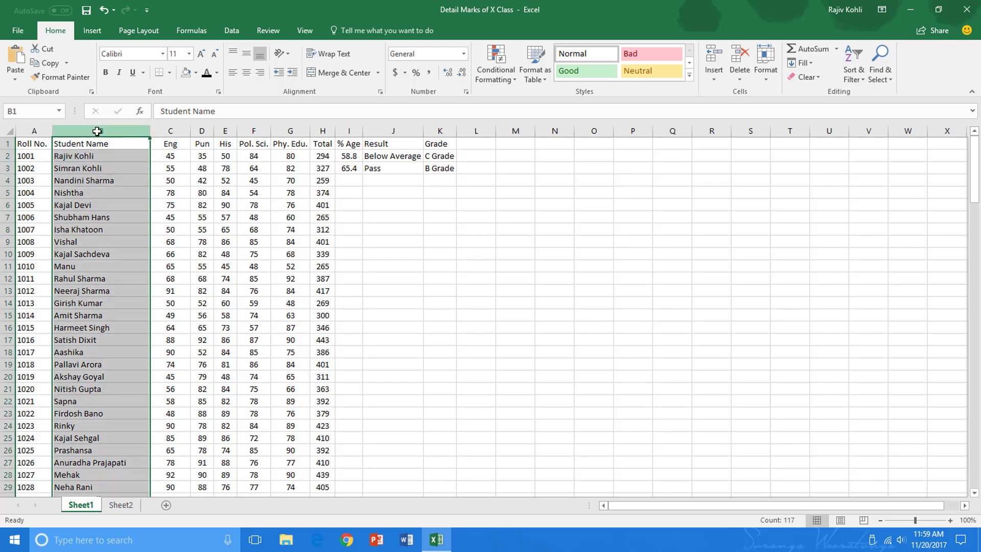
{"action": "left_click_drag", "start_coordinate": [97, 128], "coordinate": [317, 136]}
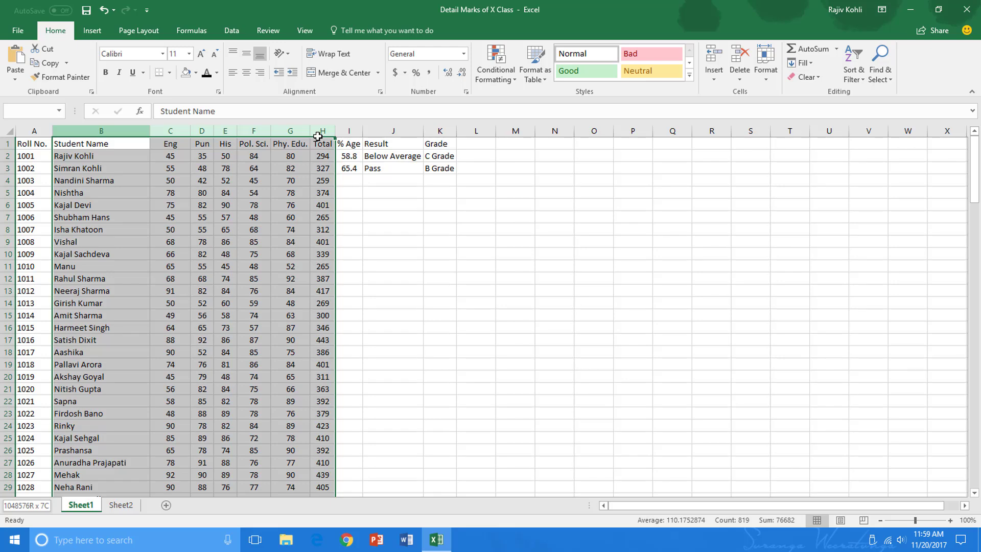
Step: Make entire rows 2 to 7 bold, and compare selecting only A2:K7 with selecting the full rows
{"action": "left_click_drag", "start_coordinate": [8, 155], "coordinate": [10, 215]}
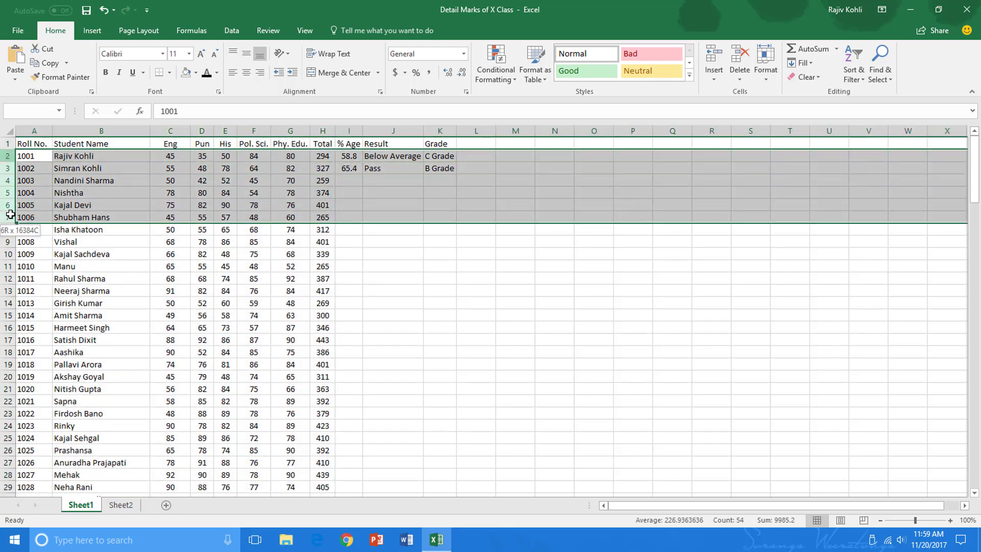
{"action": "left_click", "coordinate": [106, 73]}
{"action": "left_click_drag", "start_coordinate": [21, 155], "coordinate": [429, 217]}
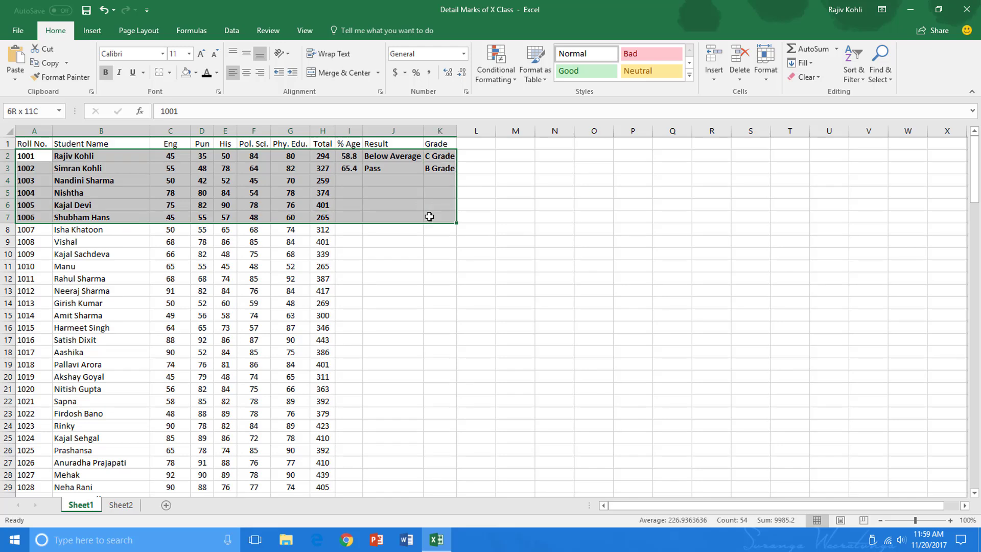
{"action": "left_click_drag", "start_coordinate": [6, 156], "coordinate": [2, 217]}
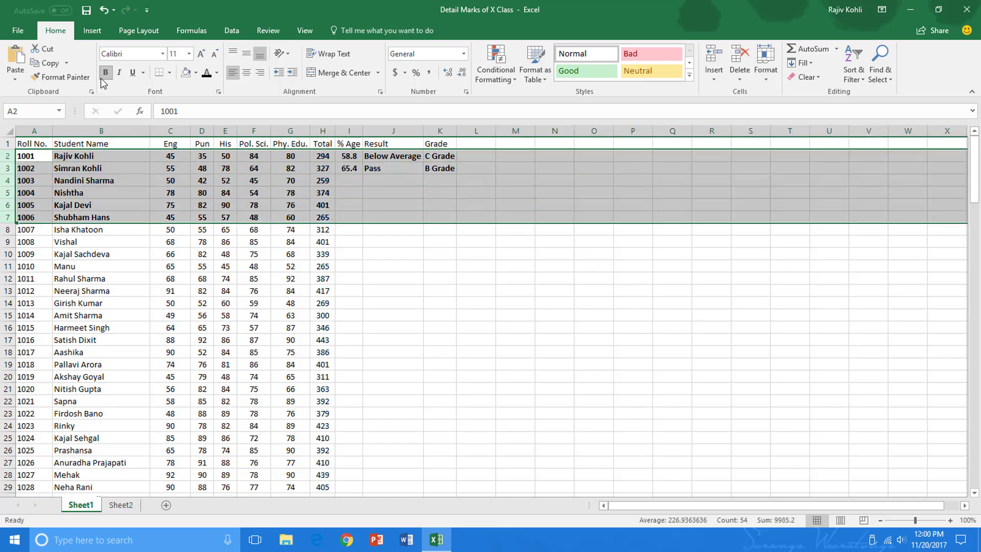
Step: Enter Sample in the empty cell R4 to test the row's bold formatting, and delete the text
{"action": "left_click", "coordinate": [713, 179]}
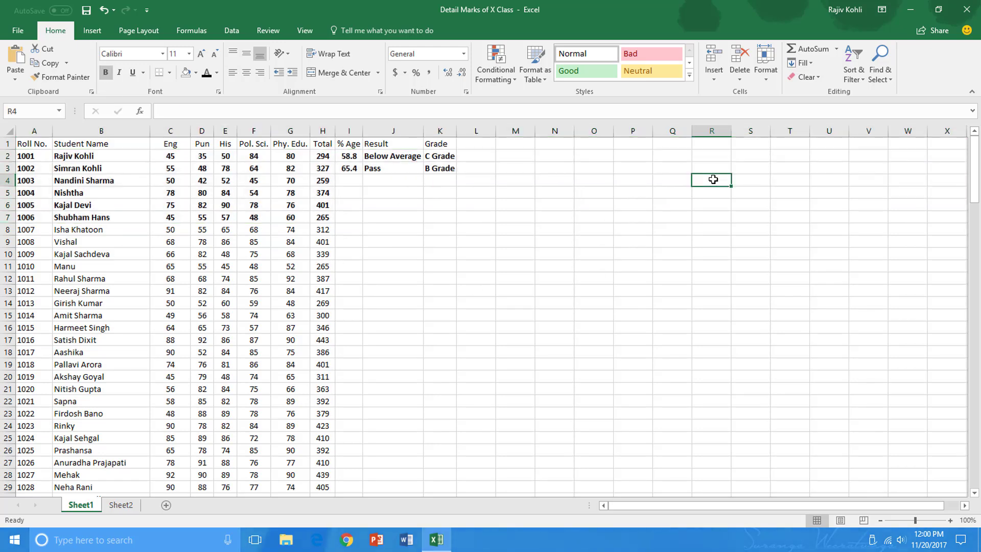
{"action": "type", "text": "Sample"}
{"action": "key", "text": "Return"}
{"action": "left_click", "coordinate": [713, 179]}
{"action": "key", "text": "Delete"}
Step: Remove the bold formatting from entire rows 2 to 7
{"action": "left_click_drag", "start_coordinate": [6, 156], "coordinate": [6, 218]}
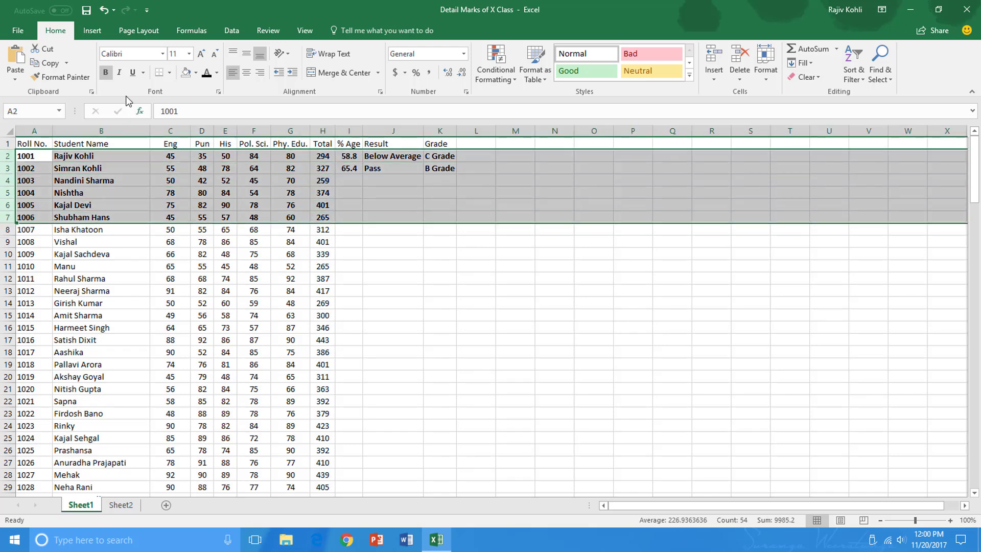
{"action": "left_click", "coordinate": [105, 72]}
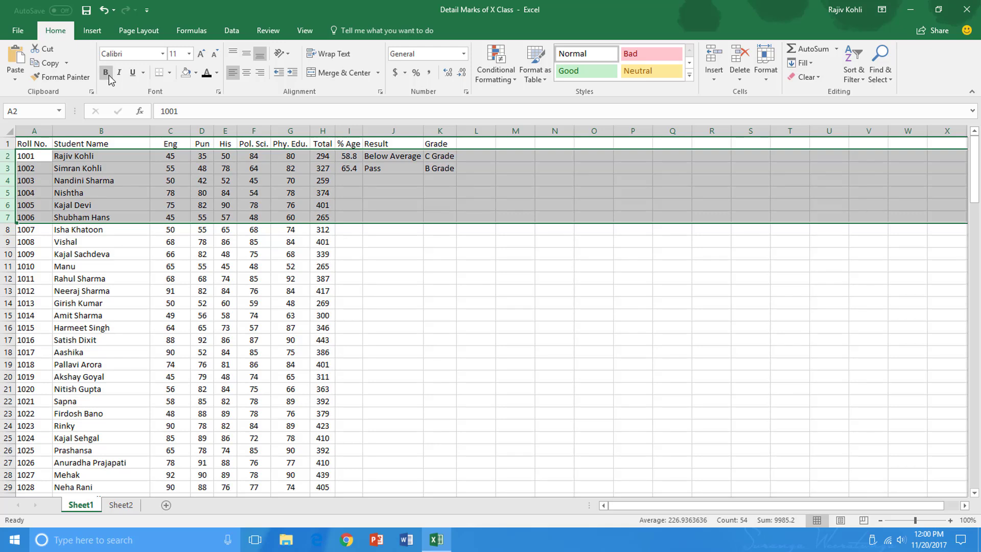
Step: Make the entire His column E bold, including its header
{"action": "left_click", "coordinate": [221, 196]}
{"action": "left_click", "coordinate": [227, 128]}
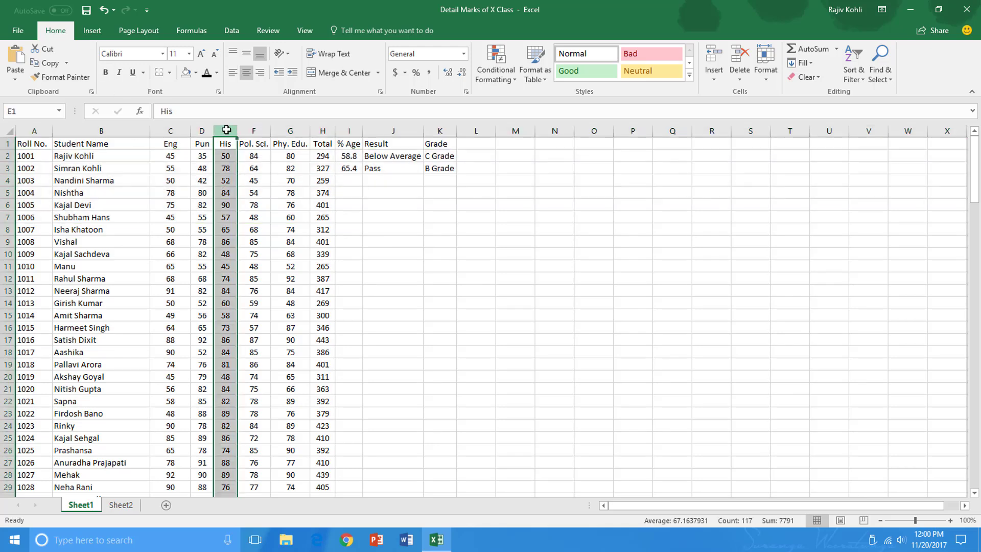
{"action": "left_click", "coordinate": [106, 72]}
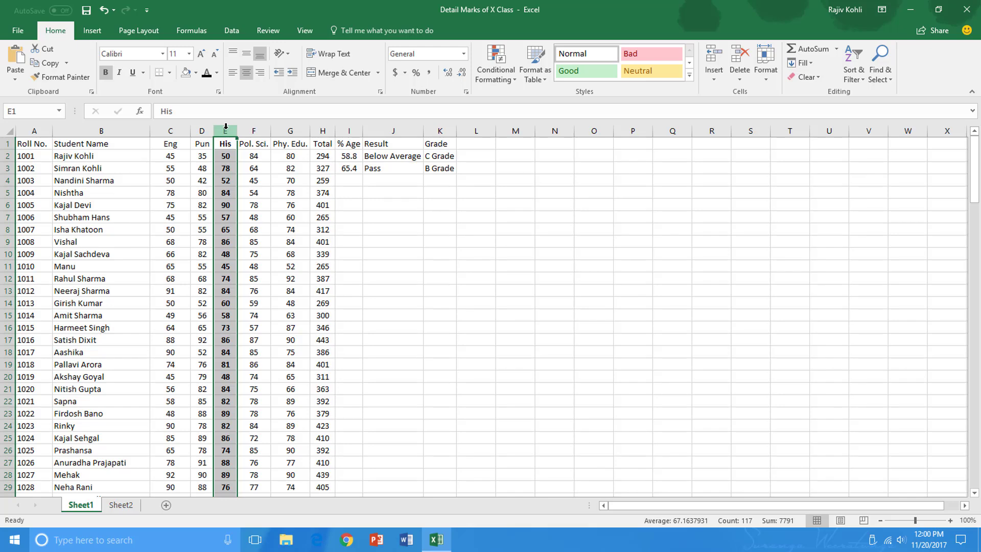
Step: Test the column's bold formatting far below the data by entering 123 in E300, and clear the entry
{"action": "scroll", "coordinate": [207, 410], "scroll_direction": "down", "scroll_amount": 12}
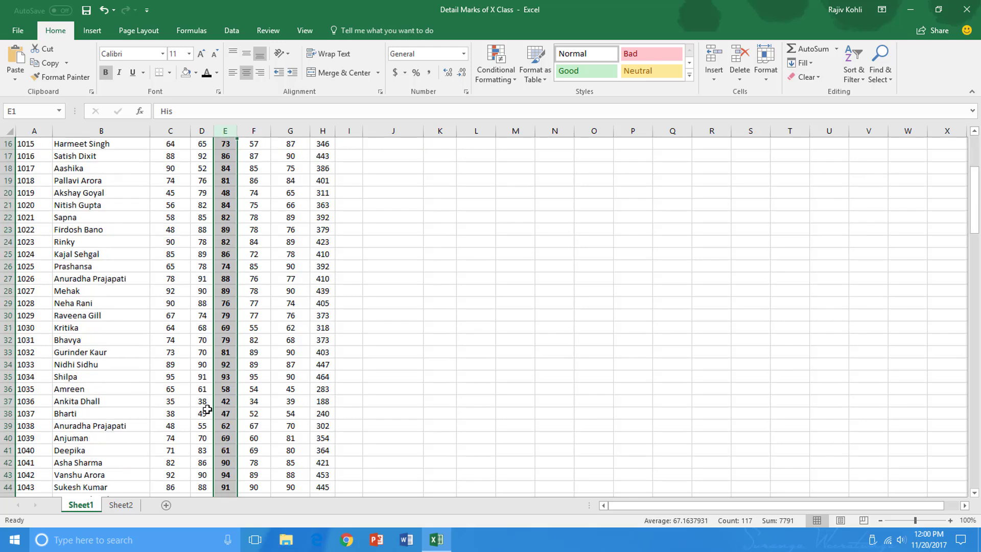
{"action": "scroll", "coordinate": [216, 411], "scroll_direction": "down", "scroll_amount": 20}
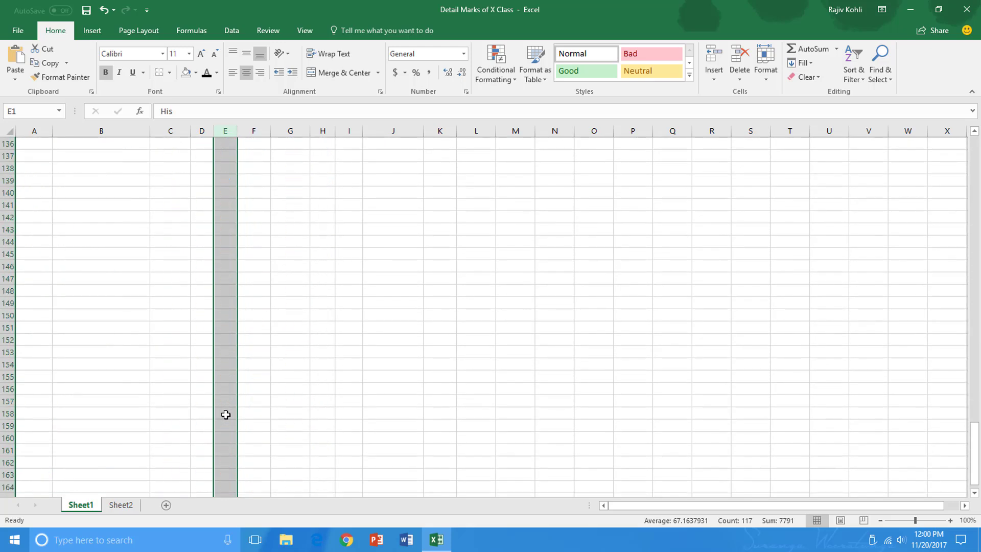
{"action": "scroll", "coordinate": [220, 449], "scroll_direction": "down", "scroll_amount": 20}
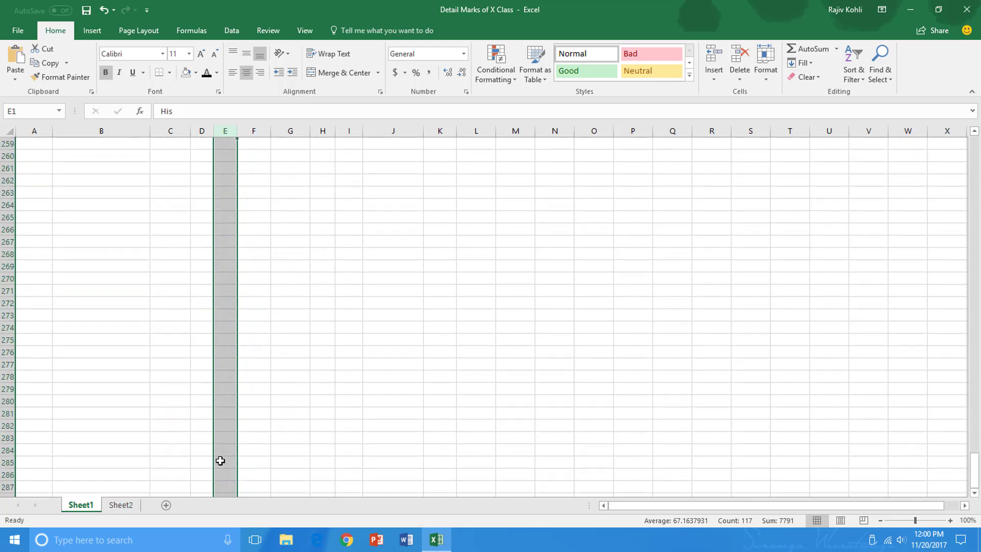
{"action": "scroll", "coordinate": [217, 462], "scroll_direction": "down", "scroll_amount": 2}
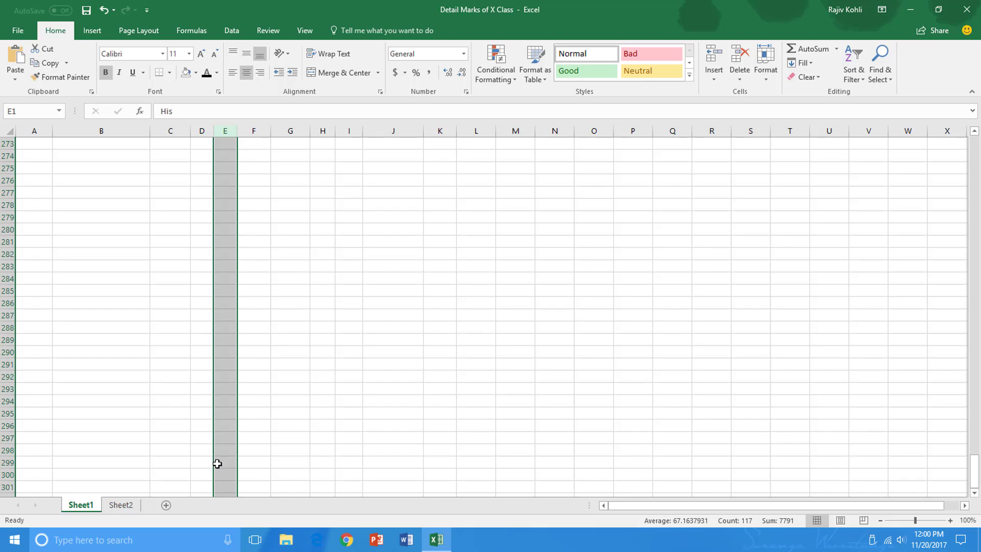
{"action": "left_click", "coordinate": [223, 430]}
{"action": "type", "text": "123"}
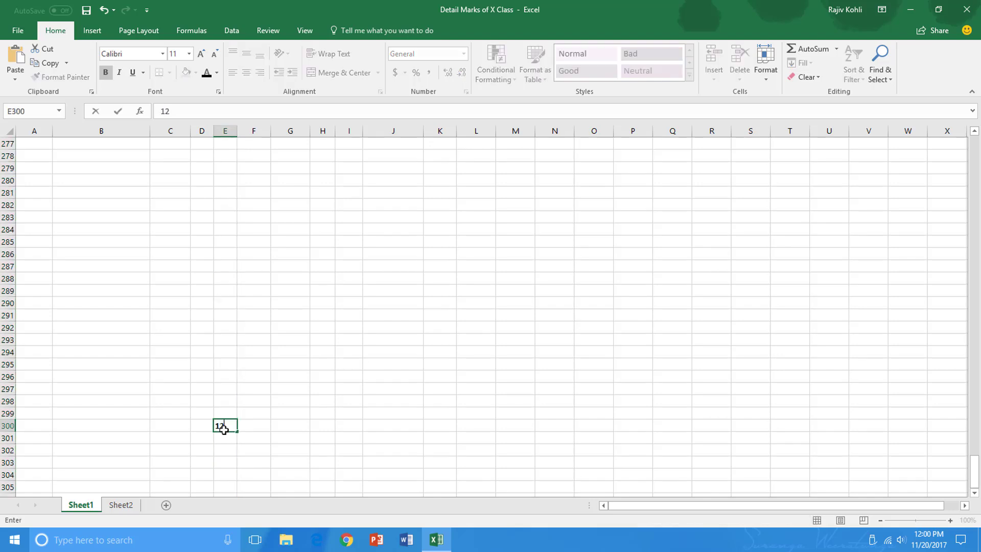
{"action": "key", "text": "Return"}
{"action": "left_click", "coordinate": [223, 430]}
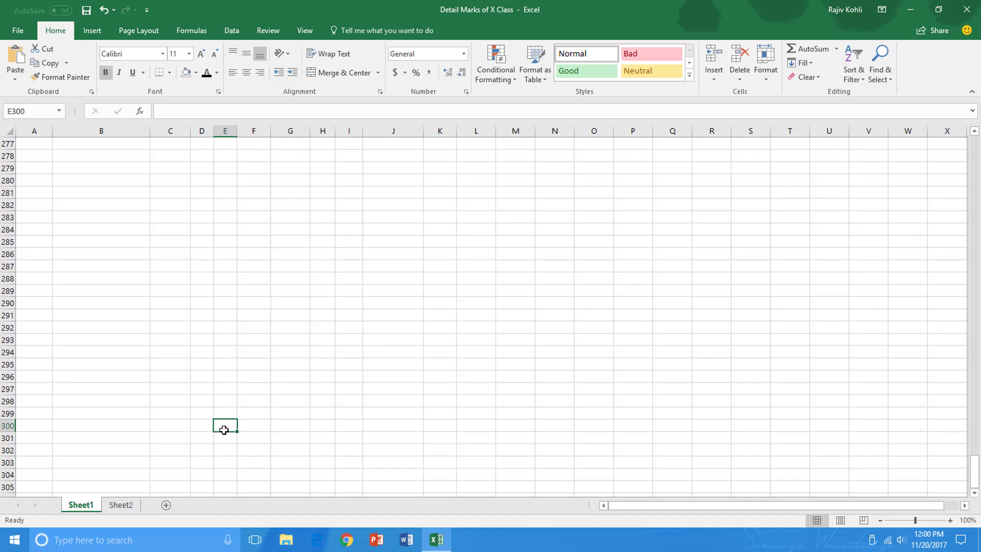
{"action": "key", "text": "ctrl+Home"}
Step: Remove the bold formatting from the entire His column E
{"action": "left_click", "coordinate": [225, 130]}
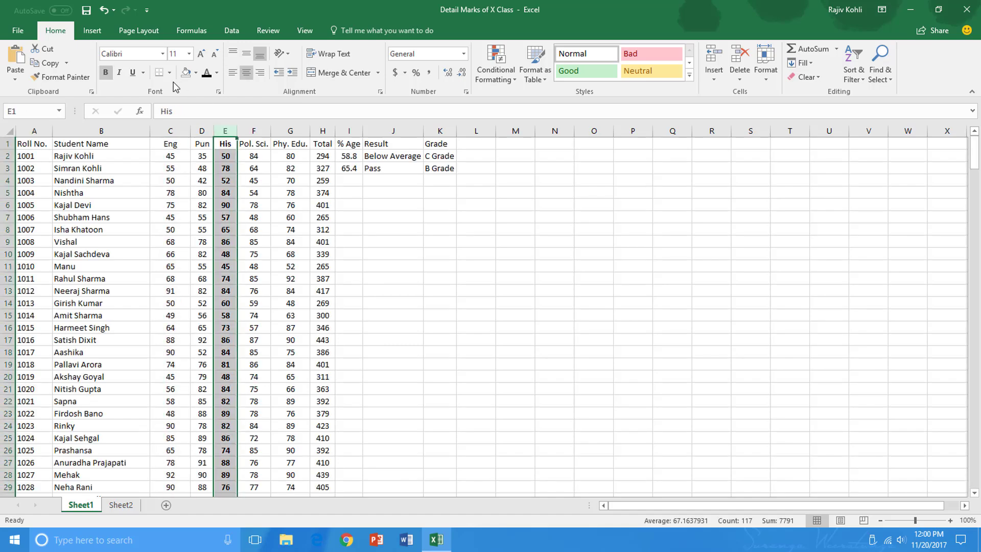
{"action": "left_click", "coordinate": [106, 72]}
{"action": "left_click", "coordinate": [26, 147]}
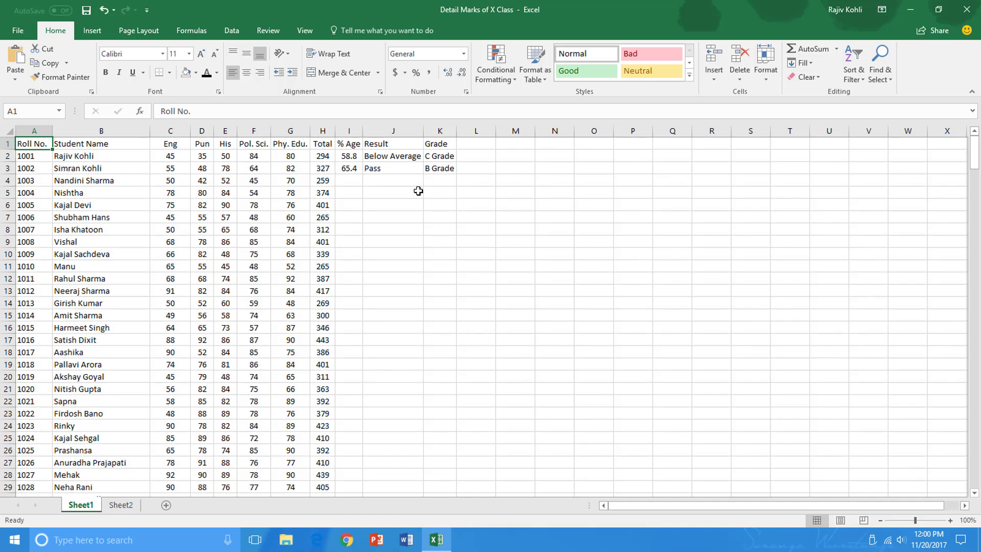
Step: Clear the percentage, result and grade of the second student in I3:K3
{"action": "left_click", "coordinate": [354, 170]}
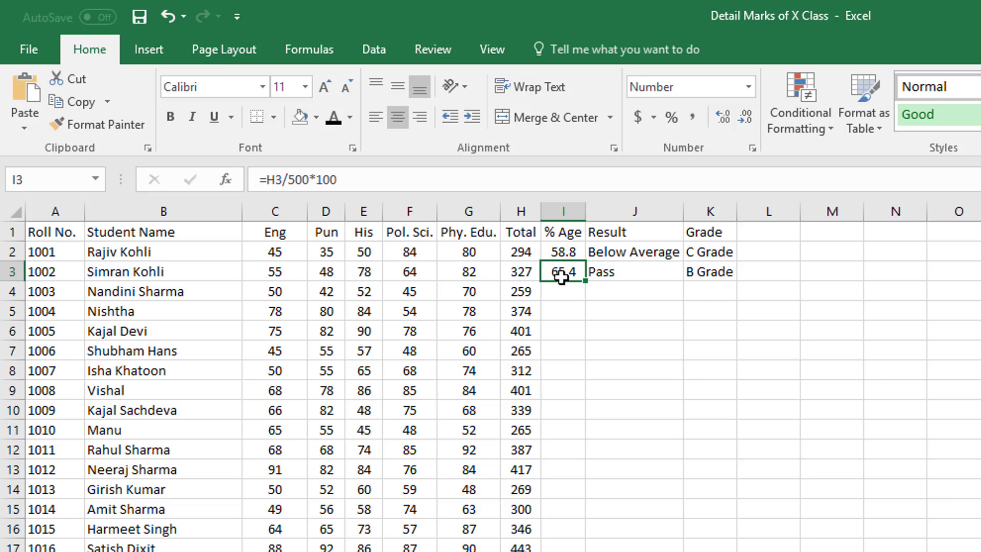
{"action": "left_click_drag", "start_coordinate": [562, 279], "coordinate": [706, 272]}
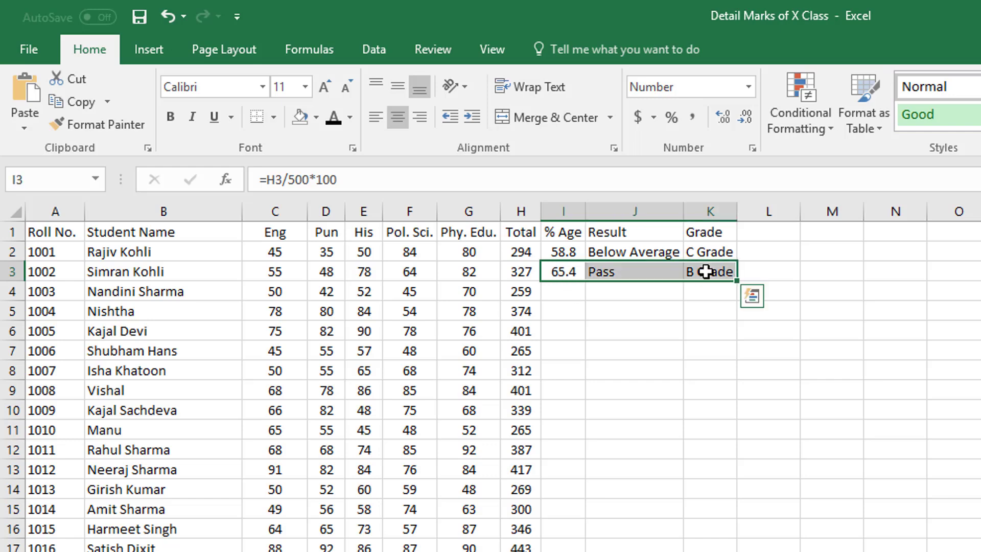
{"action": "key", "text": "Delete"}
Step: Fill the percentage formula from I2 into I3, and compare the row references in both formulas
{"action": "left_click", "coordinate": [567, 252]}
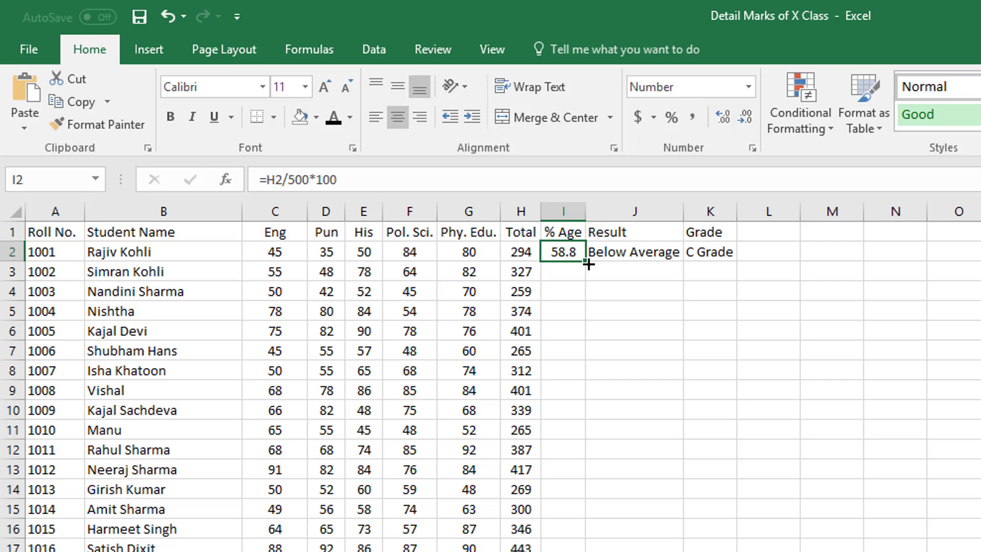
{"action": "left_click_drag", "start_coordinate": [588, 263], "coordinate": [584, 280]}
{"action": "left_click", "coordinate": [562, 270]}
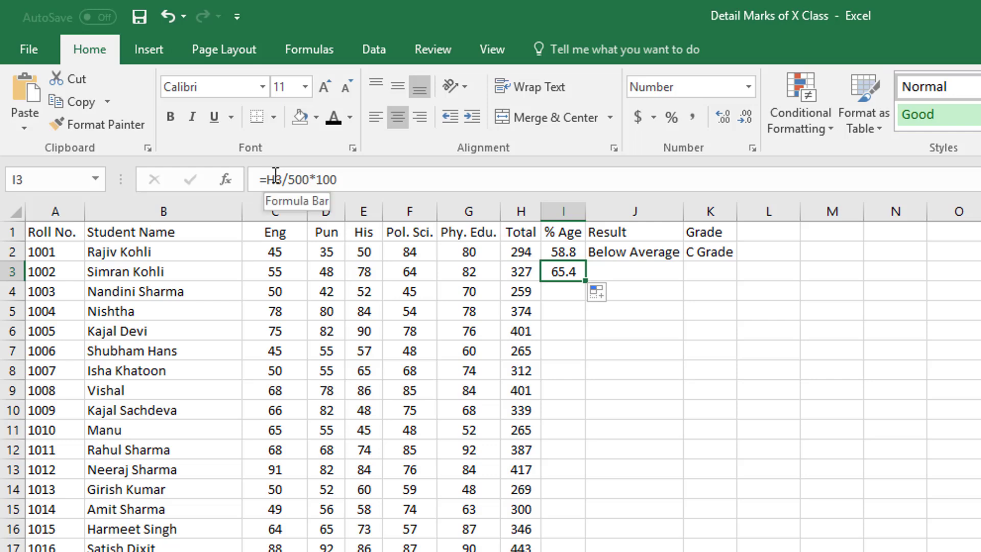
{"action": "left_click", "coordinate": [556, 255]}
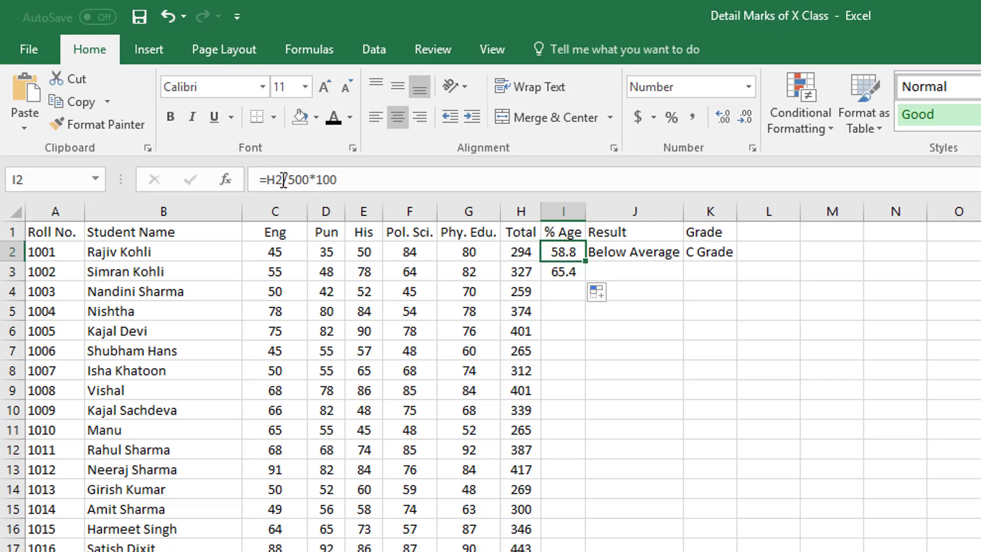
{"action": "left_click", "coordinate": [564, 270]}
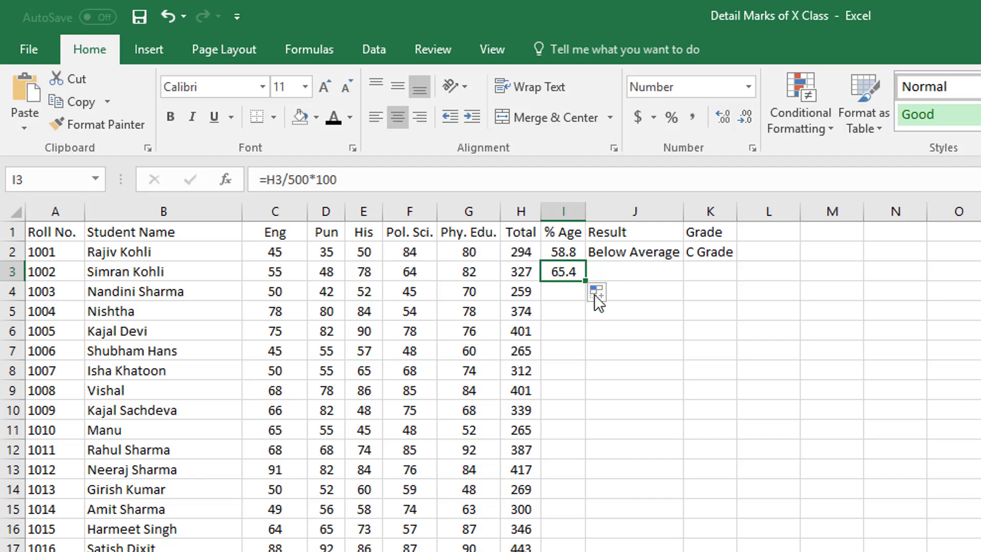
Step: Fill the percentage formula from I3 down to the last student in I117
{"action": "left_click_drag", "start_coordinate": [585, 280], "coordinate": [563, 551]}
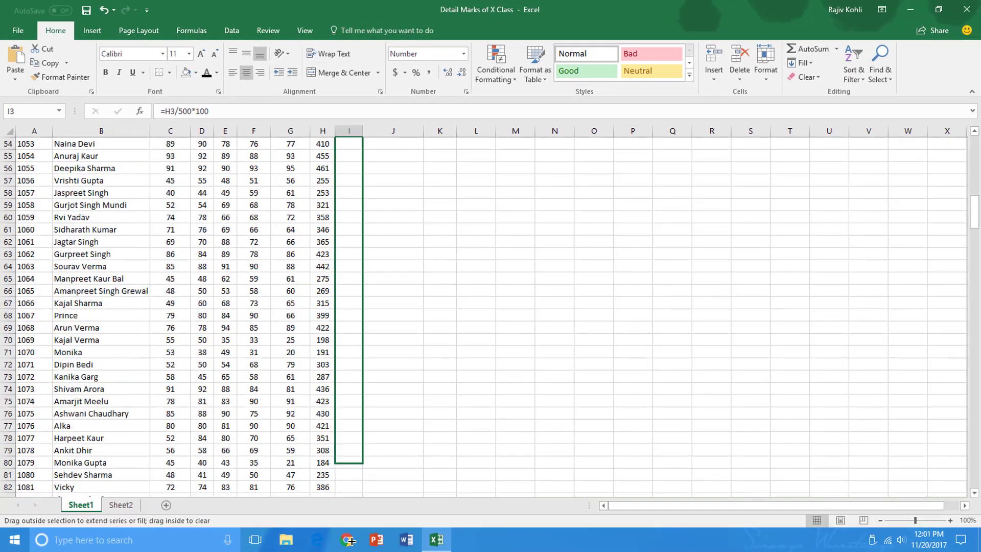
{"action": "left_click_drag", "start_coordinate": [349, 540], "coordinate": [345, 468]}
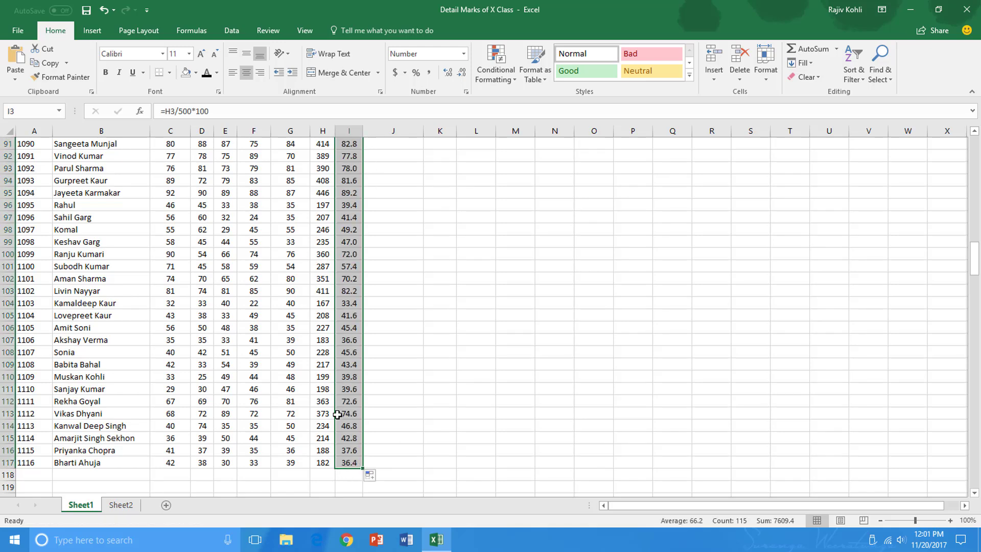
Step: Check the formula in I117, and clear the filled percentages in I3:I117
{"action": "left_click", "coordinate": [347, 463]}
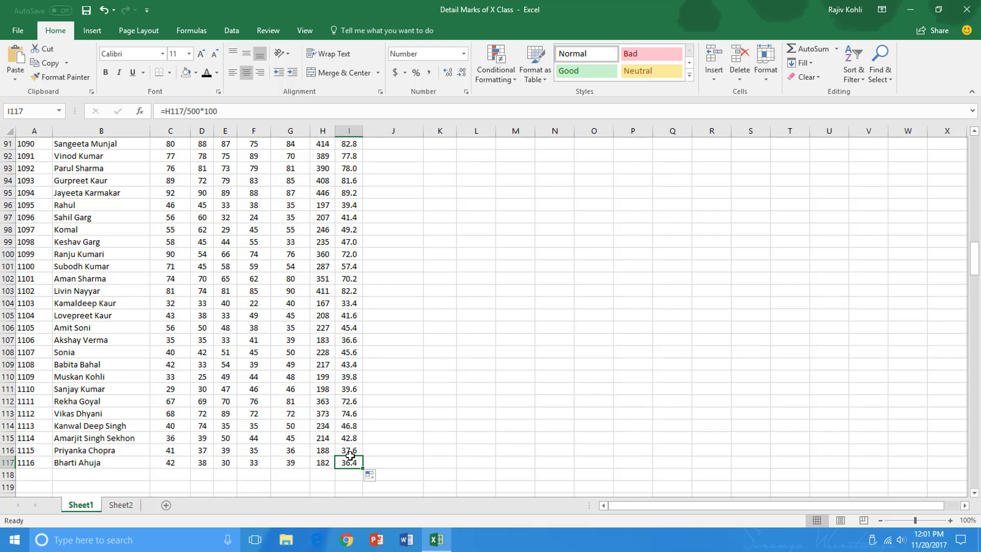
{"action": "left_click_drag", "start_coordinate": [349, 468], "coordinate": [344, 170]}
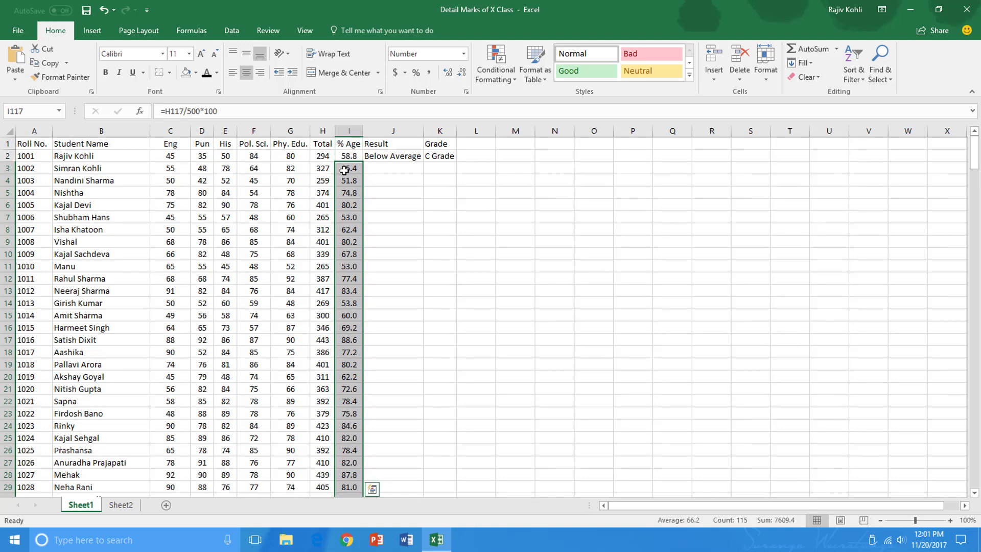
{"action": "key", "text": "Delete"}
Step: Fill the percentage formula from I2 down to the last student in row 117
{"action": "scroll", "coordinate": [349, 171], "scroll_direction": "up", "scroll_amount": 20}
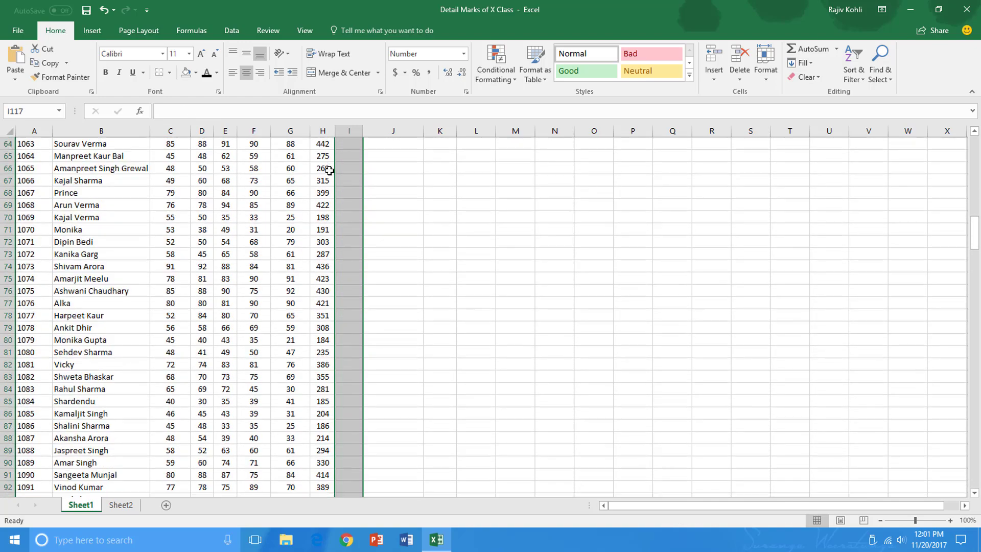
{"action": "left_click", "coordinate": [345, 156]}
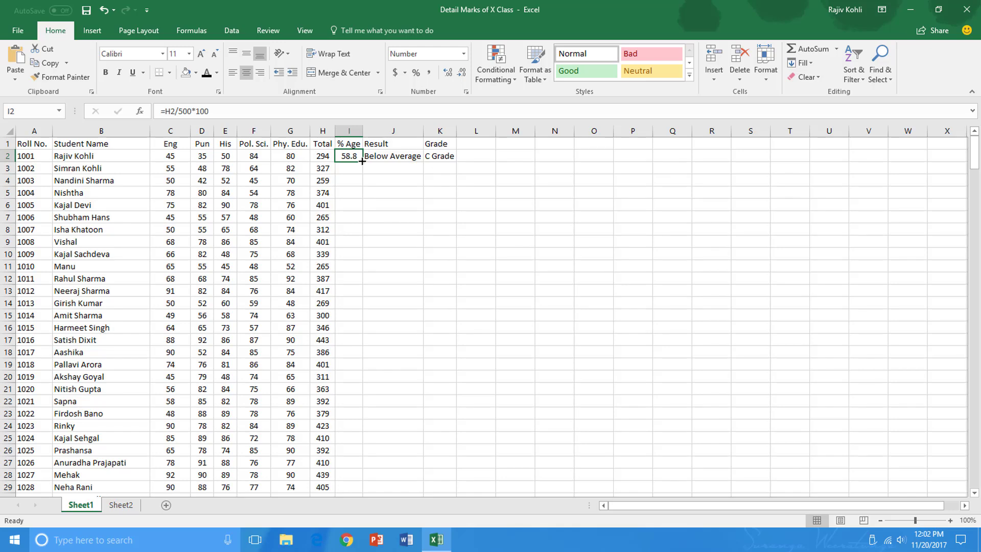
{"action": "left_click_drag", "start_coordinate": [361, 161], "coordinate": [373, 428]}
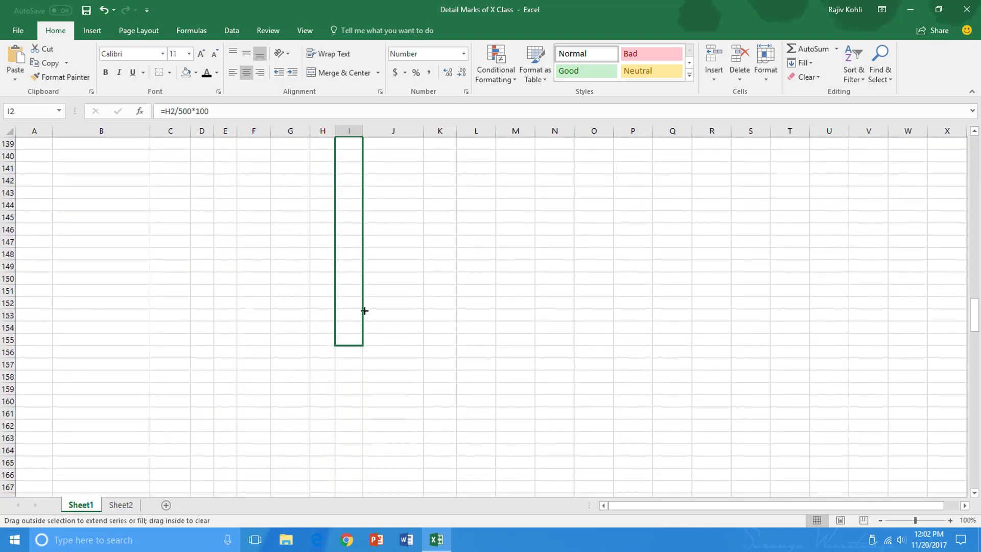
{"action": "left_click_drag", "start_coordinate": [359, 136], "coordinate": [340, 233]}
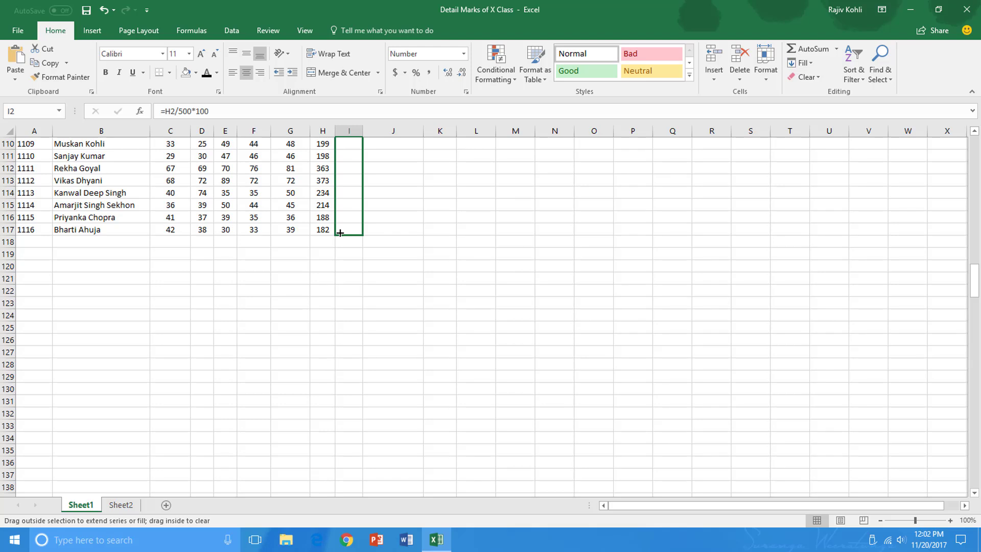
{"action": "left_click_drag", "start_coordinate": [340, 233], "coordinate": [339, 233]}
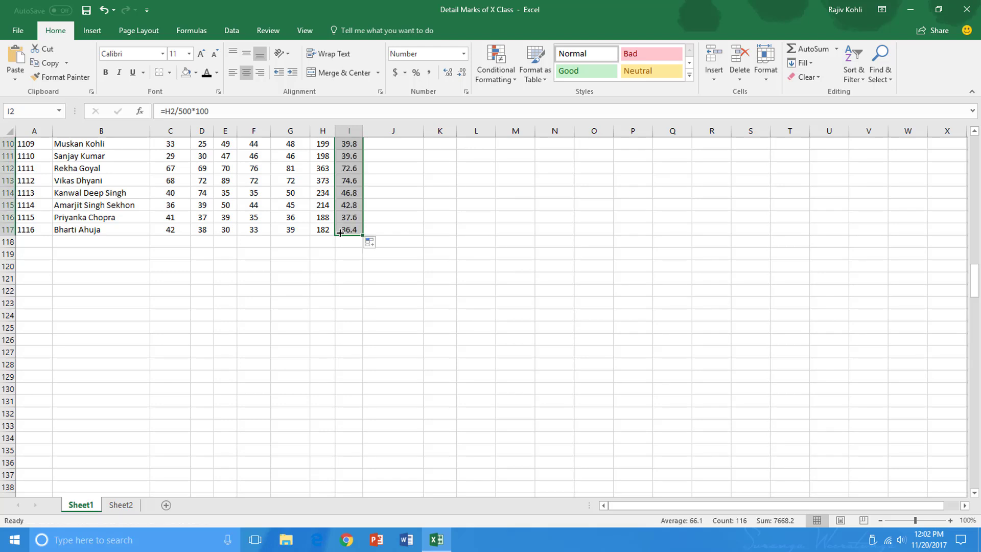
Step: Paste the result formula from J2 into J3:J14, and compare the row references in J2 and J3
{"action": "left_click", "coordinate": [37, 105]}
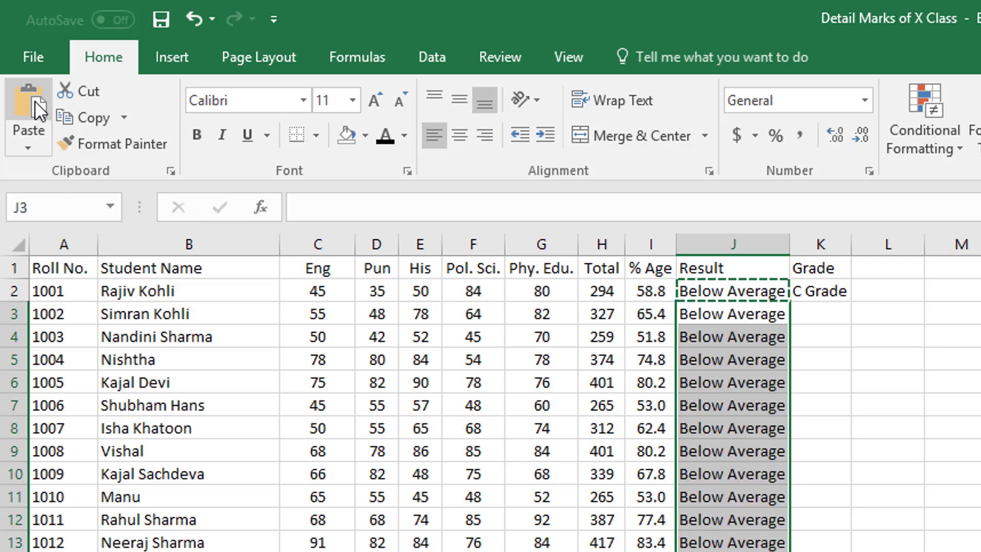
{"action": "left_click", "coordinate": [707, 315]}
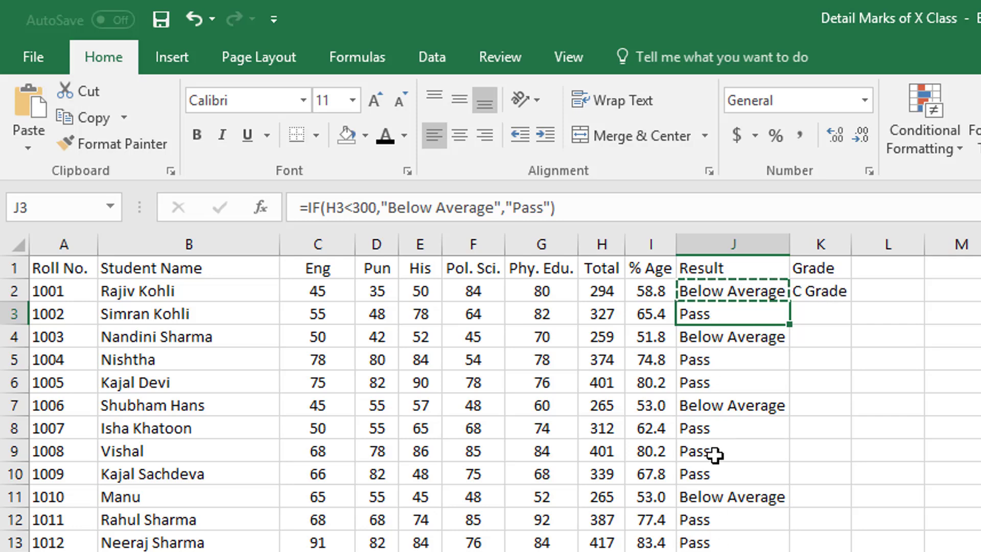
{"action": "left_click", "coordinate": [707, 286]}
{"action": "left_click", "coordinate": [698, 314]}
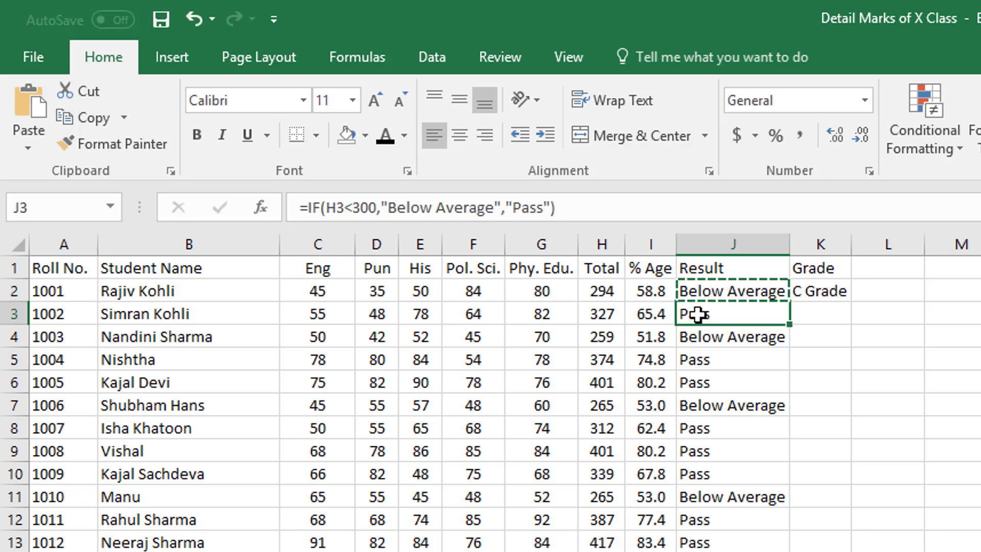
{"action": "left_click", "coordinate": [708, 290]}
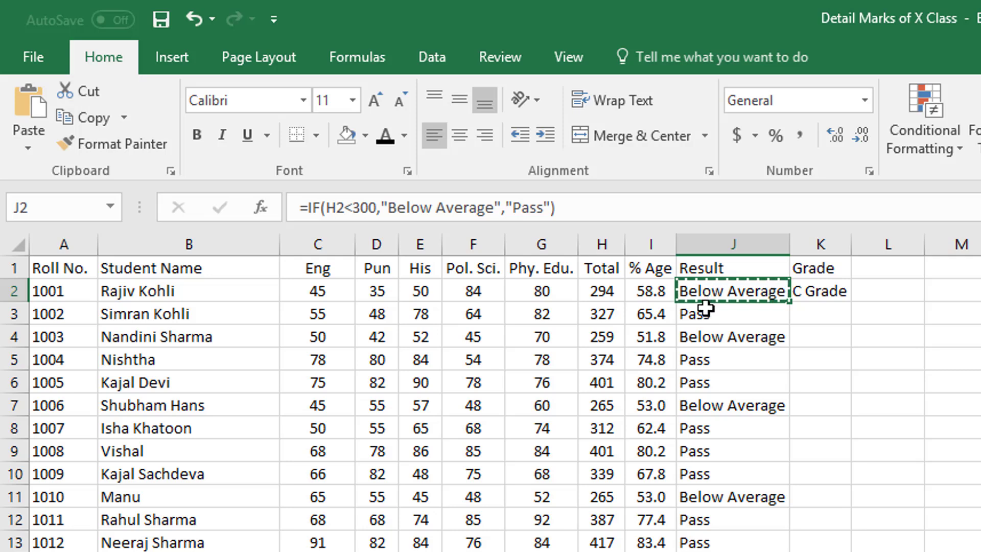
{"action": "left_click", "coordinate": [705, 309]}
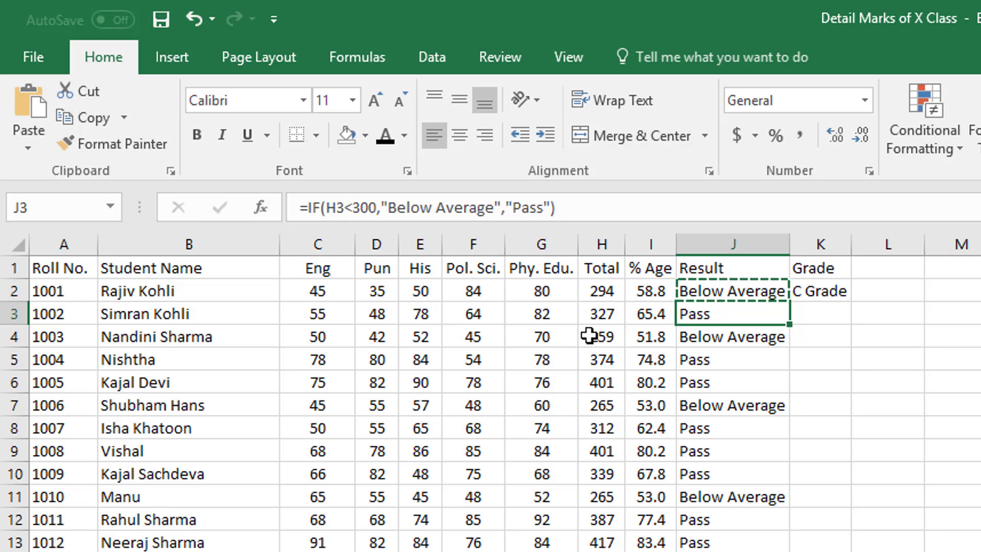
Step: Copy the student name from B2 and paste it into O4:O12
{"action": "left_click", "coordinate": [152, 292]}
{"action": "left_click", "coordinate": [81, 115]}
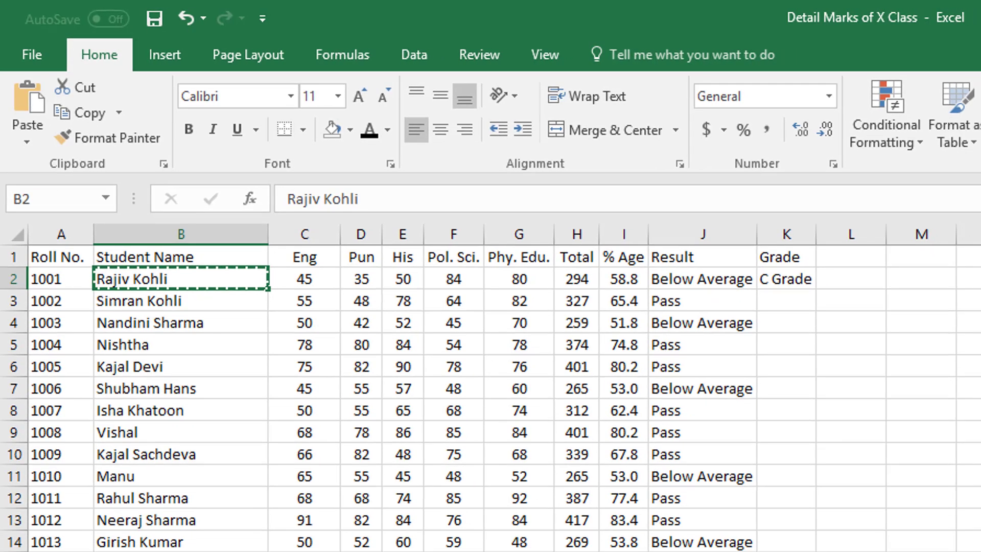
{"action": "left_click_drag", "start_coordinate": [911, 275], "coordinate": [900, 421]}
{"action": "left_click", "coordinate": [27, 105]}
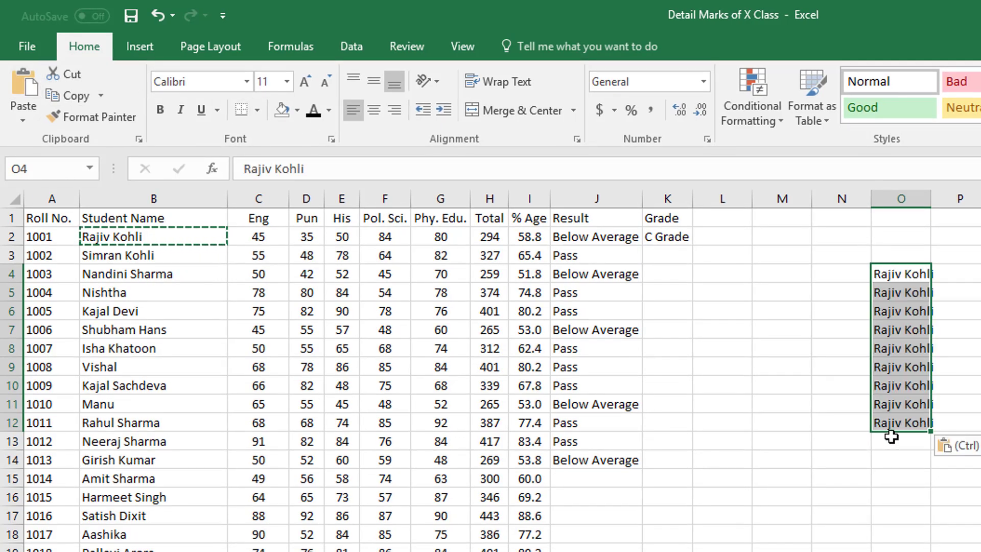
Step: Clear the pasted names in O4:O12 and the results in J3:J14
{"action": "key", "text": "Delete"}
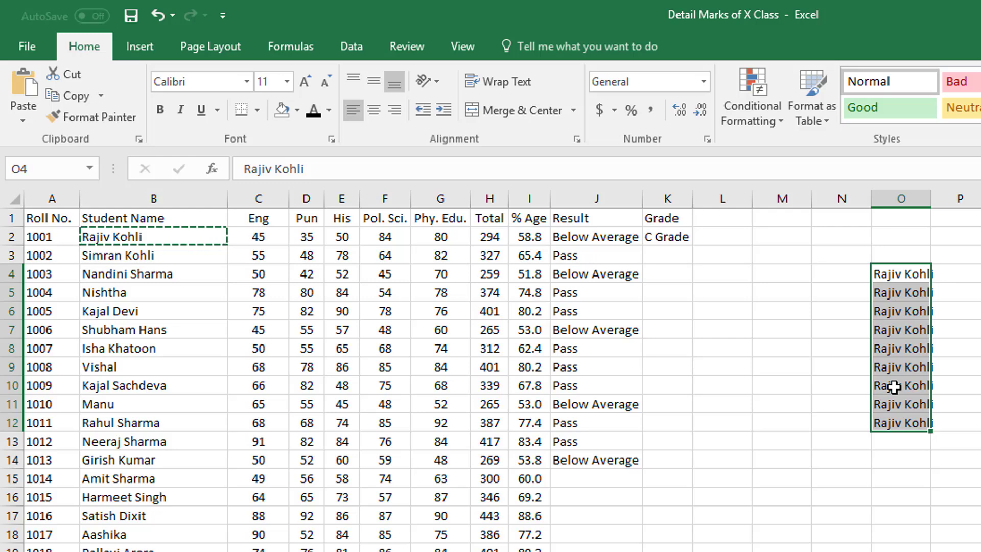
{"action": "left_click_drag", "start_coordinate": [595, 258], "coordinate": [601, 456]}
{"action": "key", "text": "Delete"}
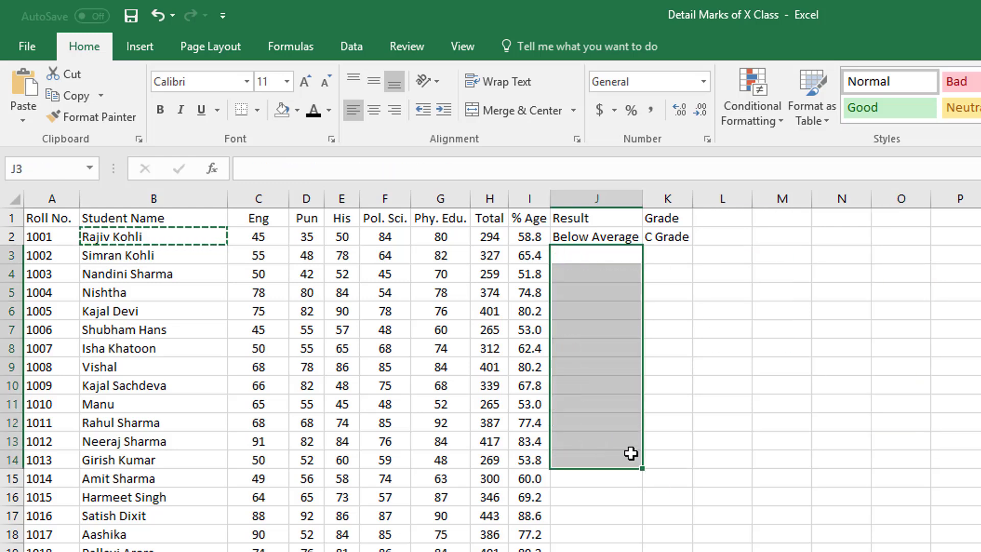
Step: Copy the result formula from J2 and paste it from J3 down to the last student in row 117
{"action": "left_click", "coordinate": [613, 236]}
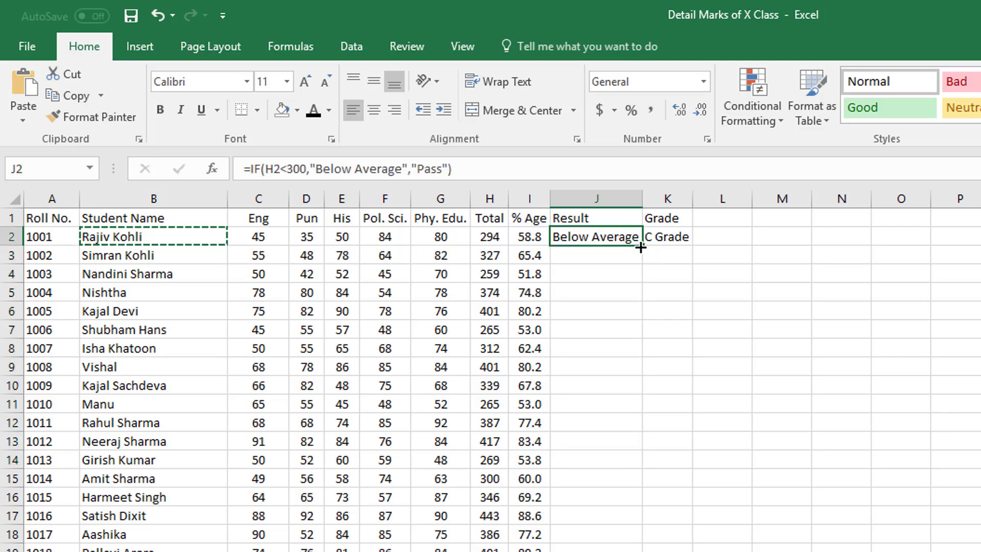
{"action": "left_click", "coordinate": [81, 97]}
{"action": "left_click_drag", "start_coordinate": [612, 254], "coordinate": [608, 551]}
{"action": "left_click", "coordinate": [35, 83]}
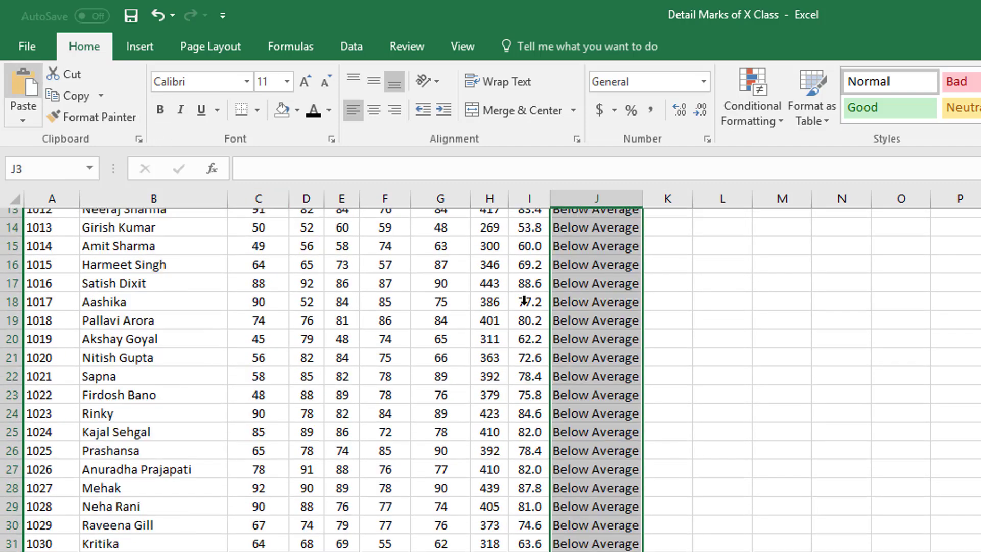
{"action": "scroll", "coordinate": [578, 310], "scroll_direction": "up", "scroll_amount": 4}
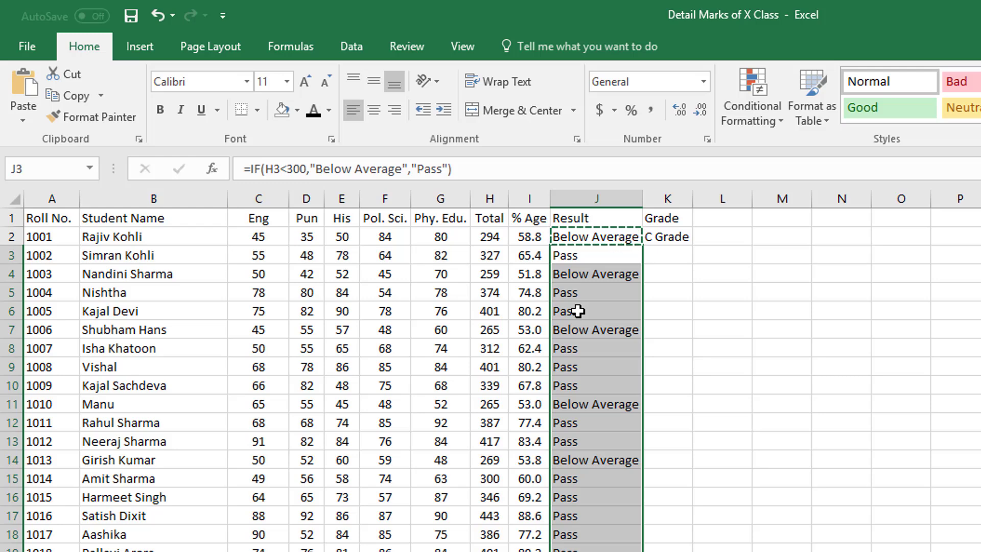
Step: Cancel the active copy selection and fill the grade formula from K2 down to the last student
{"action": "left_click", "coordinate": [675, 241]}
{"action": "key", "text": "Escape"}
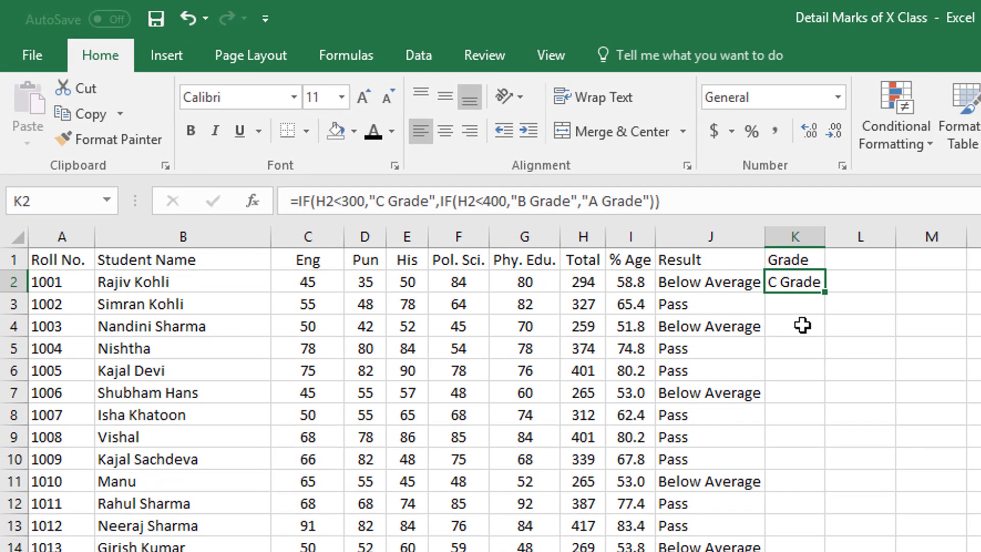
{"action": "double_click", "coordinate": [827, 296]}
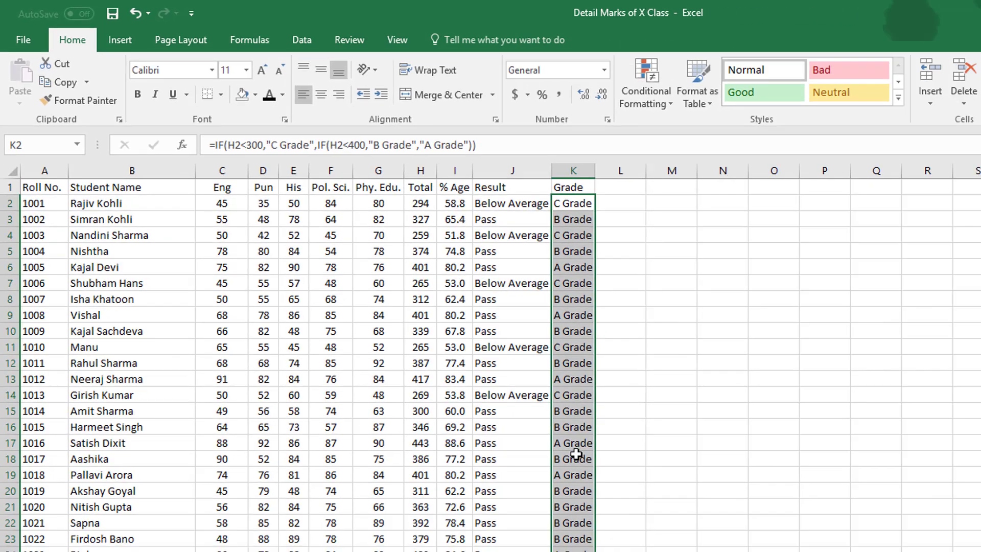
Step: Check the filled grade formulas in K18 and in the last student's cell, K117
{"action": "left_click", "coordinate": [442, 351]}
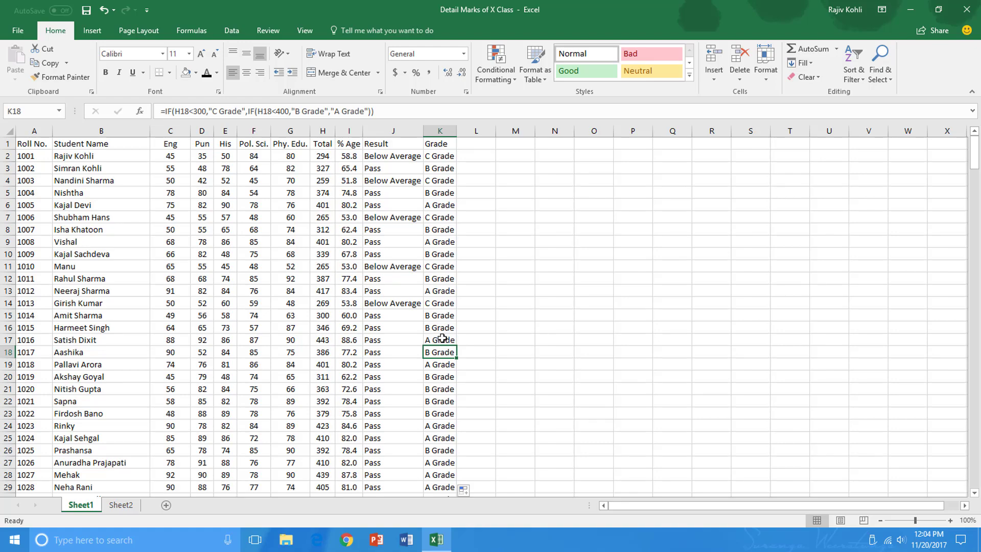
{"action": "scroll", "coordinate": [442, 338], "scroll_direction": "down", "scroll_amount": 20}
{"action": "scroll", "coordinate": [439, 367], "scroll_direction": "down", "scroll_amount": 13}
{"action": "left_click", "coordinate": [438, 282]}
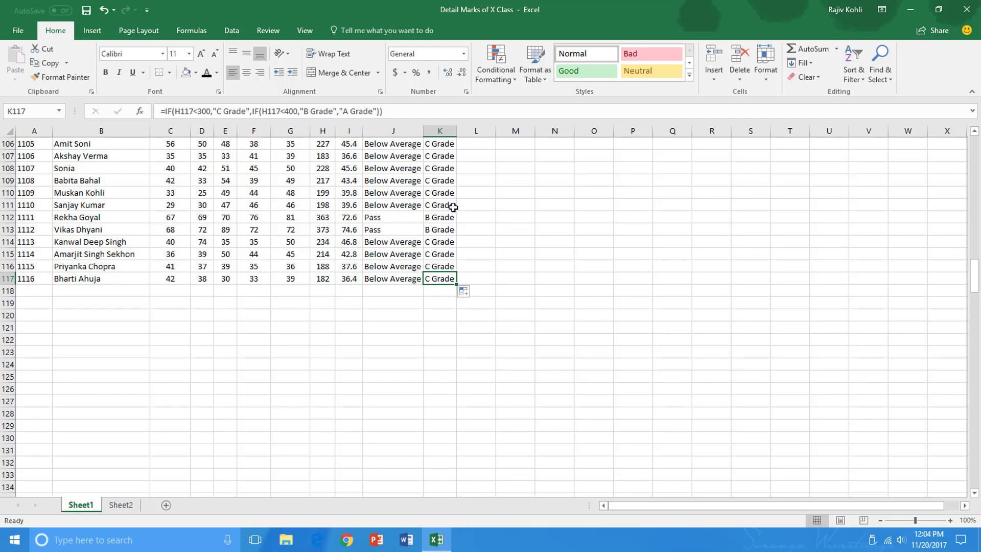
{"action": "scroll", "coordinate": [434, 247], "scroll_direction": "up", "scroll_amount": 2}
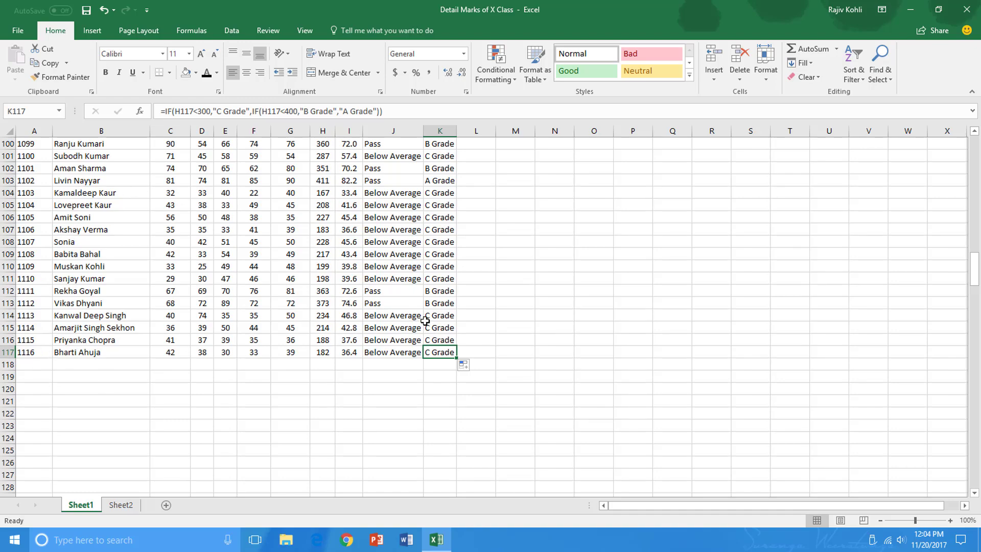
{"action": "scroll", "coordinate": [425, 320], "scroll_direction": "up", "scroll_amount": 20}
{"action": "scroll", "coordinate": [425, 320], "scroll_direction": "up", "scroll_amount": 12}
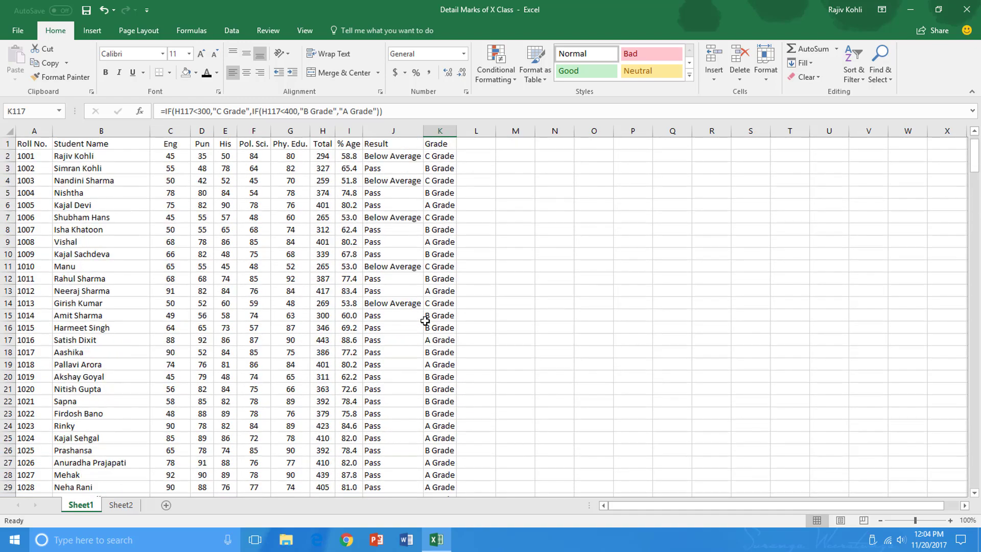
Step: Compare the row references of the grade formulas in K2 and K3
{"action": "left_click", "coordinate": [441, 155]}
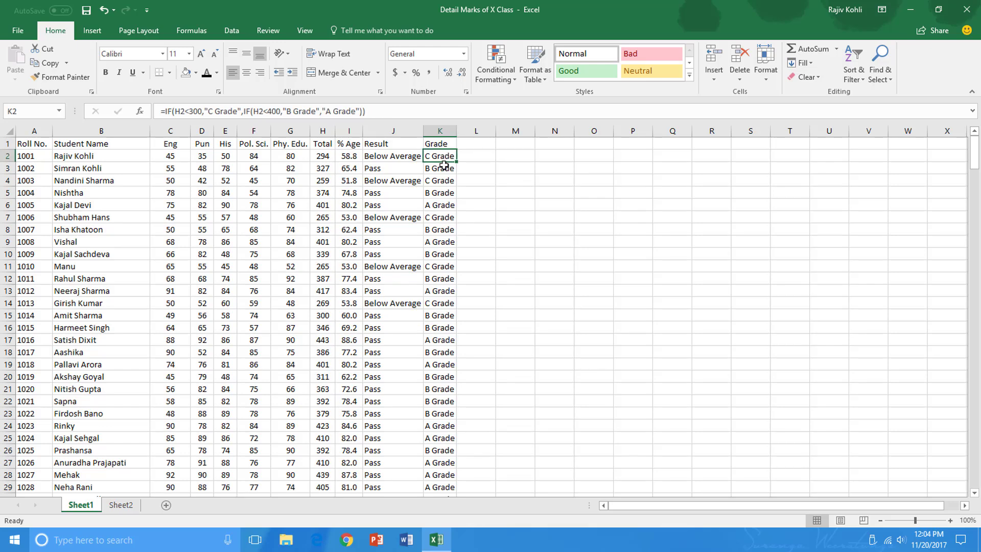
{"action": "left_click", "coordinate": [436, 172]}
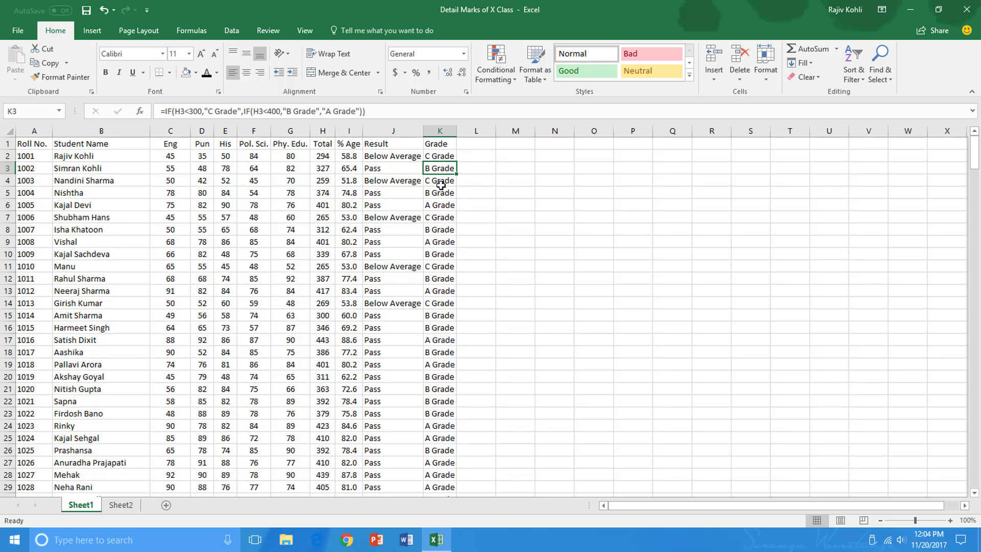
{"action": "left_click", "coordinate": [443, 156]}
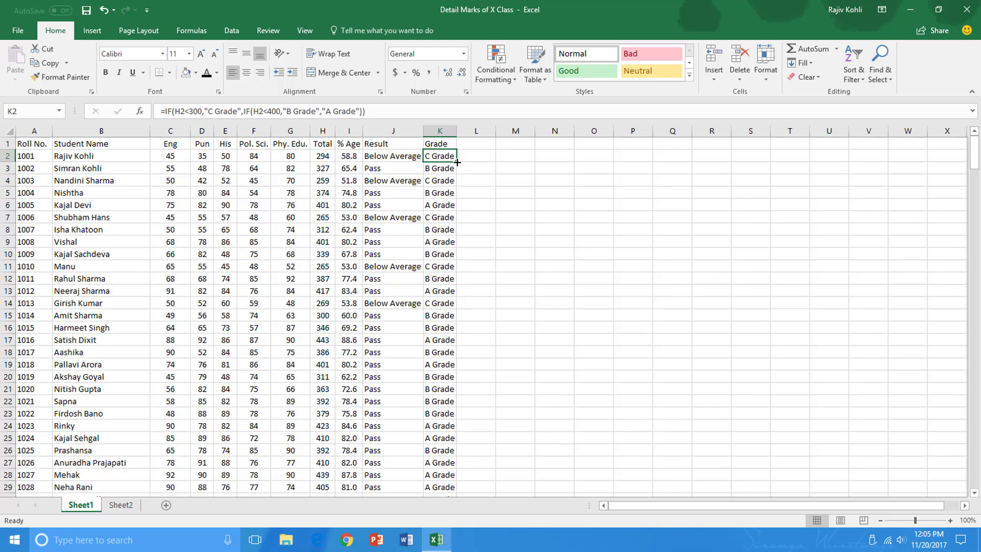
{"action": "scroll", "coordinate": [398, 363], "scroll_direction": "down", "scroll_amount": 6}
{"action": "scroll", "coordinate": [429, 291], "scroll_direction": "up", "scroll_amount": 6}
{"action": "left_click", "coordinate": [437, 169]}
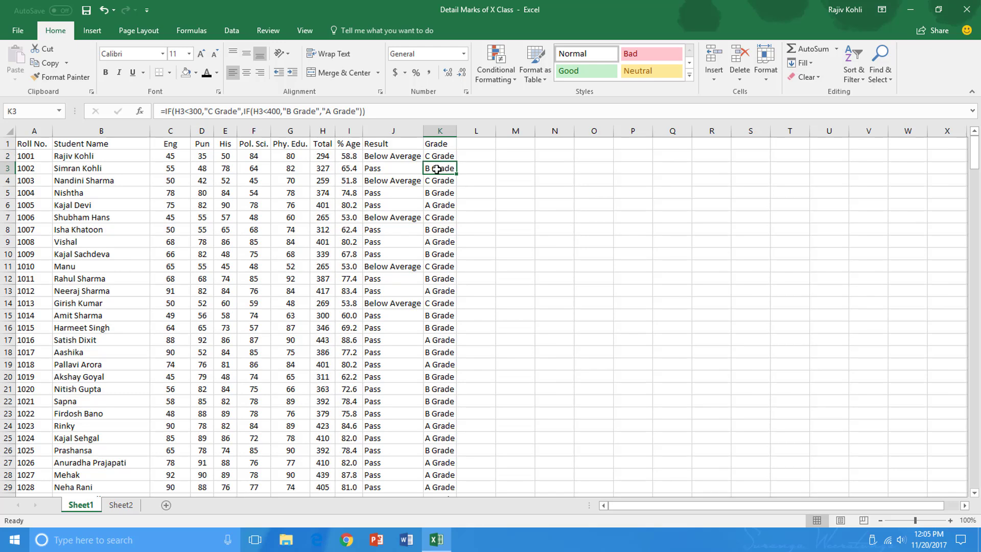
Step: Clear the filled grades from K3 down past the last student, keeping the formula in K2
{"action": "key", "text": "ctrl+shift+End"}
{"action": "key", "text": "ctrl+Home"}
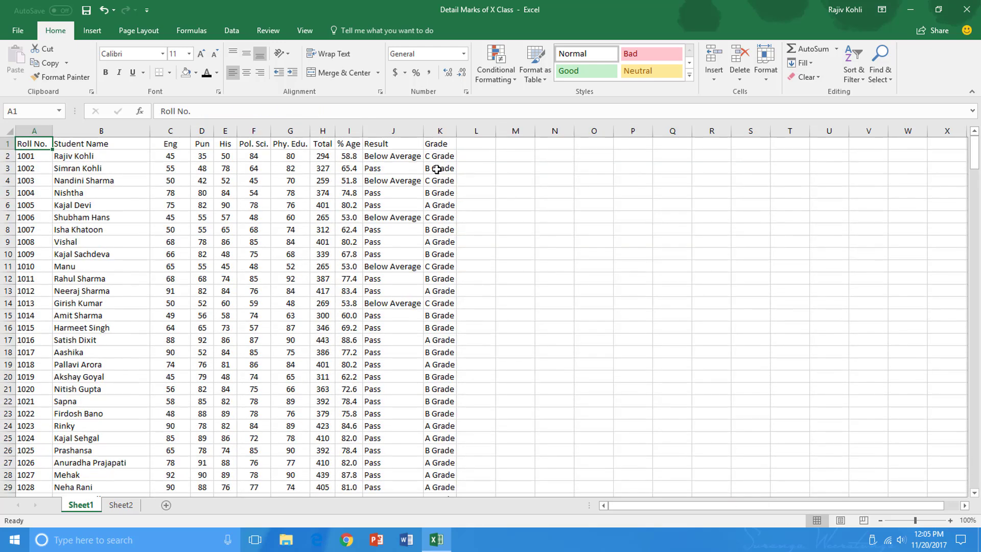
{"action": "key", "text": "Right"}
{"action": "key", "text": "Right"}
{"action": "key", "text": "Right"}
{"action": "key", "text": "Right"}
{"action": "key", "text": "Right"}
{"action": "key", "text": "Right"}
{"action": "key", "text": "Right"}
{"action": "key", "text": "Right"}
{"action": "key", "text": "Right"}
{"action": "key", "text": "Right"}
{"action": "key", "text": "Right"}
{"action": "key", "text": "Down"}
{"action": "key", "text": "Down"}
{"action": "key", "text": "Left"}
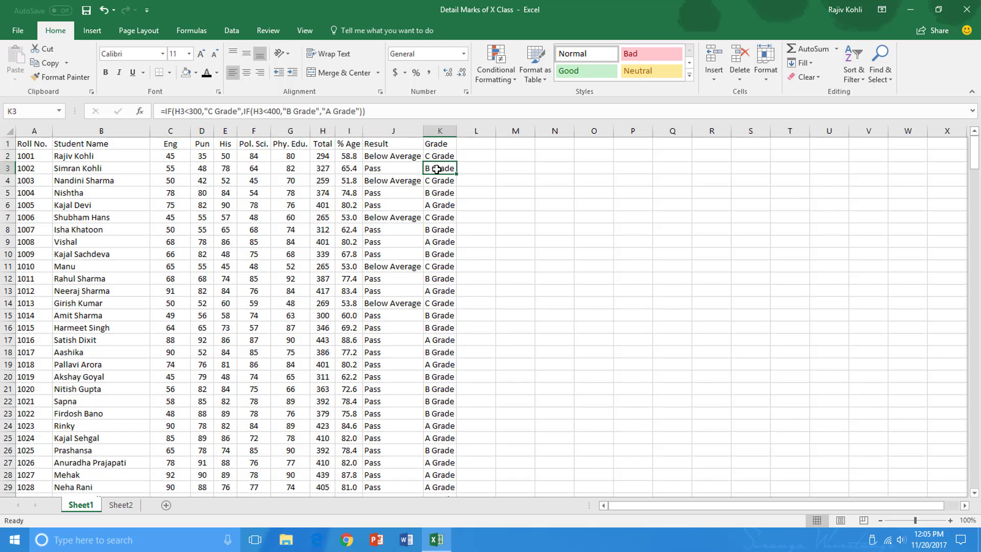
{"action": "key", "text": "ctrl+shift+Down"}
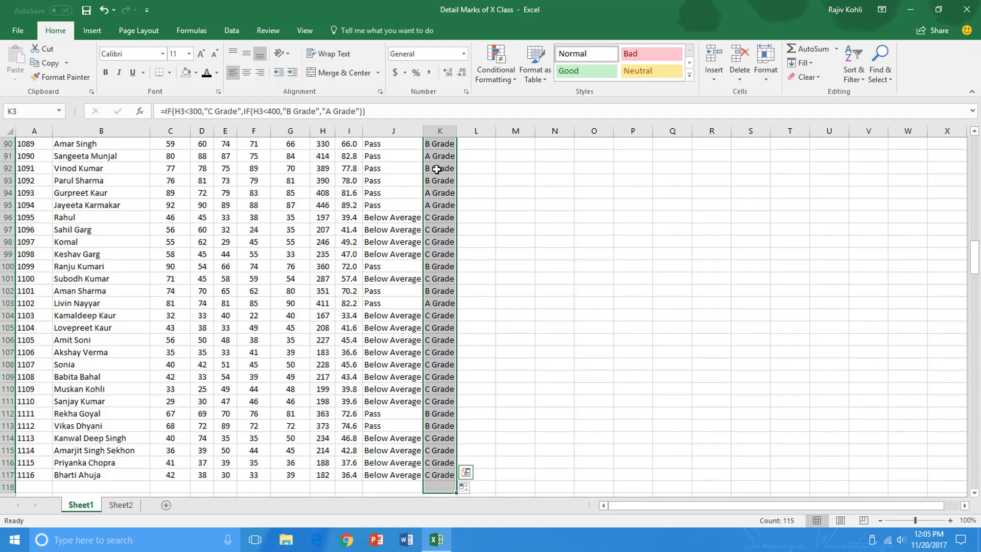
{"action": "key", "text": "Delete"}
Step: Clear the record of roll number 1081 in A82:J82, leaving a blank row within the data
{"action": "scroll", "coordinate": [436, 169], "scroll_direction": "up", "scroll_amount": 20}
{"action": "scroll", "coordinate": [437, 169], "scroll_direction": "up", "scroll_amount": 3}
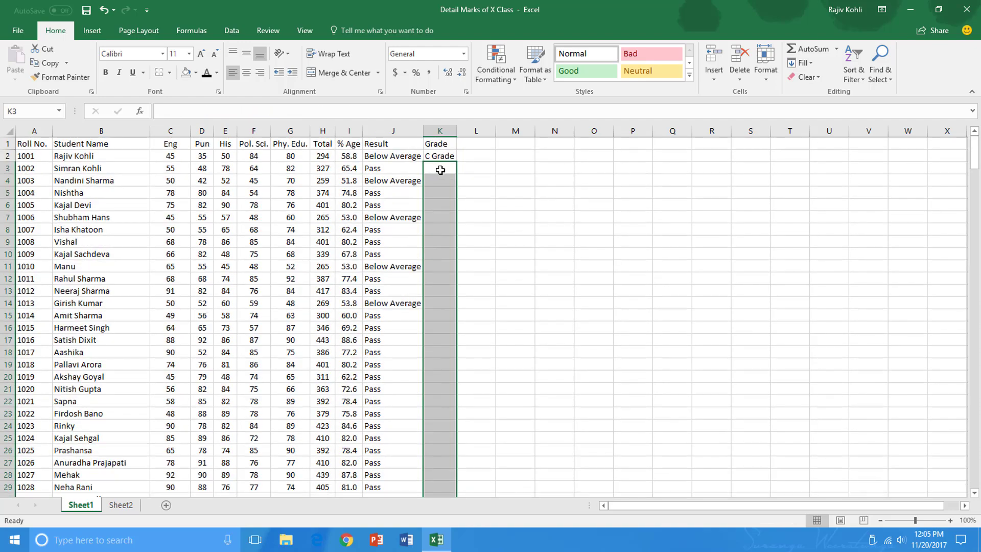
{"action": "scroll", "coordinate": [203, 397], "scroll_direction": "down", "scroll_amount": 17}
{"action": "scroll", "coordinate": [138, 360], "scroll_direction": "down", "scroll_amount": 6}
{"action": "left_click_drag", "start_coordinate": [26, 292], "coordinate": [421, 293]}
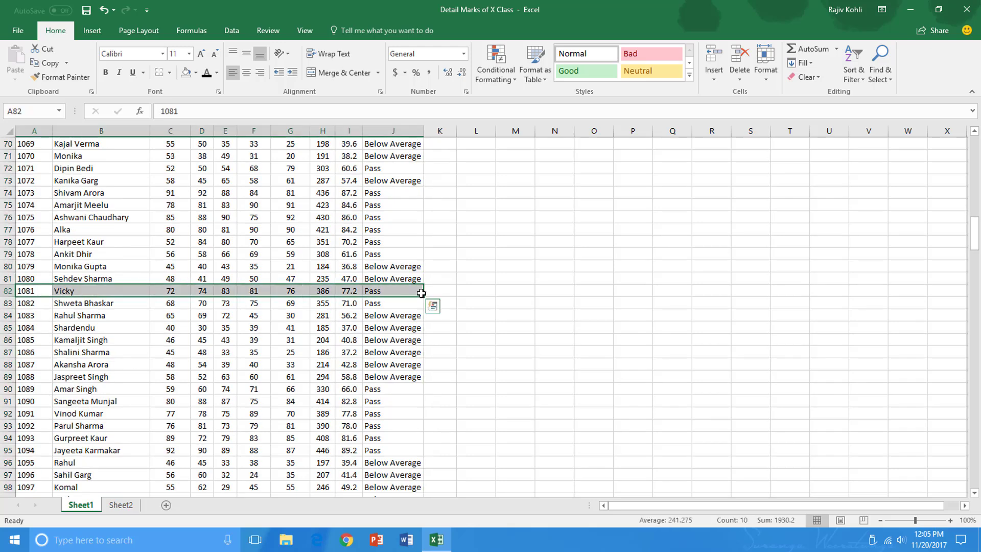
{"action": "key", "text": "Delete"}
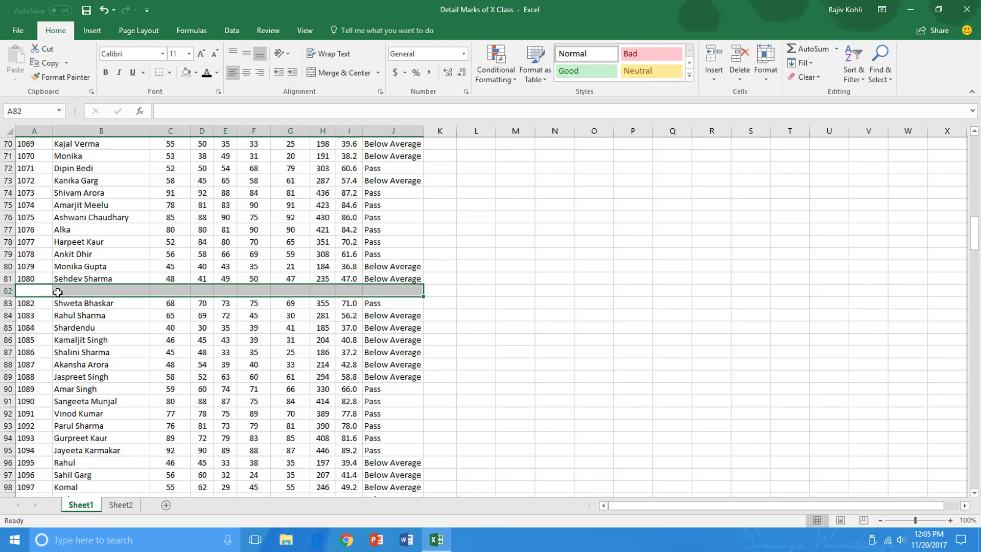
Step: Auto-fill the grade formula from K2 down the Grade column to the row above the blank row 82
{"action": "scroll", "coordinate": [486, 197], "scroll_direction": "up", "scroll_amount": 20}
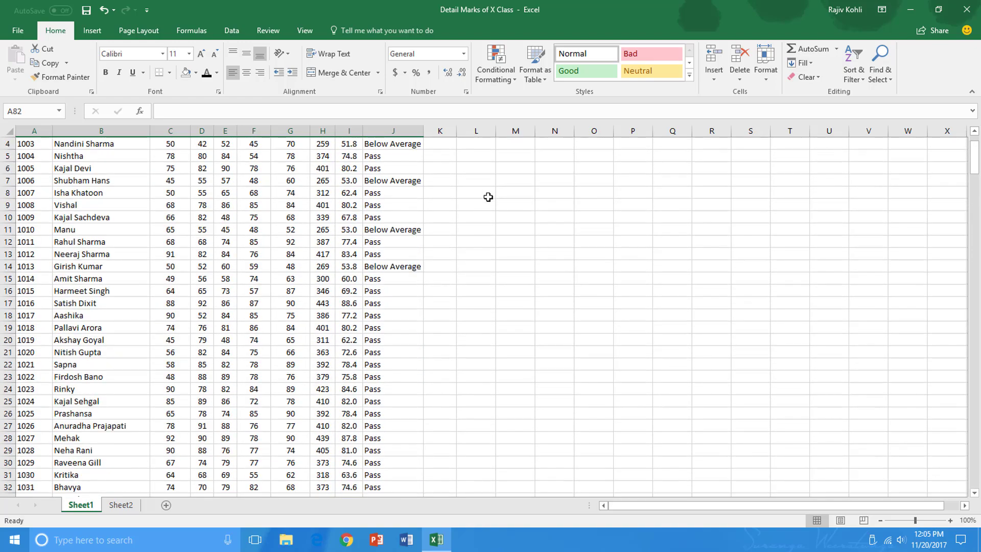
{"action": "scroll", "coordinate": [488, 197], "scroll_direction": "up", "scroll_amount": 1}
{"action": "left_click", "coordinate": [440, 155]}
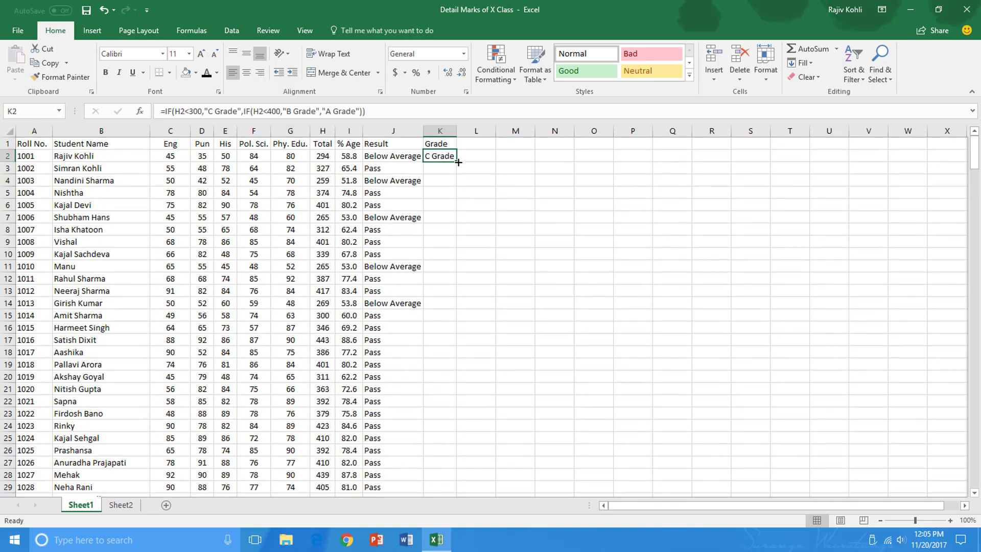
{"action": "double_click", "coordinate": [458, 162]}
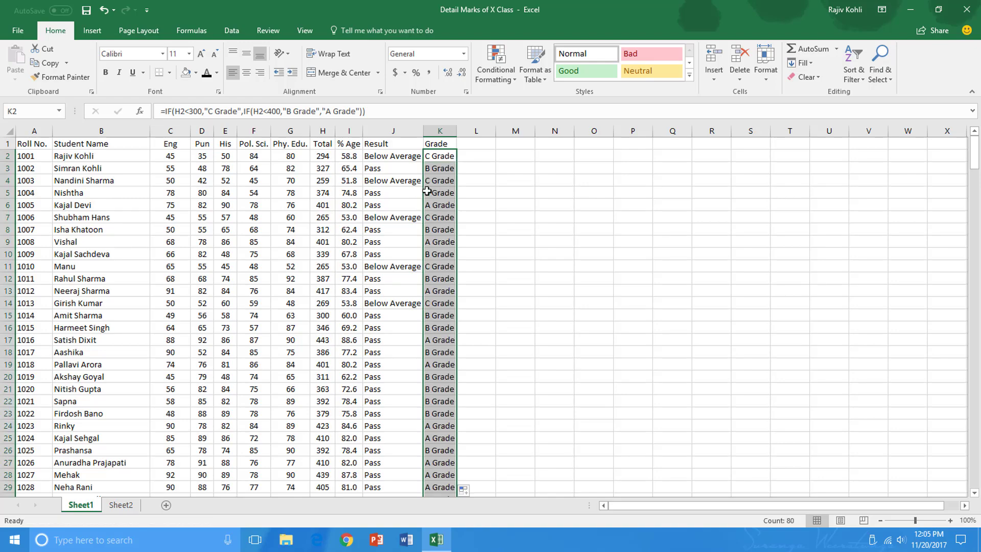
{"action": "scroll", "coordinate": [437, 391], "scroll_direction": "down", "scroll_amount": 20}
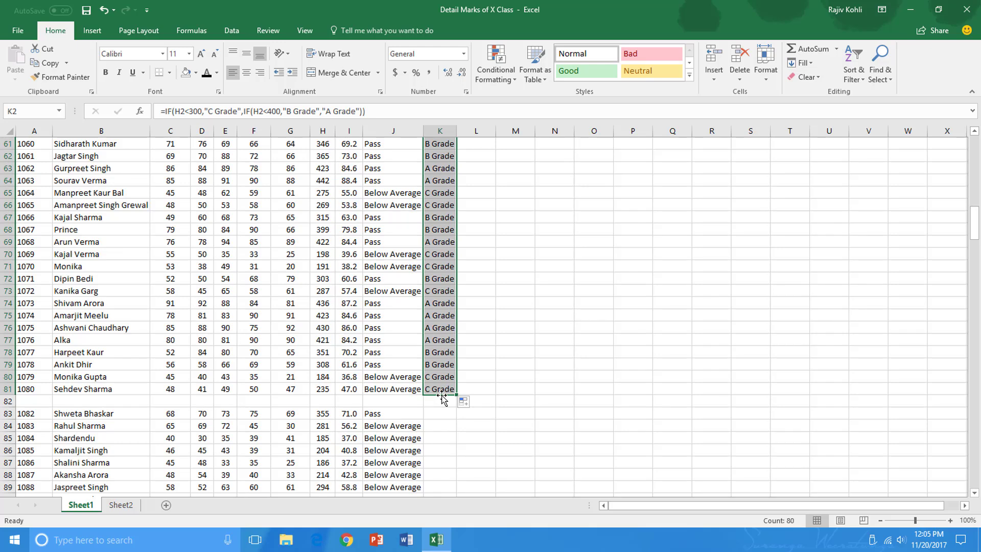
Step: Copy the grade formula from K81 to K83 below the blank row and auto-fill it down to the last student
{"action": "left_click", "coordinate": [435, 414]}
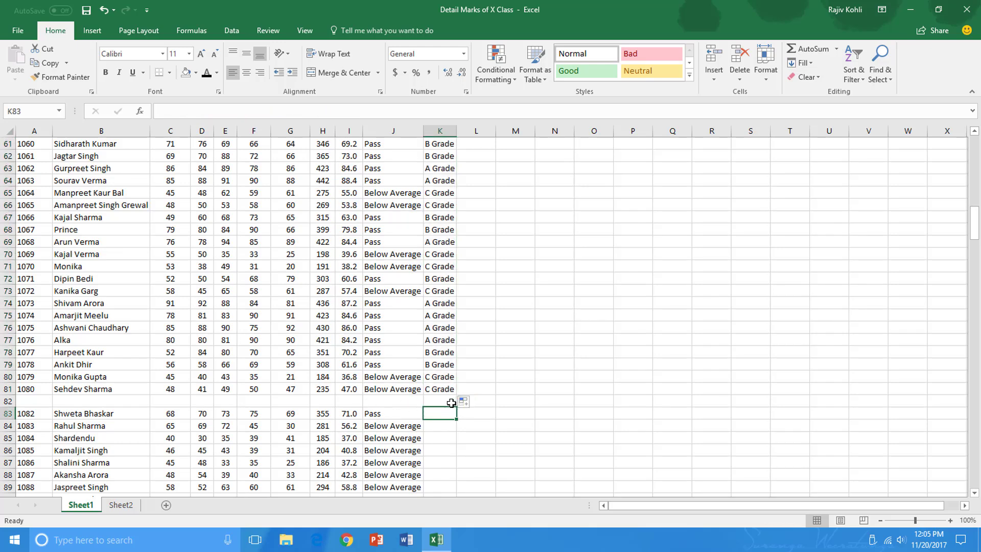
{"action": "left_click", "coordinate": [439, 390]}
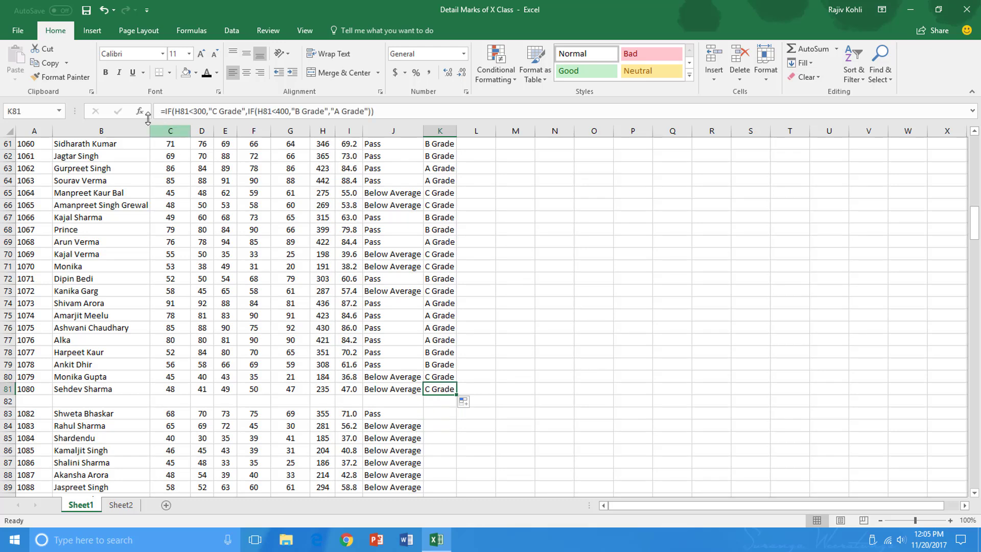
{"action": "left_click", "coordinate": [47, 63]}
{"action": "left_click", "coordinate": [434, 416]}
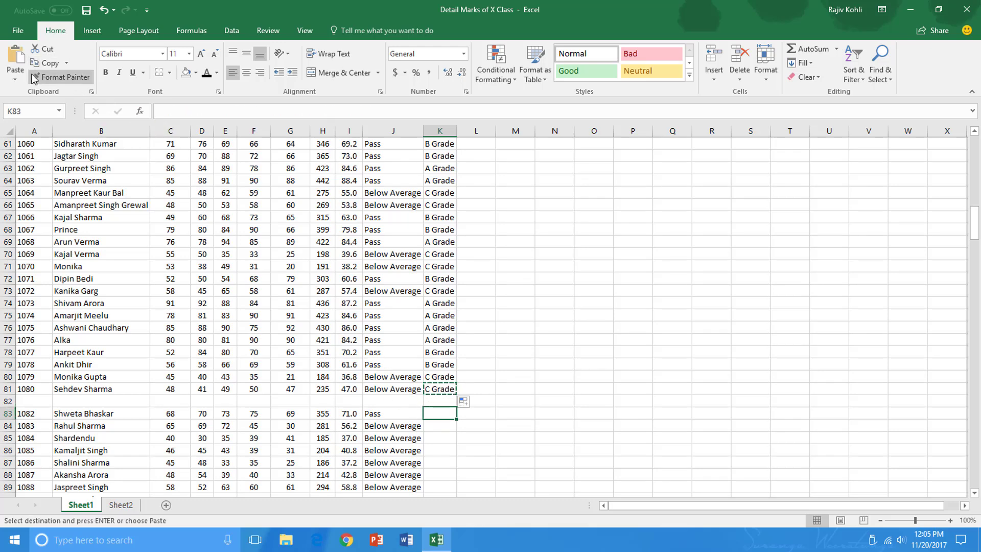
{"action": "left_click", "coordinate": [15, 55]}
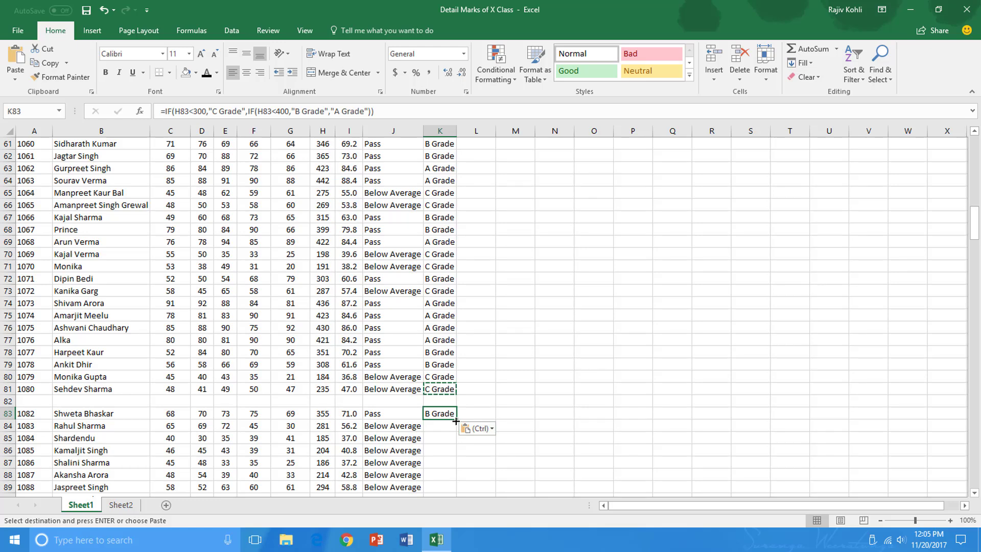
{"action": "double_click", "coordinate": [456, 420]}
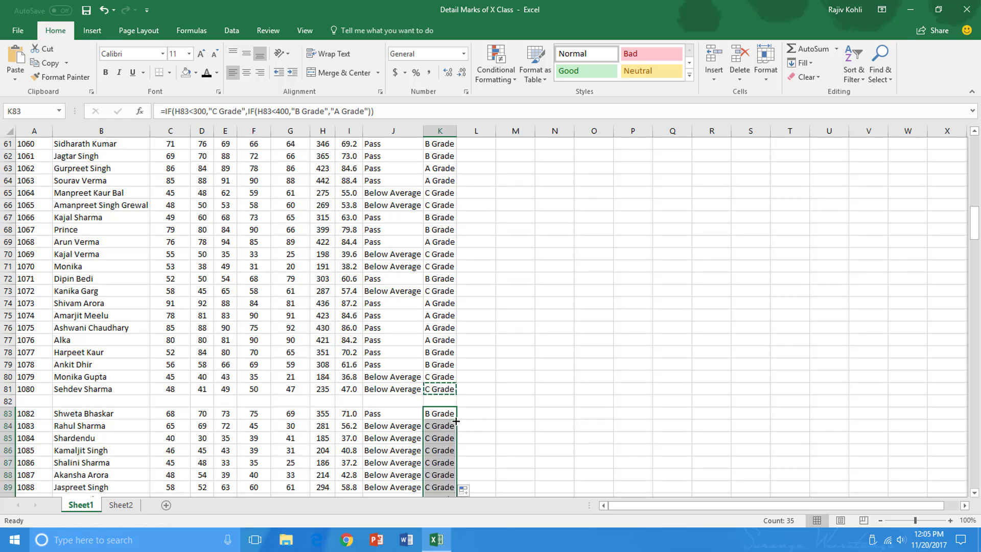
Step: Undo the auto-fill and the paste below the blank row, and cancel the copy of K81
{"action": "key", "text": "ctrl+z"}
{"action": "key", "text": "ctrl+z"}
{"action": "left_click", "coordinate": [438, 388]}
{"action": "key", "text": "Escape"}
Step: Fill the grade formula from K81 across the blank row and down to the last student, and clear the grade in K82
{"action": "mouse_move", "coordinate": [456, 397]}
{"action": "left_mouse_down"}
{"action": "mouse_move", "coordinate": [452, 422]}
{"action": "mouse_move", "coordinate": [444, 411]}
{"action": "left_mouse_up"}
{"action": "left_click", "coordinate": [452, 416]}
{"action": "double_click", "coordinate": [456, 419]}
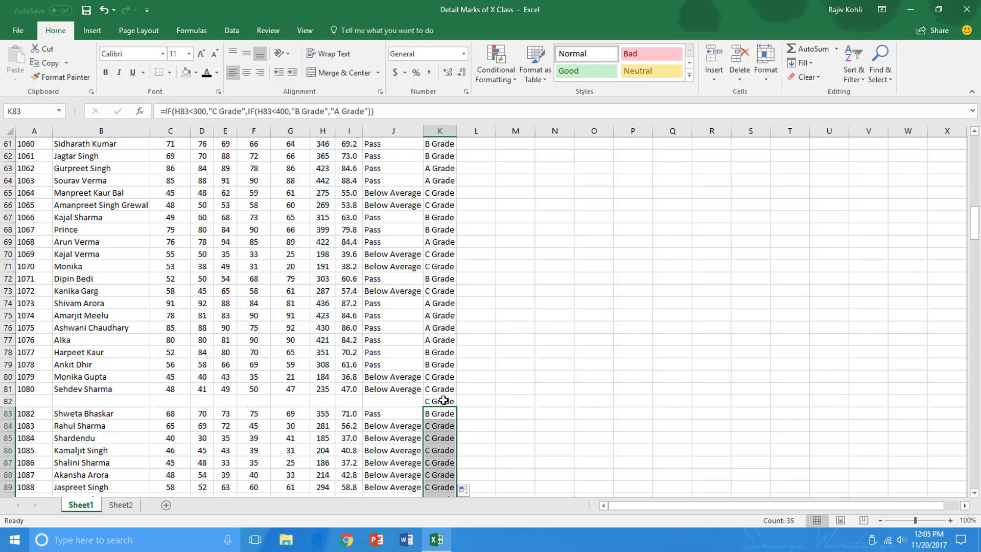
{"action": "left_click", "coordinate": [442, 400]}
{"action": "key", "text": "Delete"}
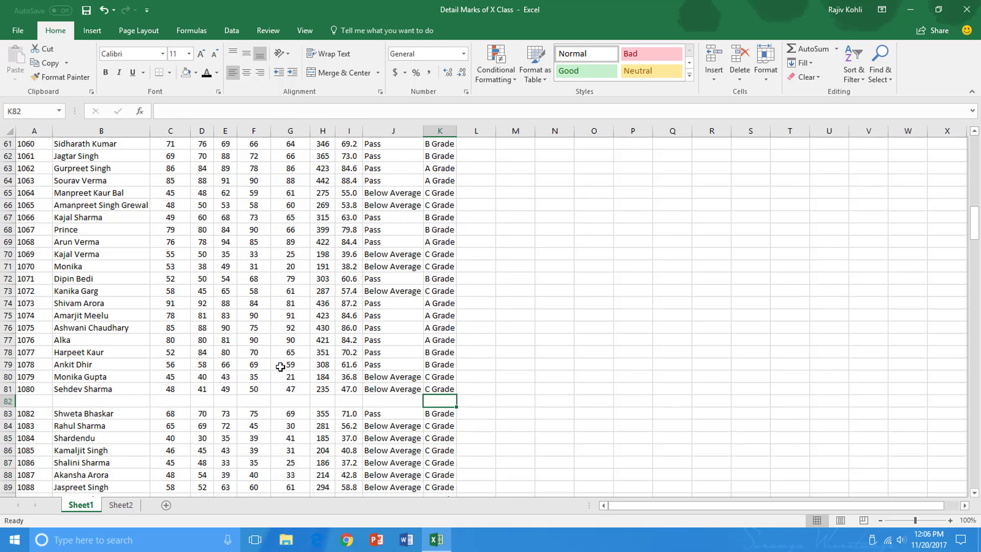
Step: Undo the grade fills back to the cleared record, restoring roll number 1081 in A82:J82
{"action": "left_click", "coordinate": [99, 12]}
{"action": "left_click", "coordinate": [99, 12]}
{"action": "left_click", "coordinate": [99, 12]}
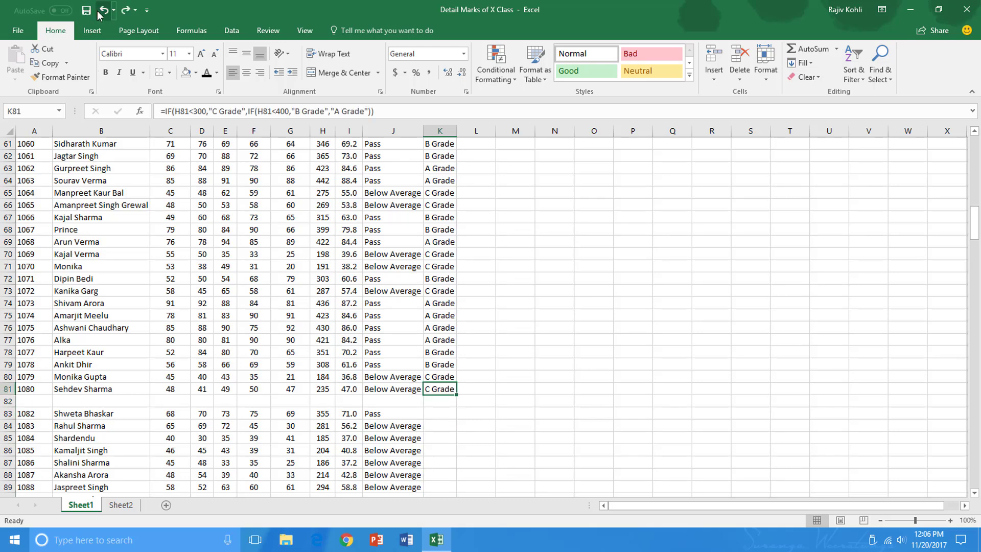
{"action": "left_click", "coordinate": [99, 12]}
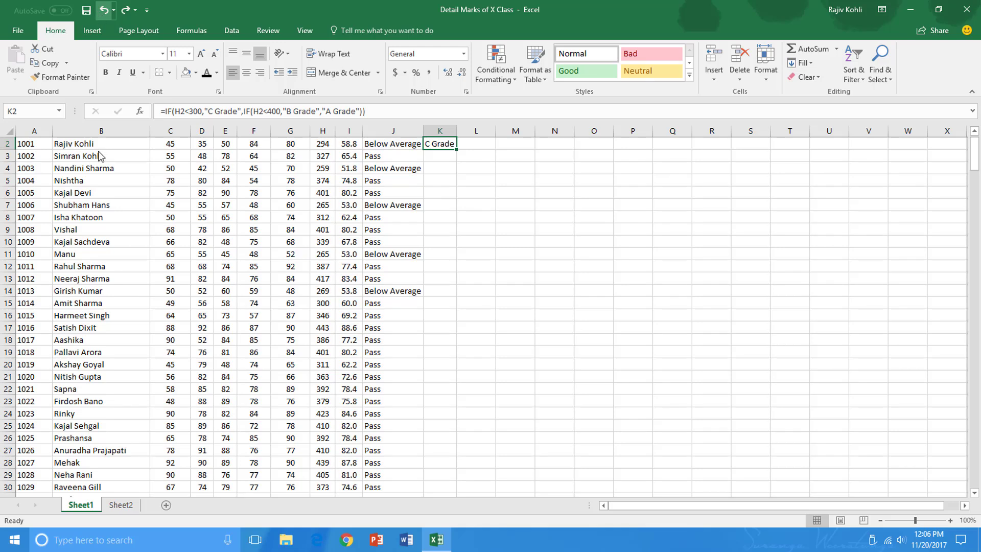
{"action": "left_click", "coordinate": [100, 11]}
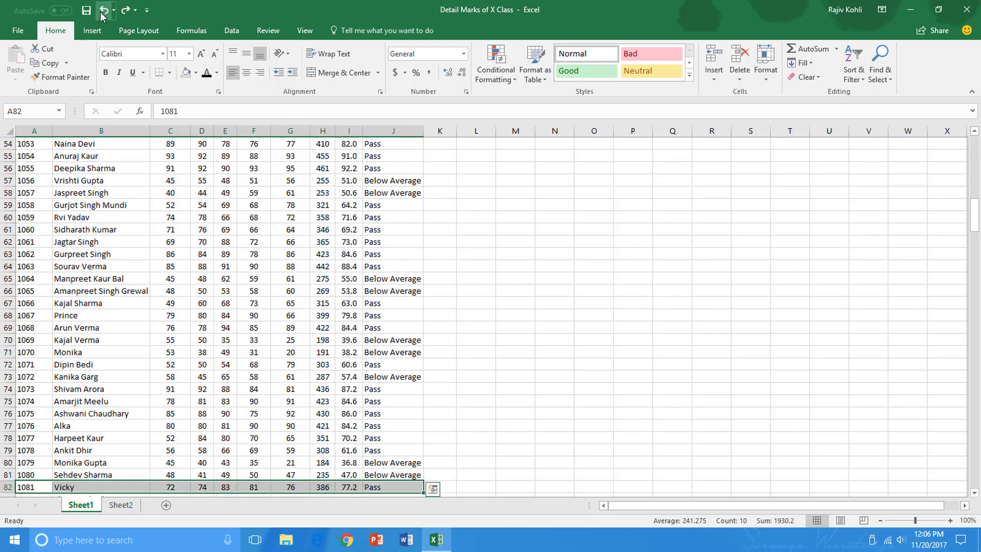
Step: Auto-fill the grade formula from K2 down the Grade column to the last student
{"action": "scroll", "coordinate": [378, 464], "scroll_direction": "down", "scroll_amount": 4}
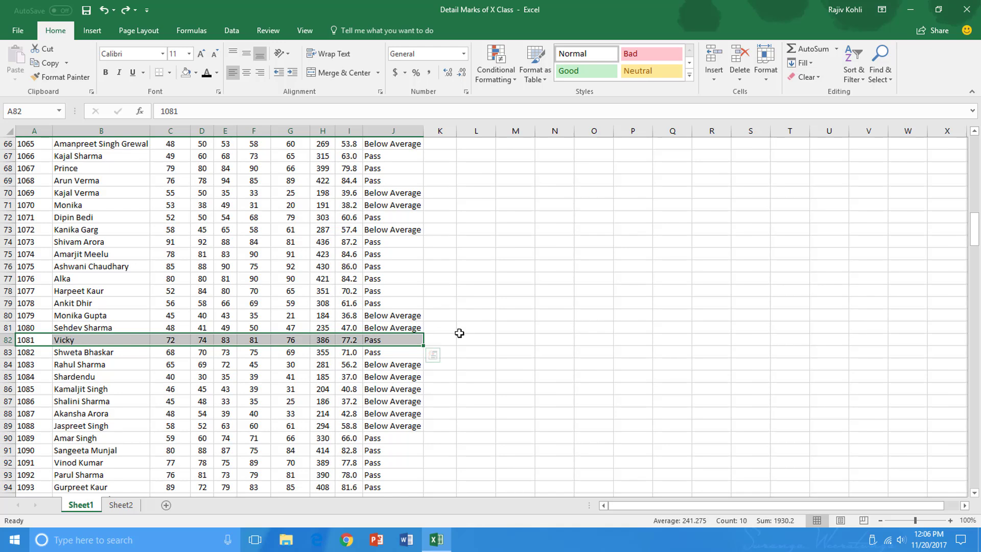
{"action": "scroll", "coordinate": [441, 302], "scroll_direction": "up", "scroll_amount": 12}
{"action": "scroll", "coordinate": [440, 302], "scroll_direction": "up", "scroll_amount": 10}
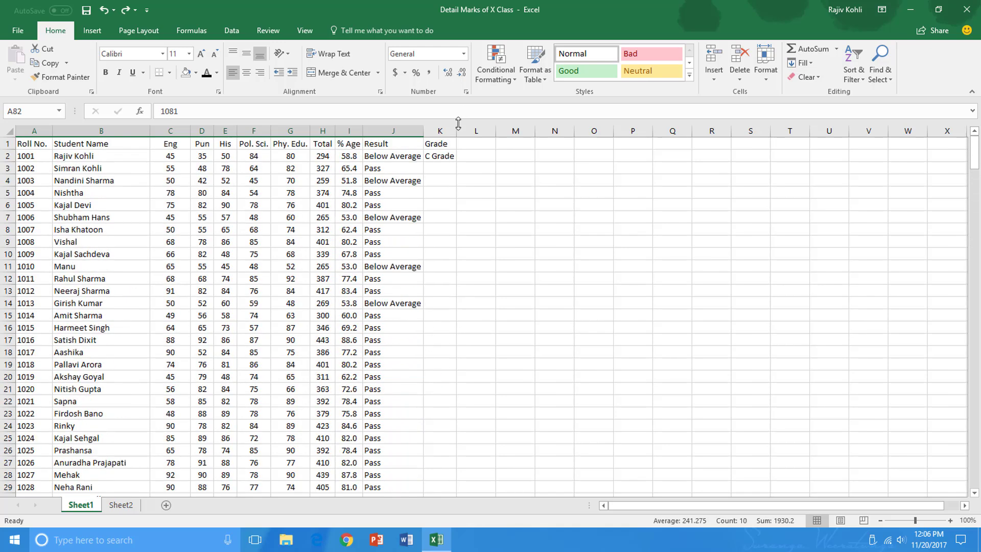
{"action": "left_click", "coordinate": [446, 156]}
{"action": "double_click", "coordinate": [456, 161]}
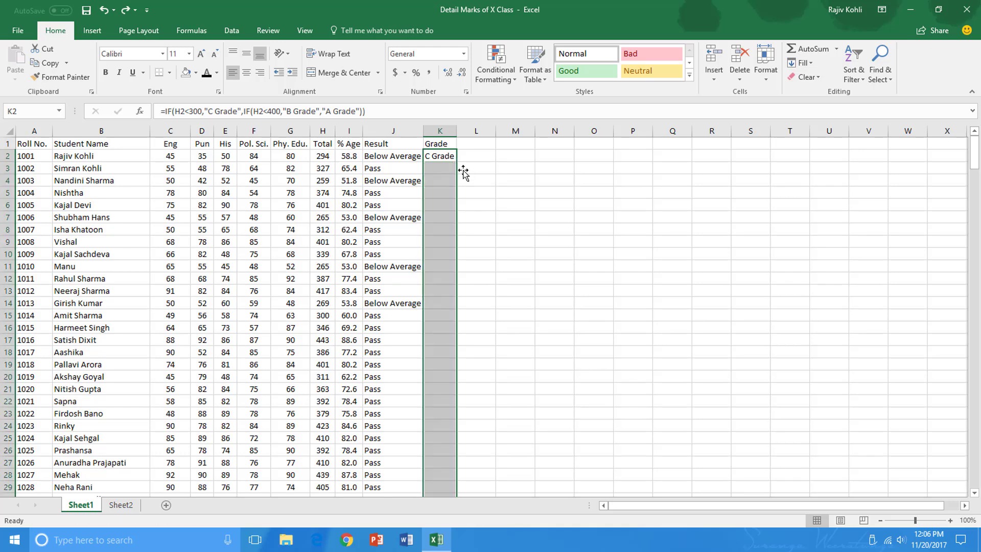
{"action": "left_click", "coordinate": [440, 179]}
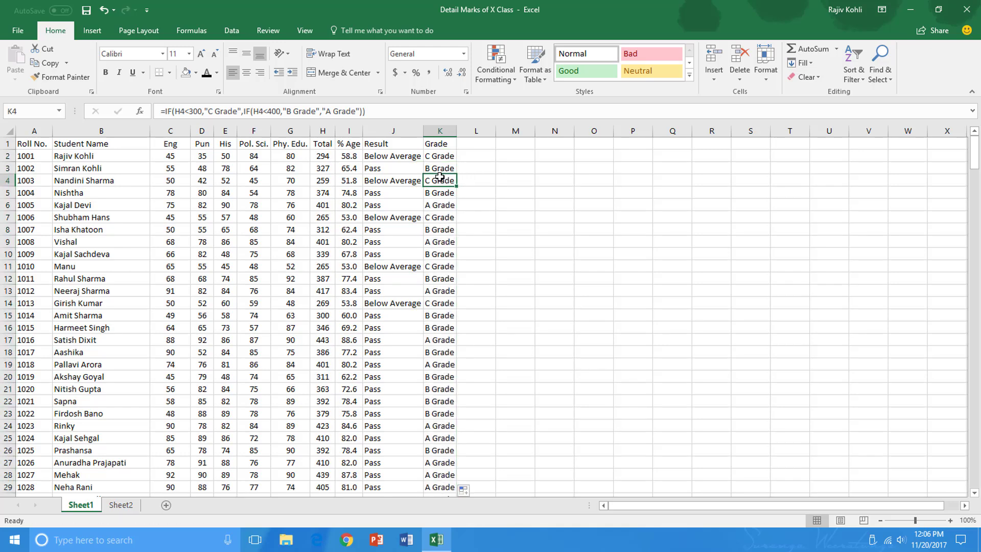
Step: Page through the print preview to check on which pages the Grade column falls, and return to the sheet
{"action": "left_click", "coordinate": [30, 145]}
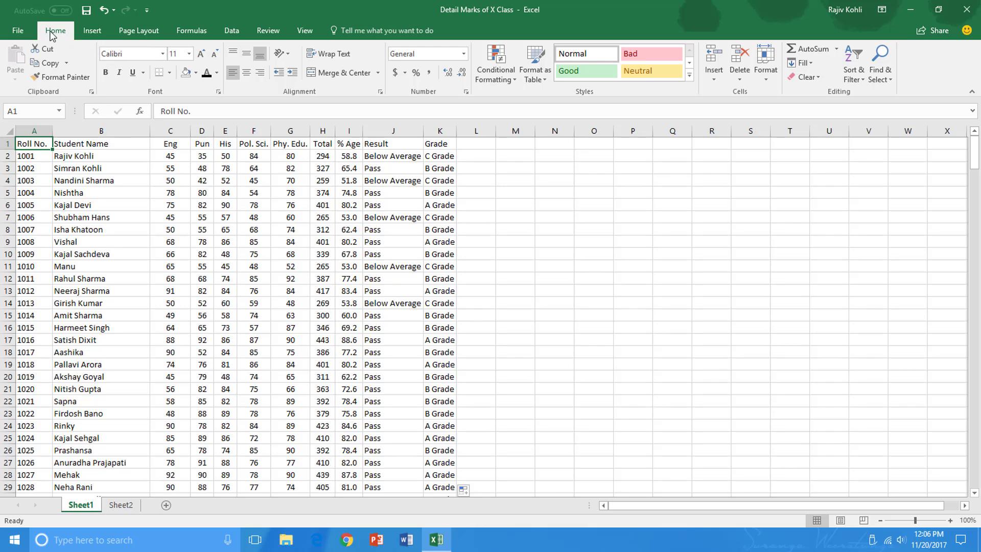
{"action": "key", "text": "alt+f"}
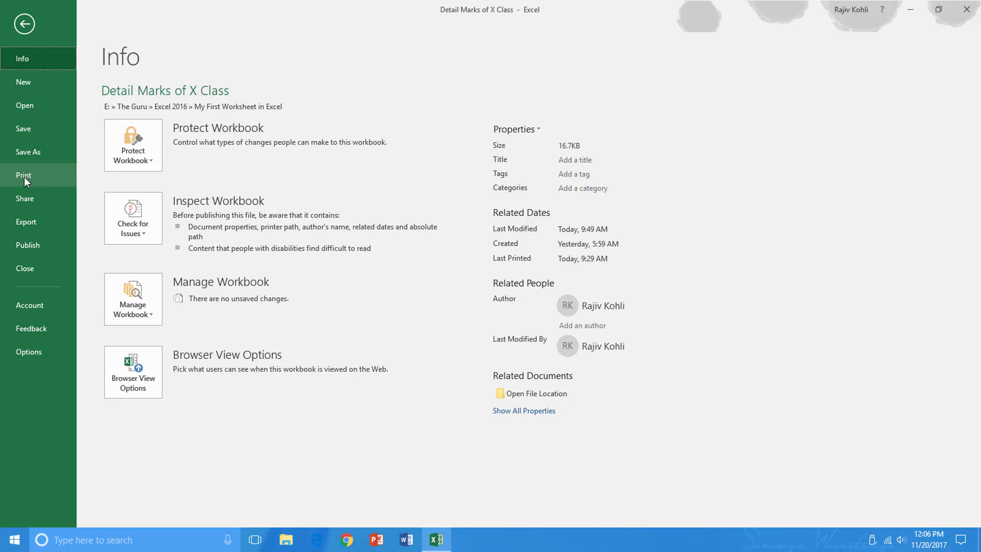
{"action": "left_click", "coordinate": [24, 176]}
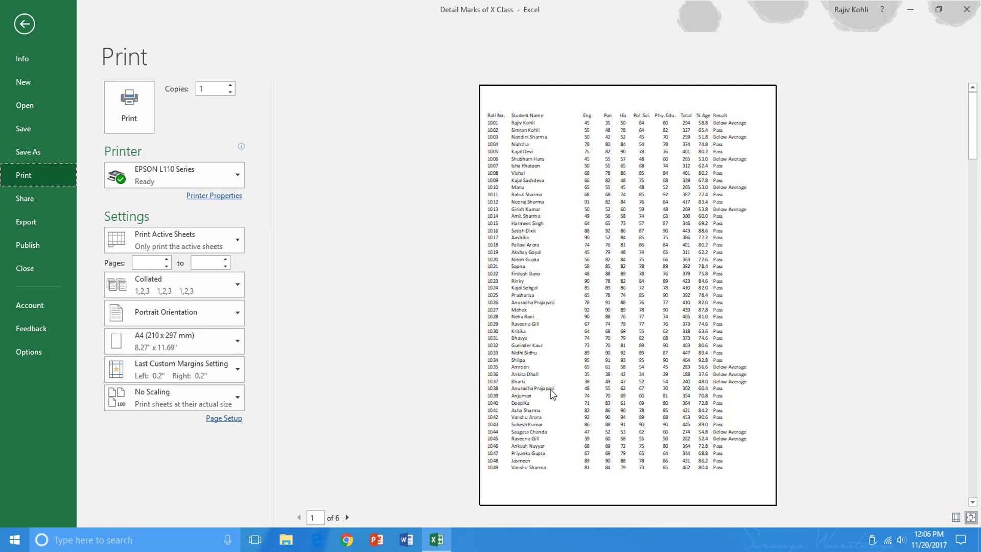
{"action": "scroll", "coordinate": [652, 259], "scroll_direction": "down", "scroll_amount": 1}
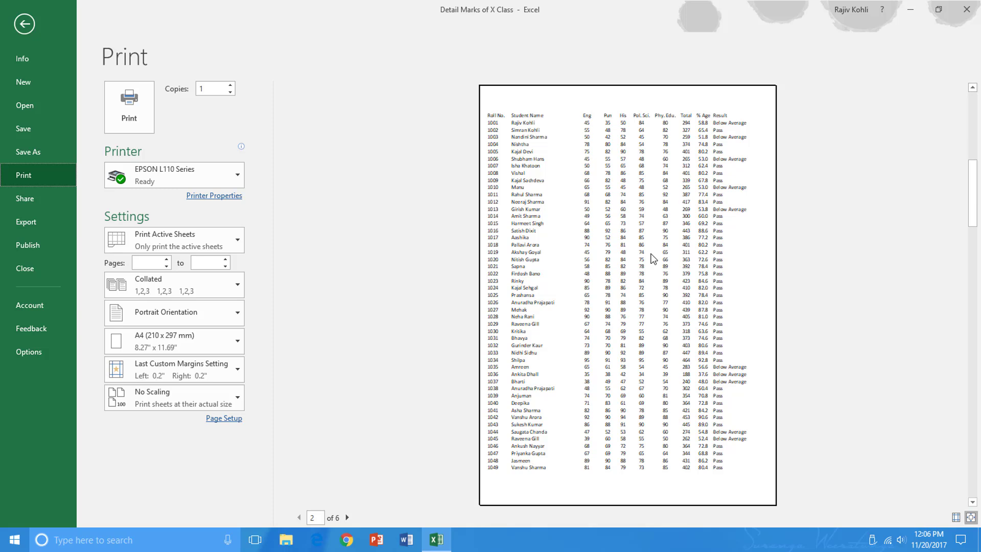
{"action": "scroll", "coordinate": [653, 259], "scroll_direction": "down", "scroll_amount": 1}
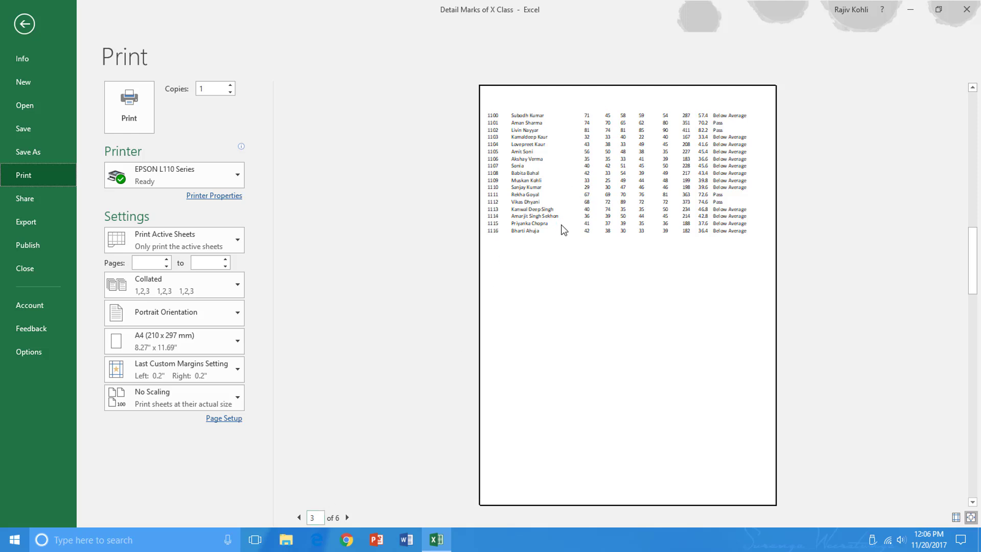
{"action": "left_click", "coordinate": [346, 519]}
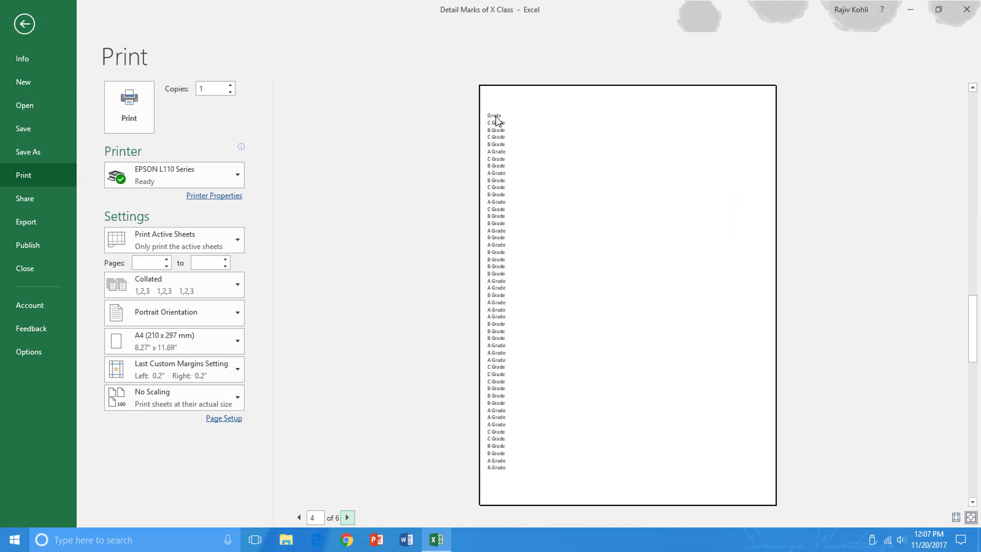
{"action": "left_click", "coordinate": [347, 517]}
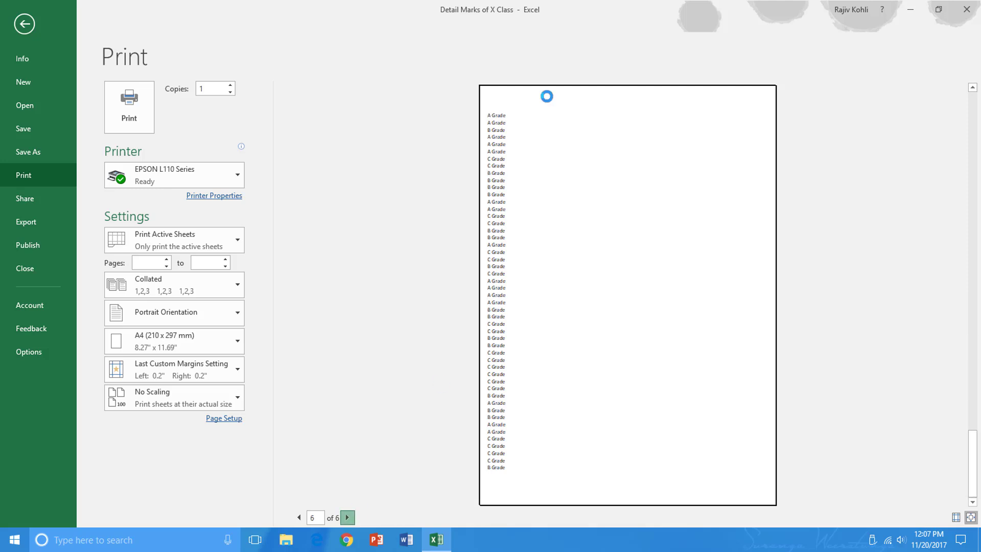
{"action": "left_click", "coordinate": [16, 28]}
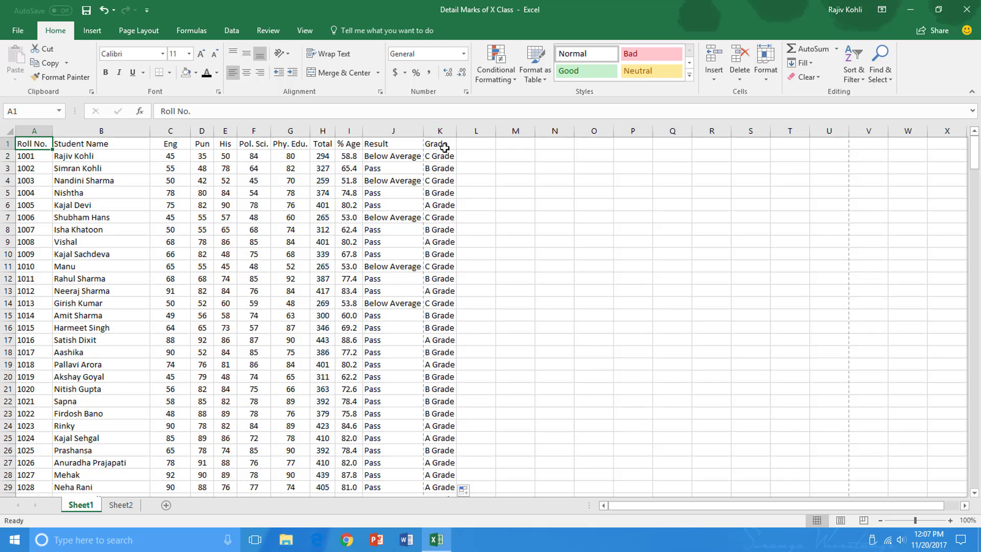
Step: Narrow the Student Name and Eng columns until the Grade column fits the page width, and check every page in the print preview
{"action": "left_click_drag", "start_coordinate": [148, 133], "coordinate": [179, 130]}
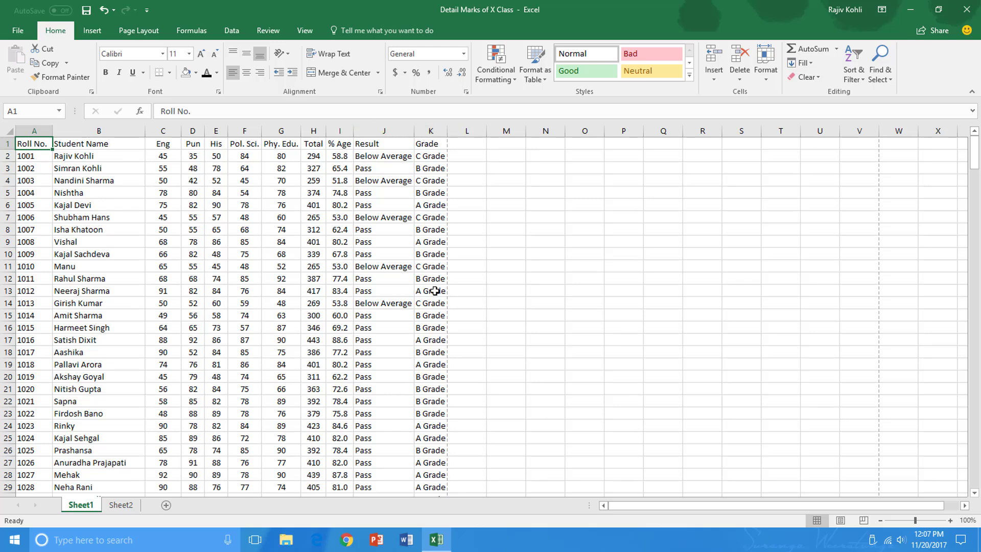
{"action": "left_click", "coordinate": [23, 36]}
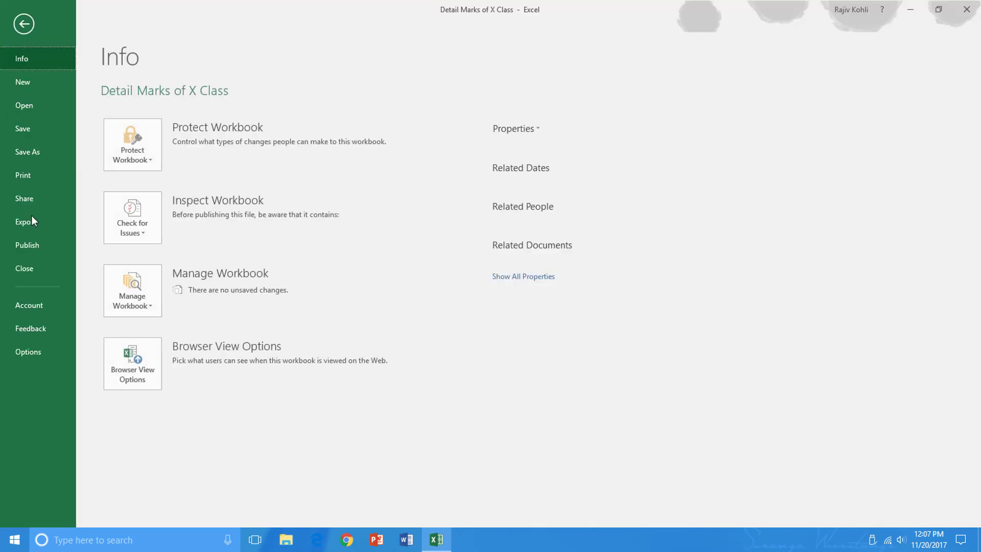
{"action": "left_click", "coordinate": [26, 173]}
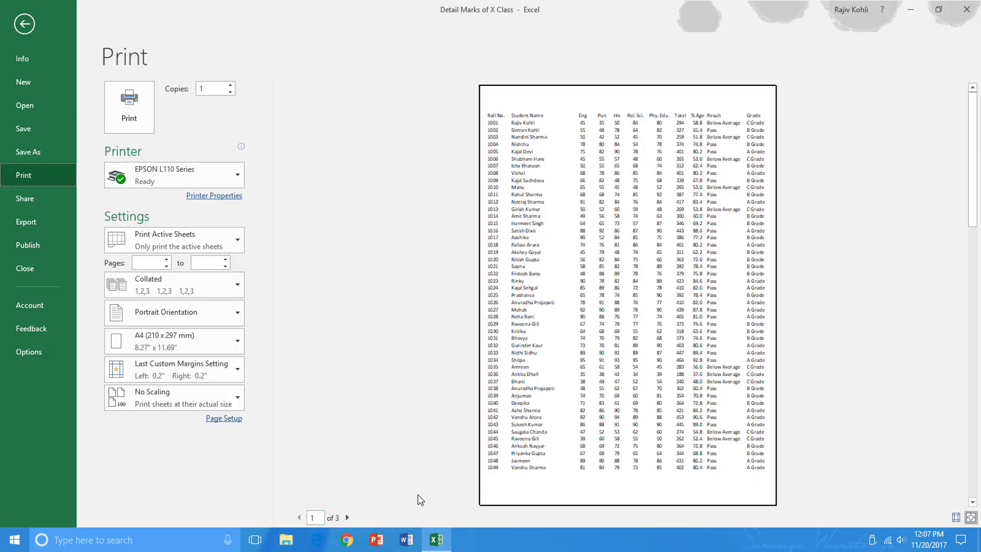
{"action": "left_click", "coordinate": [347, 517]}
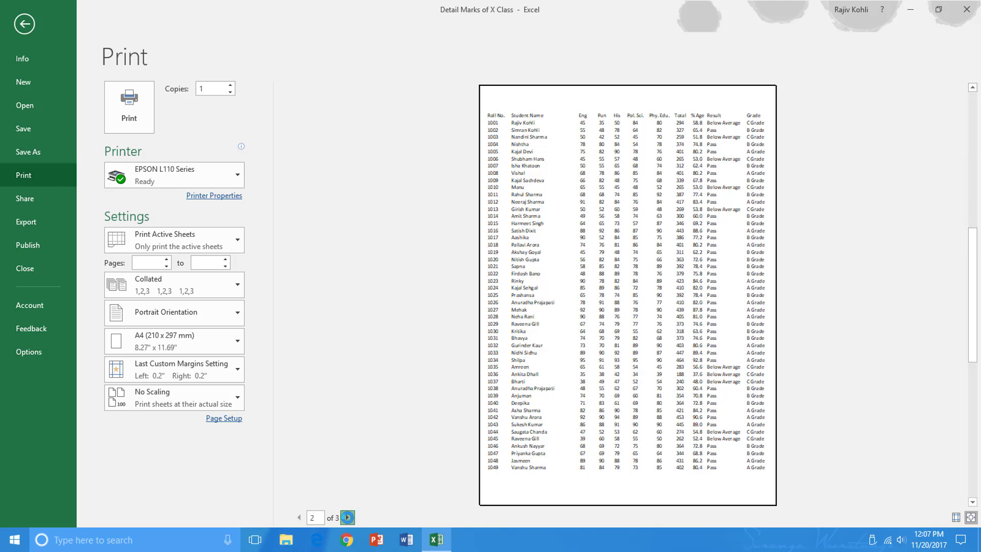
{"action": "left_click", "coordinate": [346, 516]}
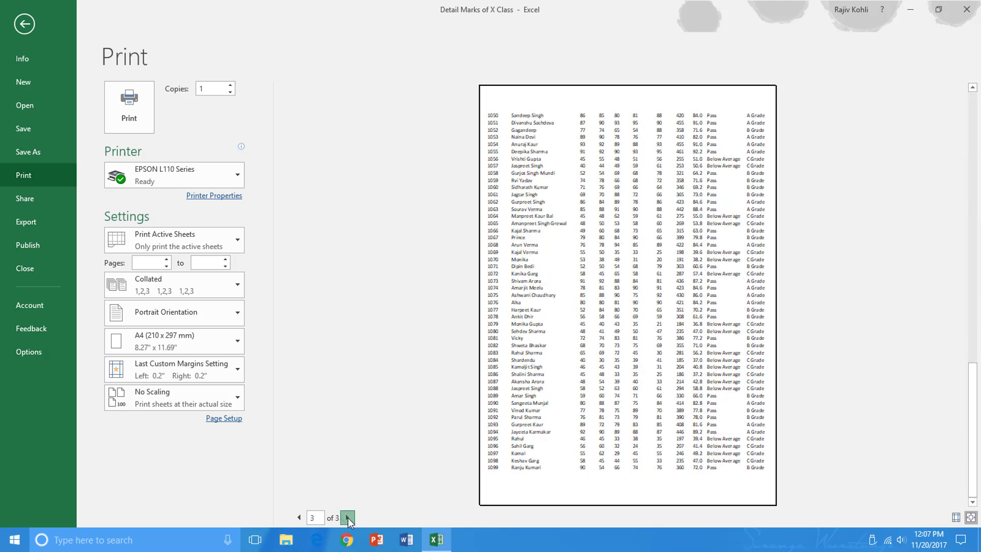
{"action": "key", "text": "Escape"}
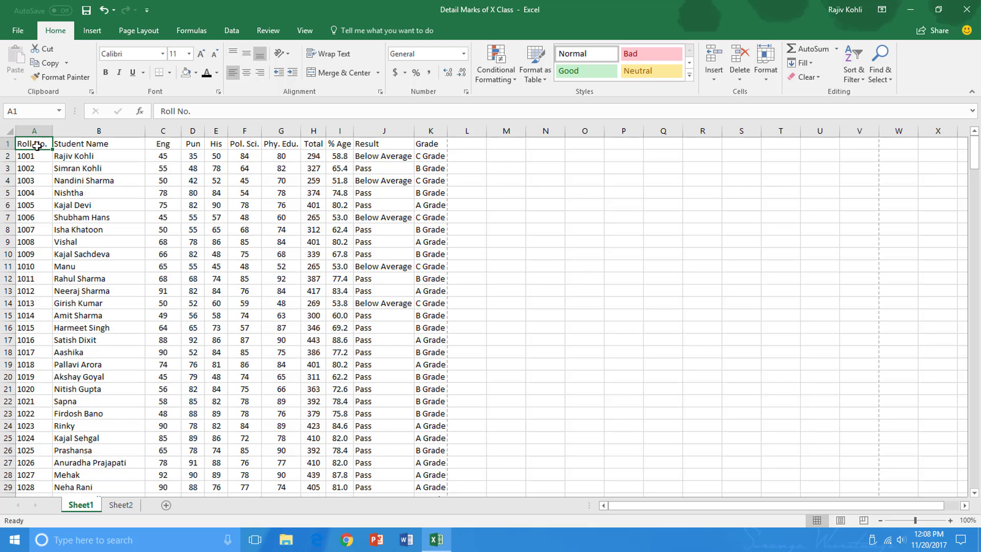
Step: Narrow the Student Name column further and auto-fit the Eng, Pun, His and Phy. Edu. columns to their contents
{"action": "left_click_drag", "start_coordinate": [145, 131], "coordinate": [133, 131]}
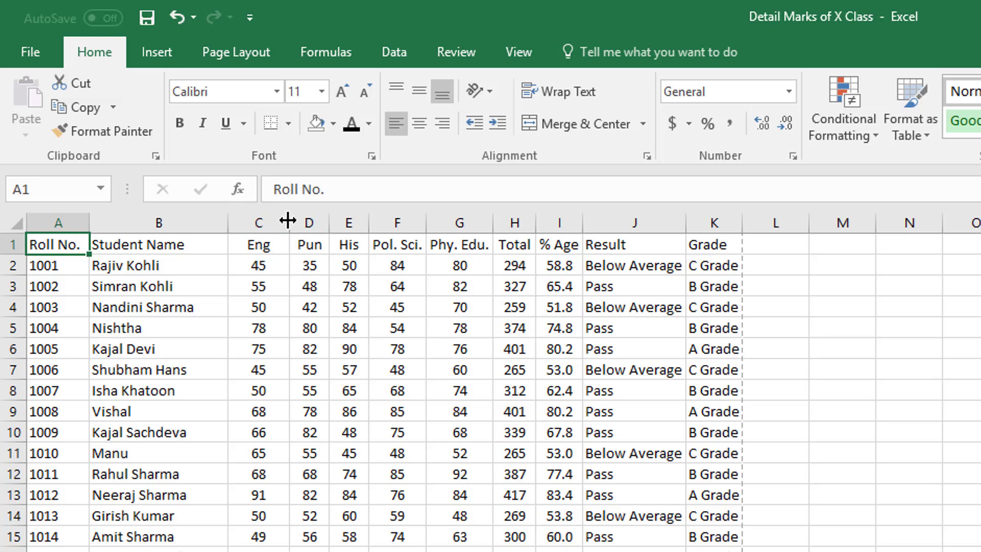
{"action": "mouse_move", "coordinate": [291, 222]}
{"action": "left_mouse_down"}
{"action": "mouse_move", "coordinate": [273, 223]}
{"action": "mouse_move", "coordinate": [293, 228]}
{"action": "left_mouse_up"}
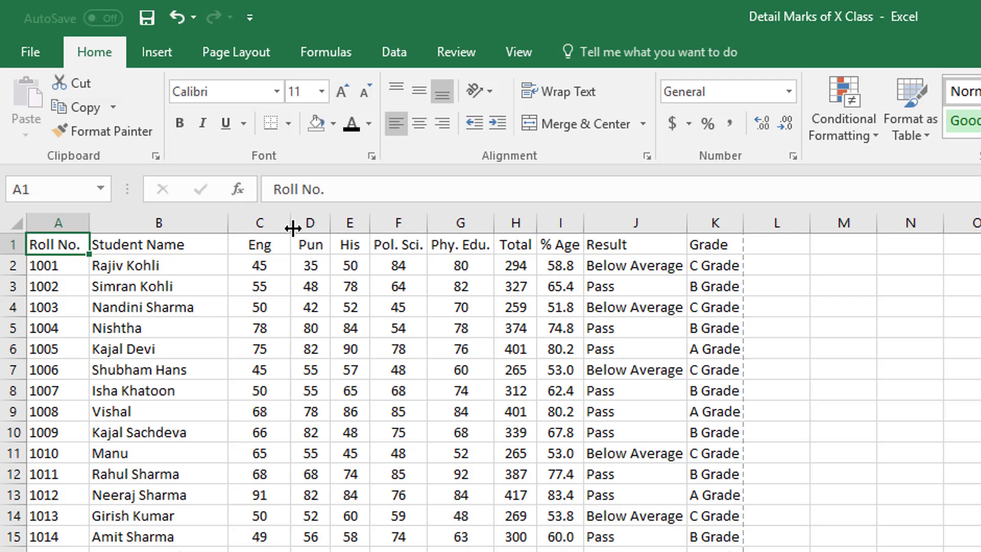
{"action": "double_click", "coordinate": [293, 224]}
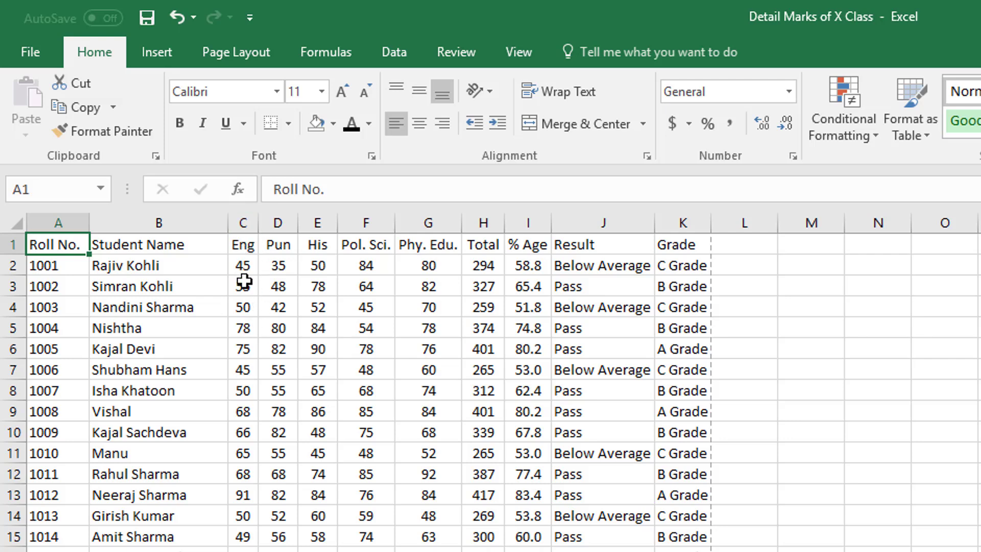
{"action": "double_click", "coordinate": [296, 225]}
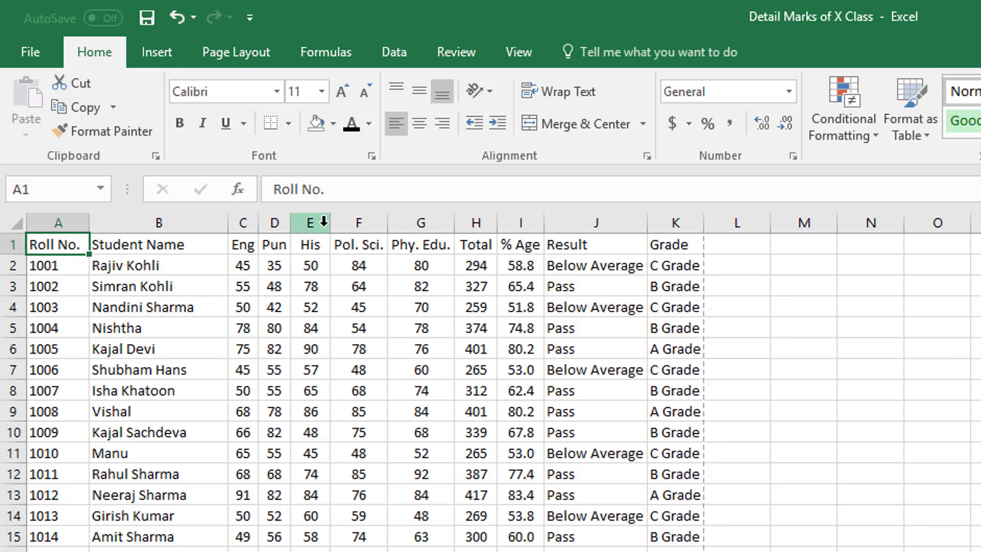
{"action": "double_click", "coordinate": [329, 225]}
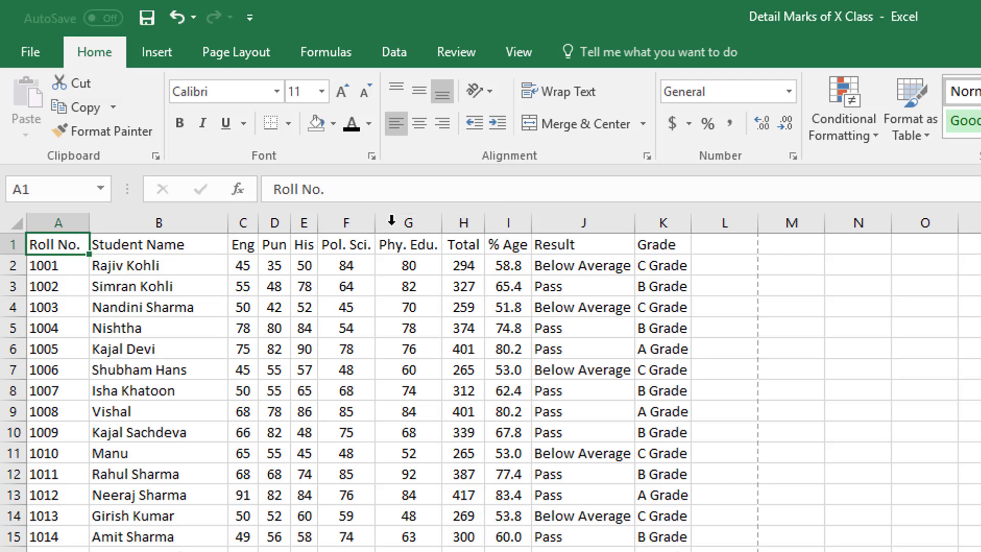
{"action": "left_click_drag", "start_coordinate": [443, 224], "coordinate": [424, 226]}
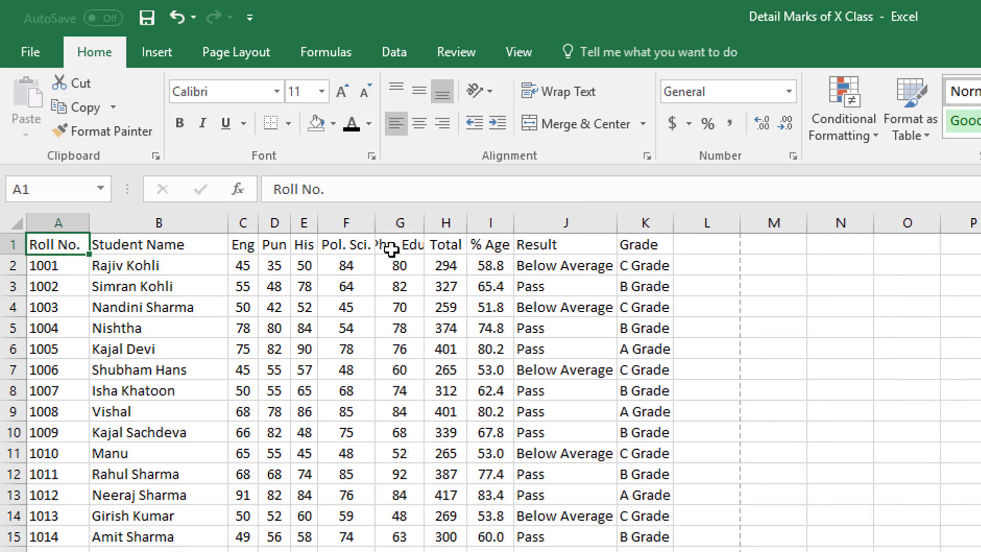
{"action": "double_click", "coordinate": [421, 225]}
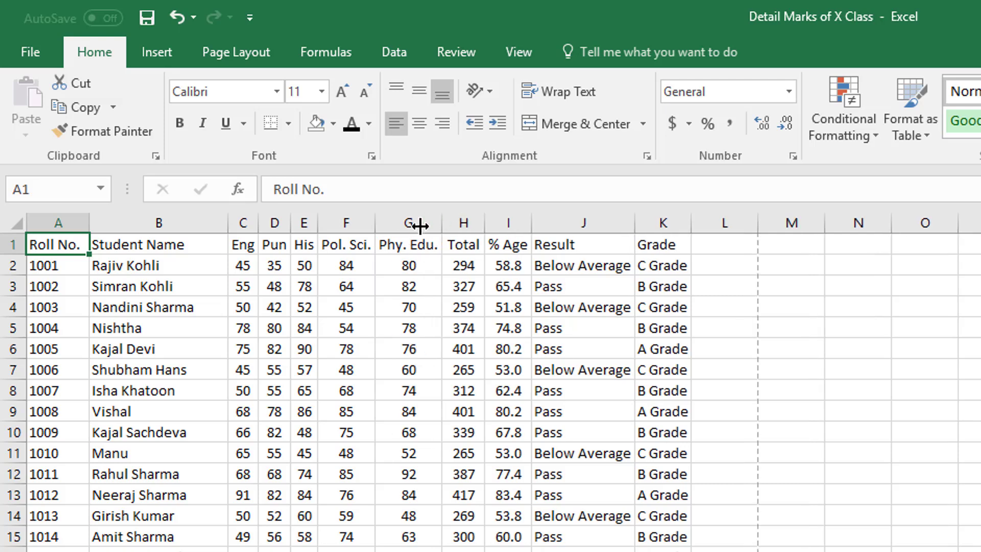
Step: Auto-fit the Total, Result and Grade columns to their contents
{"action": "double_click", "coordinate": [483, 226]}
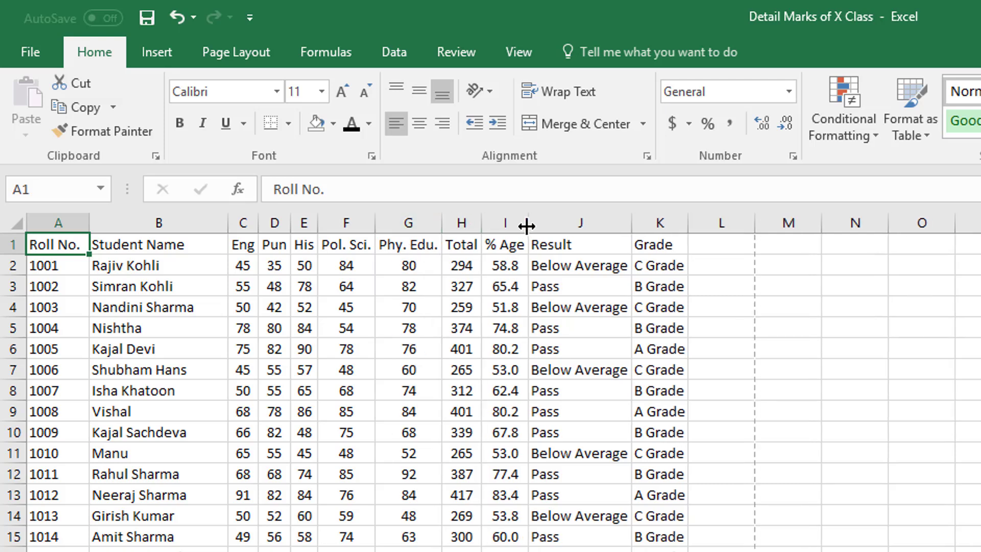
{"action": "double_click", "coordinate": [631, 222]}
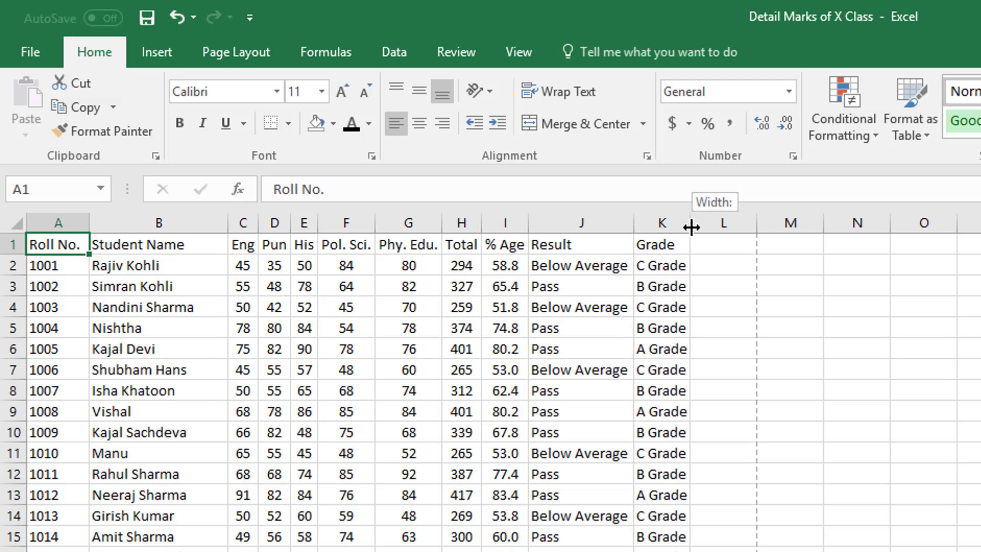
{"action": "double_click", "coordinate": [690, 223]}
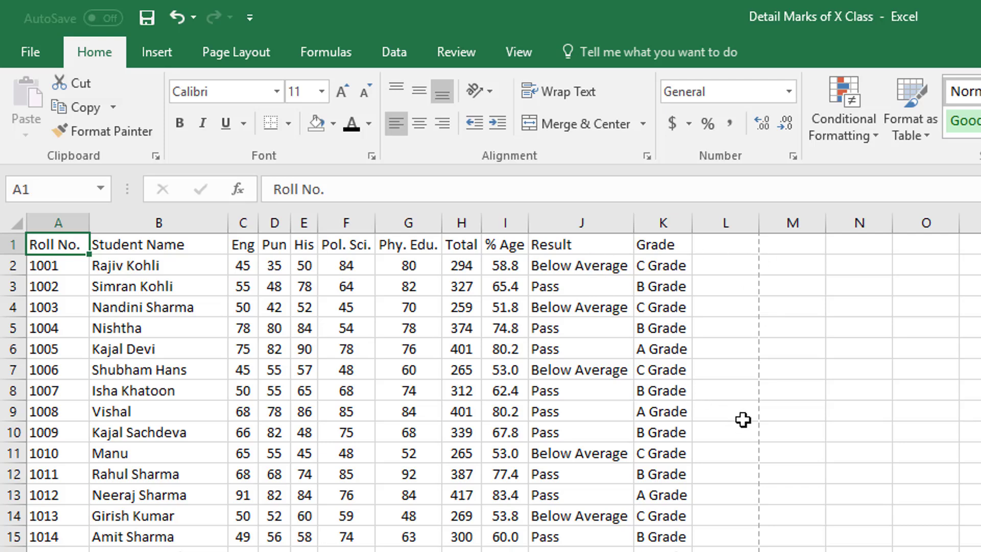
Step: Check in the print preview whether all columns from Roll No. to Grade fit the width of one page, and return to the sheet
{"action": "left_click", "coordinate": [21, 48]}
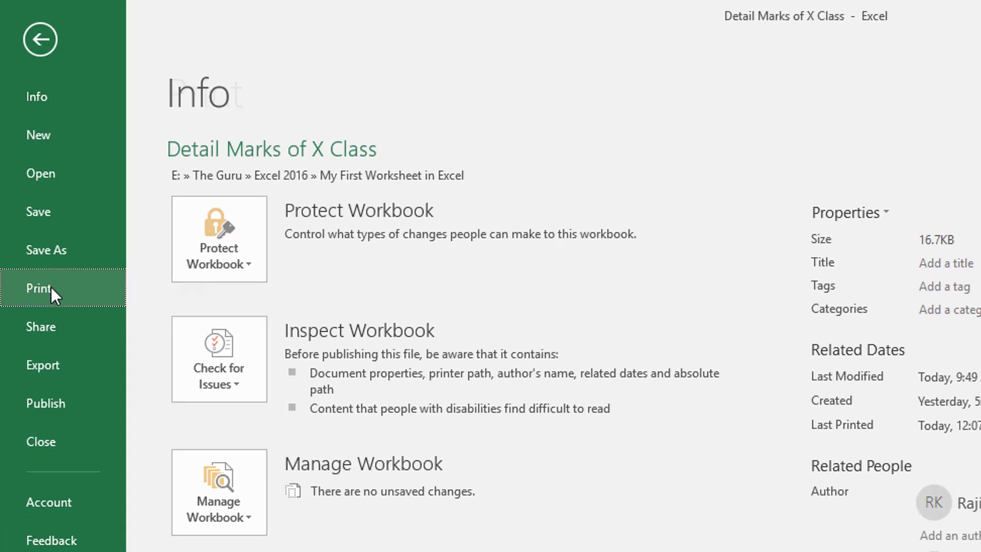
{"action": "left_click", "coordinate": [40, 297]}
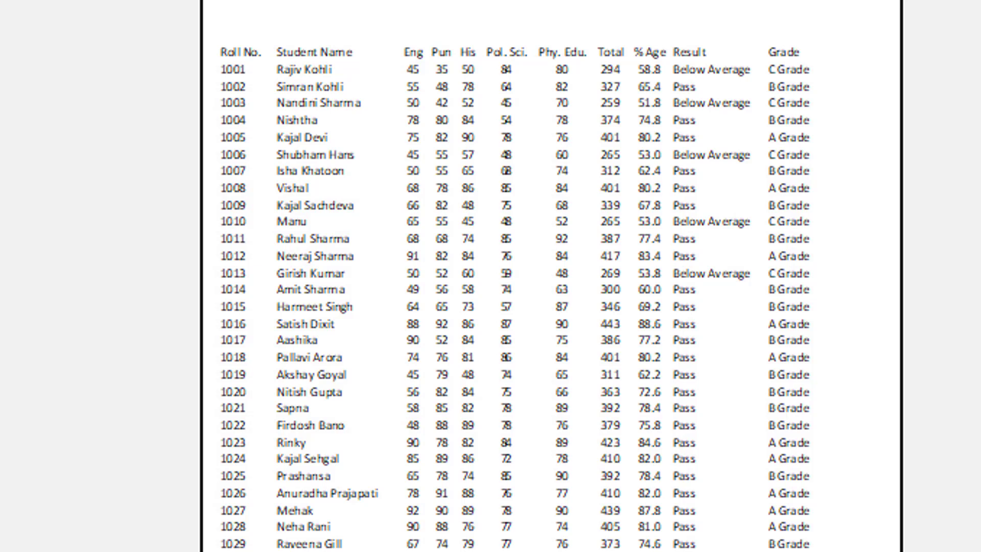
{"action": "key", "text": "Escape"}
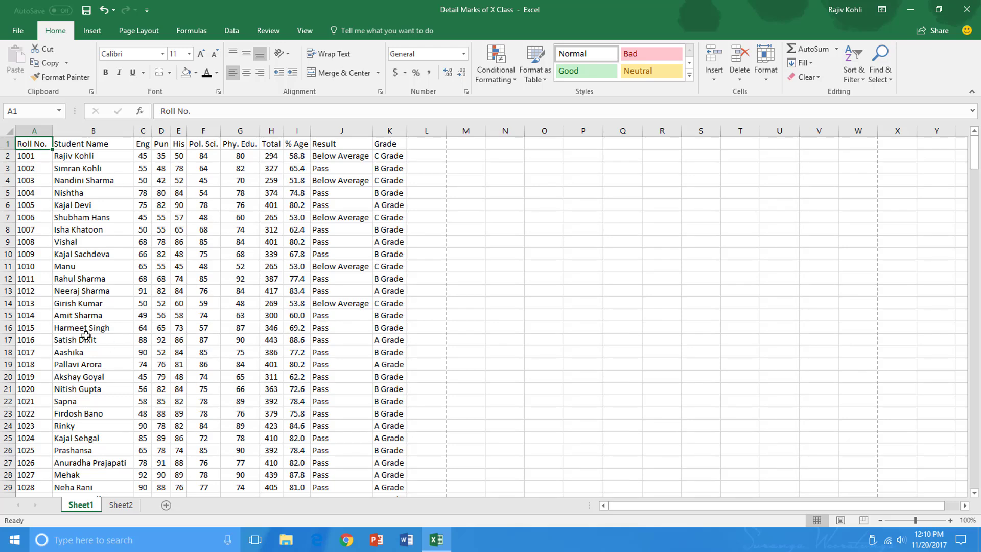
{"action": "left_click", "coordinate": [18, 32]}
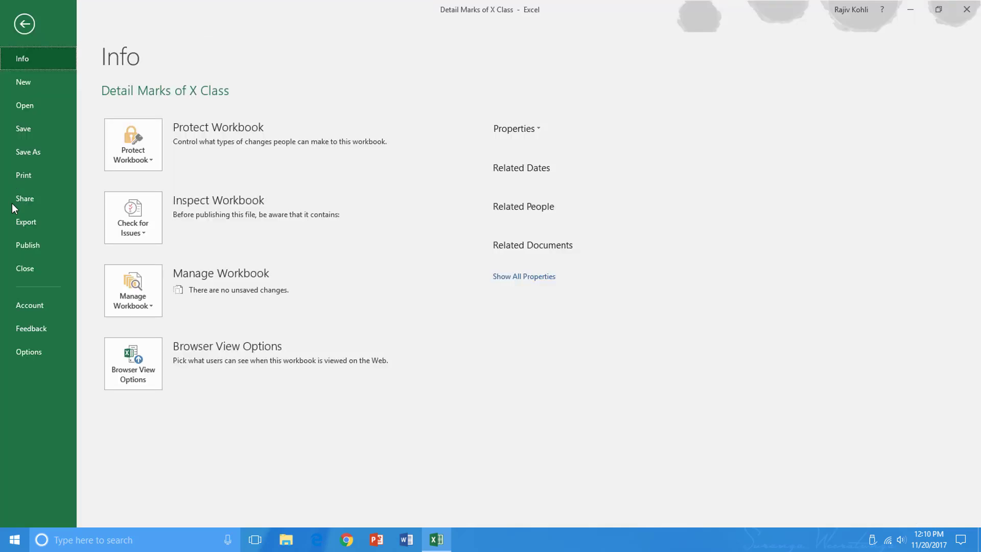
{"action": "left_click", "coordinate": [28, 176]}
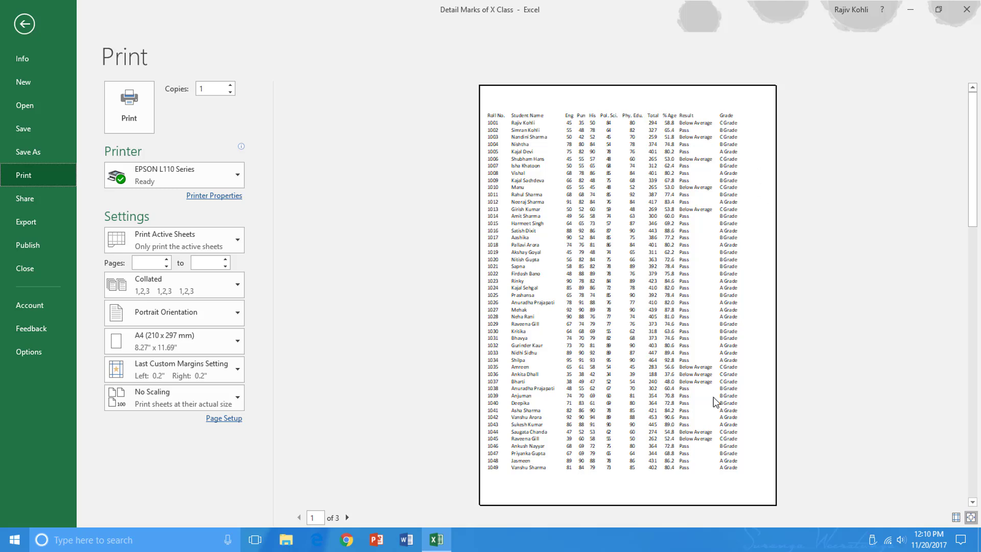
{"action": "left_click", "coordinate": [32, 28]}
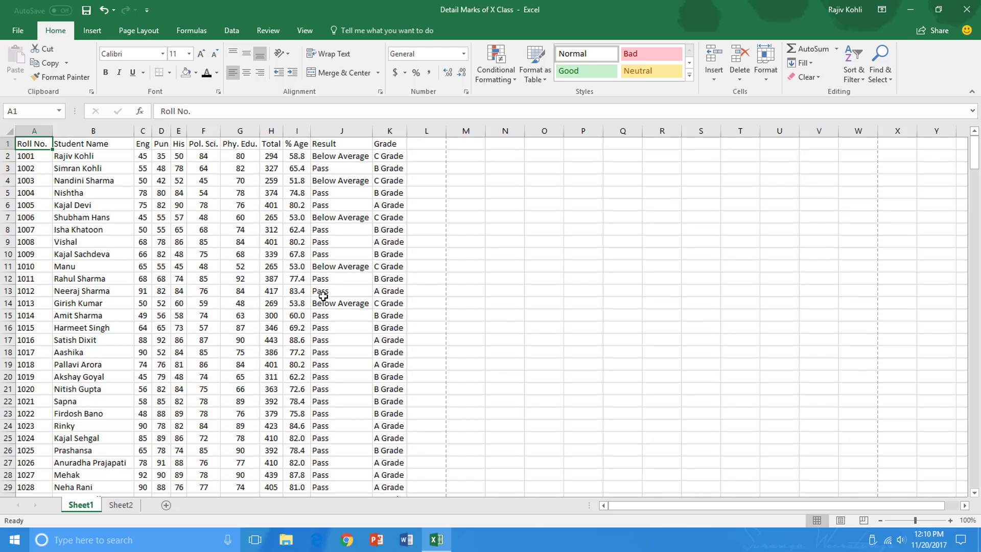
{"action": "left_click", "coordinate": [18, 30]}
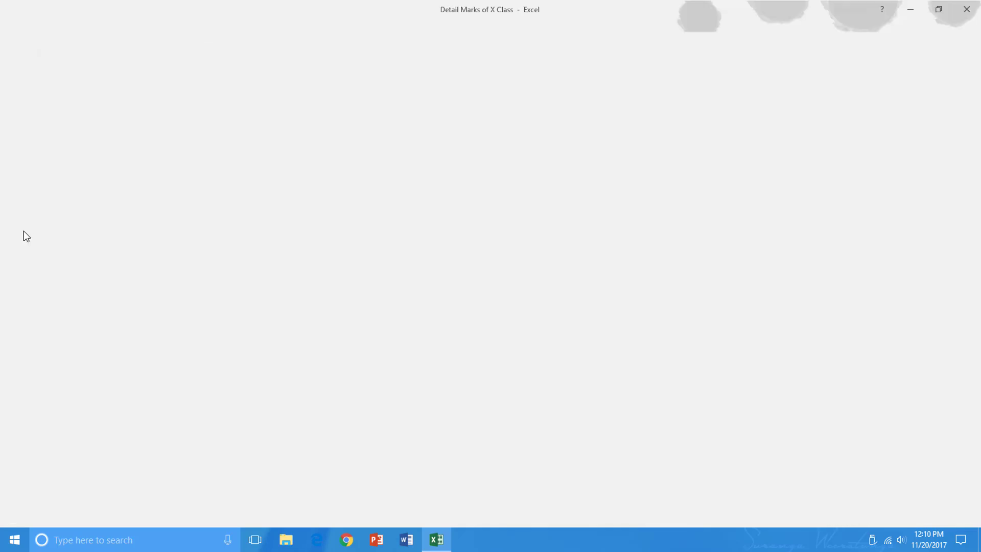
{"action": "left_click", "coordinate": [32, 175]}
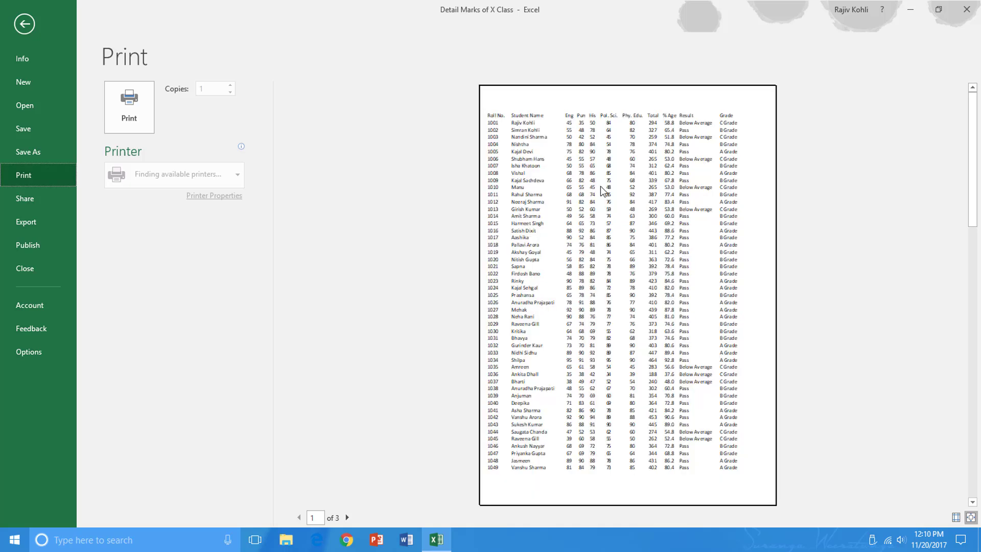
{"action": "left_click", "coordinate": [24, 23]}
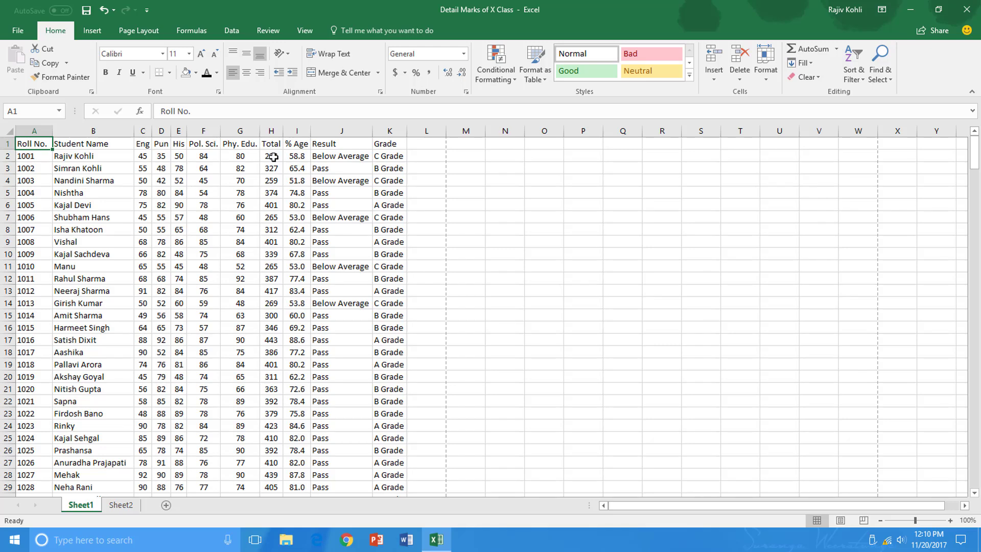